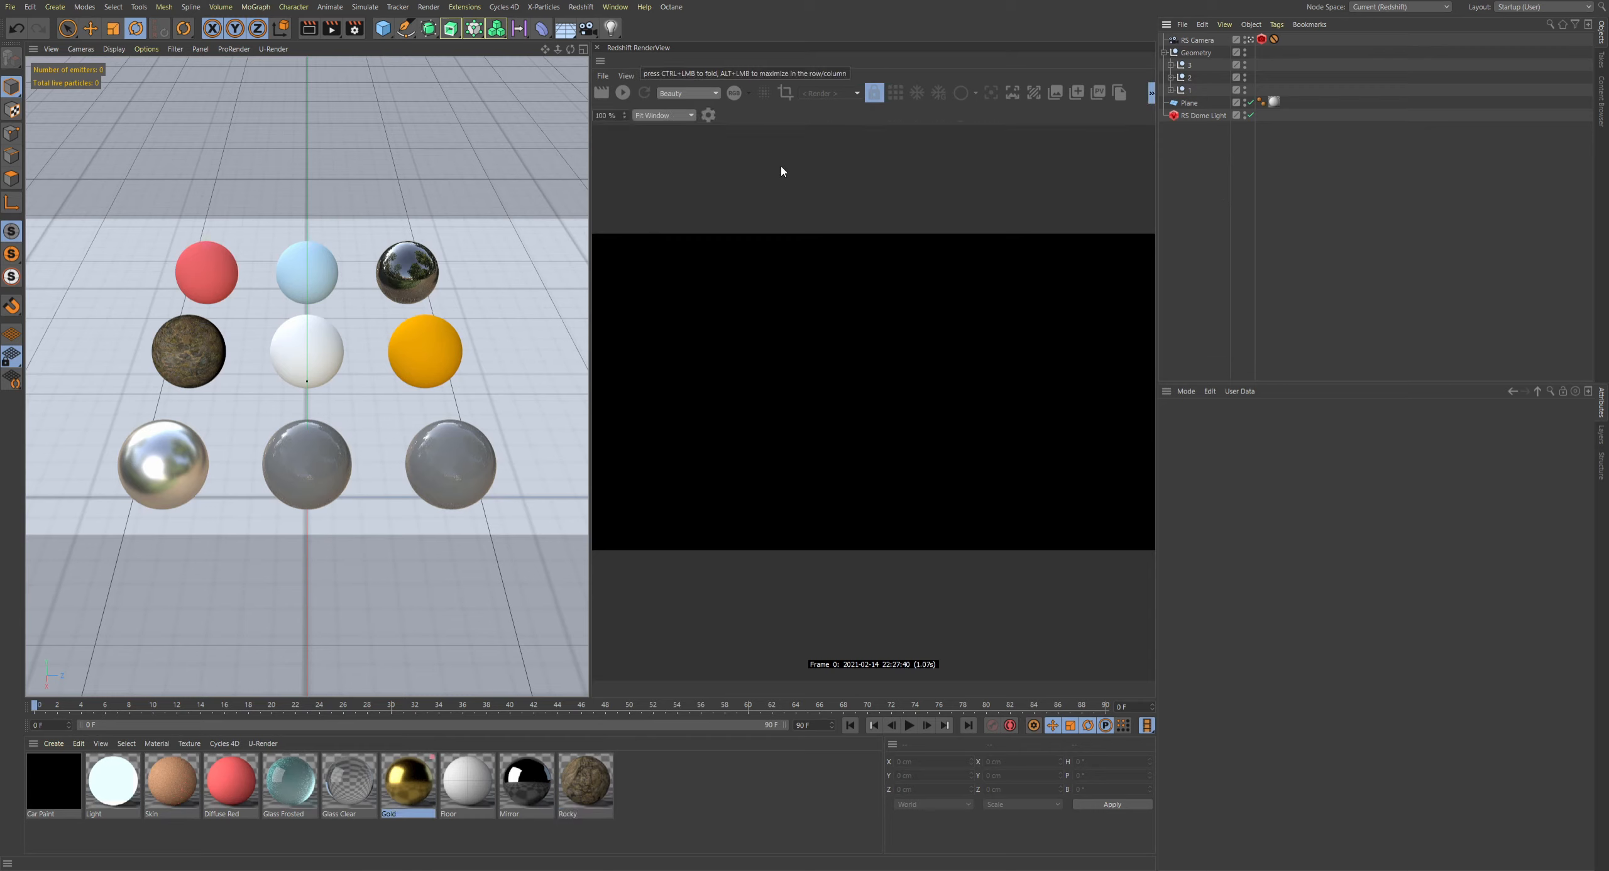
# Open the Redshift render settings and place their window clear of the RenderView
pyautogui.click(354, 29)
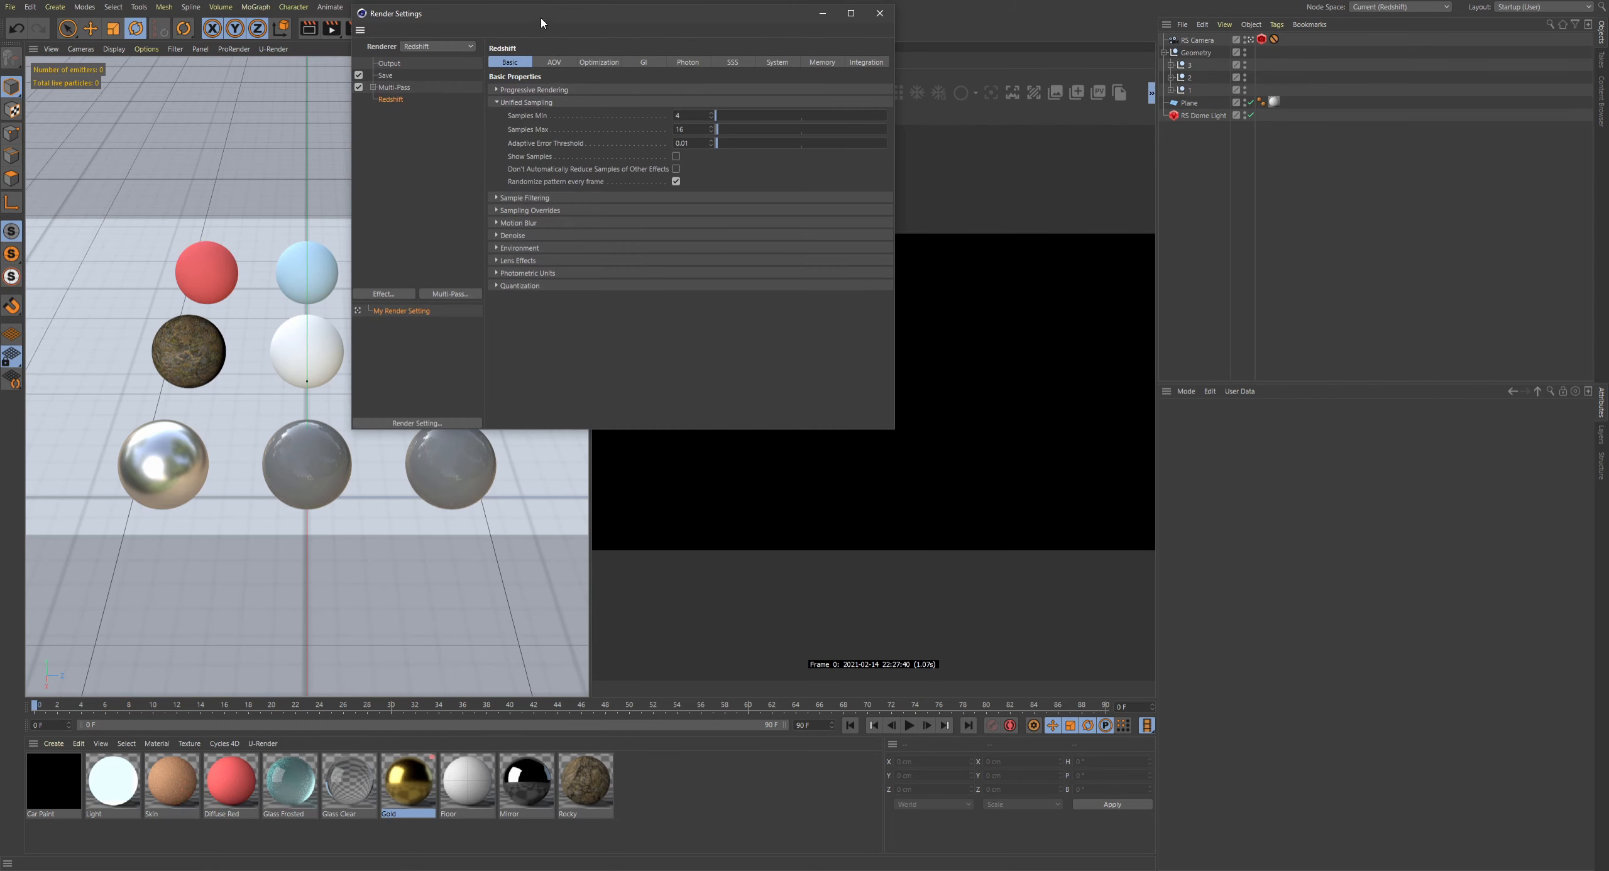
pyautogui.moveTo(543, 20); pyautogui.dragTo(458, 109)
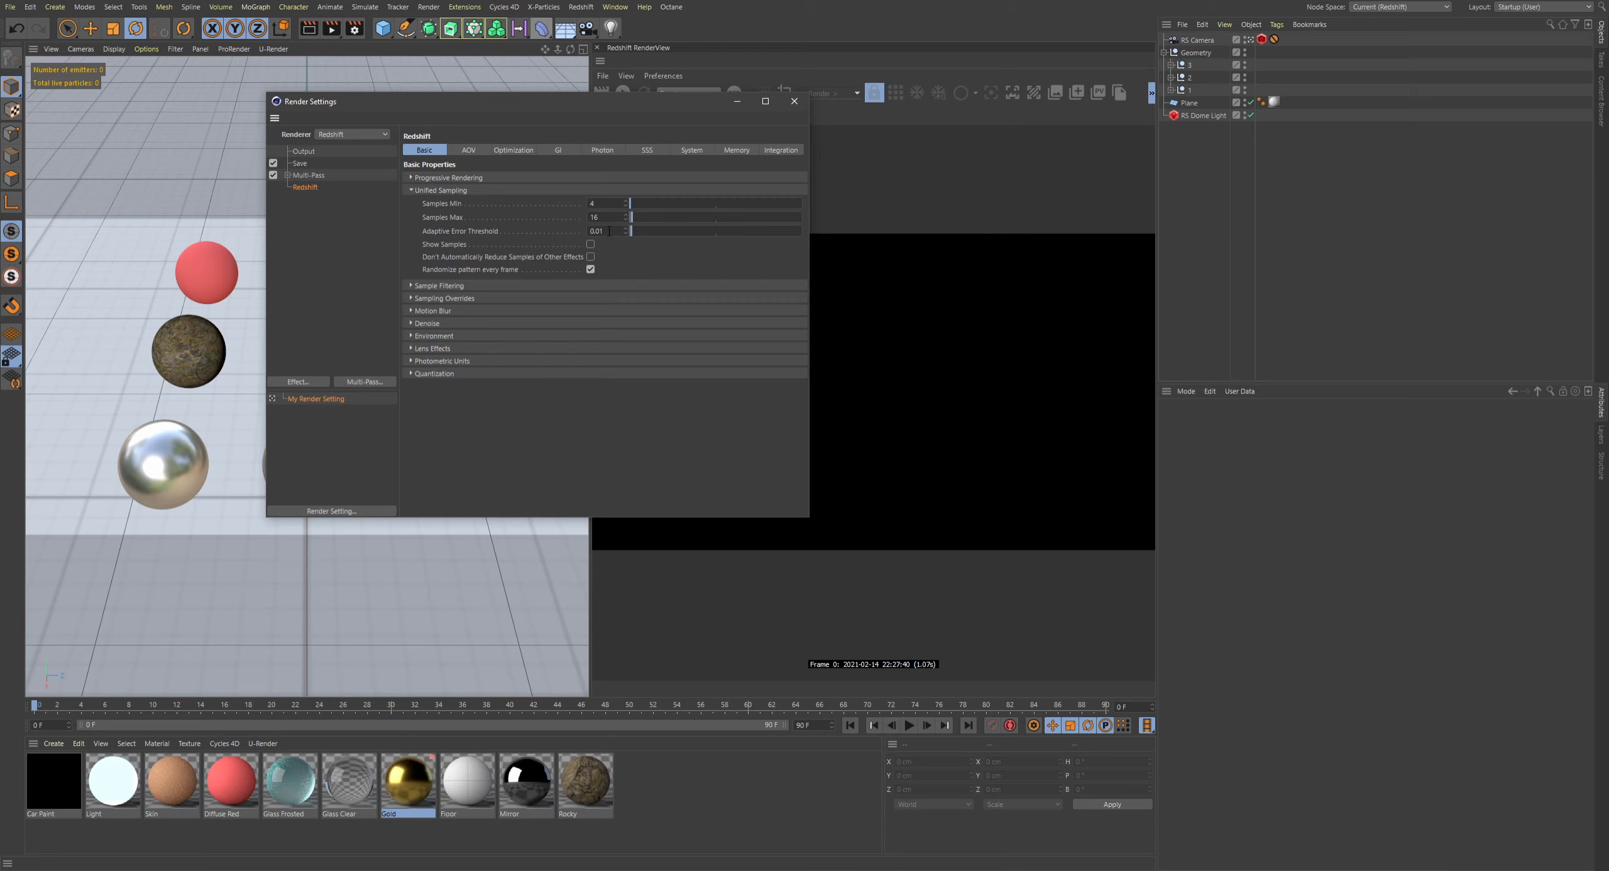
pyautogui.moveTo(548, 107); pyautogui.dragTo(924, 96)
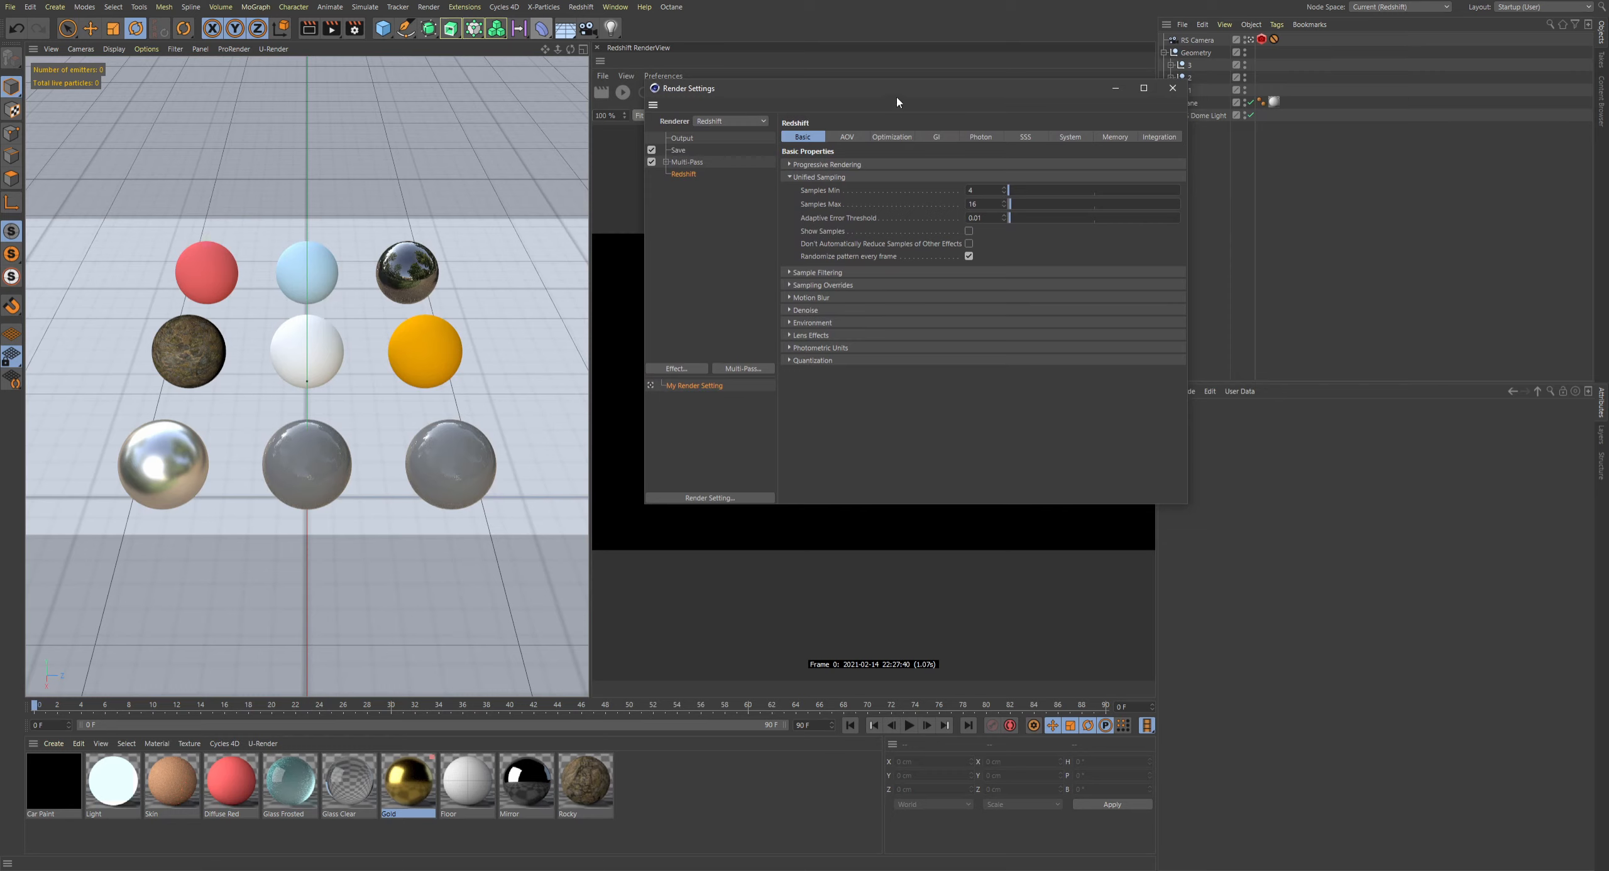
pyautogui.moveTo(897, 102); pyautogui.dragTo(1533, 145)
# Enable bokeh on the RS Camera's Redshift tag and place the render settings over the viewport
pyautogui.click(1262, 40)
pyautogui.click(1268, 463)
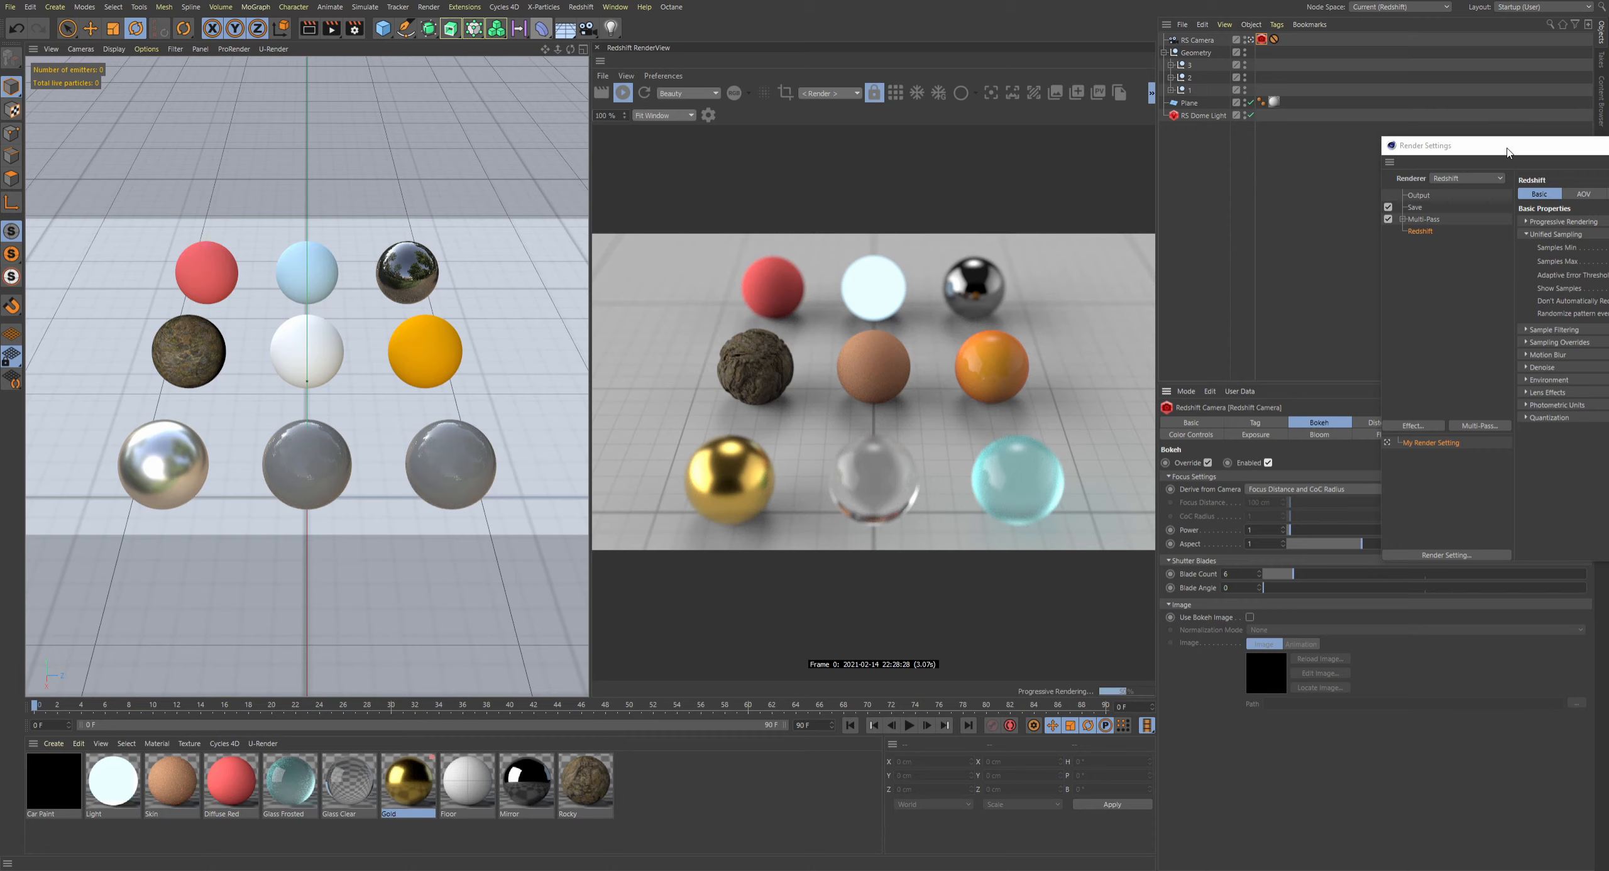
pyautogui.moveTo(1512, 151); pyautogui.dragTo(167, 120)
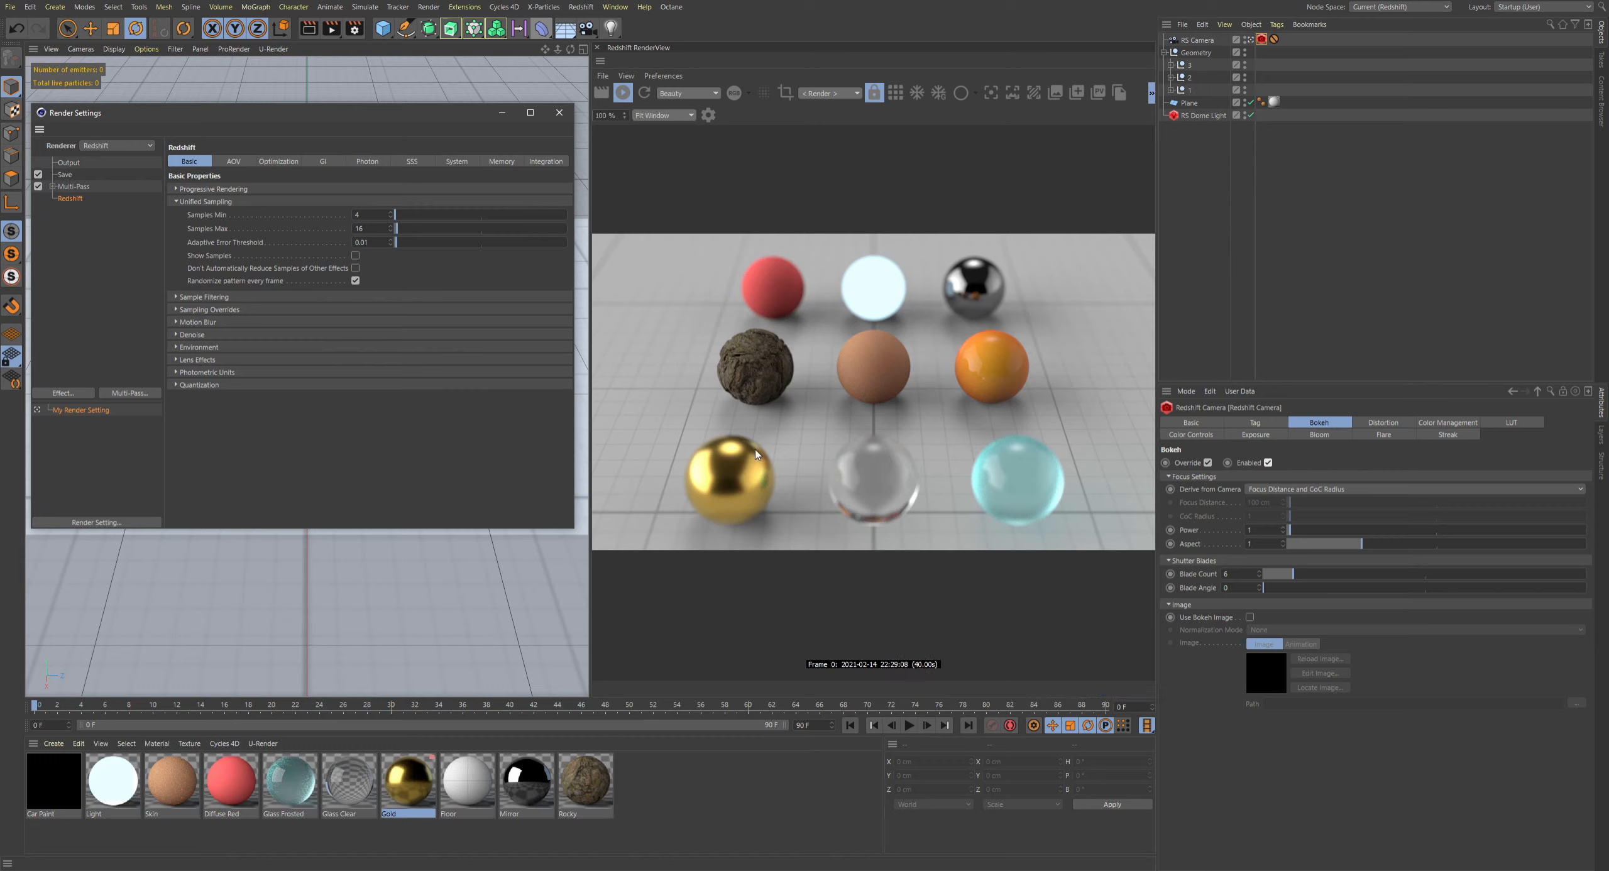
# Switch the RenderView to bucket rendering and disable bokeh on the RS Camera's Redshift tag
pyautogui.click(896, 94)
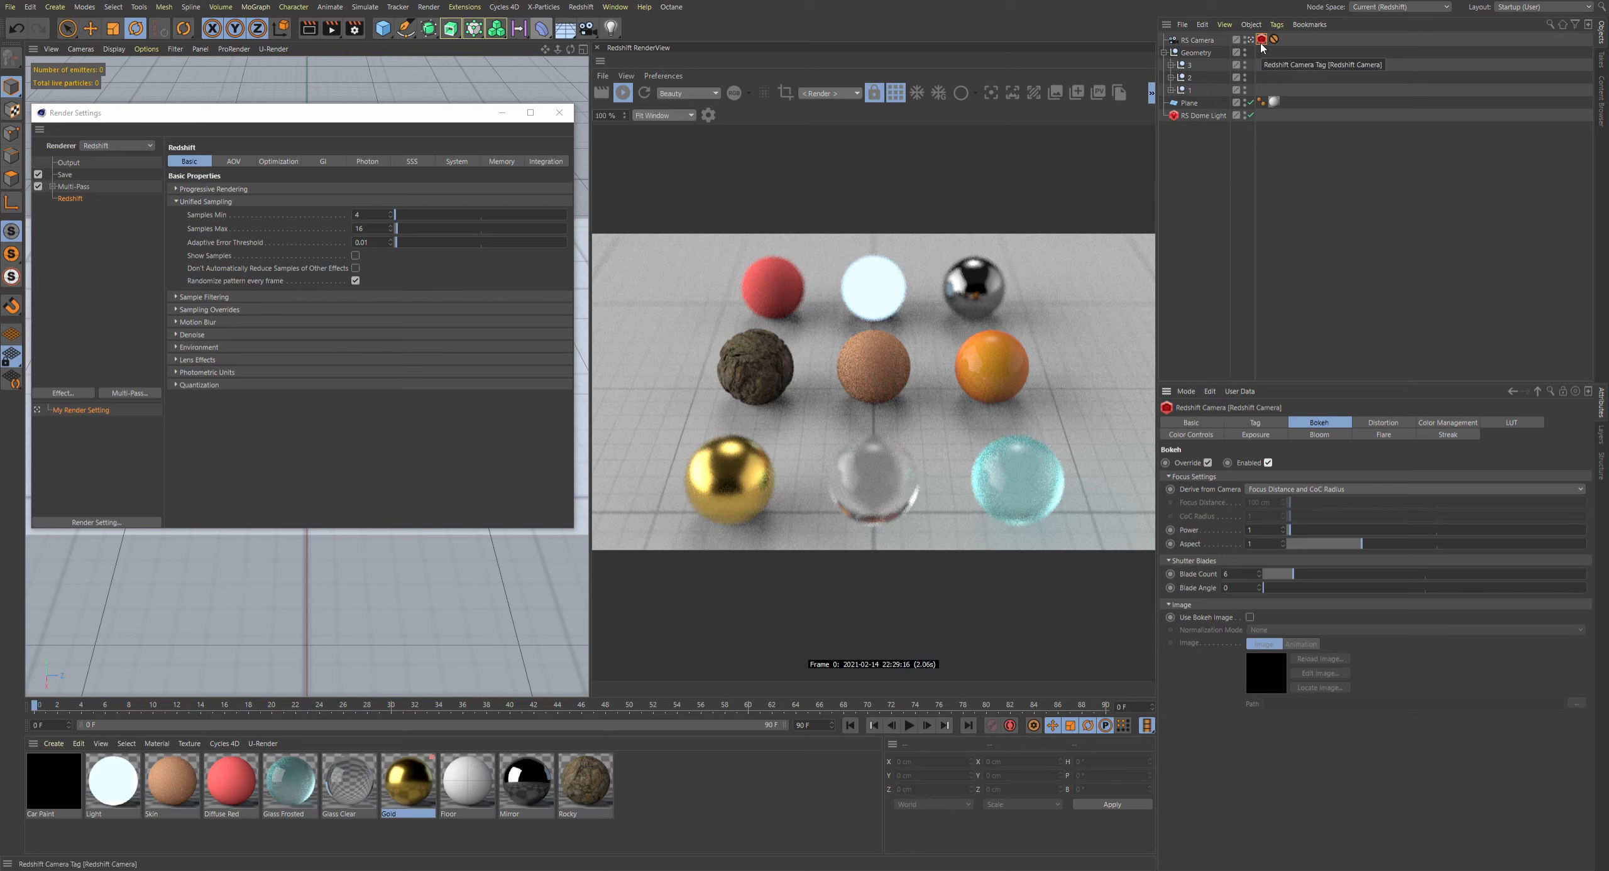
pyautogui.click(1268, 463)
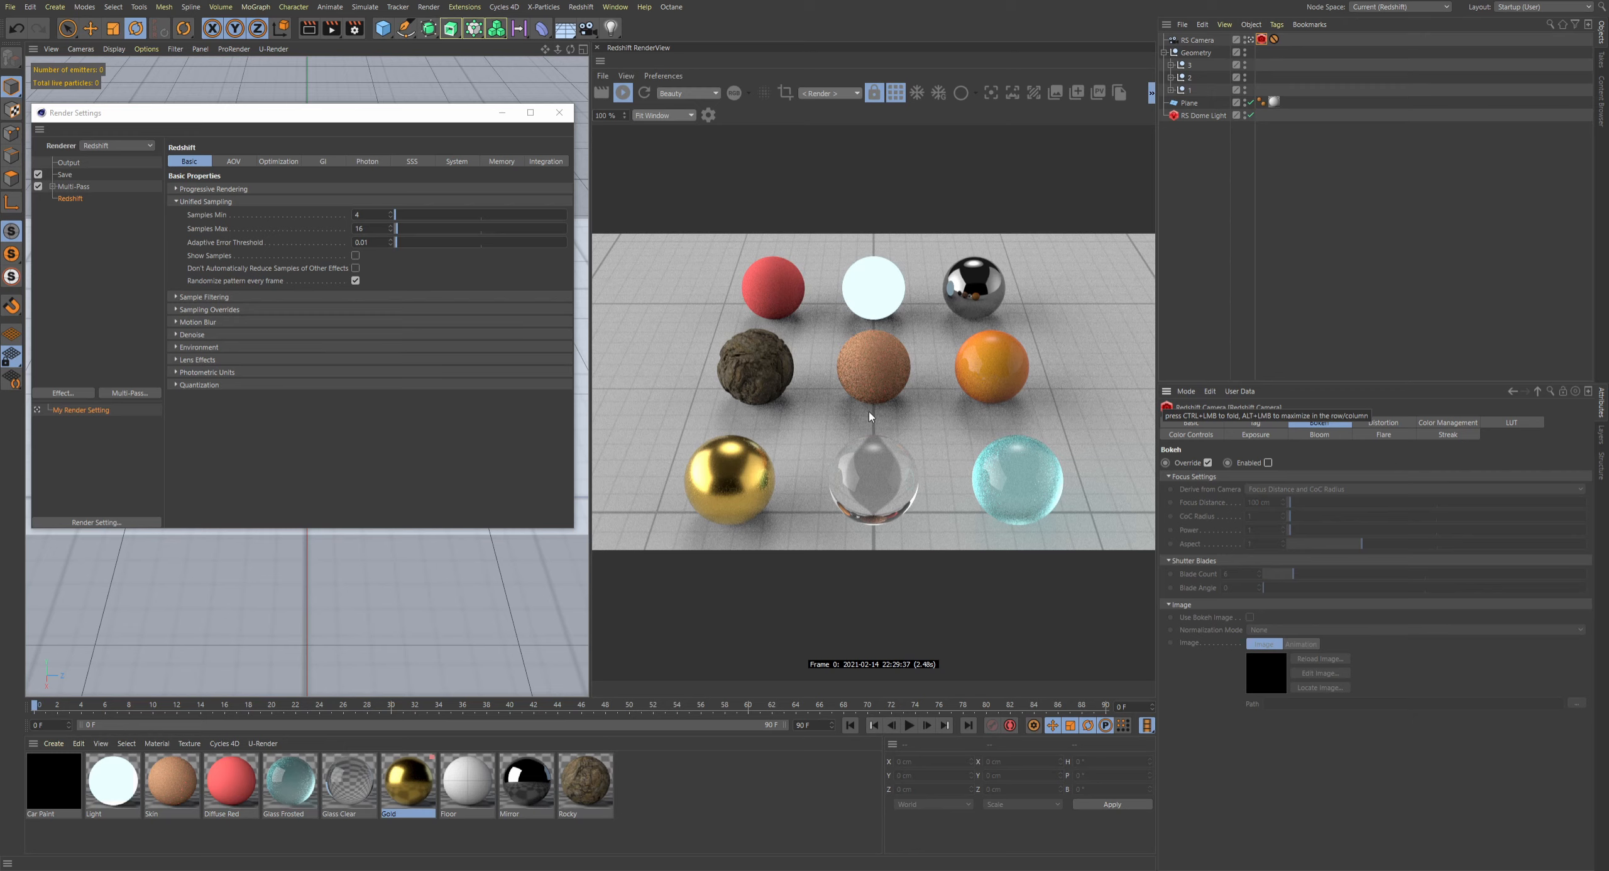
# Open the AOV Manager from the Redshift AOV settings and place it clear of the rendered spheres
pyautogui.click(234, 162)
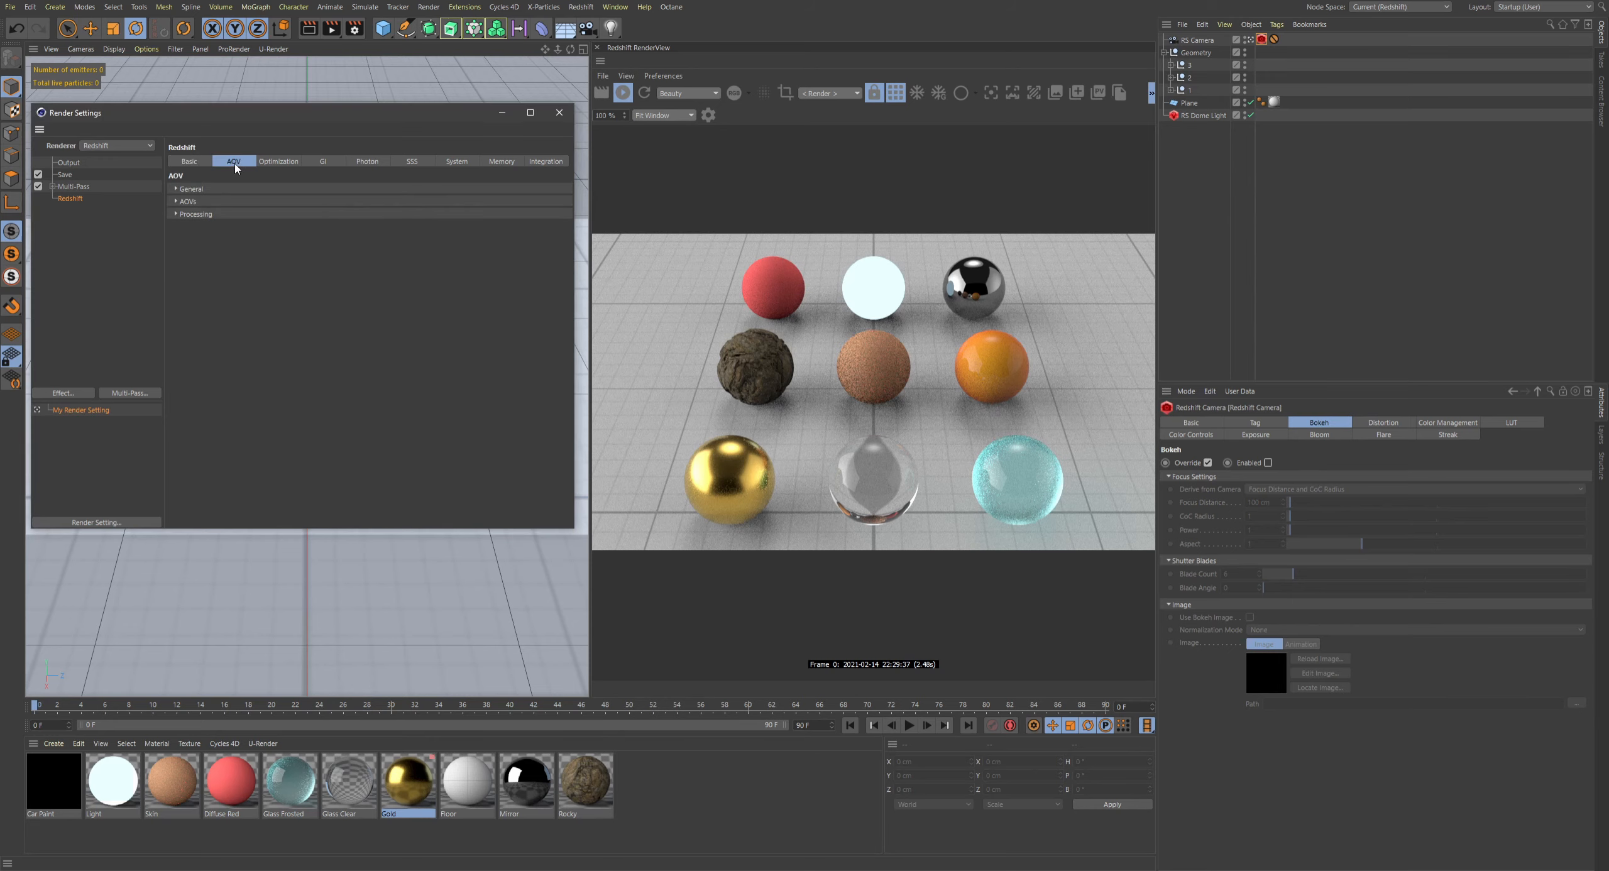
pyautogui.click(187, 202)
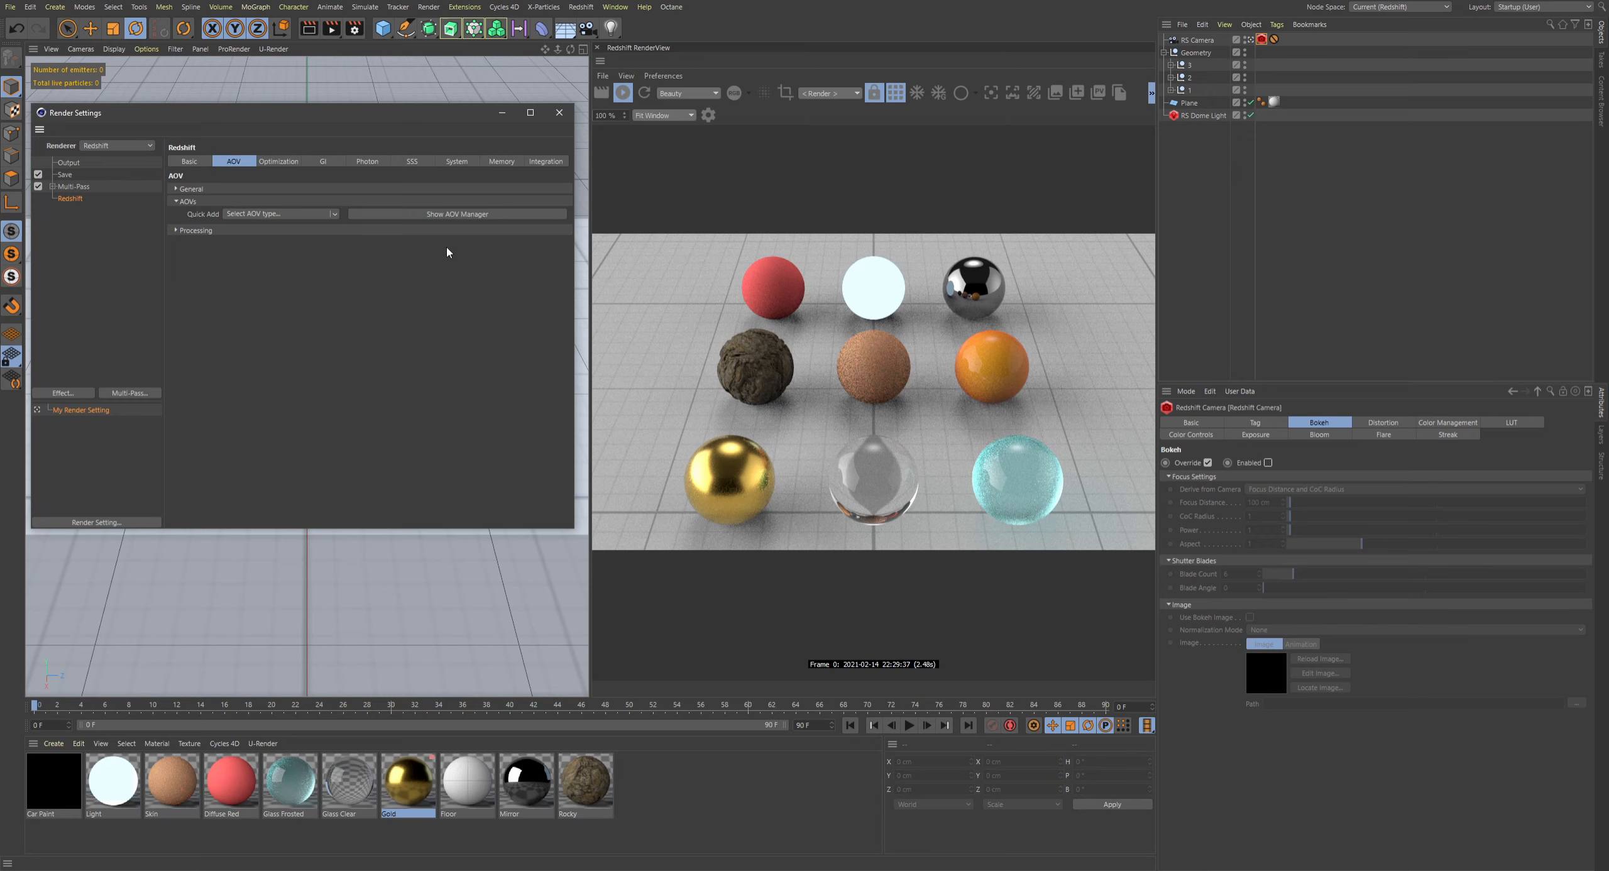
pyautogui.click(443, 214)
pyautogui.moveTo(685, 205); pyautogui.dragTo(341, 127)
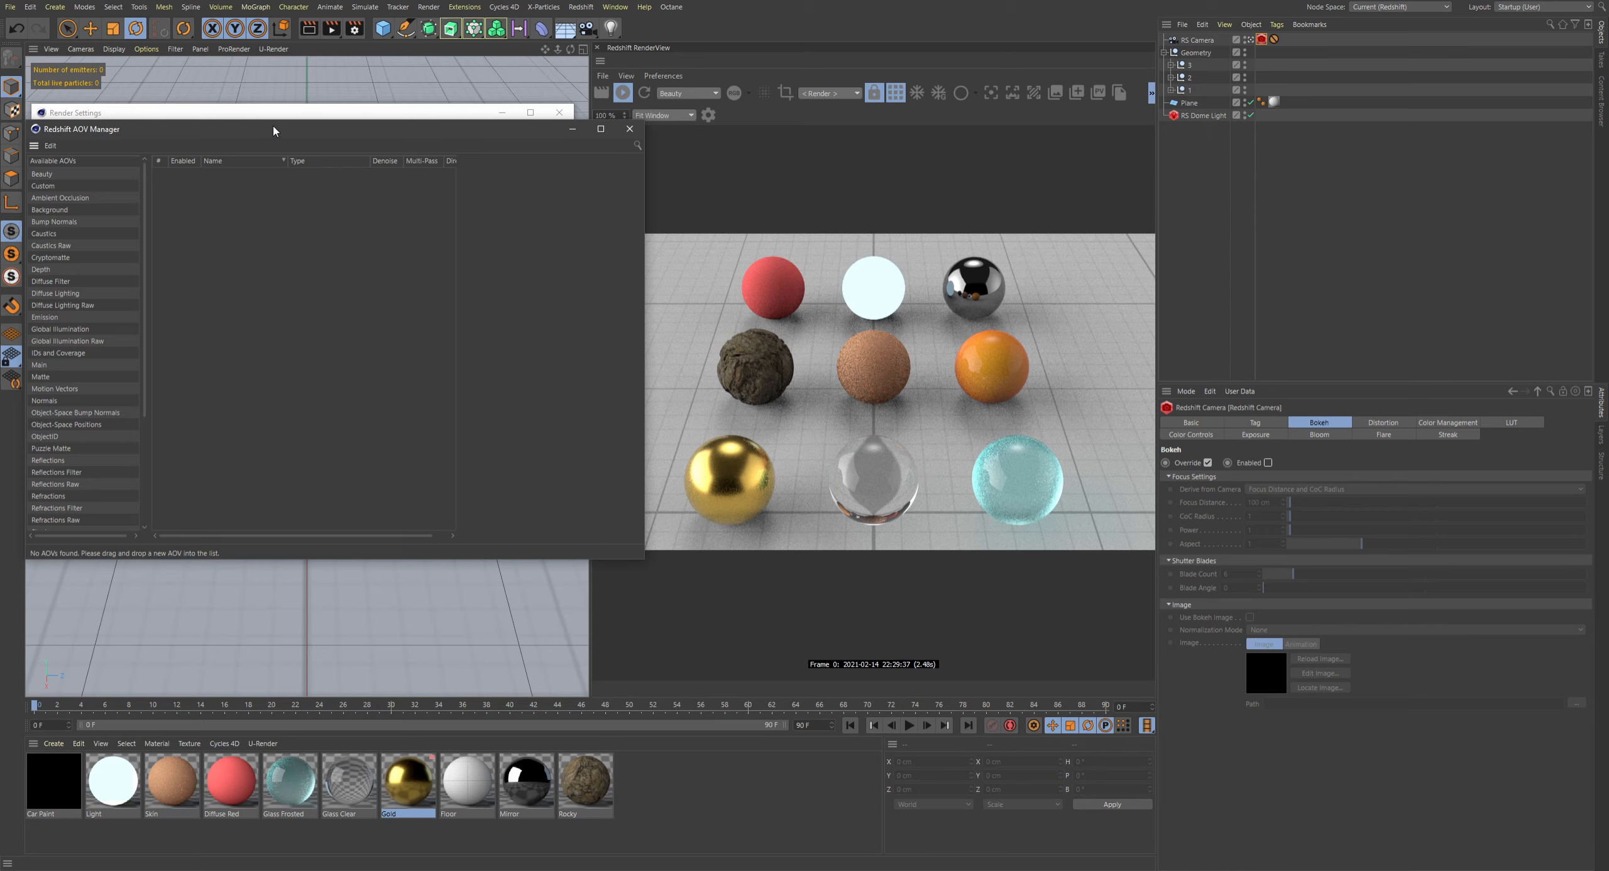
pyautogui.moveTo(242, 129); pyautogui.dragTo(256, 116)
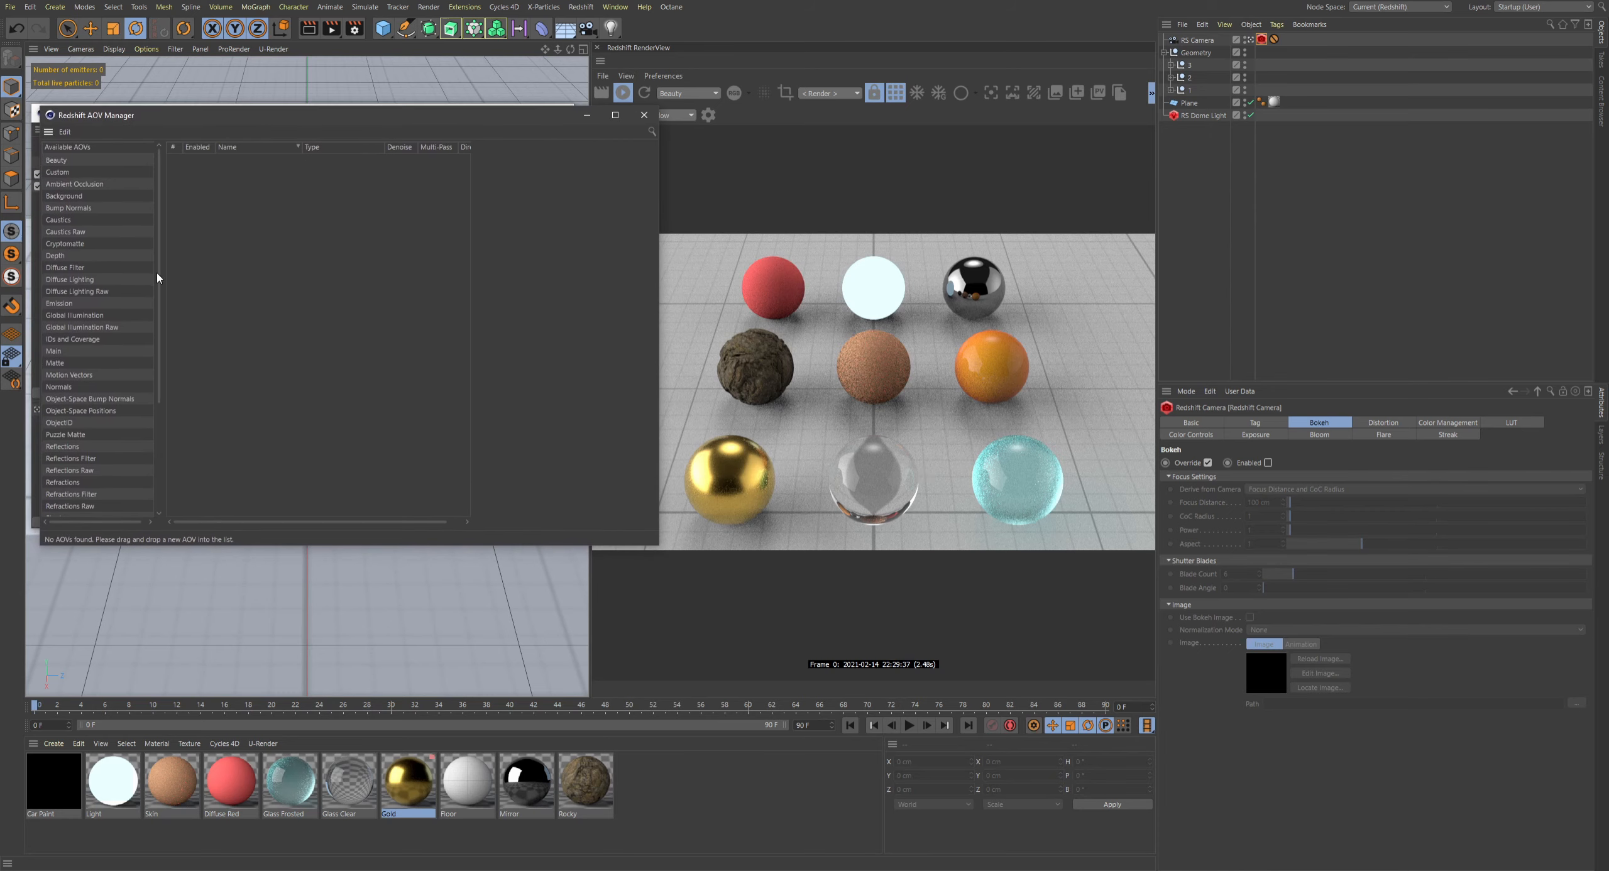
# Add Reflections, Refractions, Shadows, Sub Surface Scatter and Emission AOVs to the render, and close the AOV Manager
pyautogui.moveTo(159, 275); pyautogui.dragTo(158, 385)
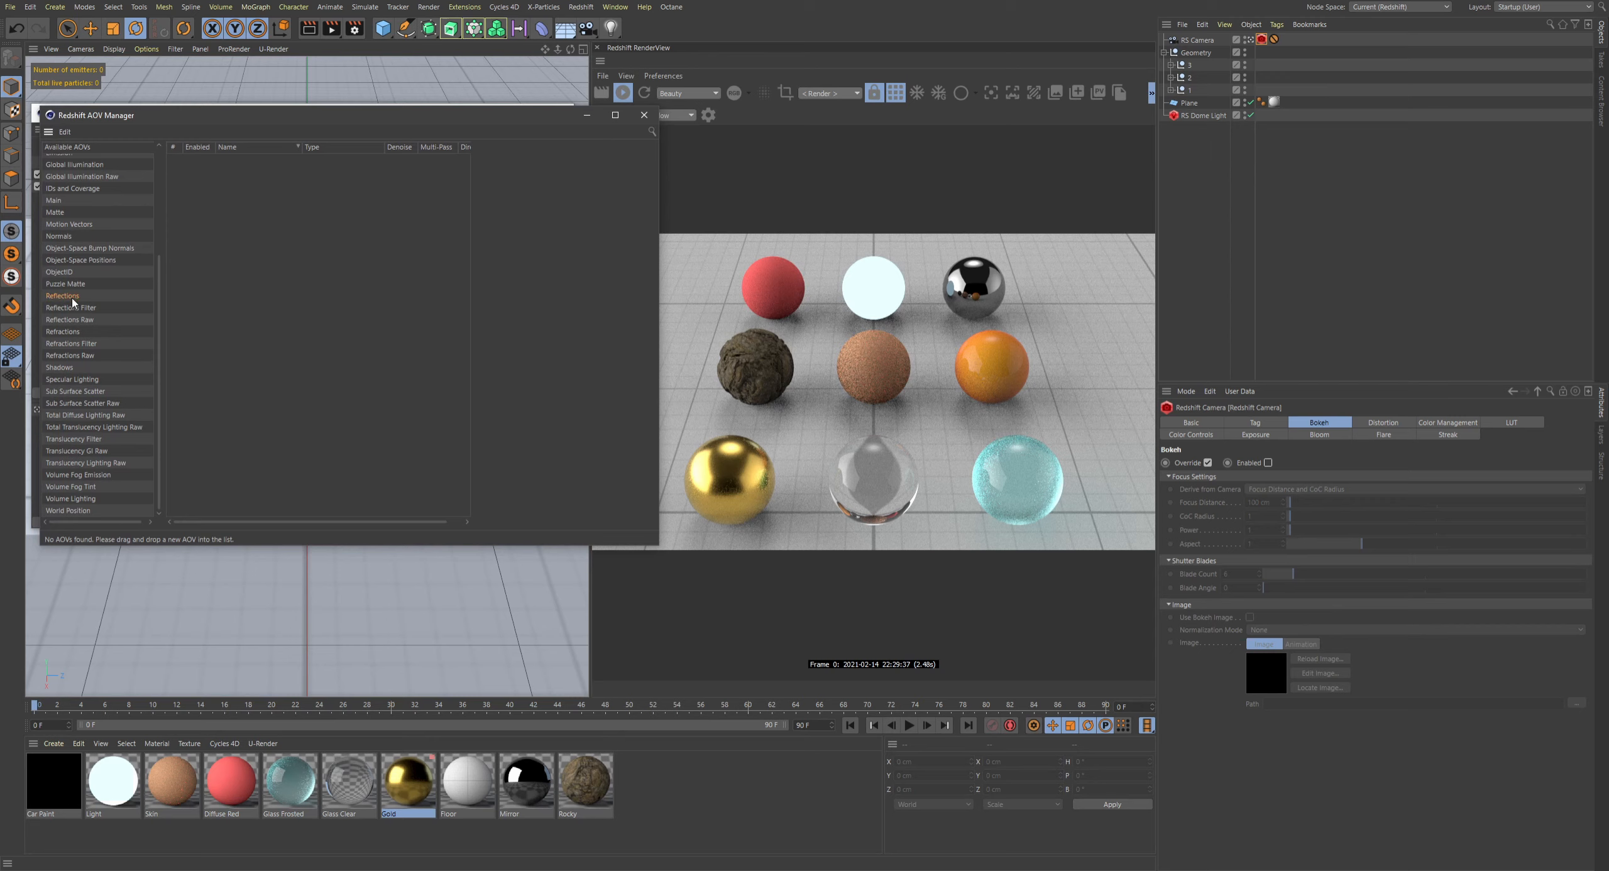
pyautogui.moveTo(73, 302); pyautogui.dragTo(173, 323)
pyautogui.moveTo(77, 334); pyautogui.dragTo(179, 337)
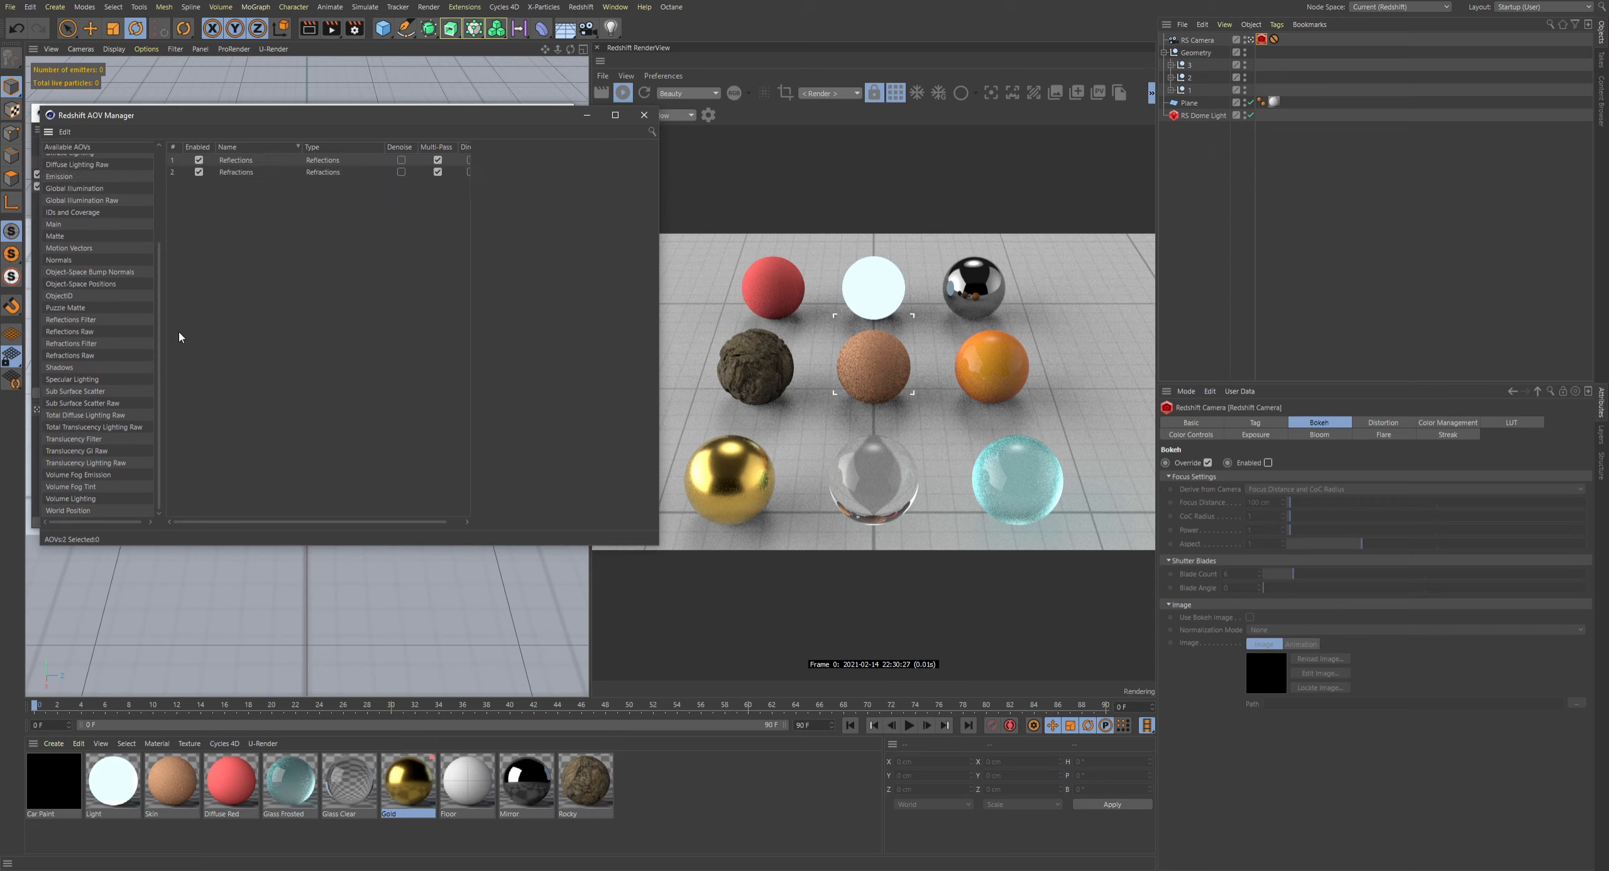
pyautogui.scroll(1, 160, 338)
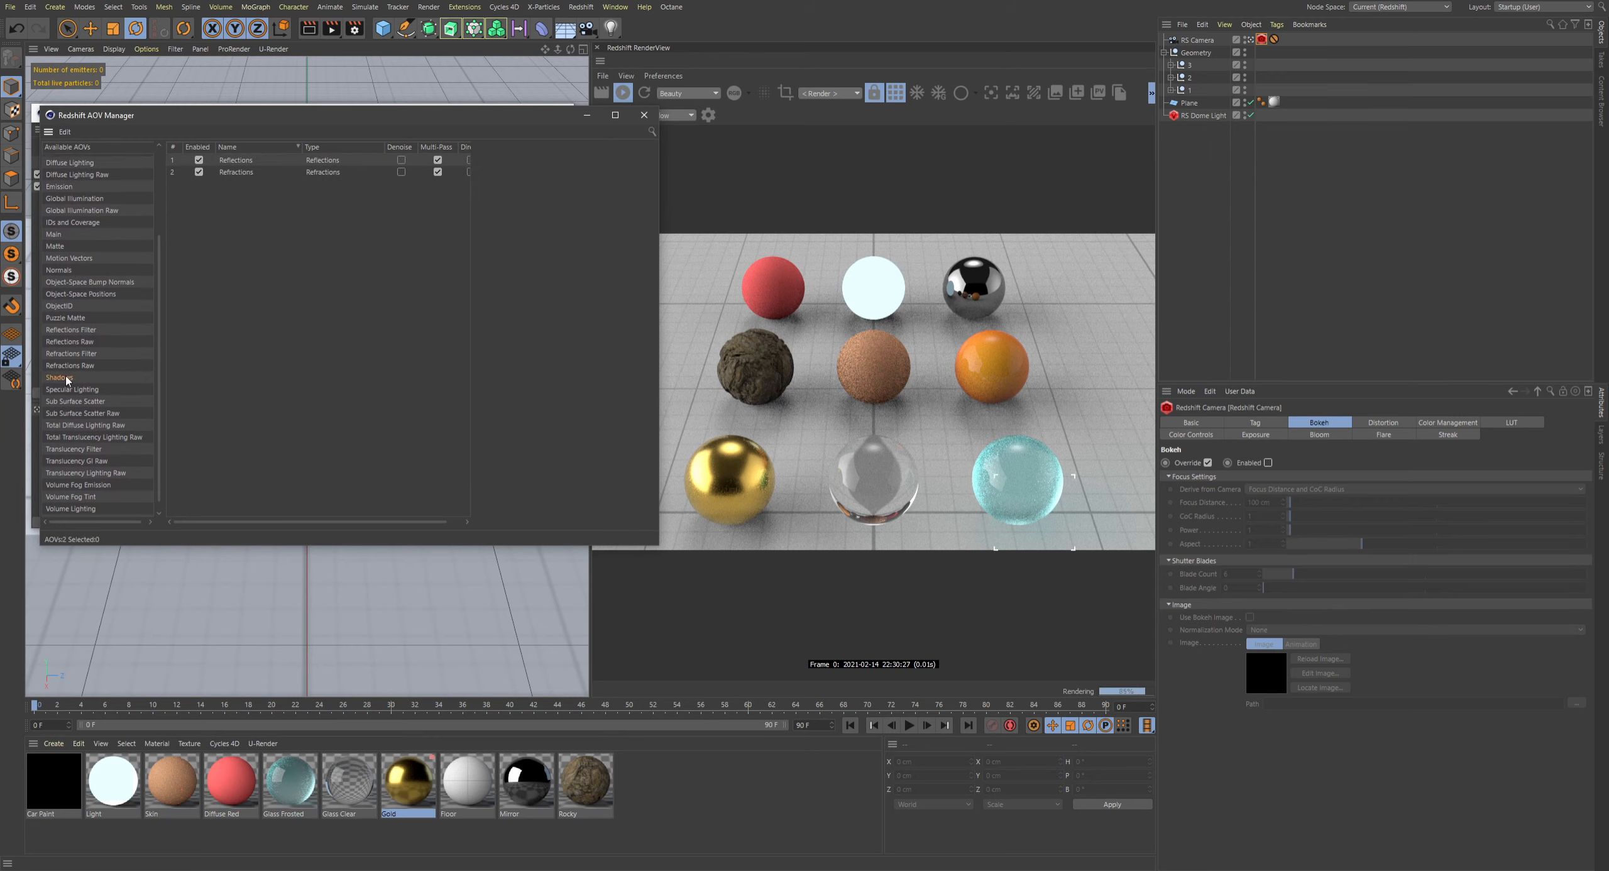
pyautogui.moveTo(68, 380); pyautogui.dragTo(179, 365)
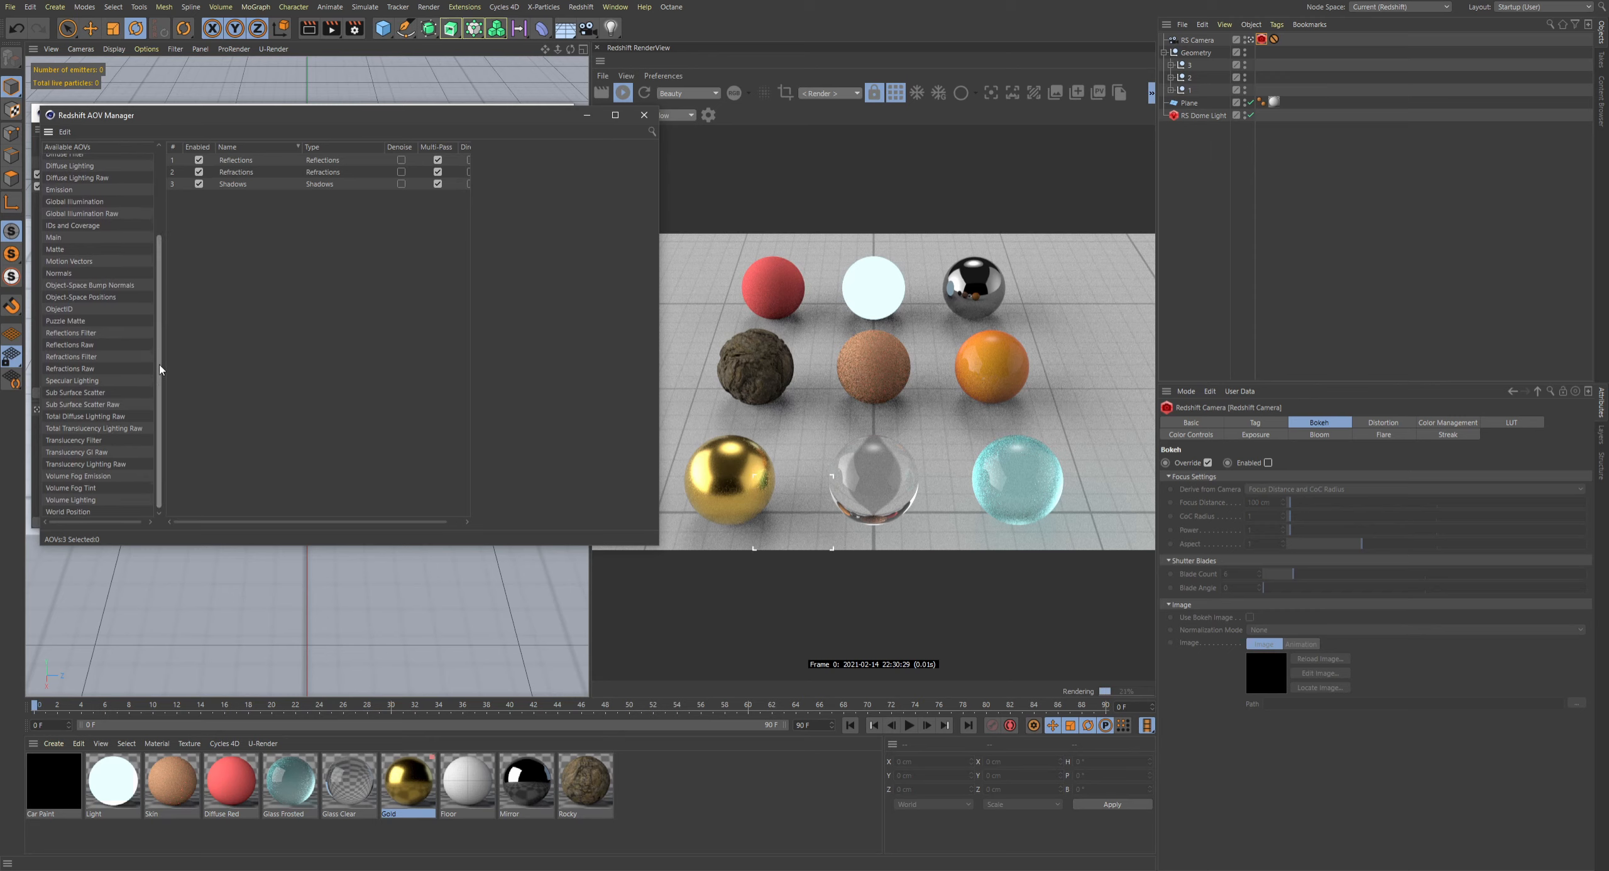
pyautogui.moveTo(83, 401); pyautogui.dragTo(179, 390)
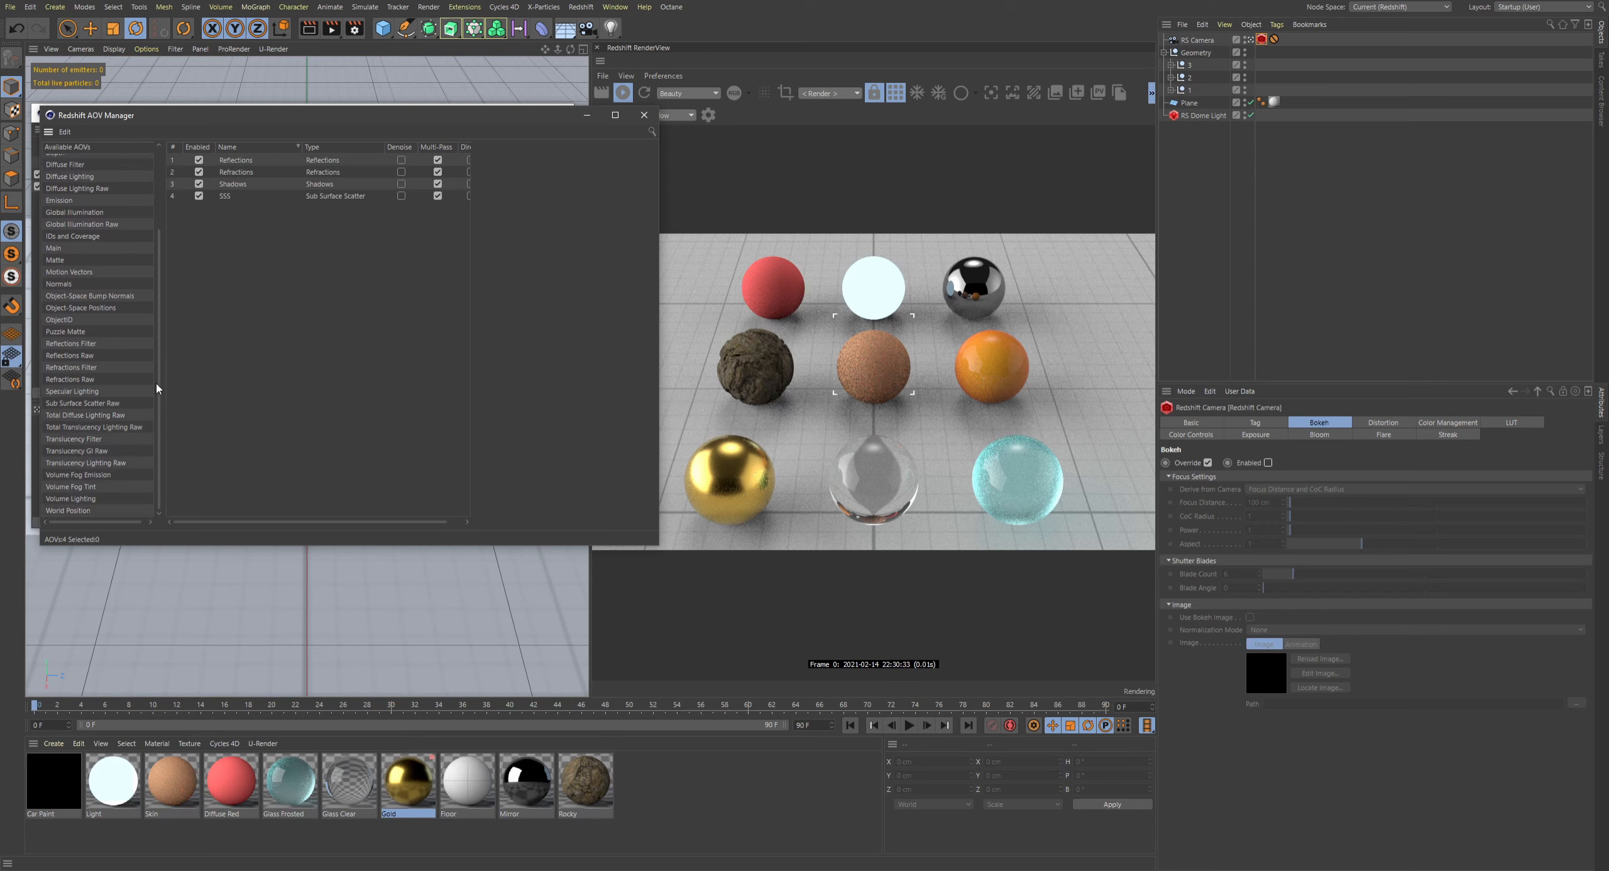
pyautogui.scroll(5, 158, 387)
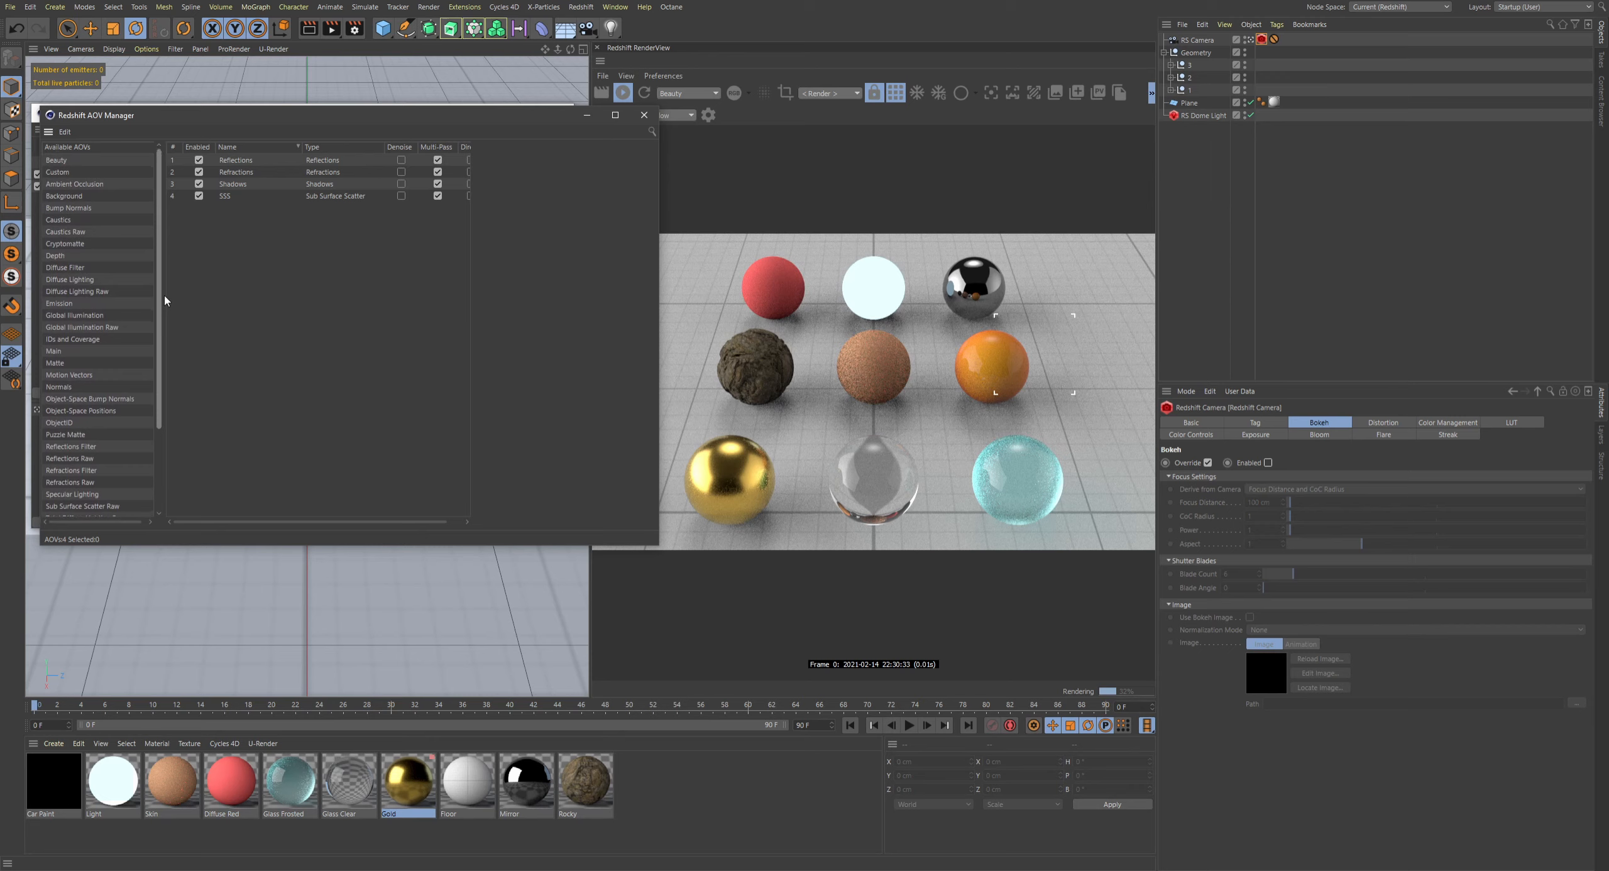
pyautogui.moveTo(58, 304); pyautogui.dragTo(159, 358)
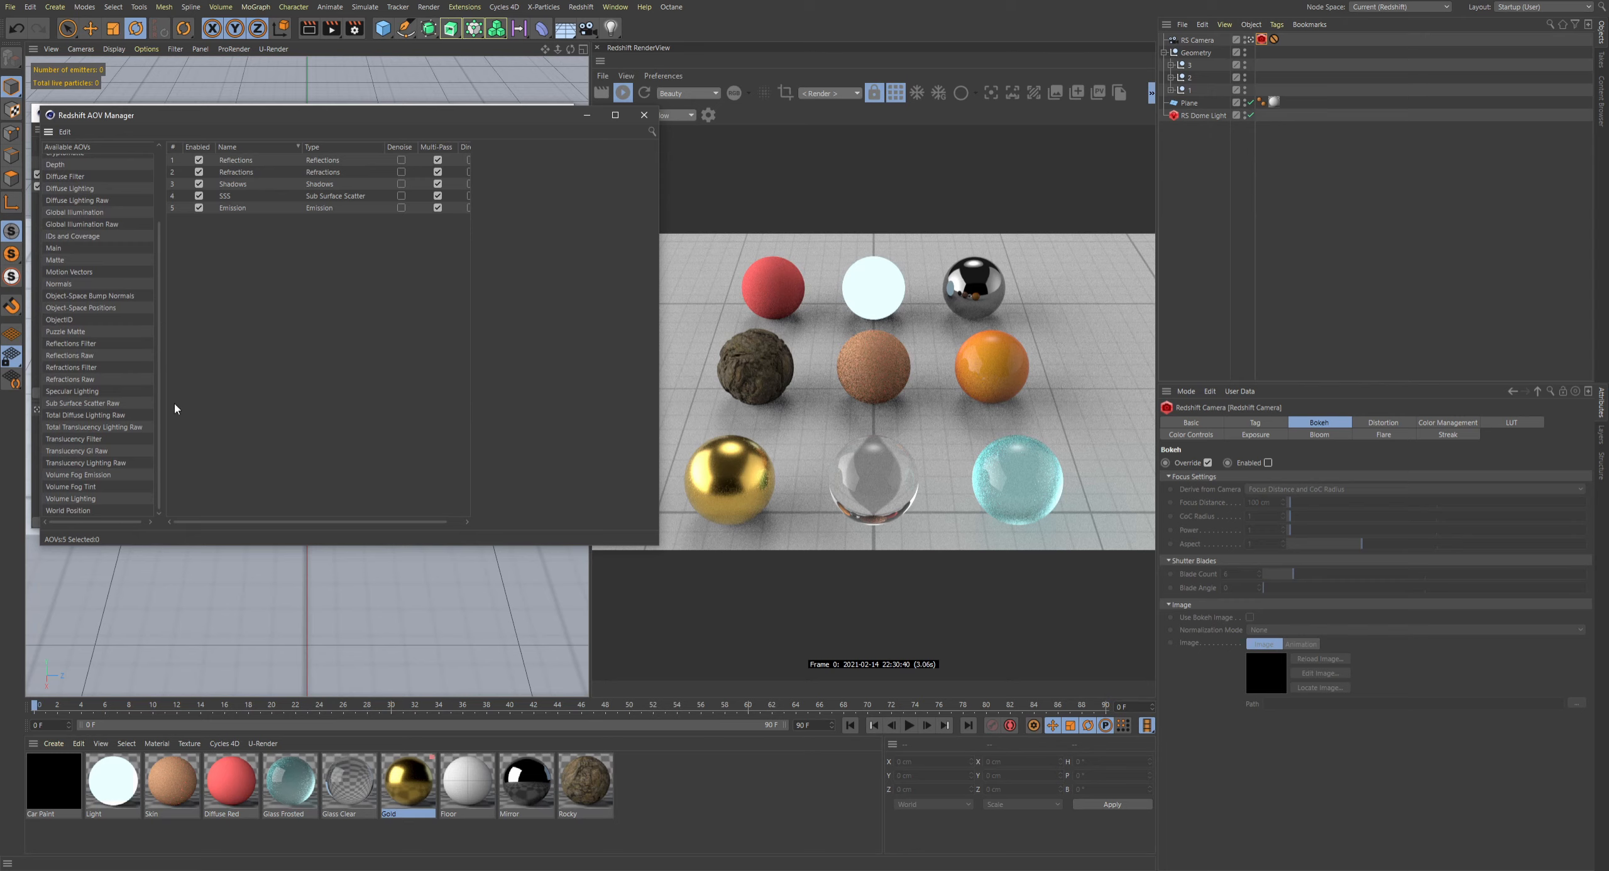
pyautogui.click(645, 115)
pyautogui.moveTo(367, 115); pyautogui.dragTo(368, 78)
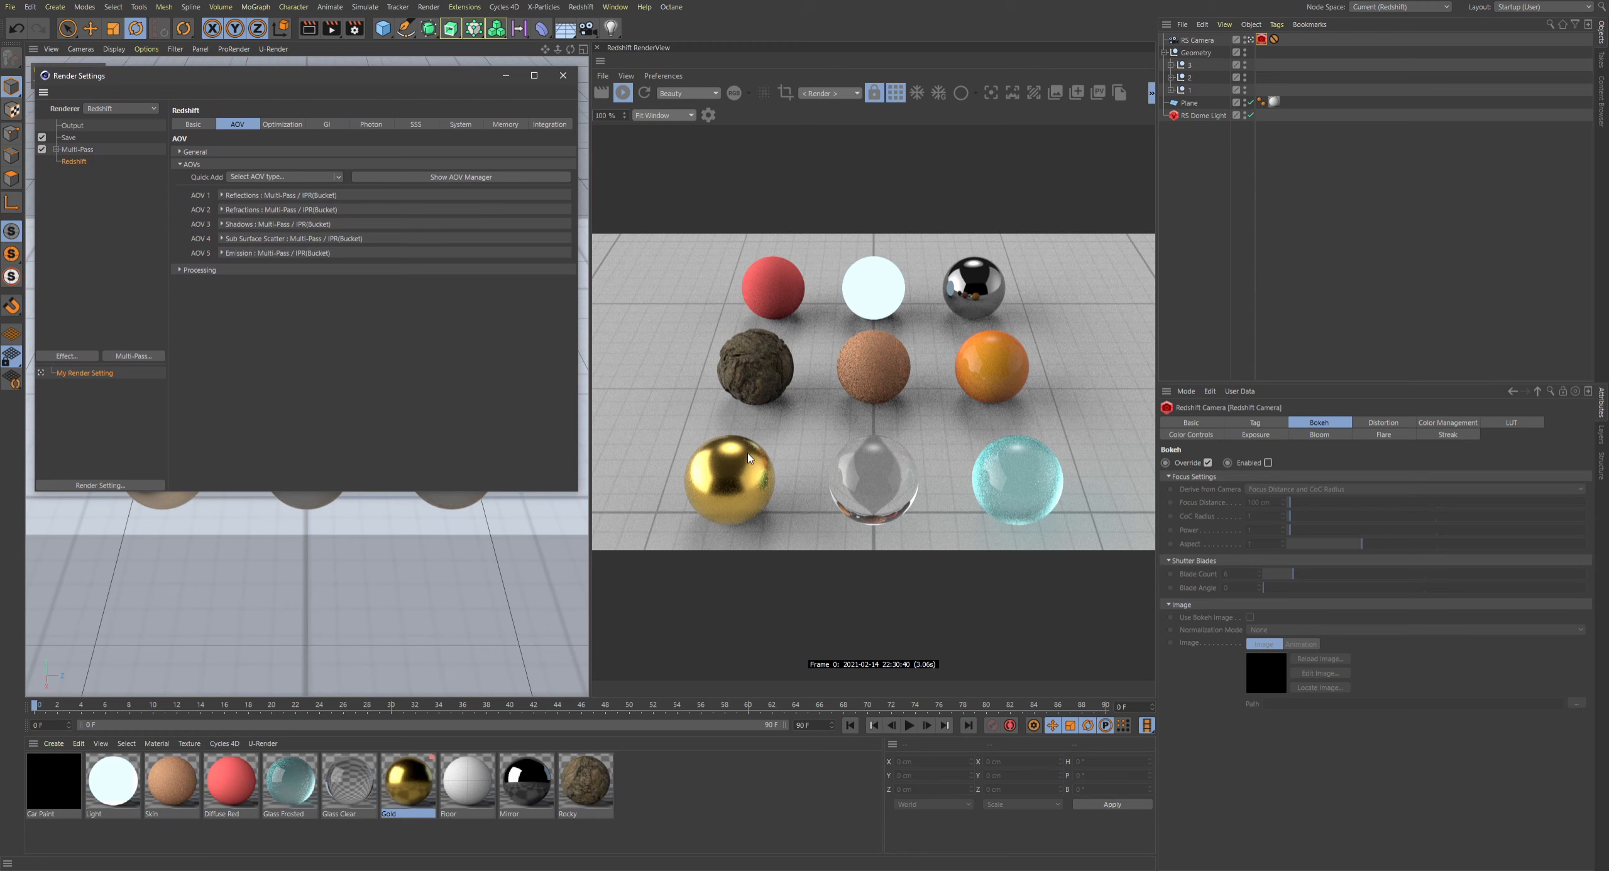
# Select the RS Dome Light and display the Shadows AOV in the RenderView
pyautogui.click(1202, 116)
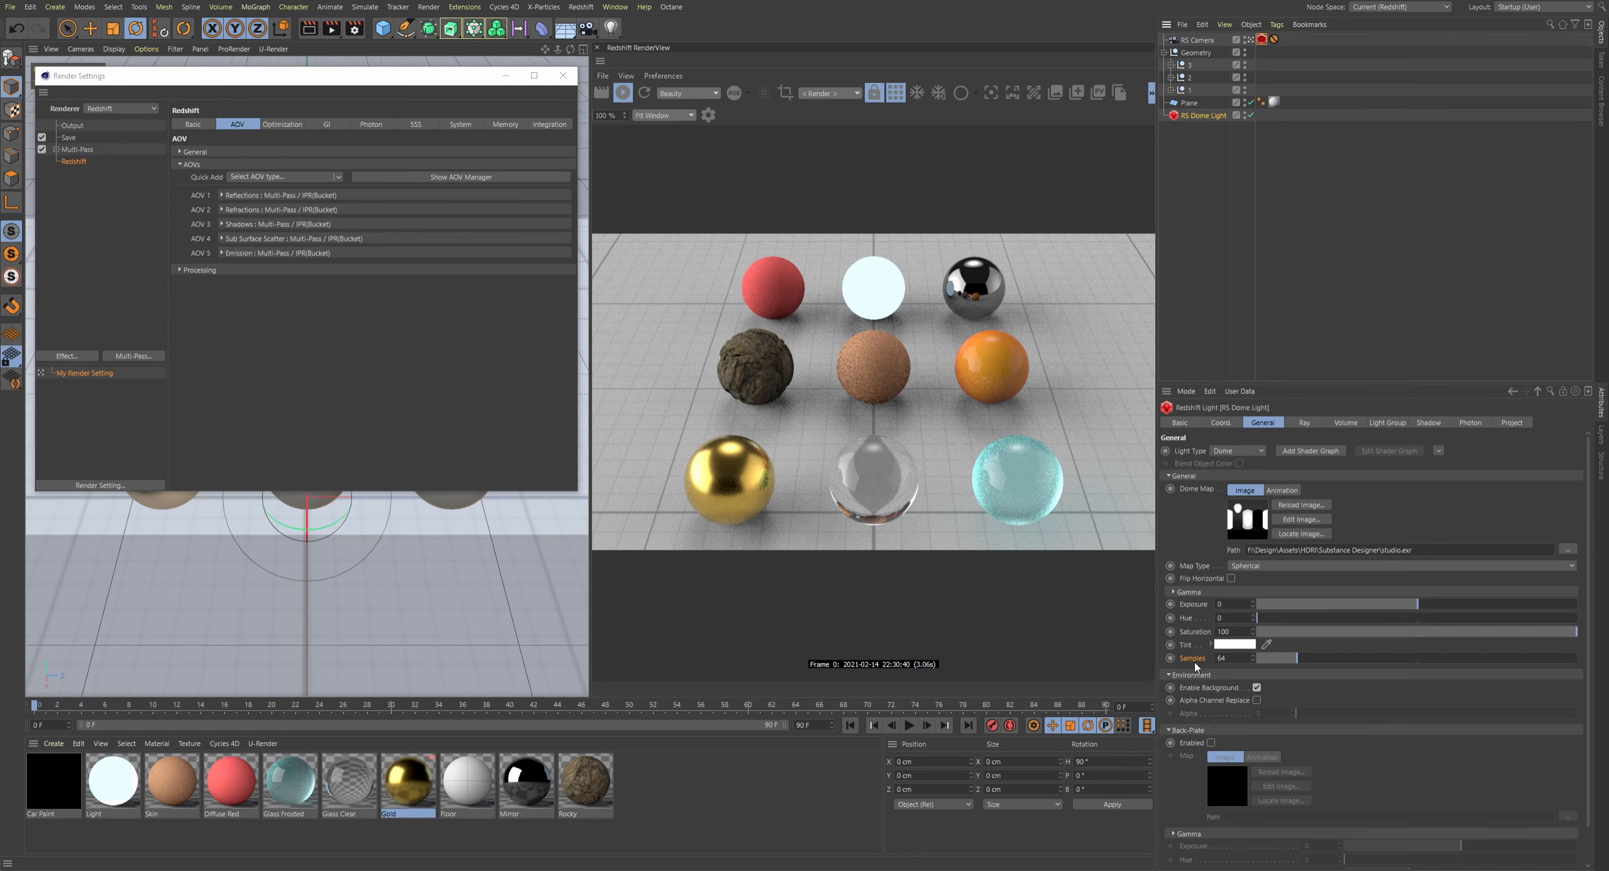
pyautogui.click(672, 115)
pyautogui.click(686, 93)
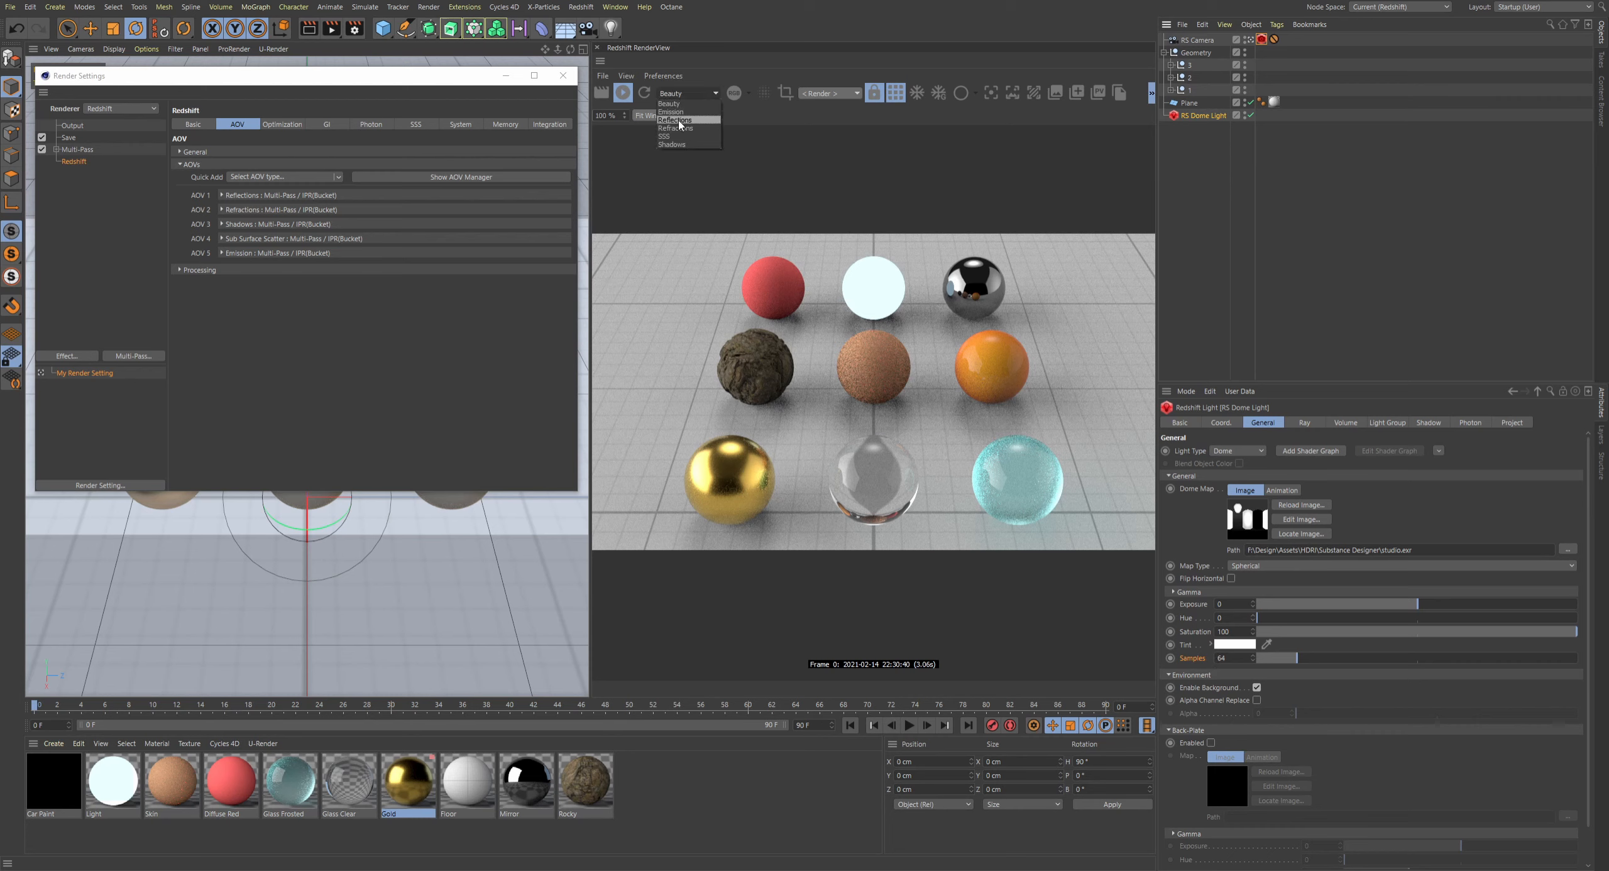
pyautogui.click(671, 144)
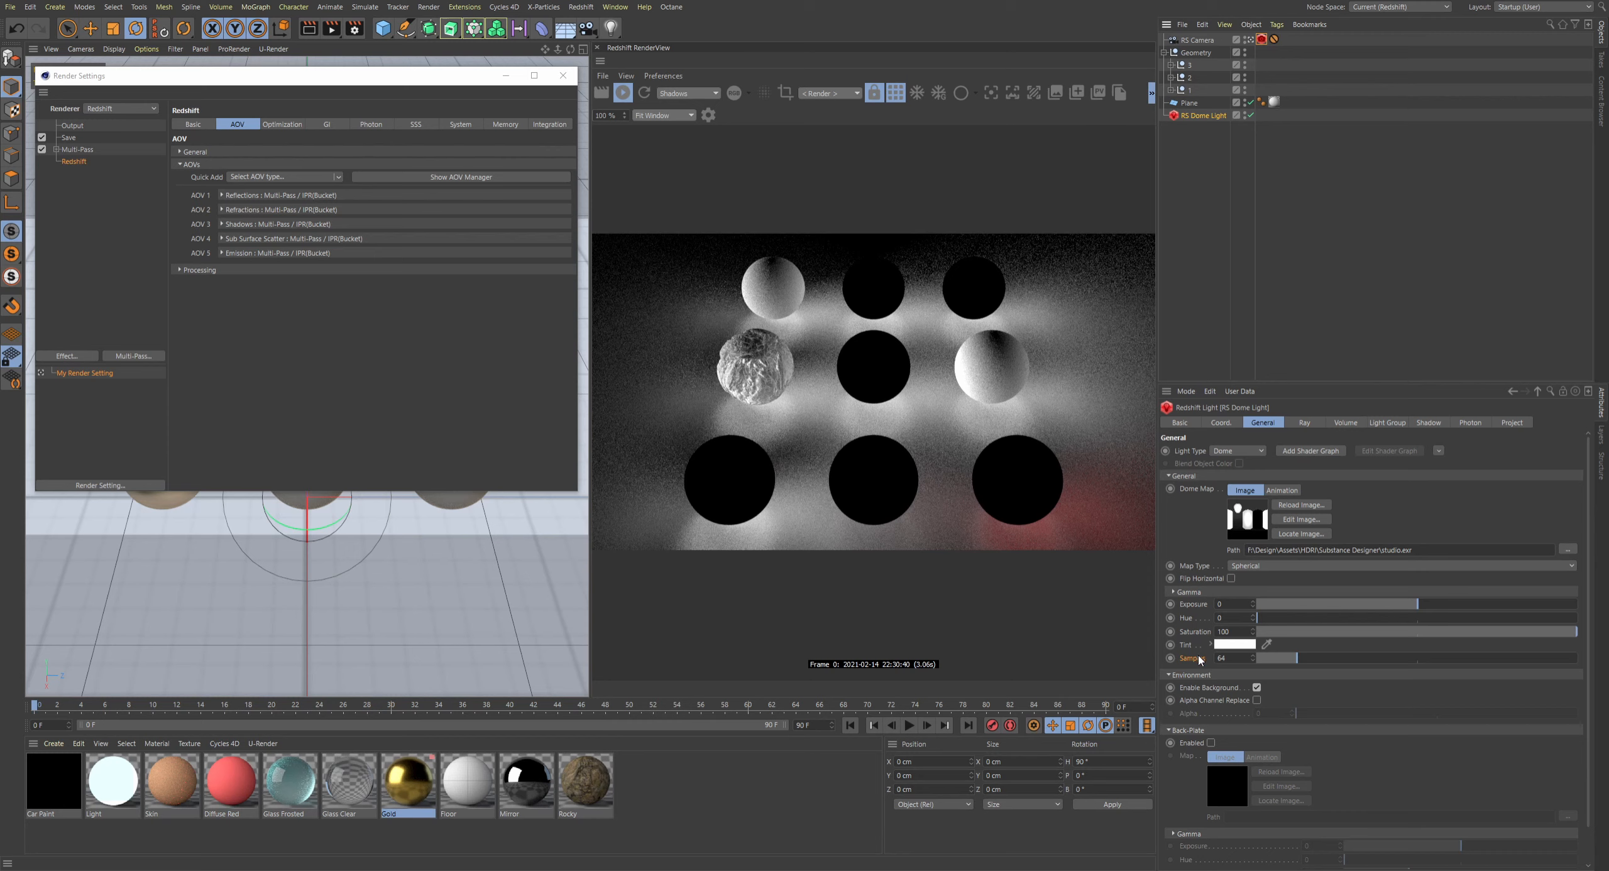
# Set the RS Dome Light's samples to 512
pyautogui.moveTo(1231, 658); pyautogui.dragTo(1175, 648)
pyautogui.write('512')
pyautogui.press('Return')
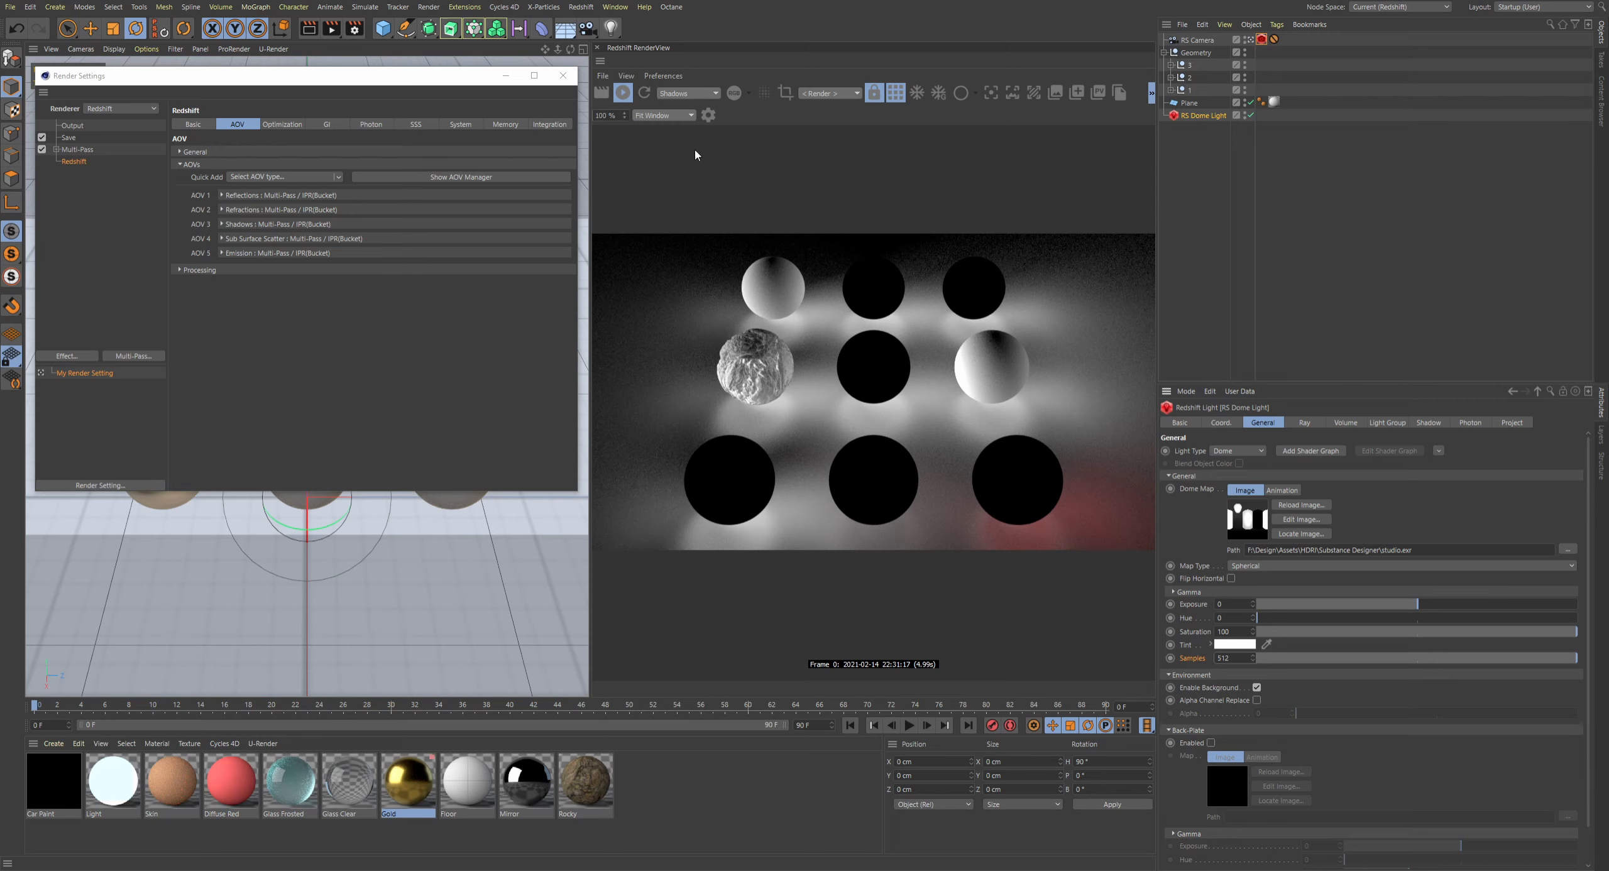
# Display the Beauty pass and examine the floor shadow between the rocky and gold spheres up close
pyautogui.click(689, 93)
pyautogui.click(679, 92)
pyautogui.scroll(5, 671, 394)
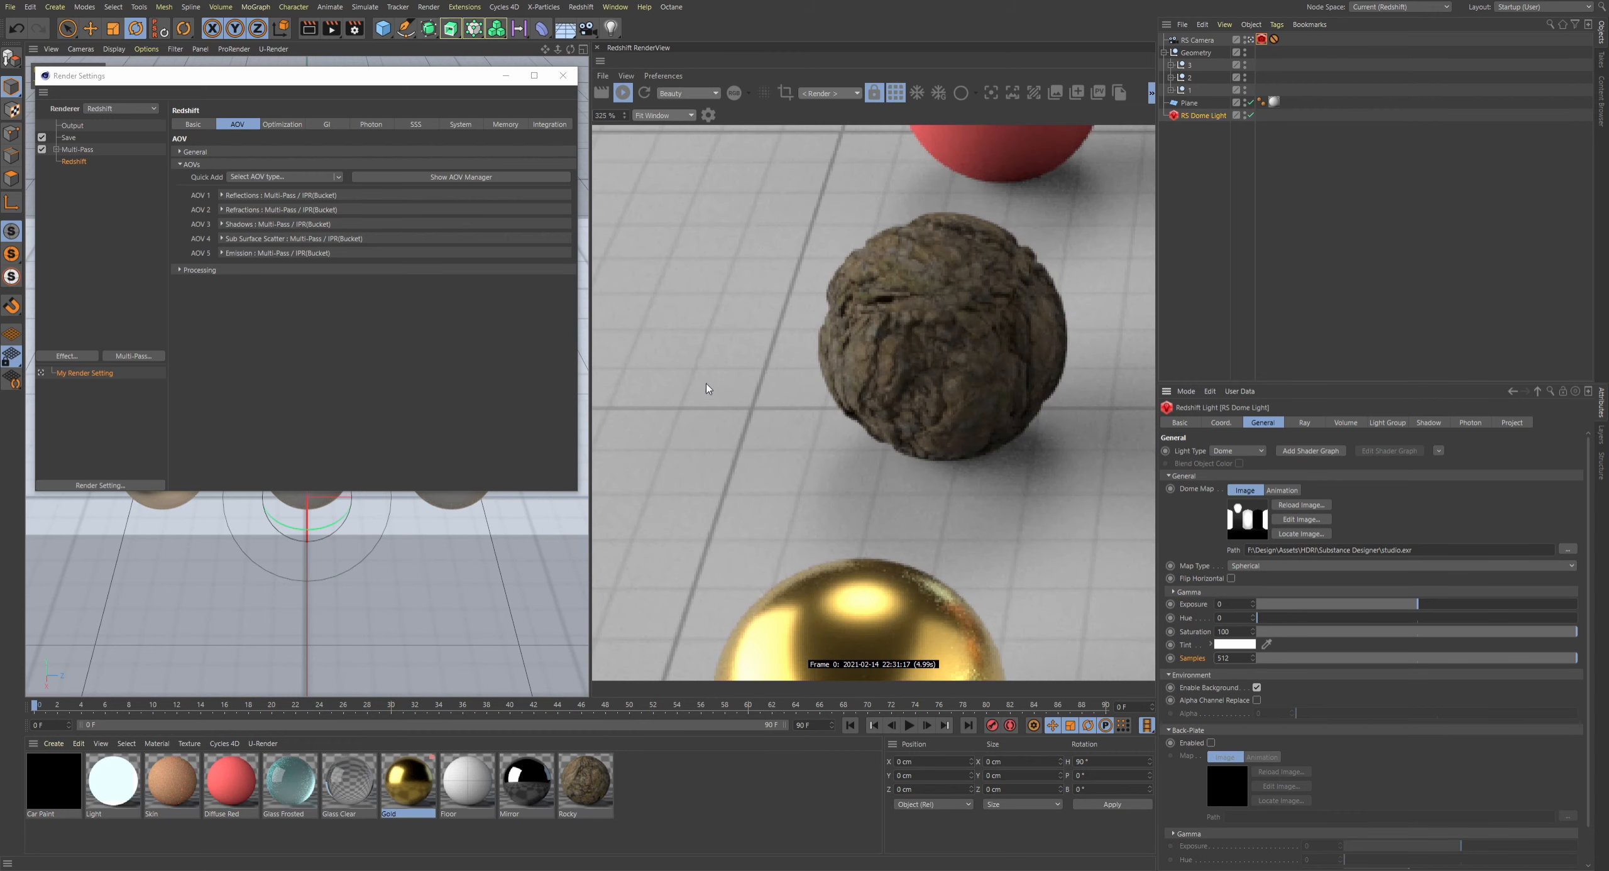
pyautogui.moveTo(953, 508); pyautogui.dragTo(830, 408, button='middle')
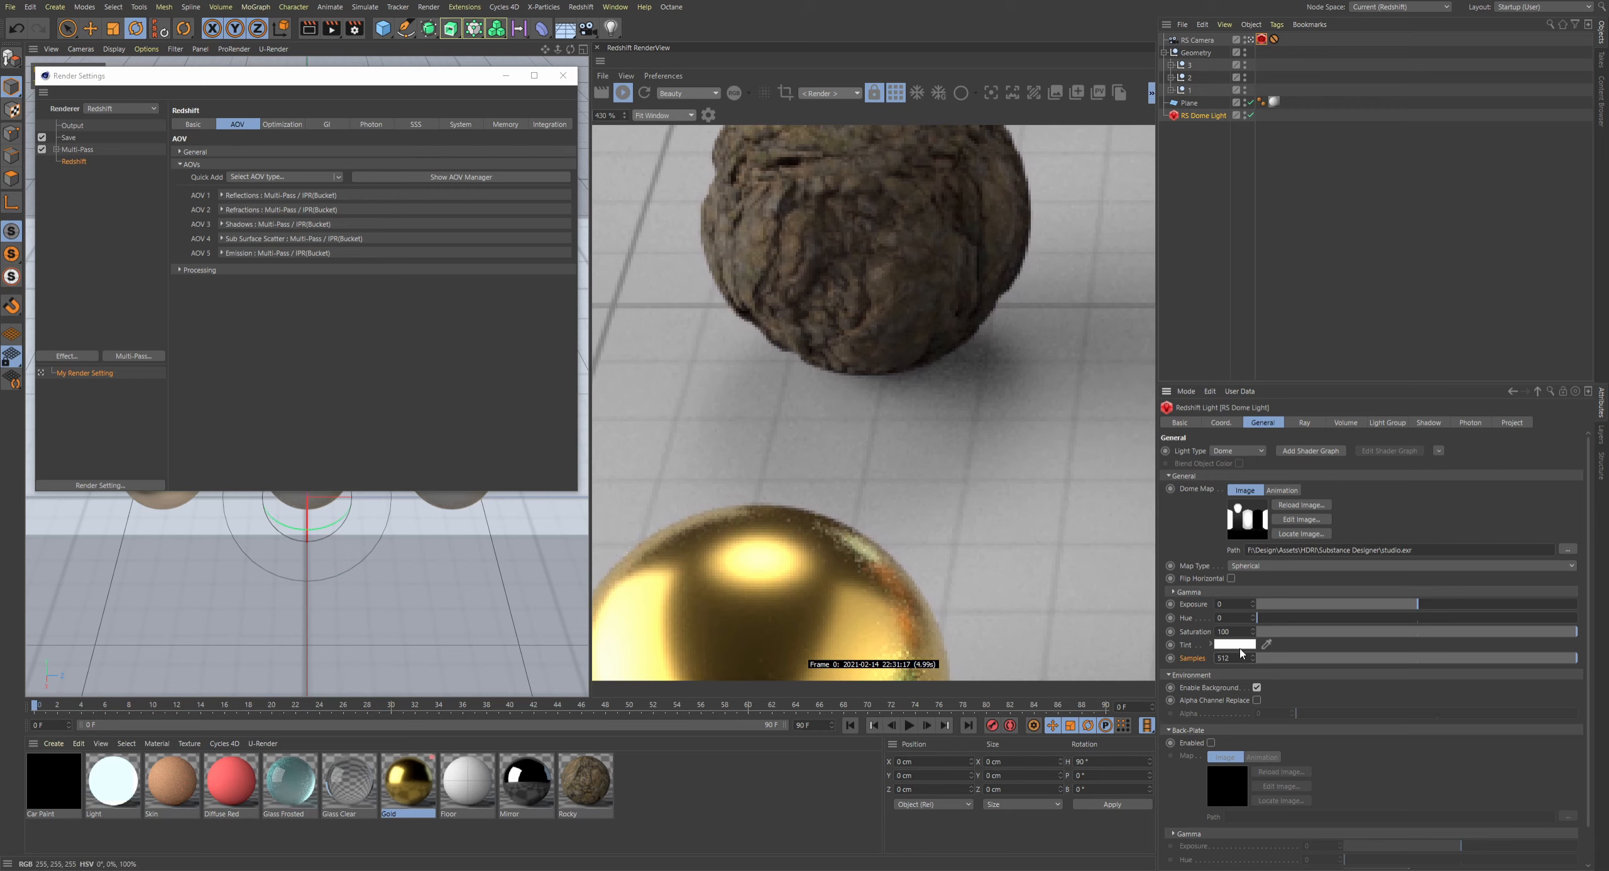
pyautogui.moveTo(906, 366); pyautogui.dragTo(887, 386, button='middle')
# Limit rendering to a region covering the rocky sphere's base, its floor shadow and the gold sphere's top
pyautogui.click(786, 92)
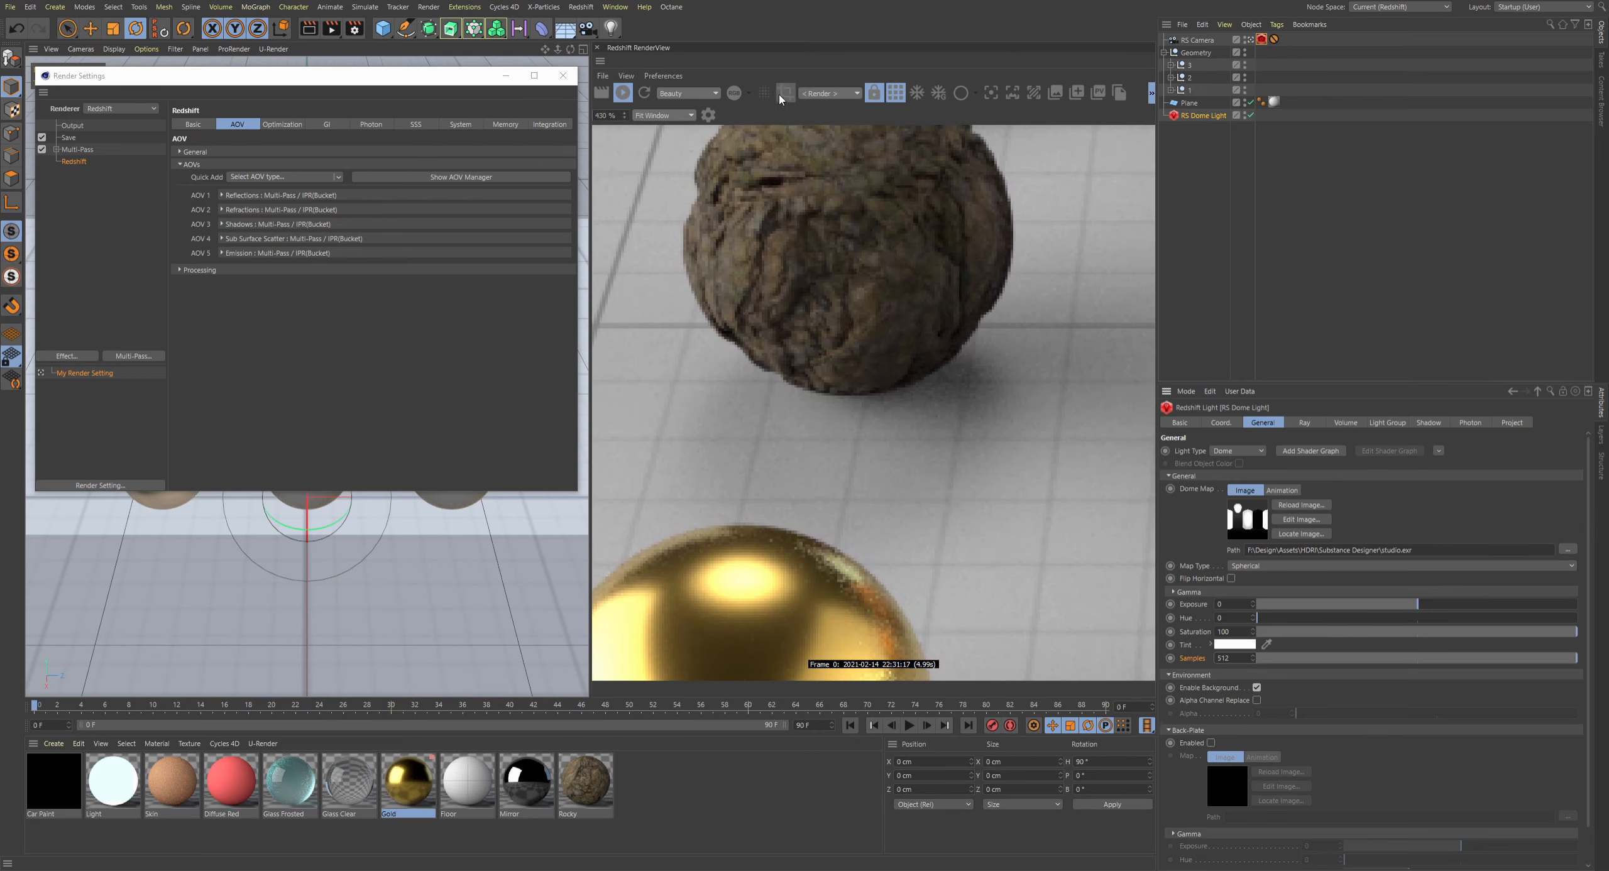
pyautogui.scroll(-4, 843, 402)
pyautogui.moveTo(826, 426); pyautogui.dragTo(829, 357)
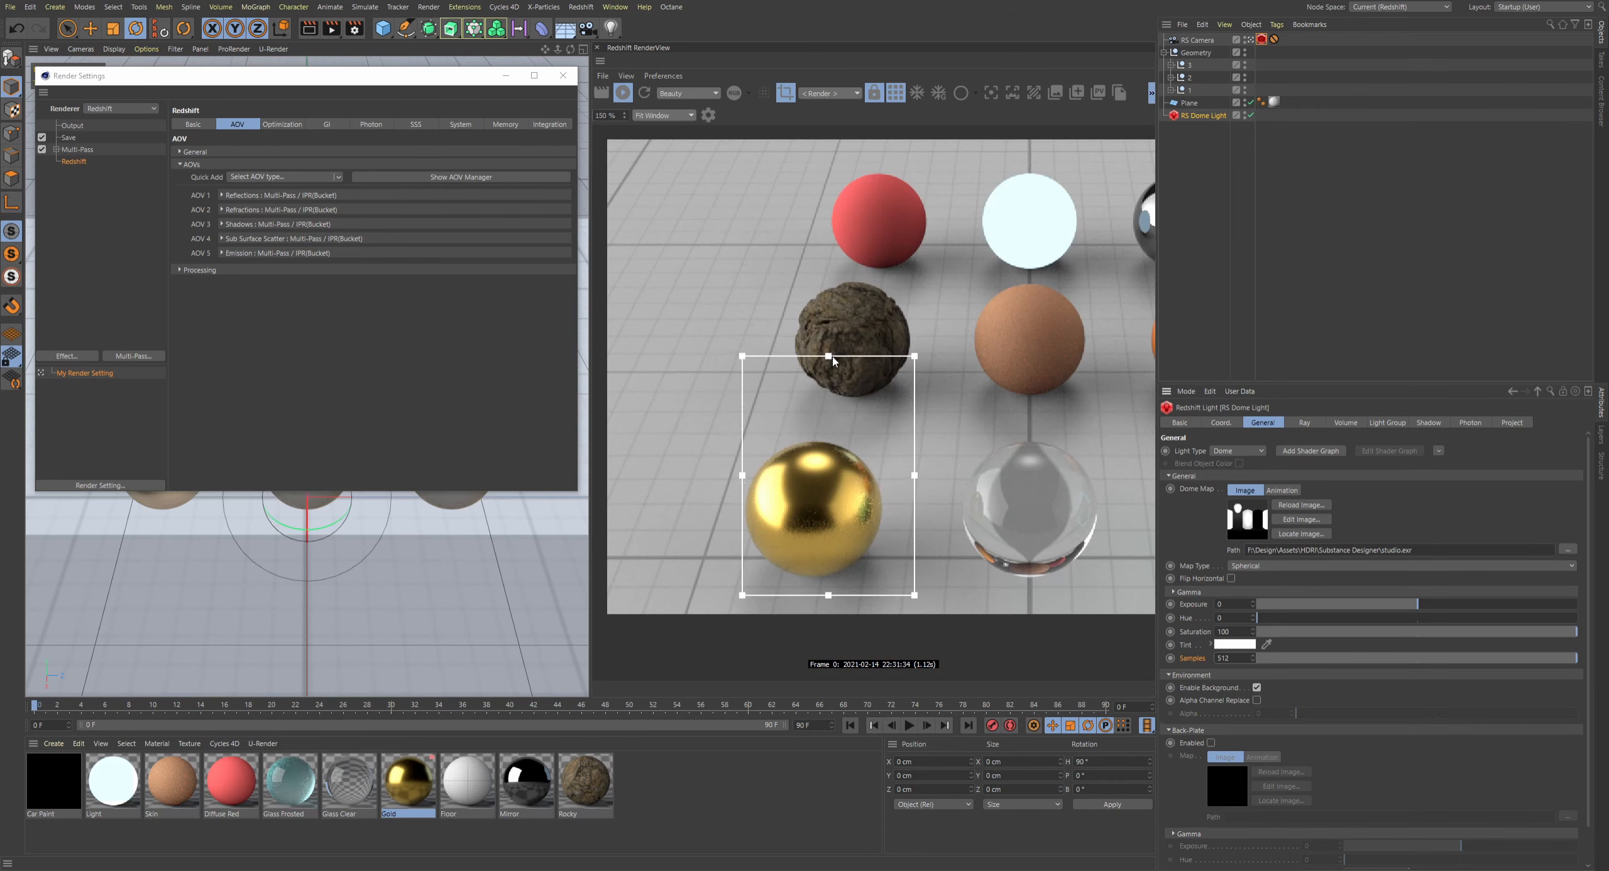
pyautogui.moveTo(826, 595); pyautogui.dragTo(826, 461)
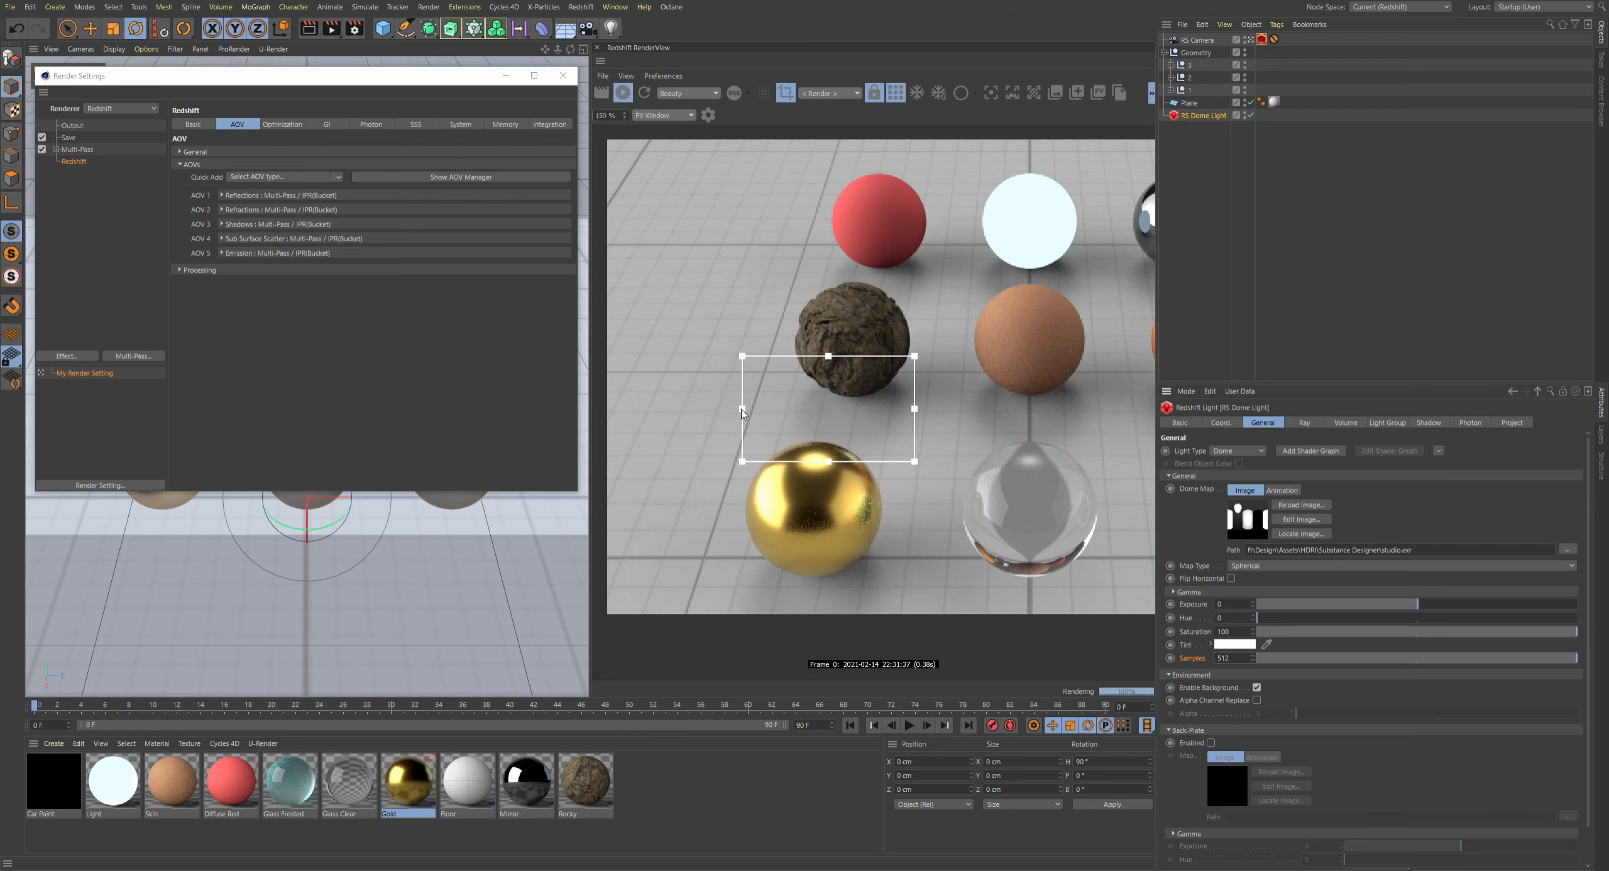
pyautogui.moveTo(743, 409); pyautogui.dragTo(796, 409)
pyautogui.scroll(4, 855, 428)
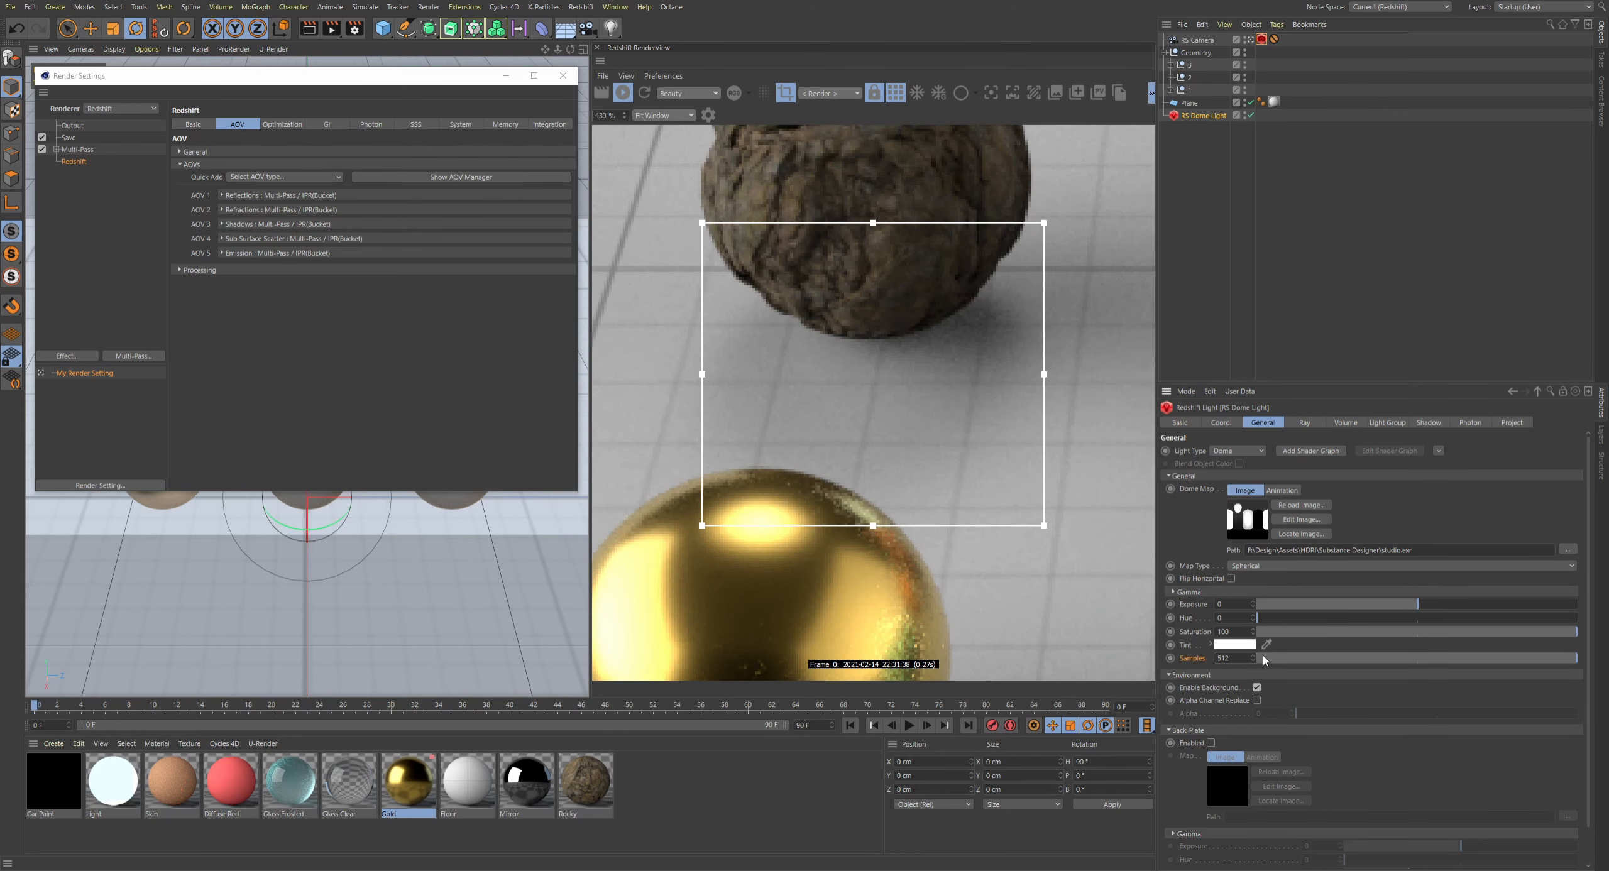
# Try RS Dome Light sample values of 1024, 2048 and 1500 on the render region
pyautogui.doubleClick(1232, 659)
pyautogui.write('1024')
pyautogui.press('Return')
pyautogui.write('2048')
pyautogui.press('Return')
pyautogui.doubleClick(1243, 658)
pyautogui.write('1500')
pyautogui.press('Return')
# Turn off the render region and render the full frame with all nine spheres in view
pyautogui.scroll(-6, 970, 358)
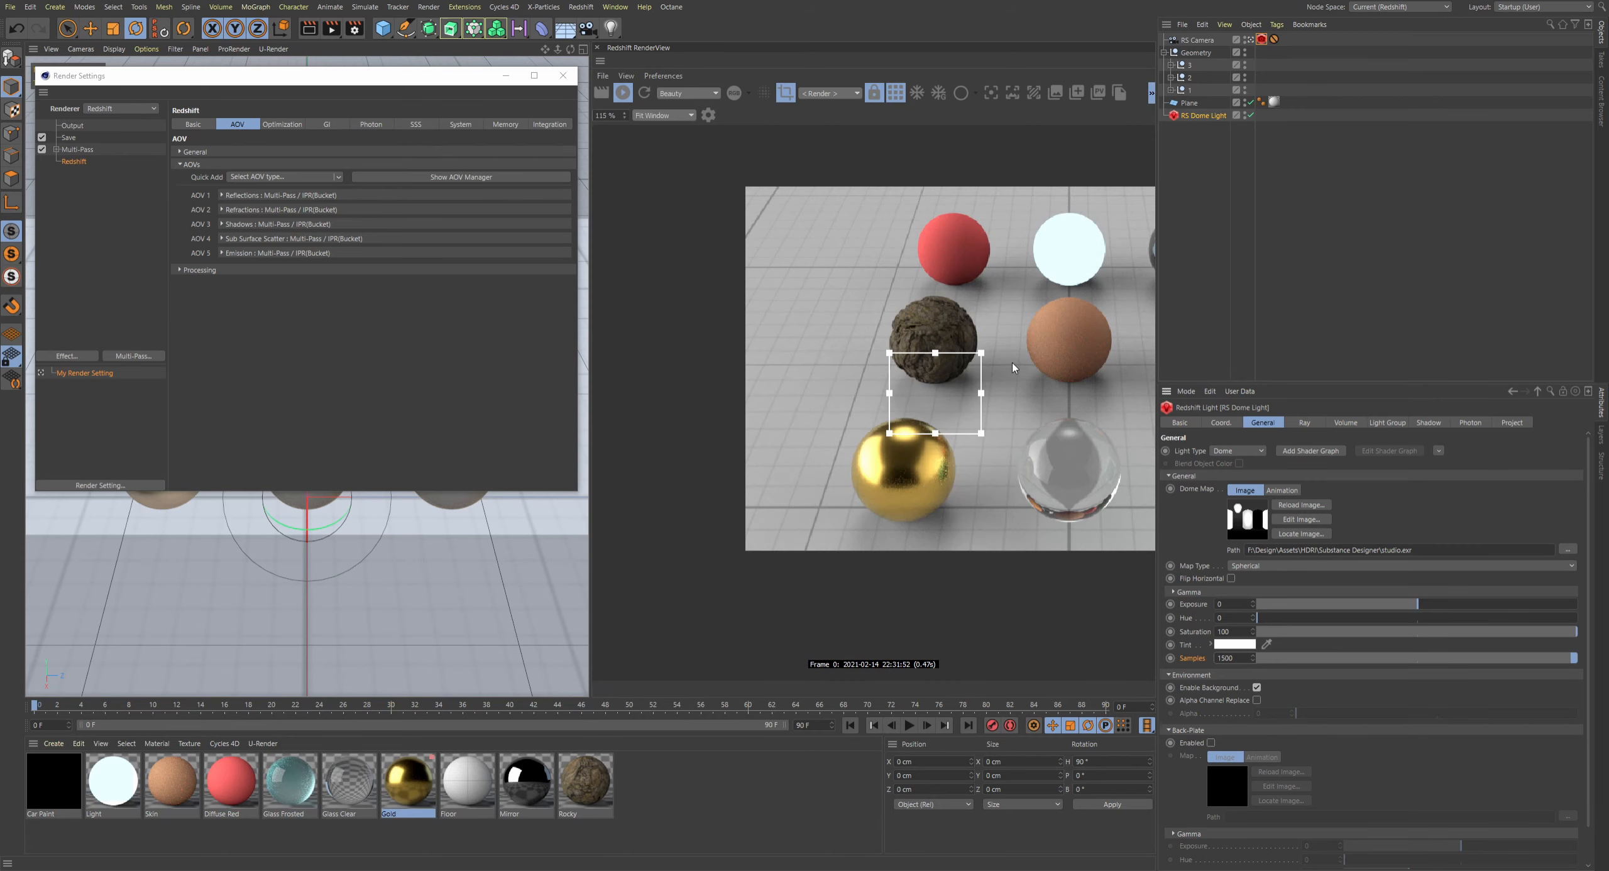
pyautogui.moveTo(1012, 364); pyautogui.dragTo(878, 368, button='middle')
pyautogui.click(785, 93)
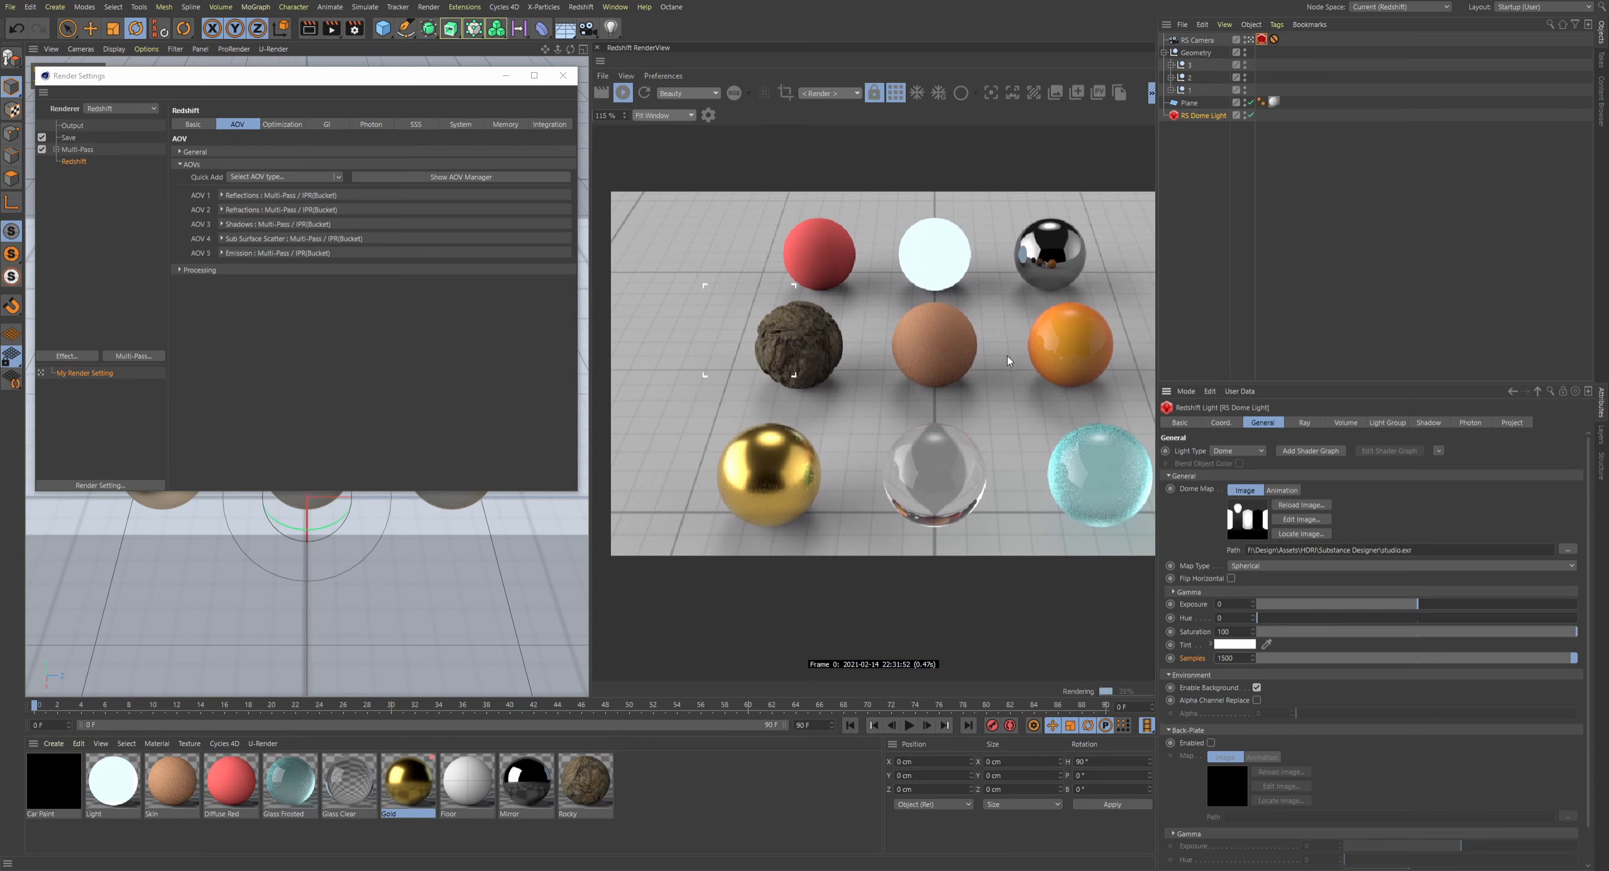
pyautogui.moveTo(1009, 362); pyautogui.dragTo(972, 370, button='middle')
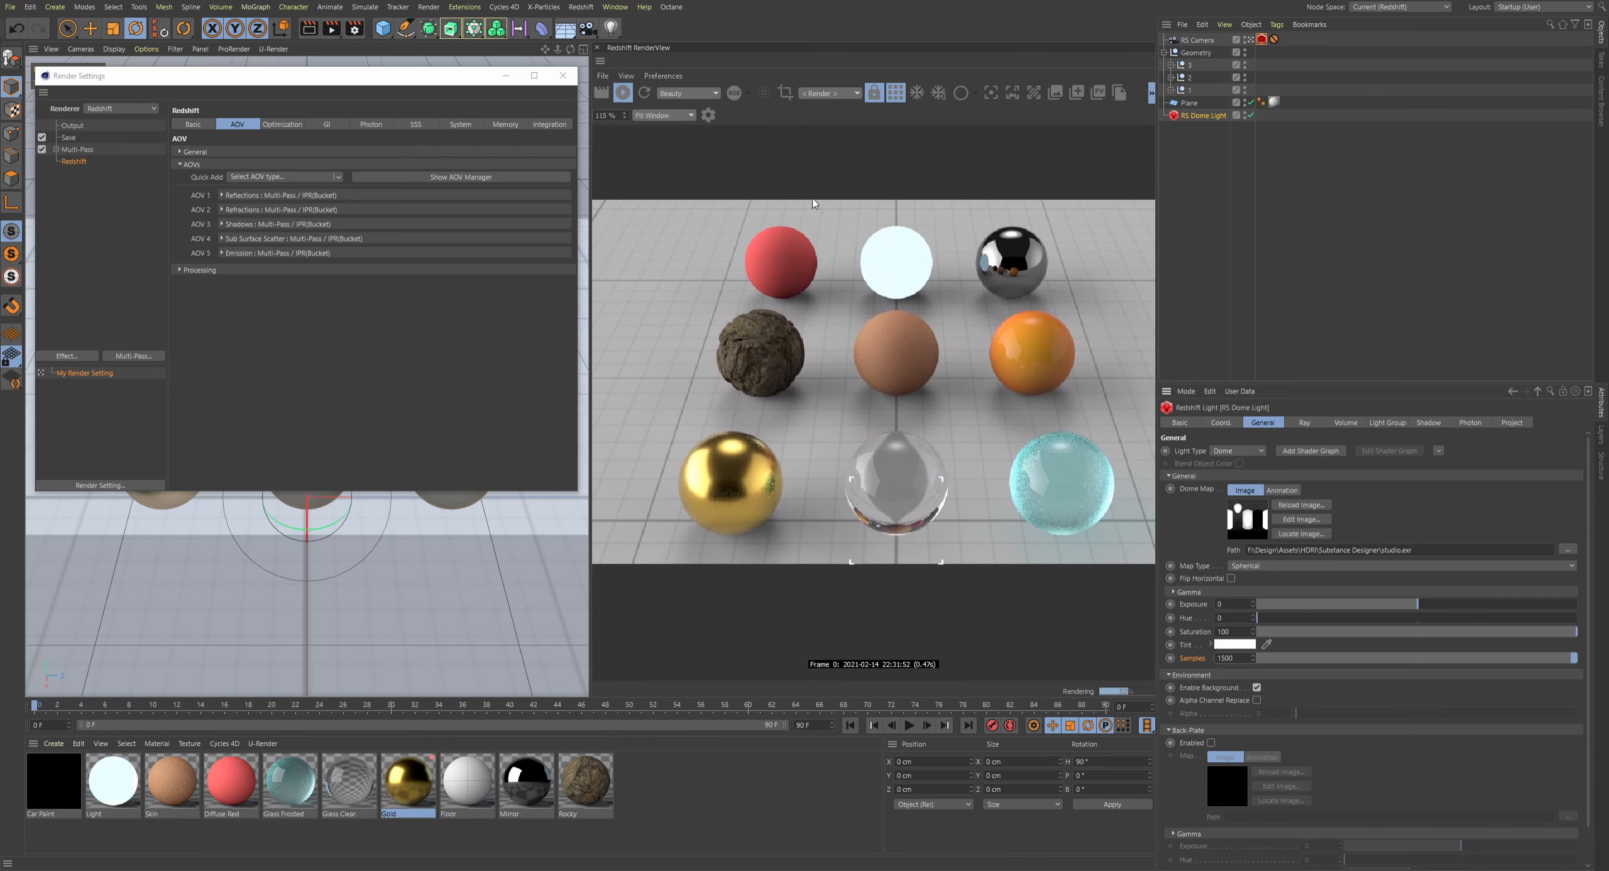
pyautogui.scroll(-2, 755, 233)
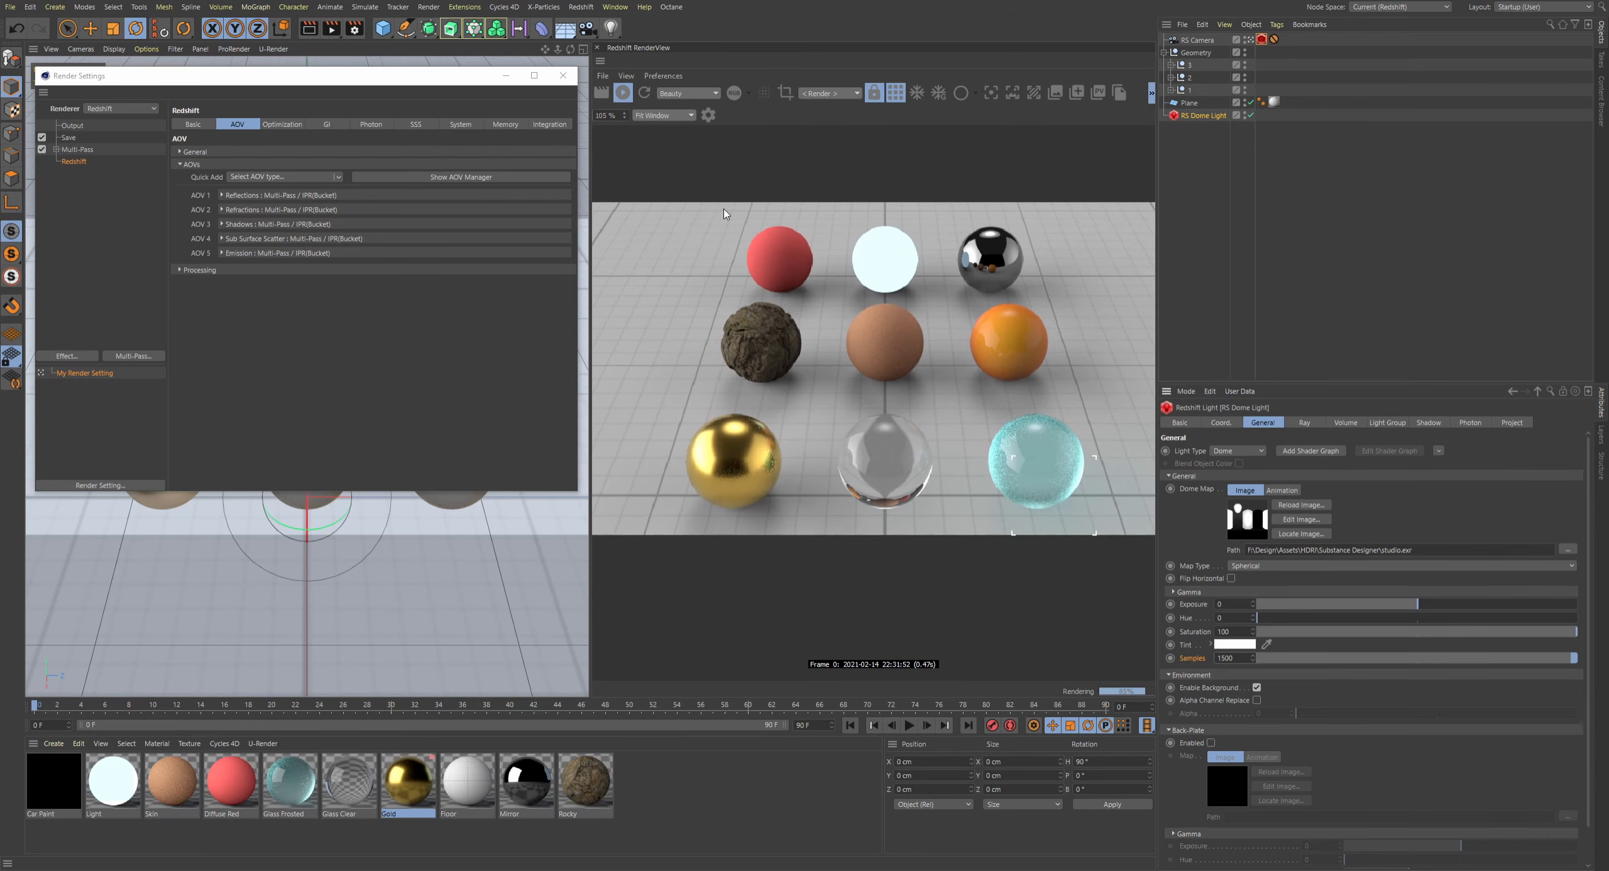
pyautogui.moveTo(851, 301); pyautogui.dragTo(839, 311, button='middle')
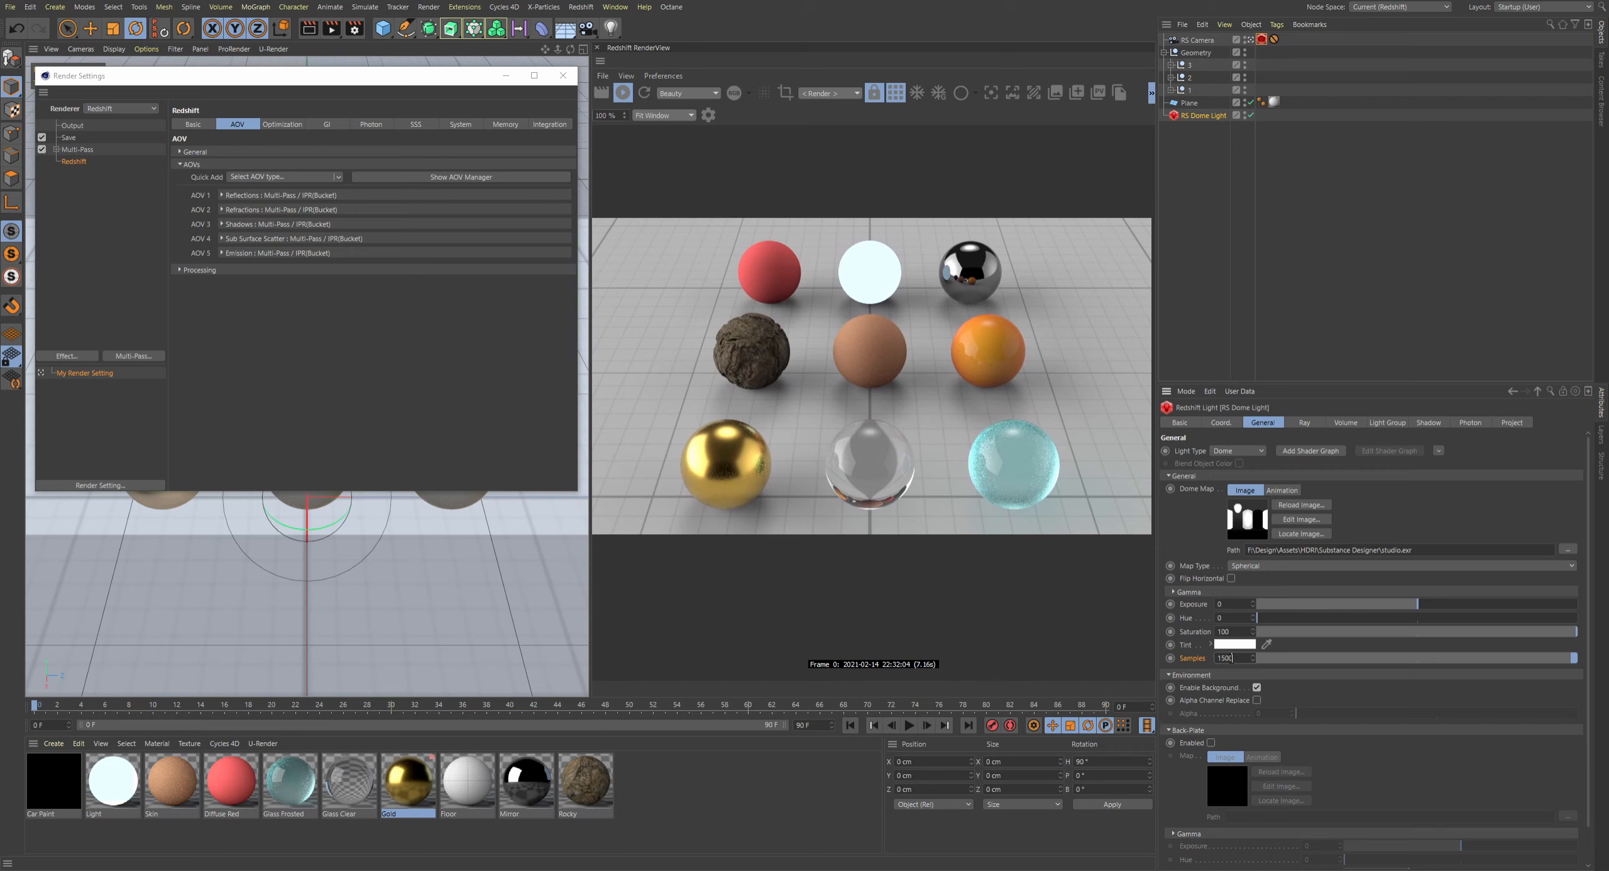
# Set the RS Dome Light's samples to 2048 and display the Shadows AOV in the RenderView
pyautogui.moveTo(1233, 658); pyautogui.dragTo(1149, 647)
pyautogui.write('2048')
pyautogui.press('Return')
pyautogui.click(692, 94)
pyautogui.click(685, 145)
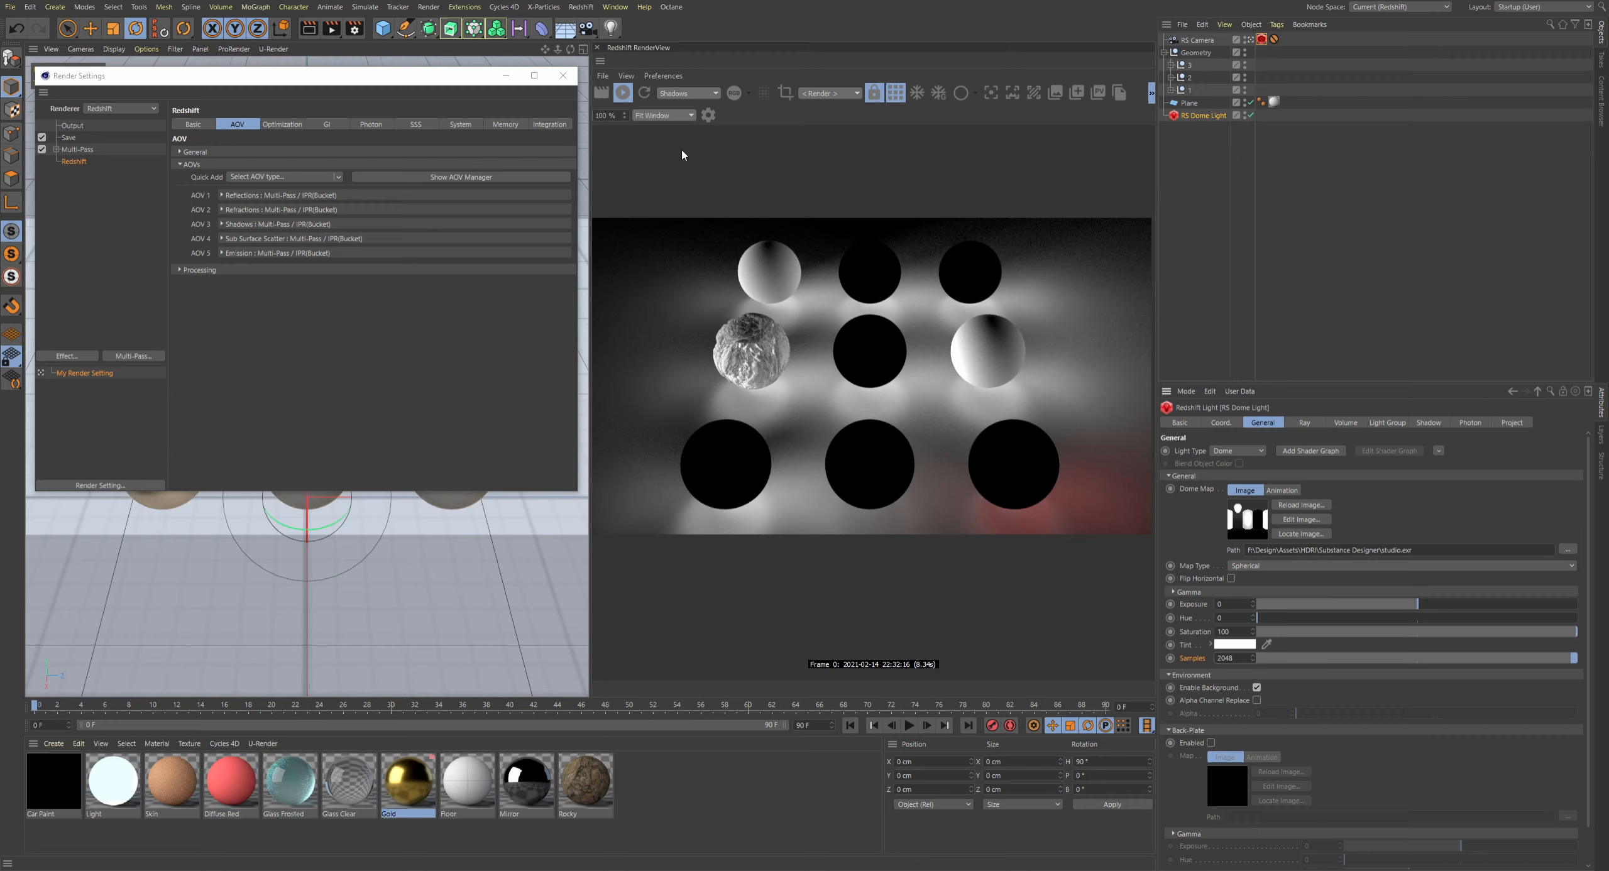
# Compare the Beauty render with the Shadows AOV in the RenderView, ending on Beauty
pyautogui.click(677, 99)
pyautogui.click(676, 106)
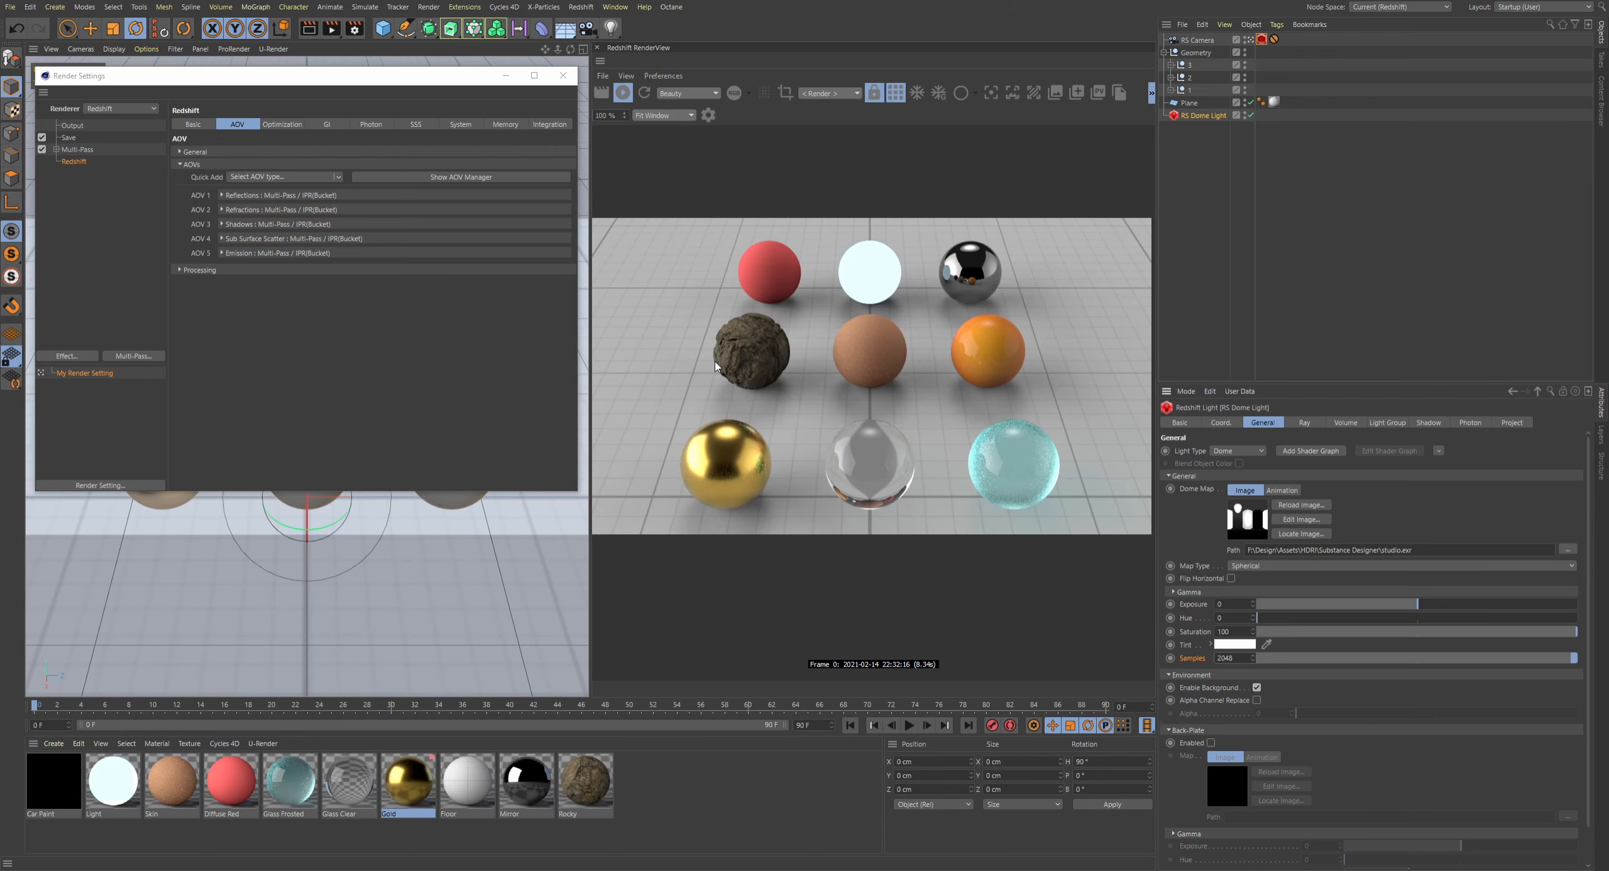
pyautogui.click(685, 93)
pyautogui.click(694, 135)
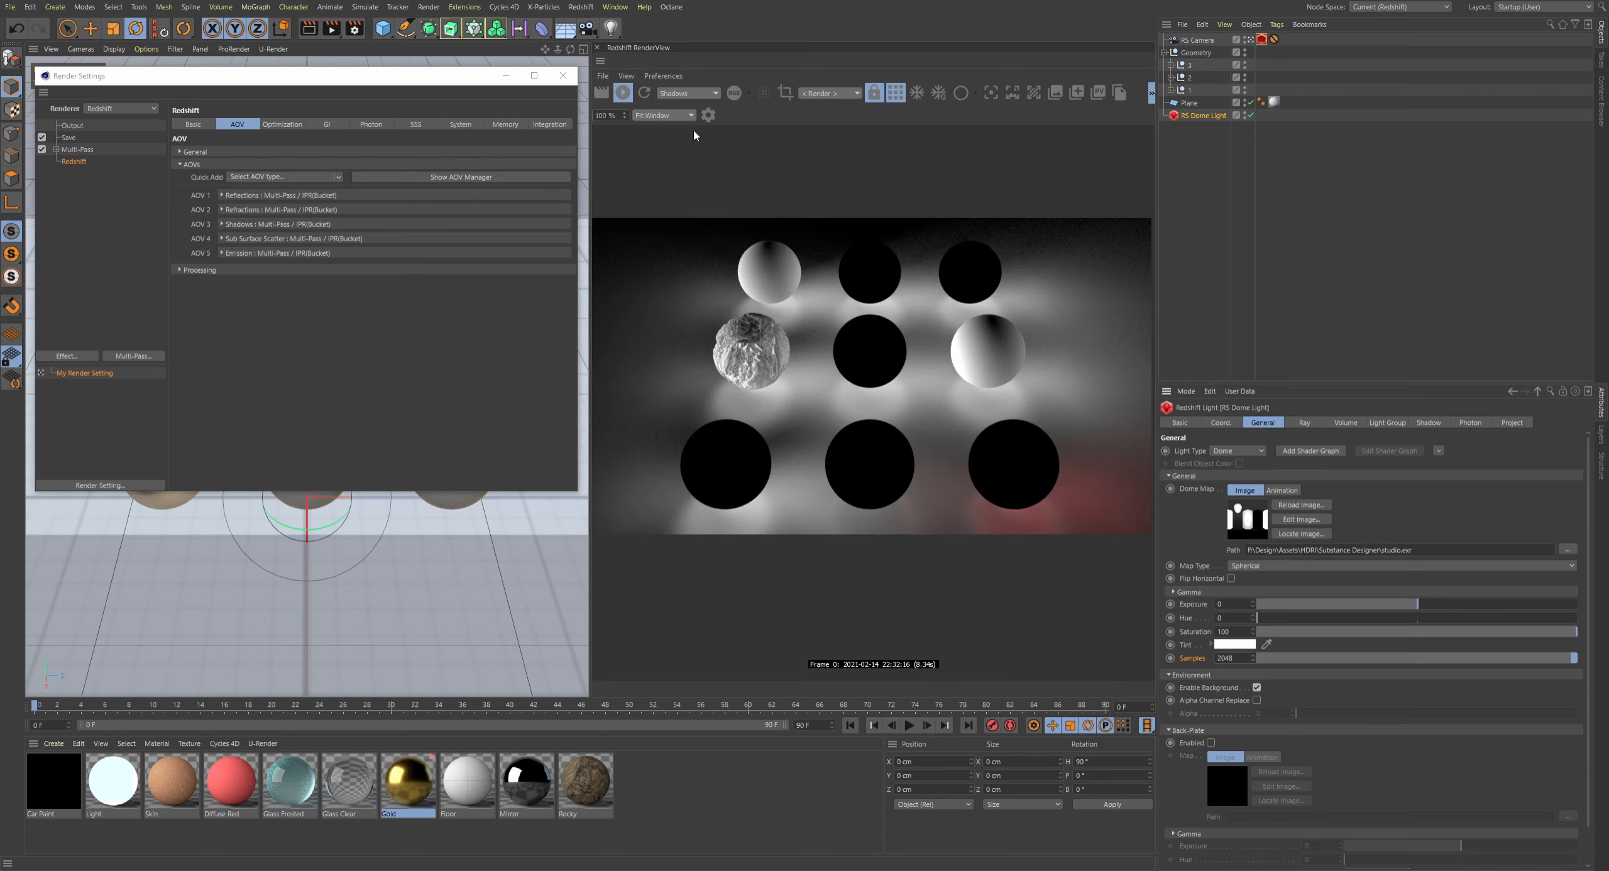
pyautogui.click(684, 94)
pyautogui.click(685, 107)
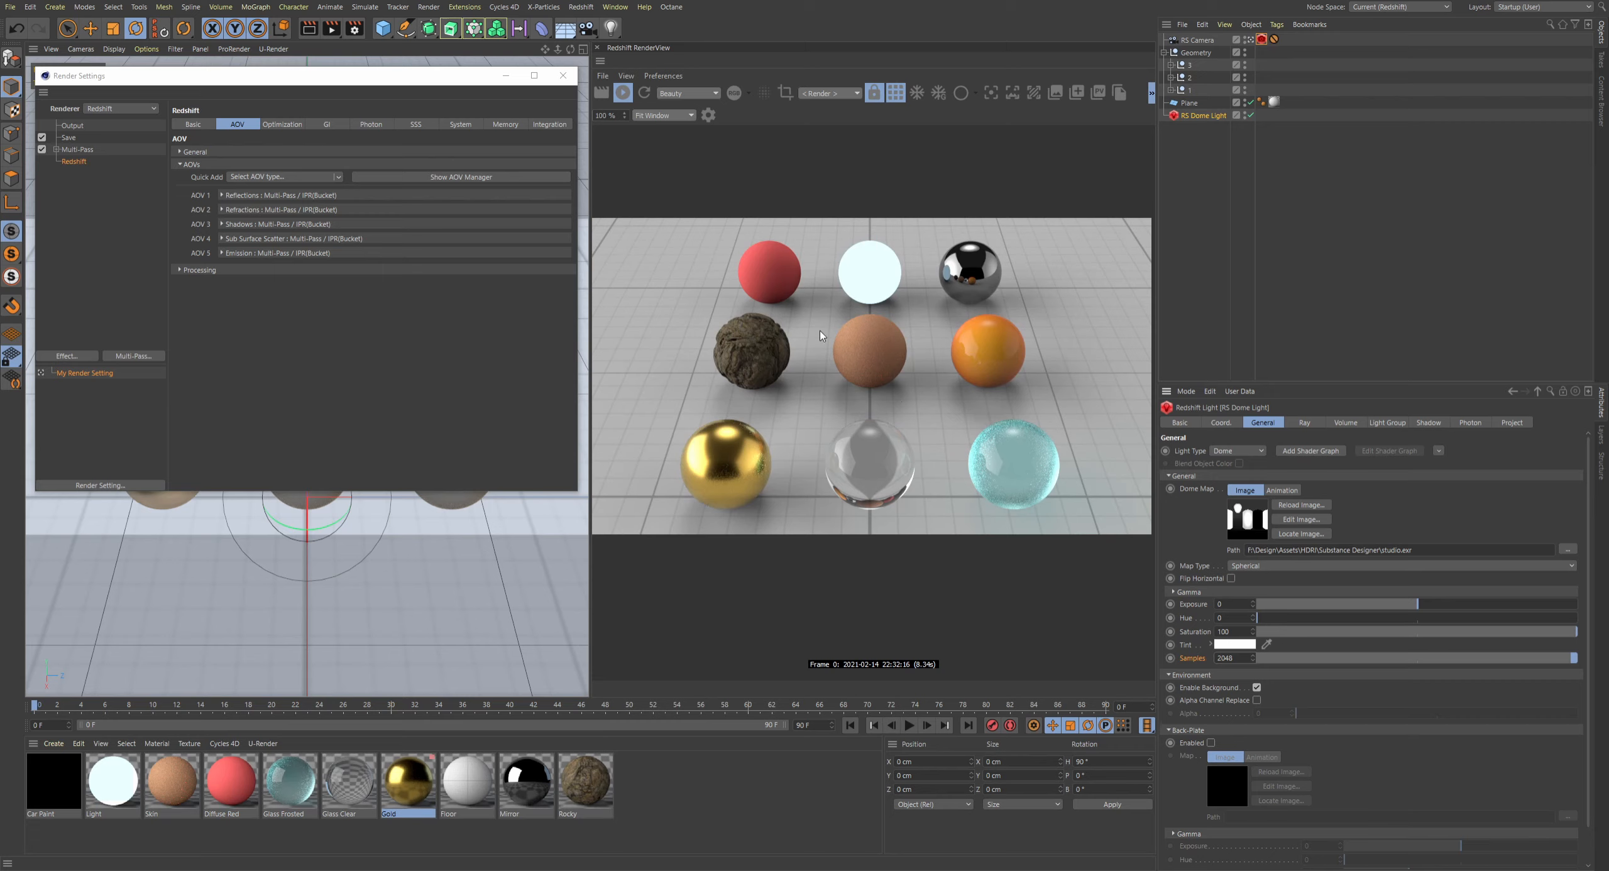
# Display the Reflections AOV and examine the noise on the gold sphere up close
pyautogui.click(685, 94)
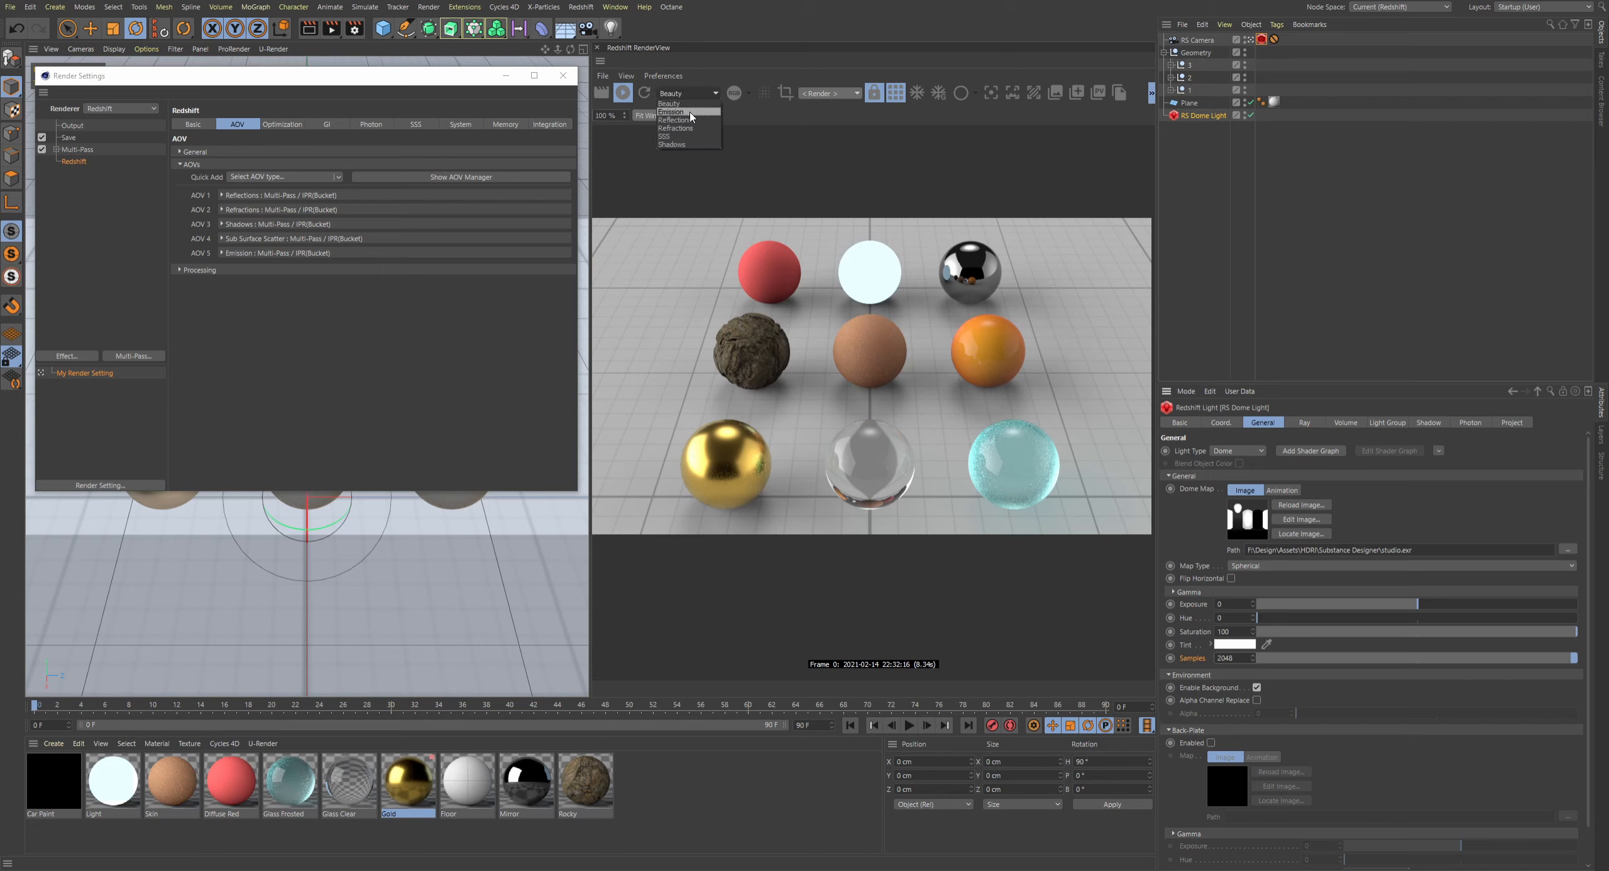
pyautogui.click(690, 120)
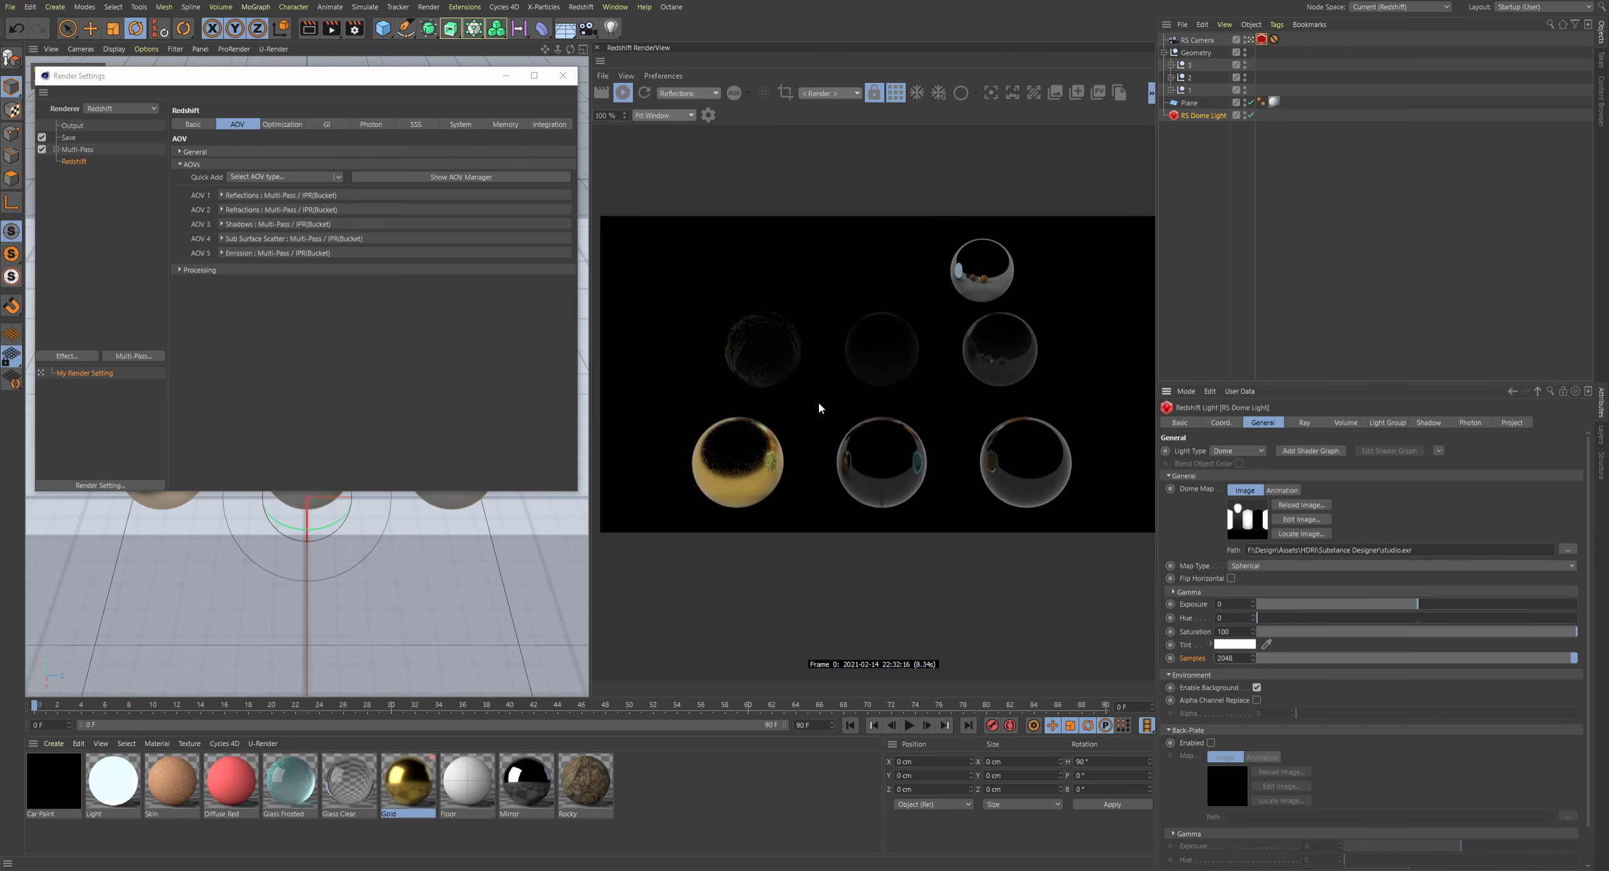
pyautogui.scroll(5, 840, 415)
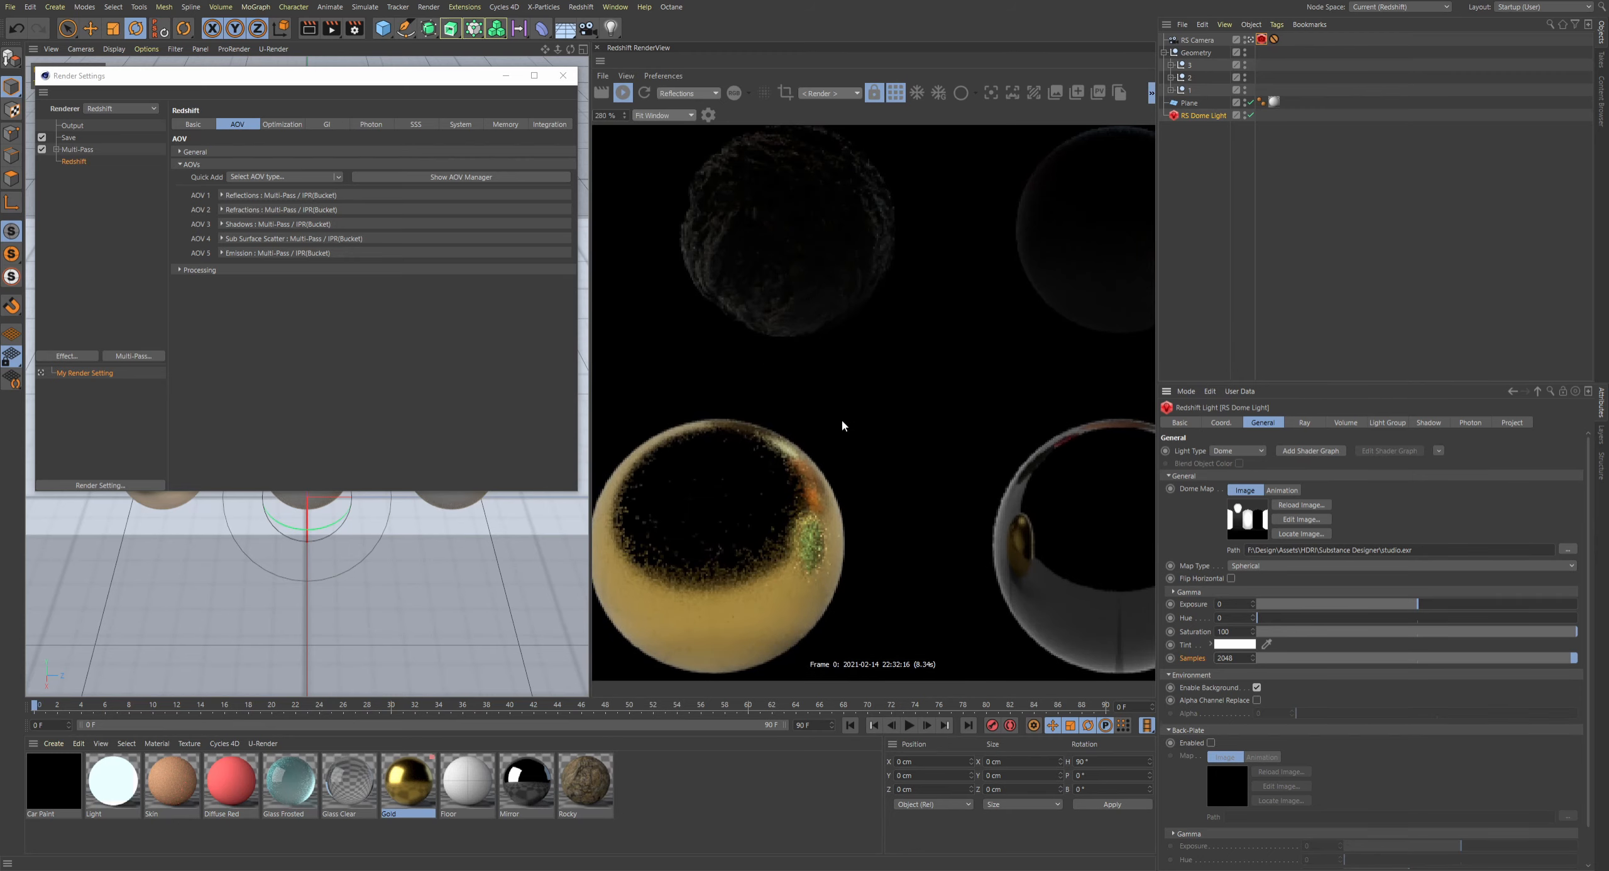
pyautogui.moveTo(842, 427); pyautogui.dragTo(920, 405, button='middle')
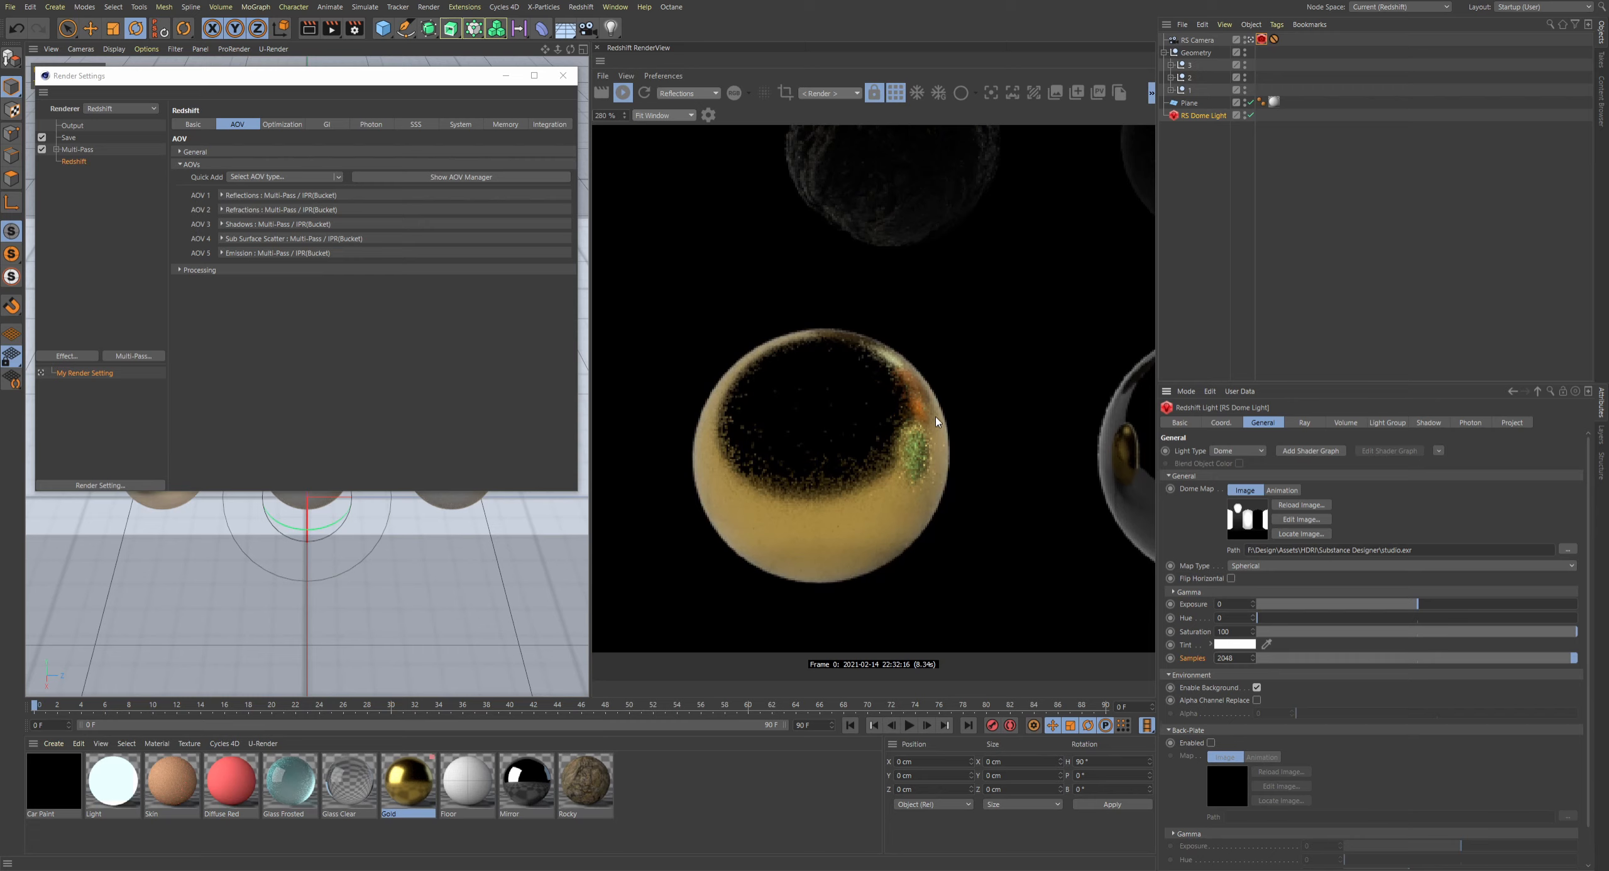
pyautogui.moveTo(935, 417); pyautogui.dragTo(938, 403)
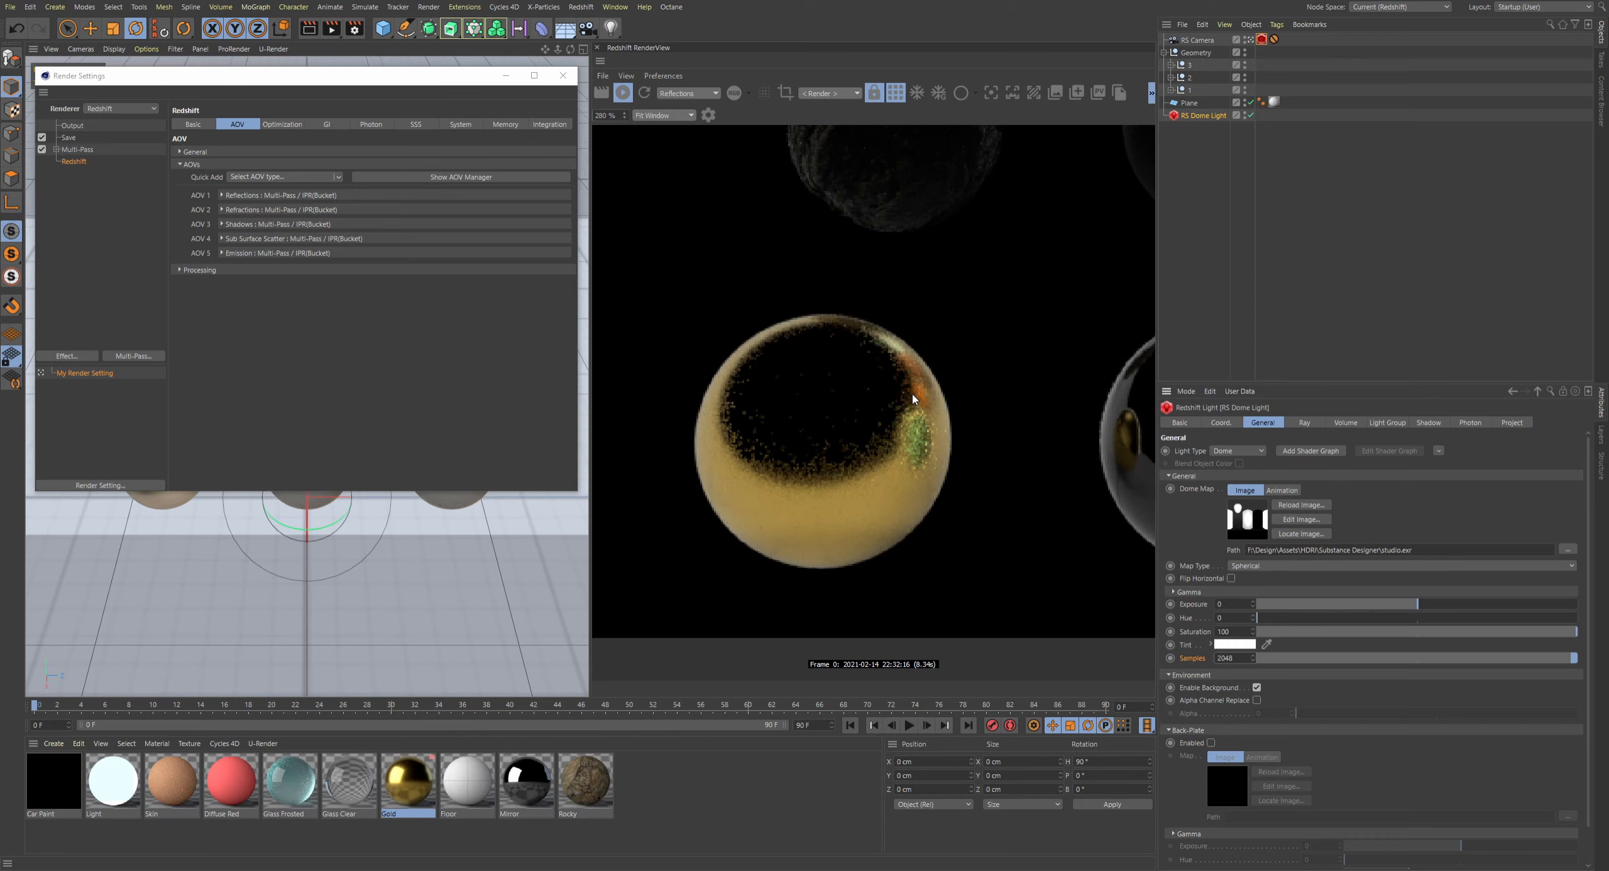
pyautogui.moveTo(837, 420); pyautogui.dragTo(862, 427, button='middle')
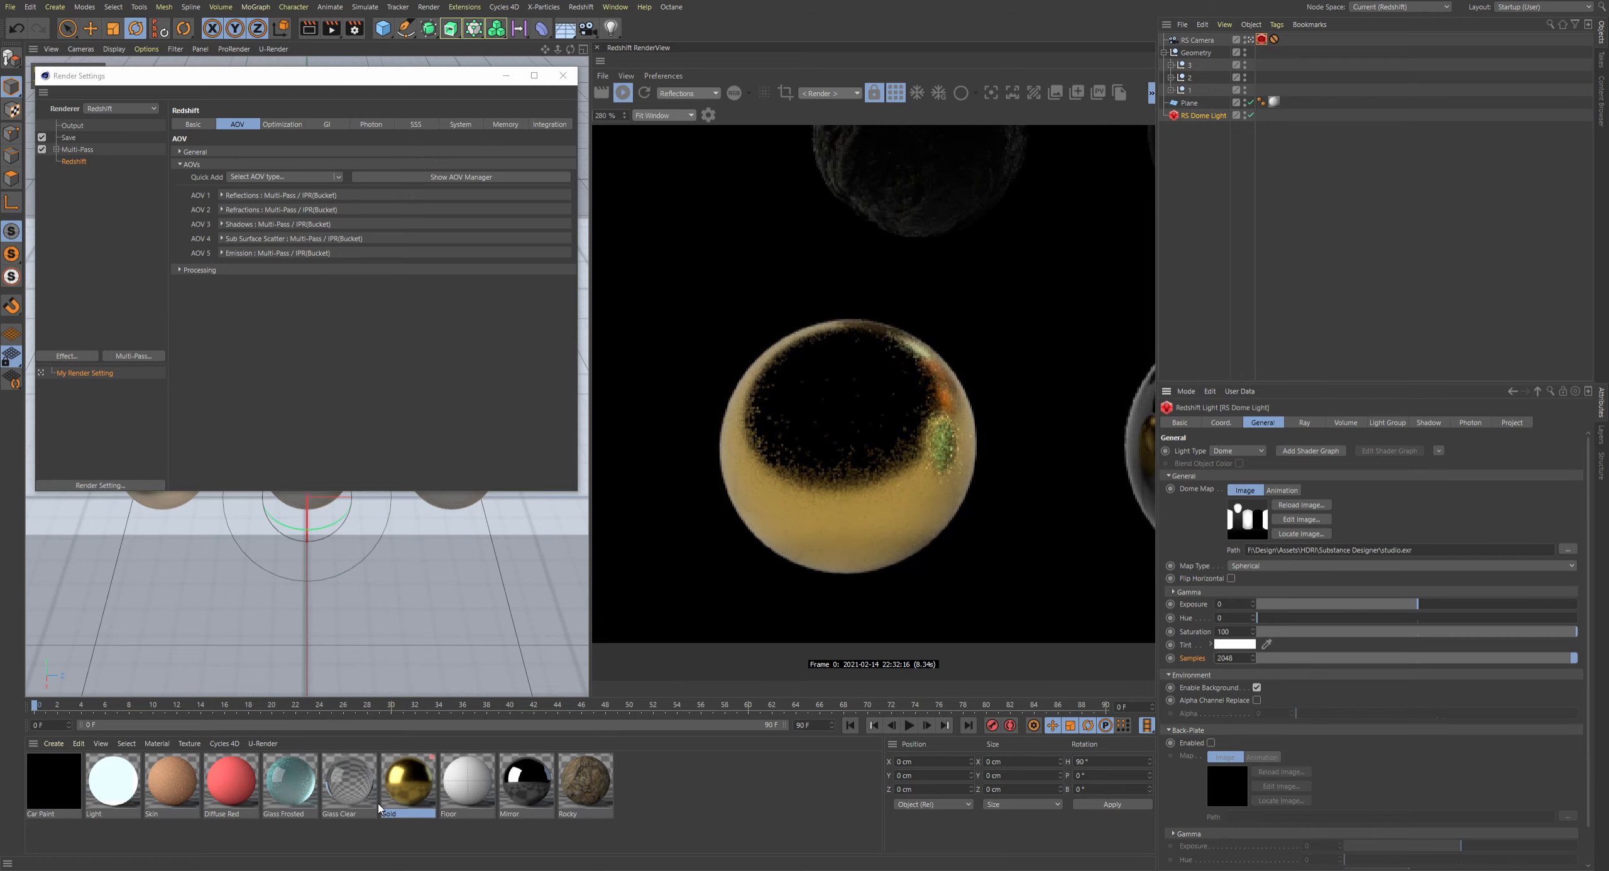
# Open the Gold material in the node editor and set its reflection samples to 256
pyautogui.doubleClick(430, 793)
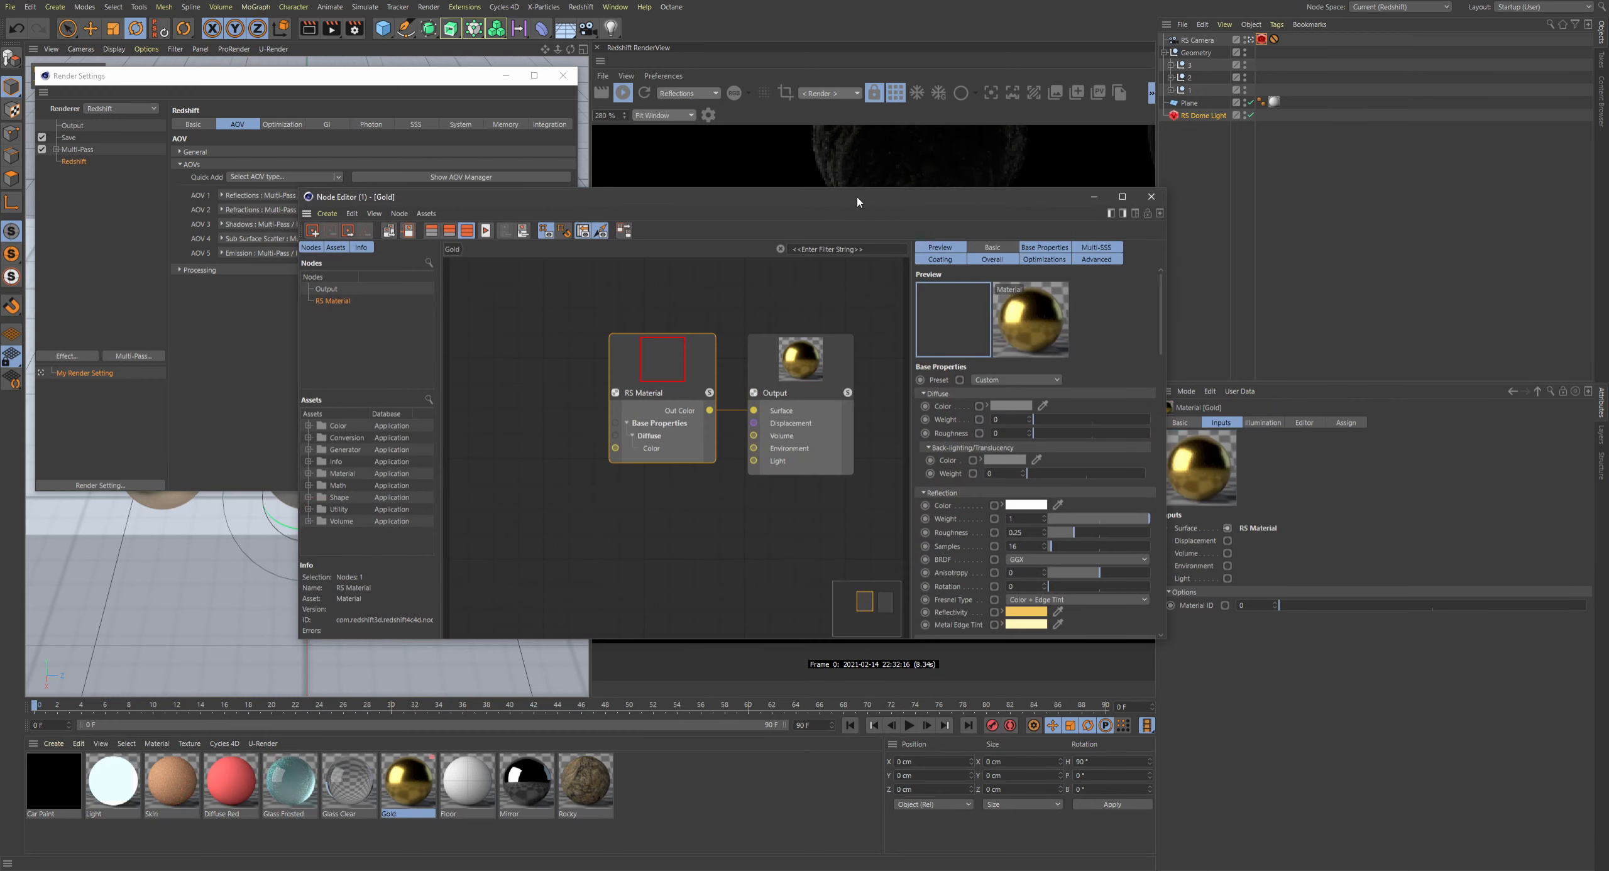
pyautogui.moveTo(616, 75); pyautogui.dragTo(579, 76)
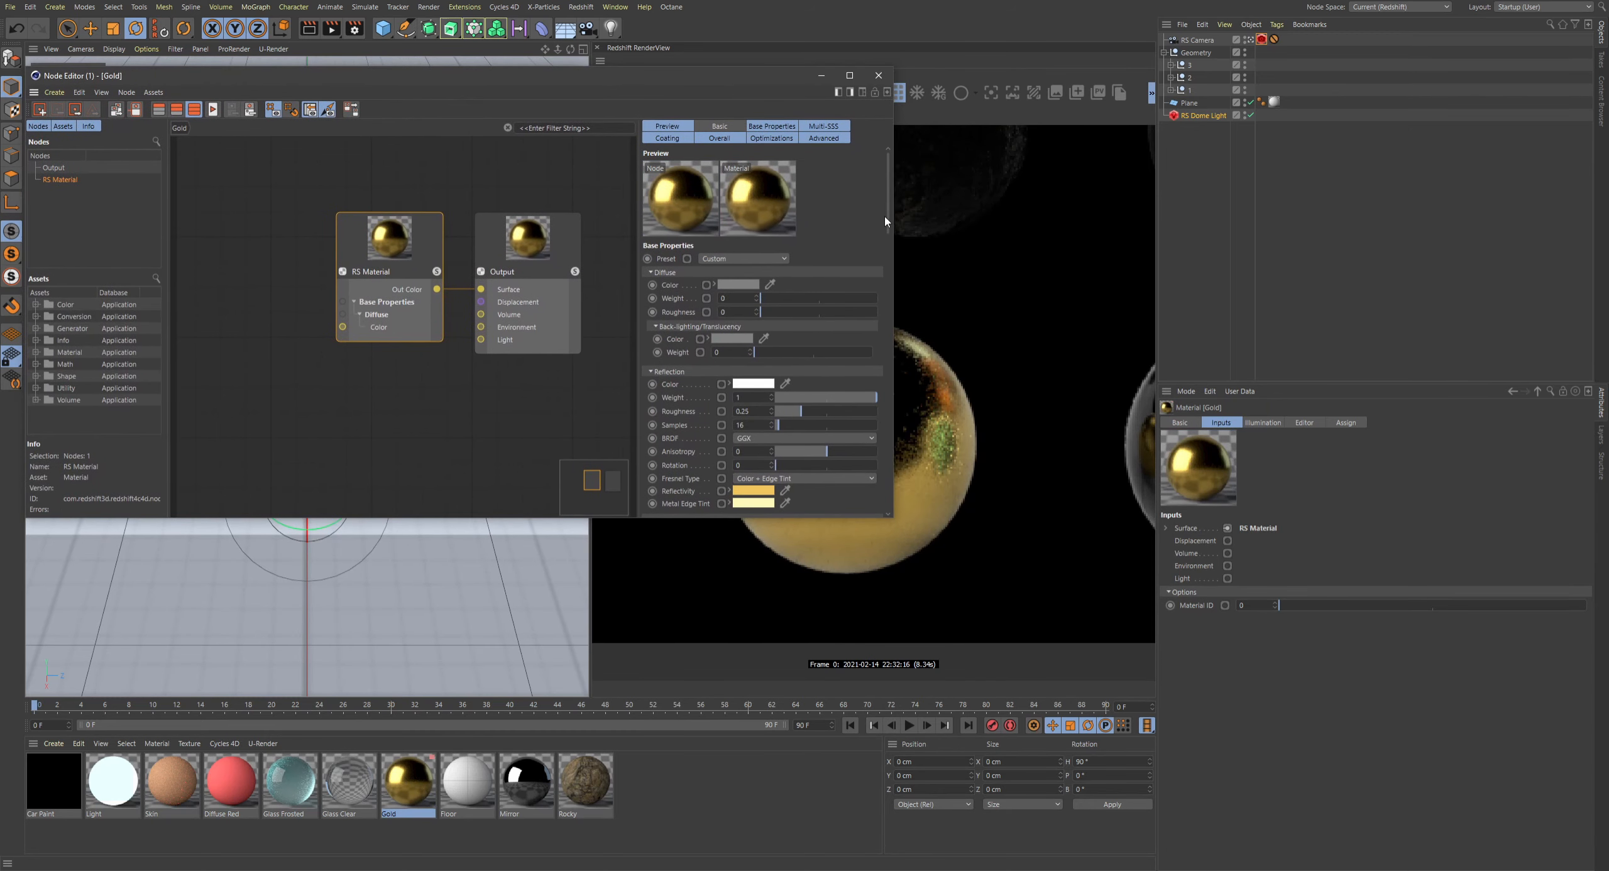
pyautogui.moveTo(885, 222); pyautogui.dragTo(878, 247)
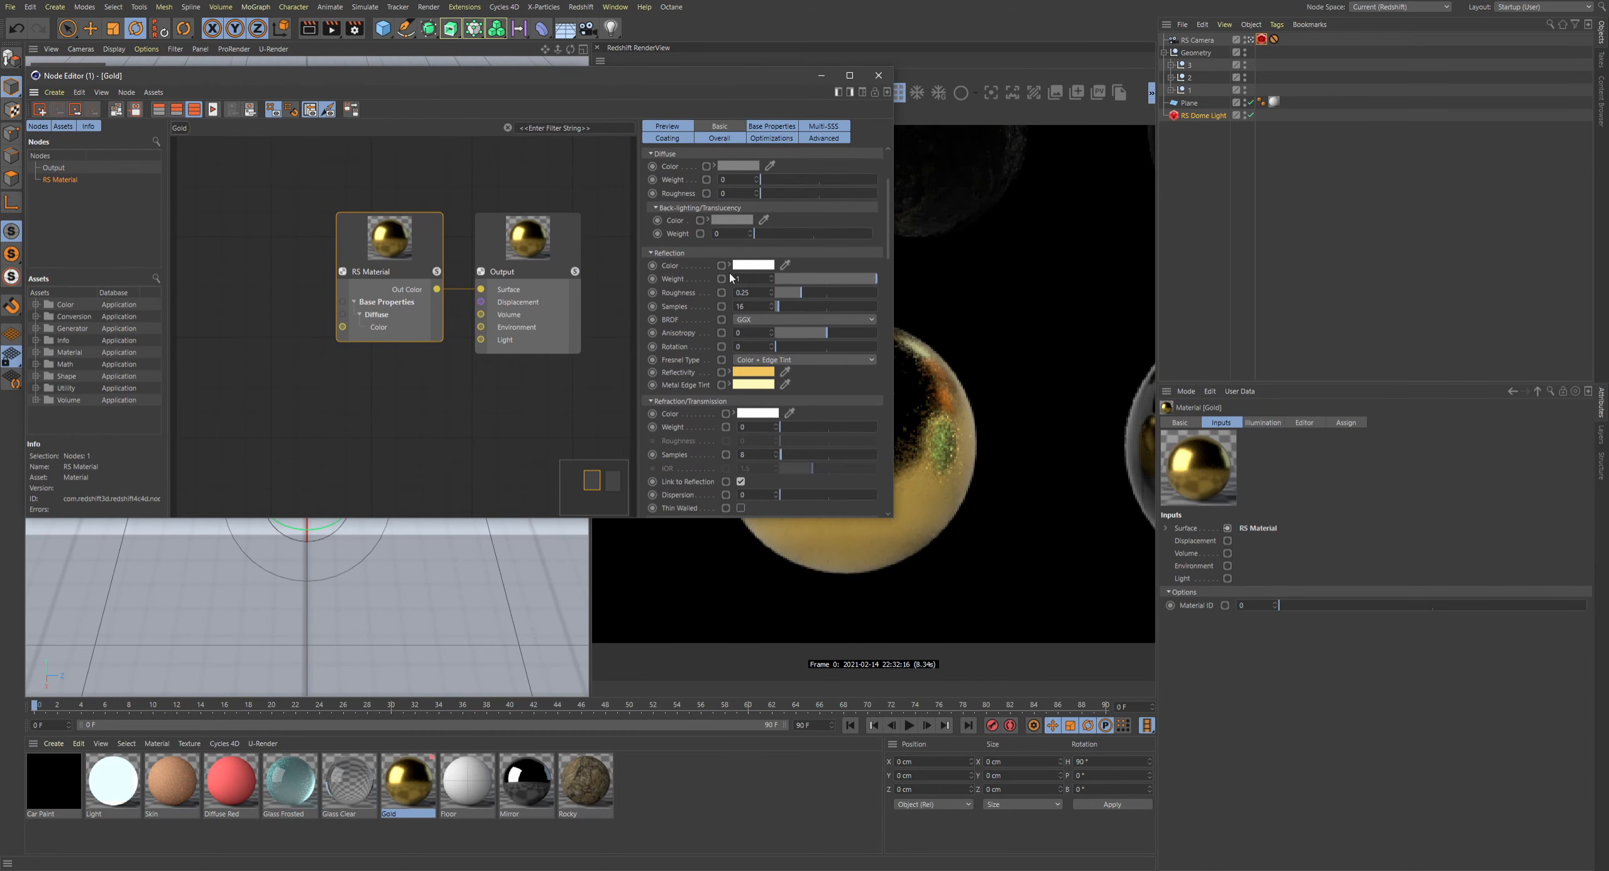
pyautogui.doubleClick(754, 306)
pyautogui.write('256')
pyautogui.press('Return')
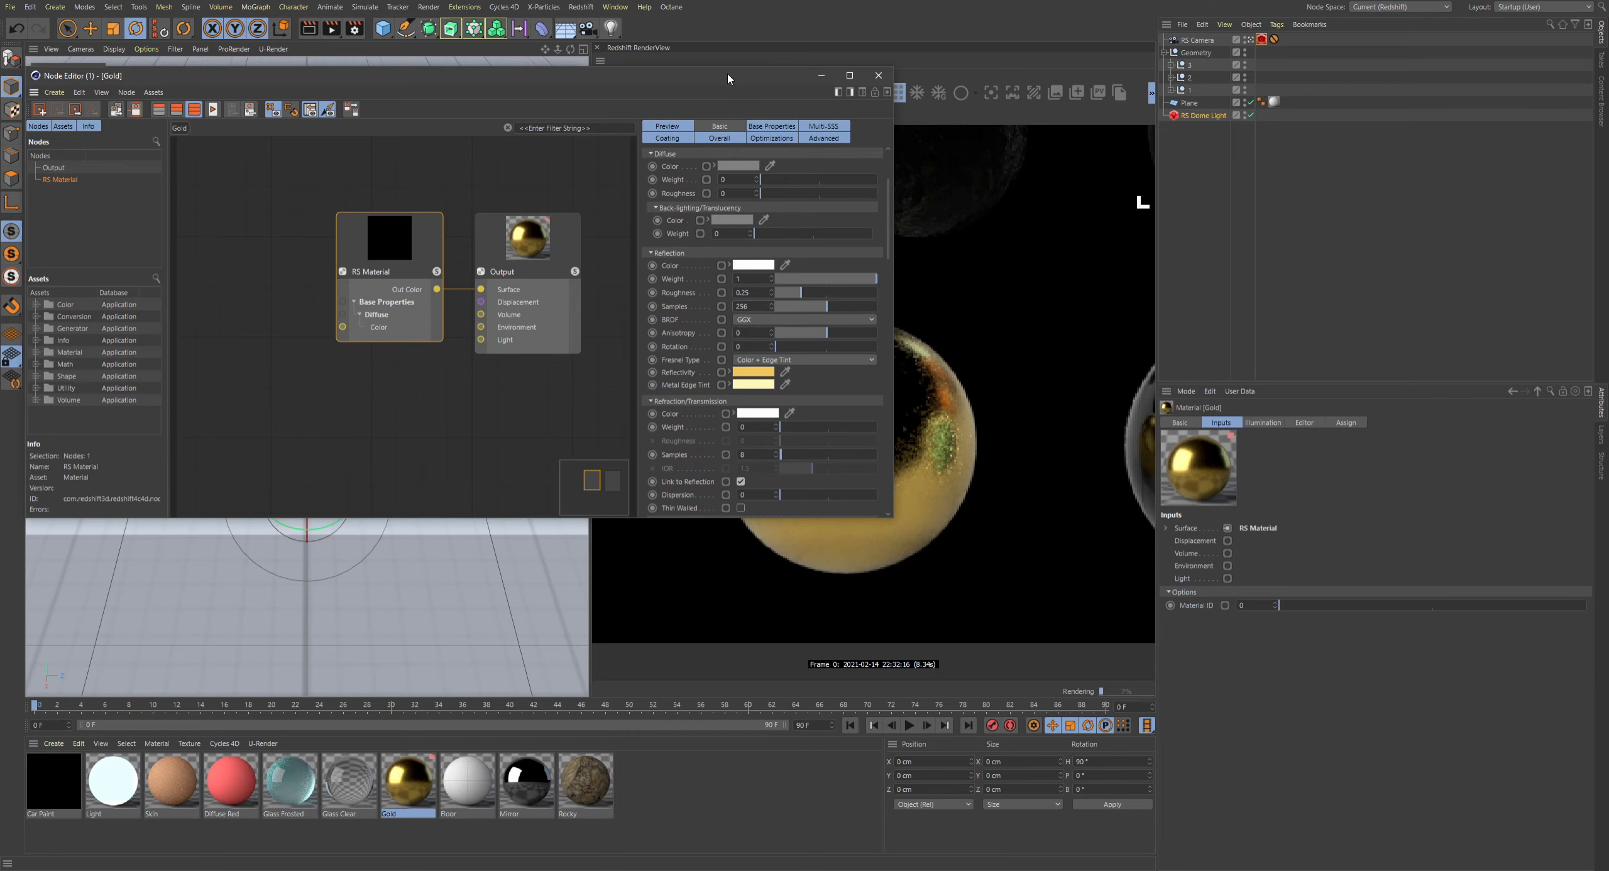
# Turn on the render region and fit it around the whole gold sphere
pyautogui.moveTo(728, 78); pyautogui.dragTo(446, 25)
pyautogui.click(785, 93)
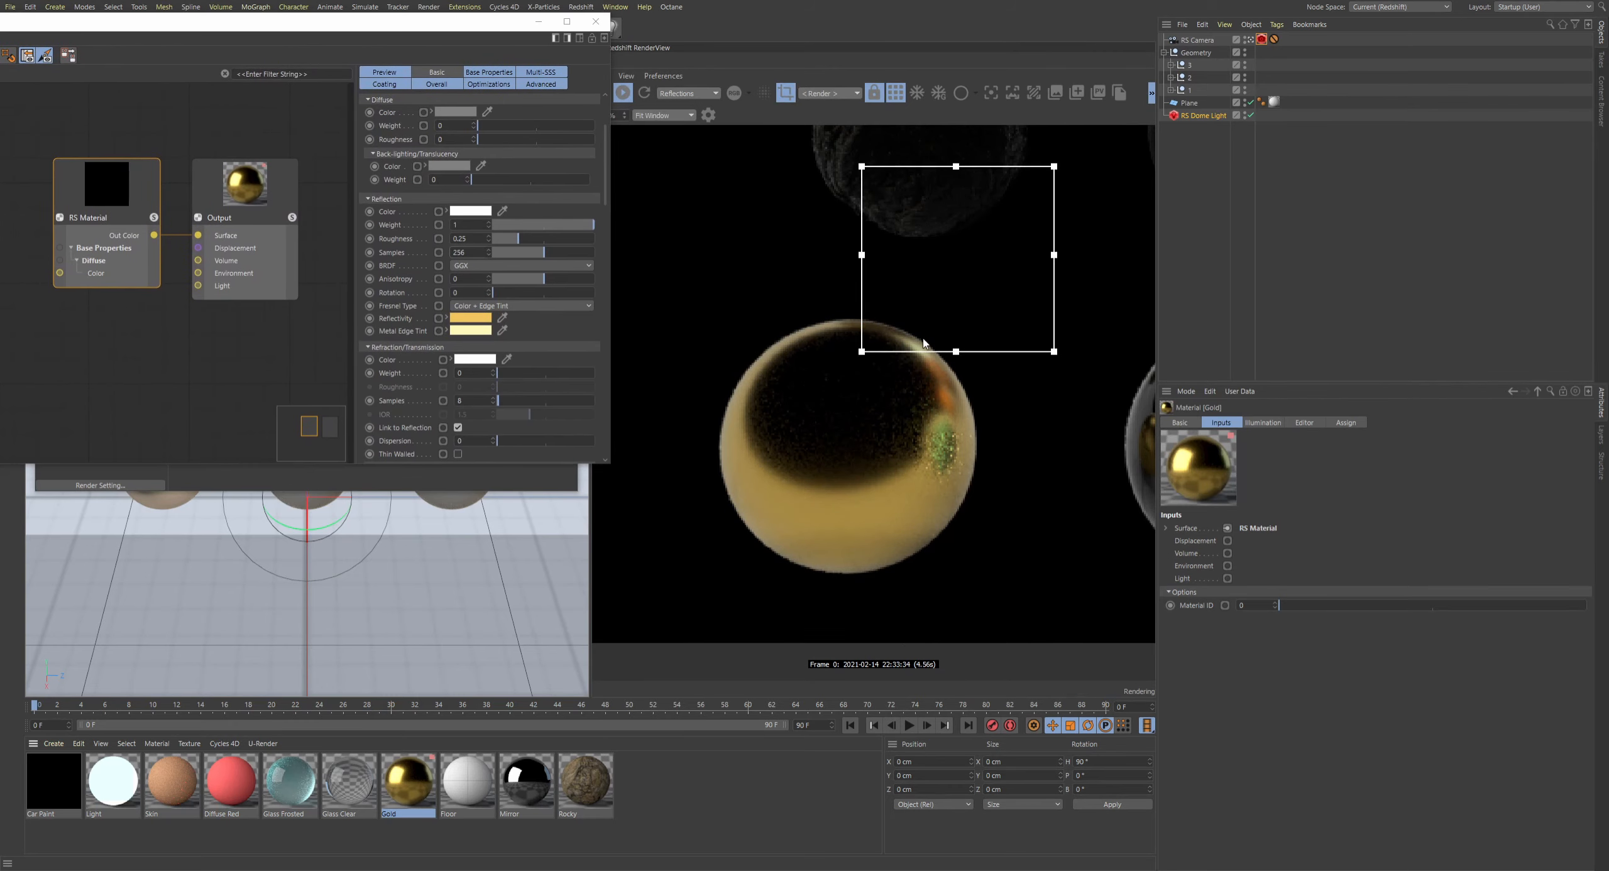
pyautogui.moveTo(861, 351); pyautogui.dragTo(703, 599)
pyautogui.moveTo(1055, 167); pyautogui.dragTo(989, 292)
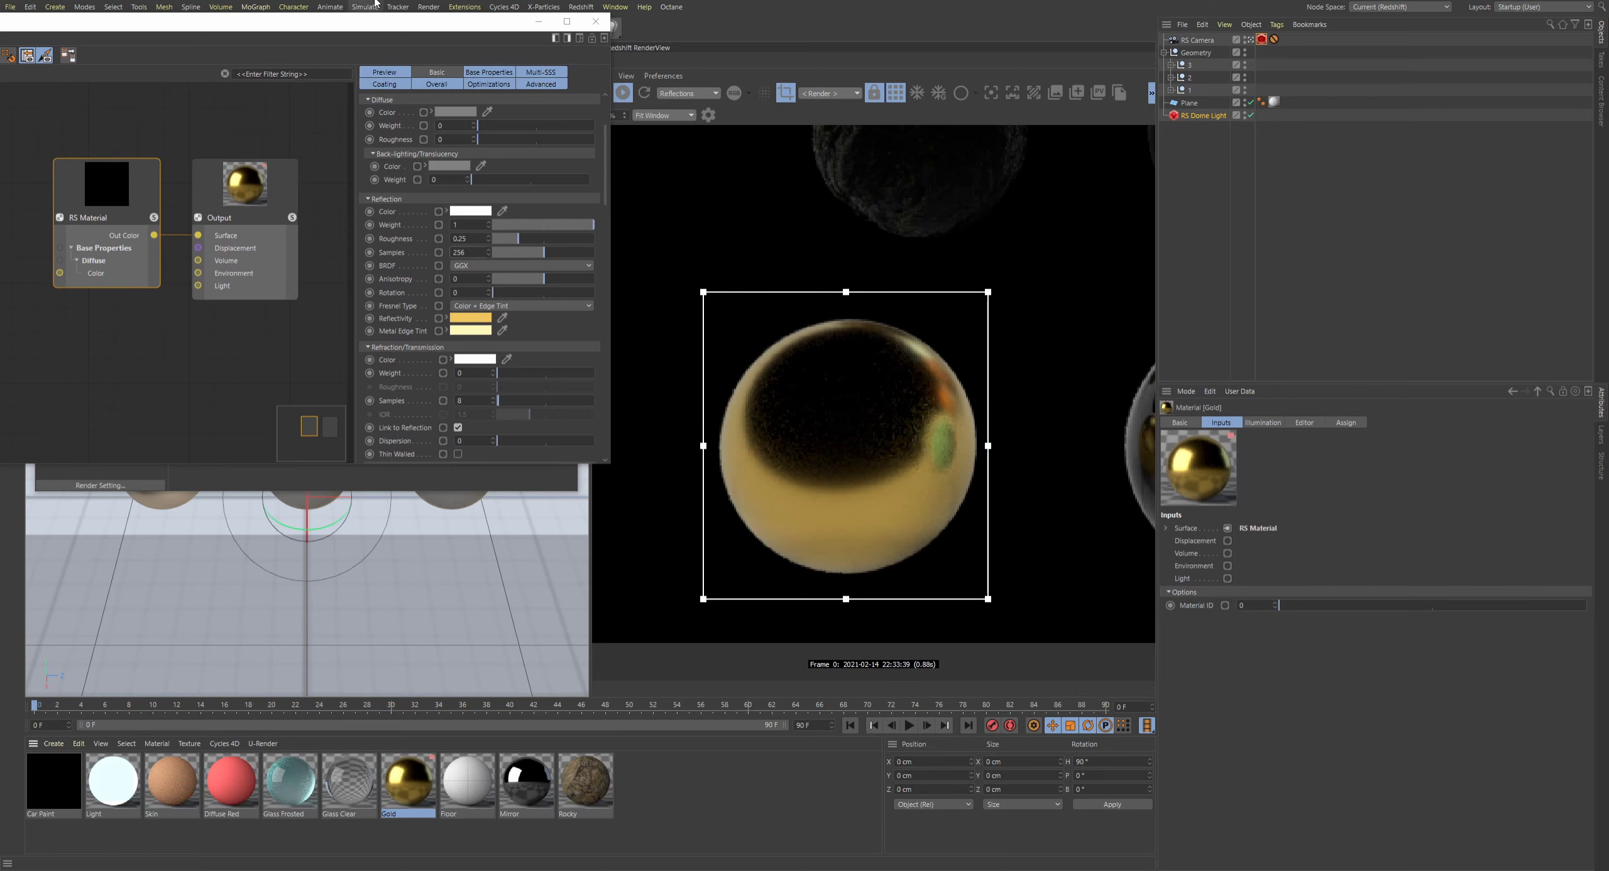
# Set the Gold material's reflection samples to 512 and display the Beauty render
pyautogui.moveTo(376, 3); pyautogui.dragTo(391, 6)
pyautogui.click(460, 252)
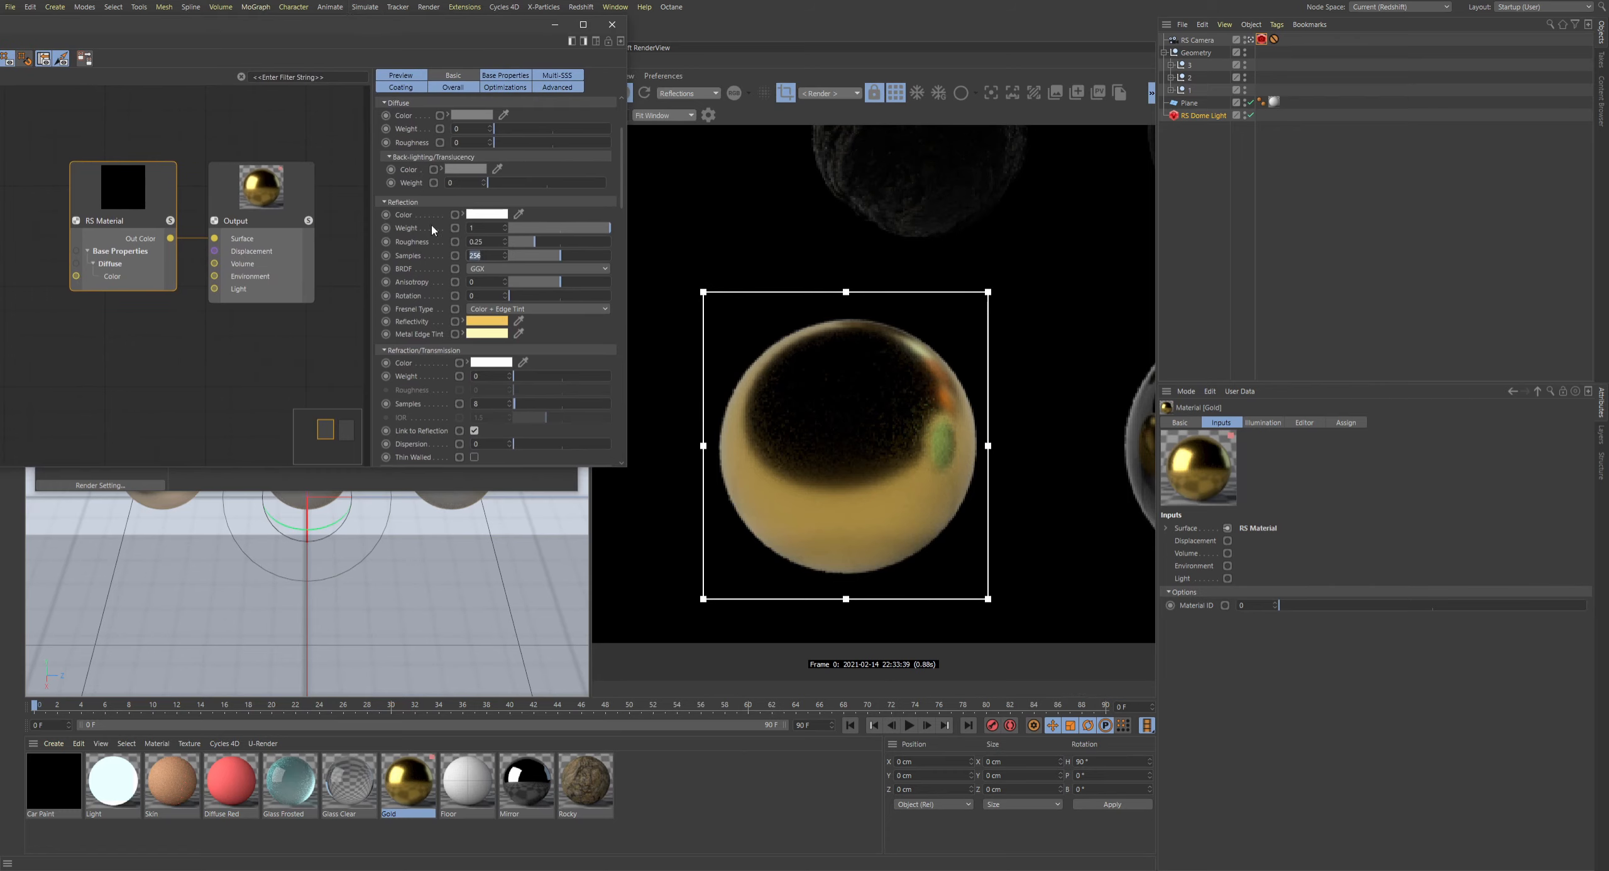
pyautogui.write('512')
pyautogui.press('Return')
pyautogui.click(687, 93)
pyautogui.click(679, 105)
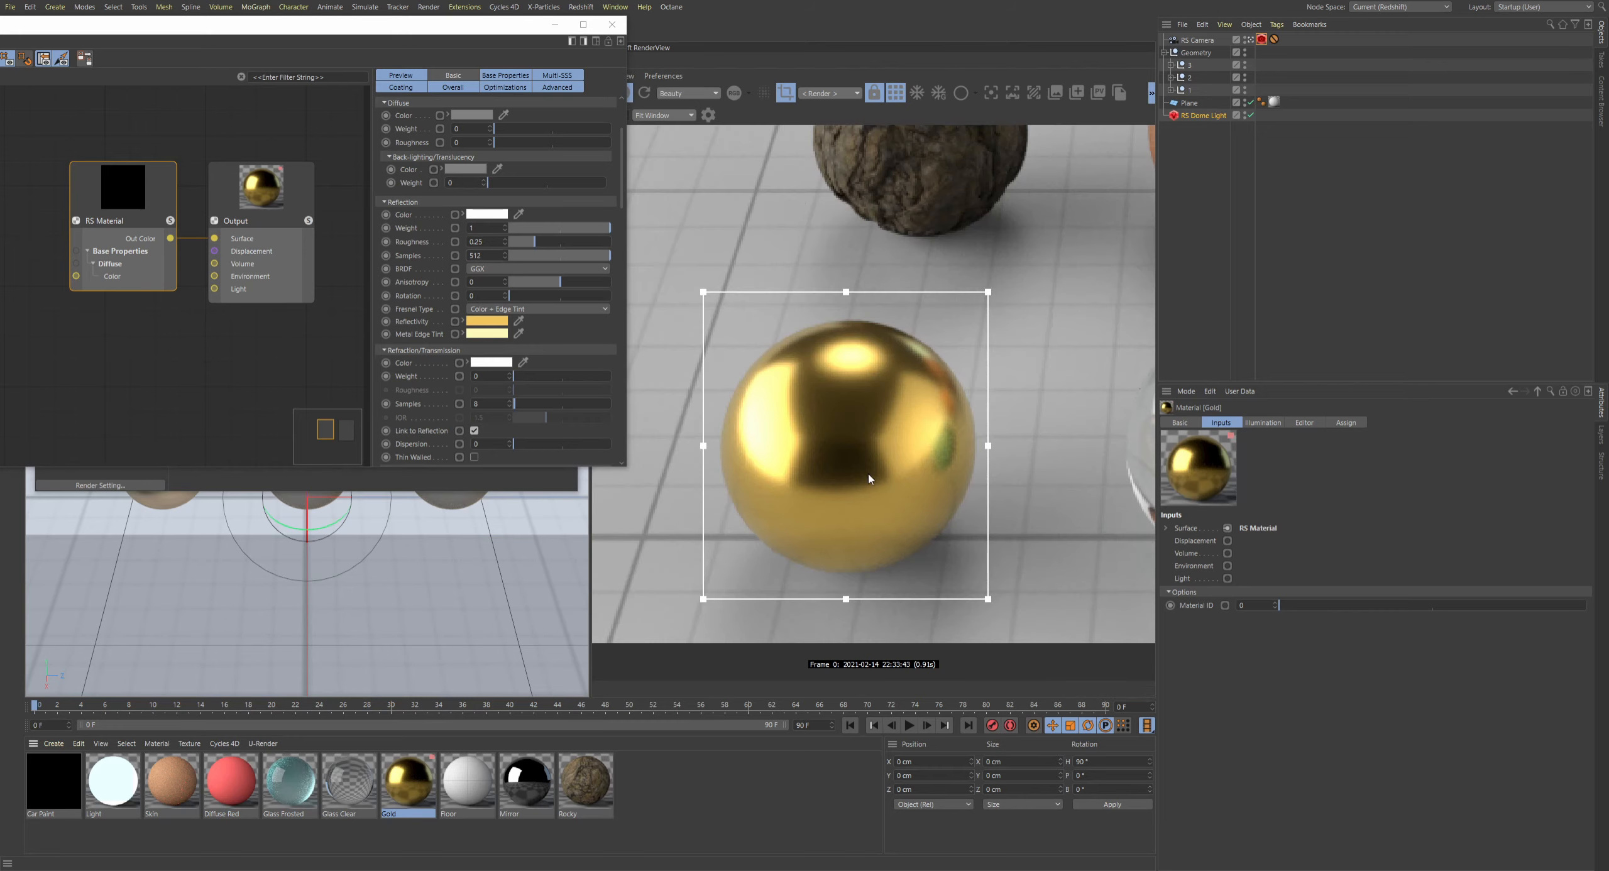
# Display the Reflections AOV and set the Gold material's reflection samples to 2048
pyautogui.click(690, 93)
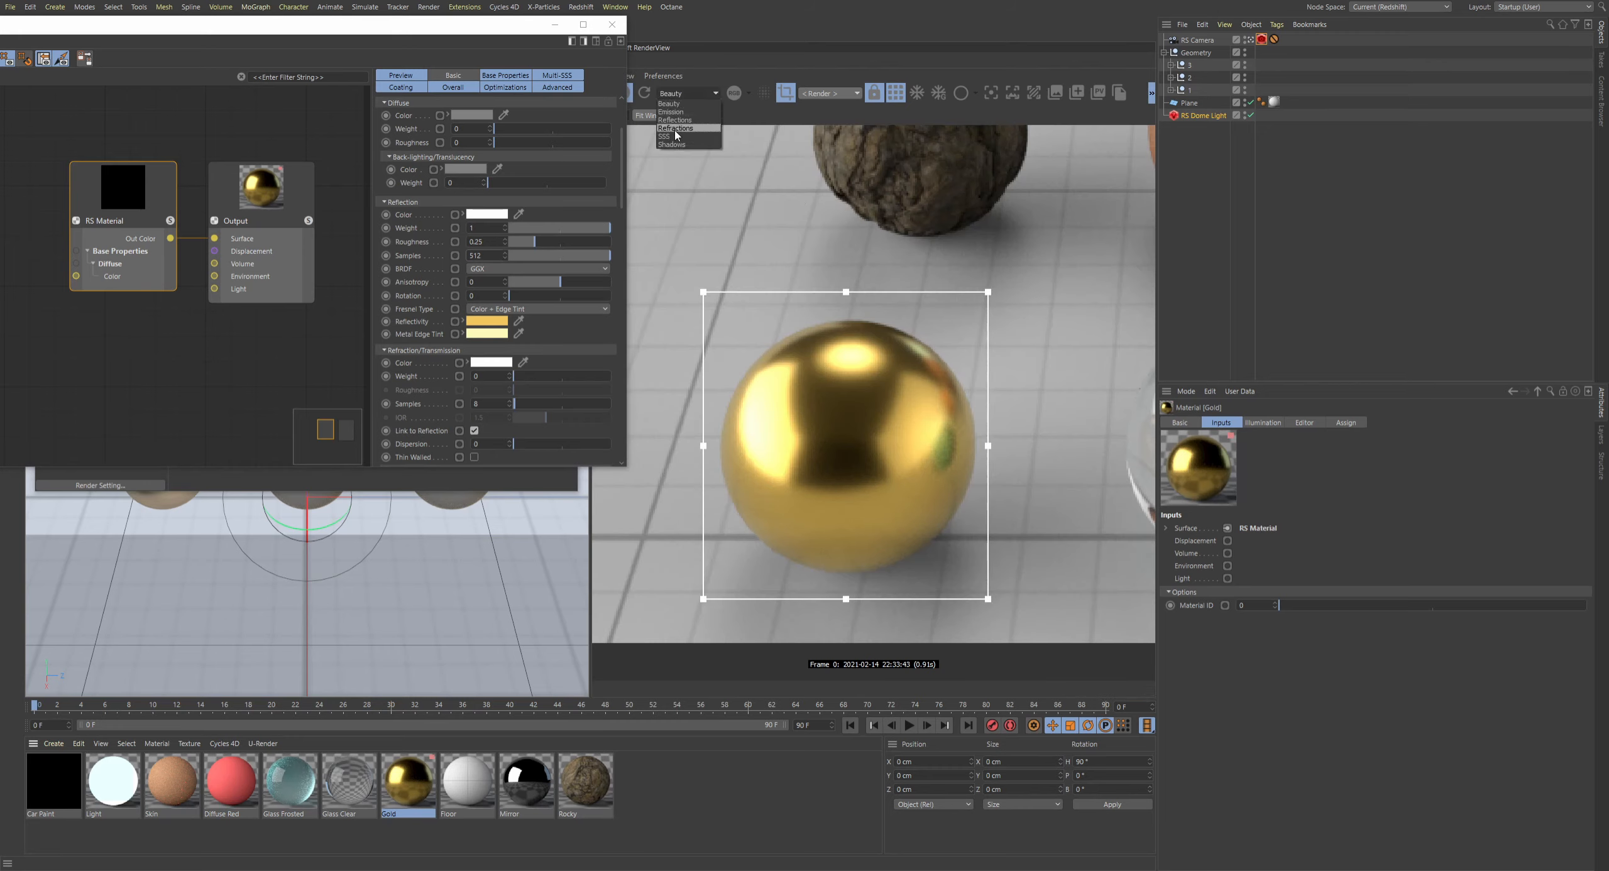
pyautogui.click(676, 120)
pyautogui.click(466, 255)
pyautogui.doubleClick(466, 254)
pyautogui.write('2084')
pyautogui.press('Return')
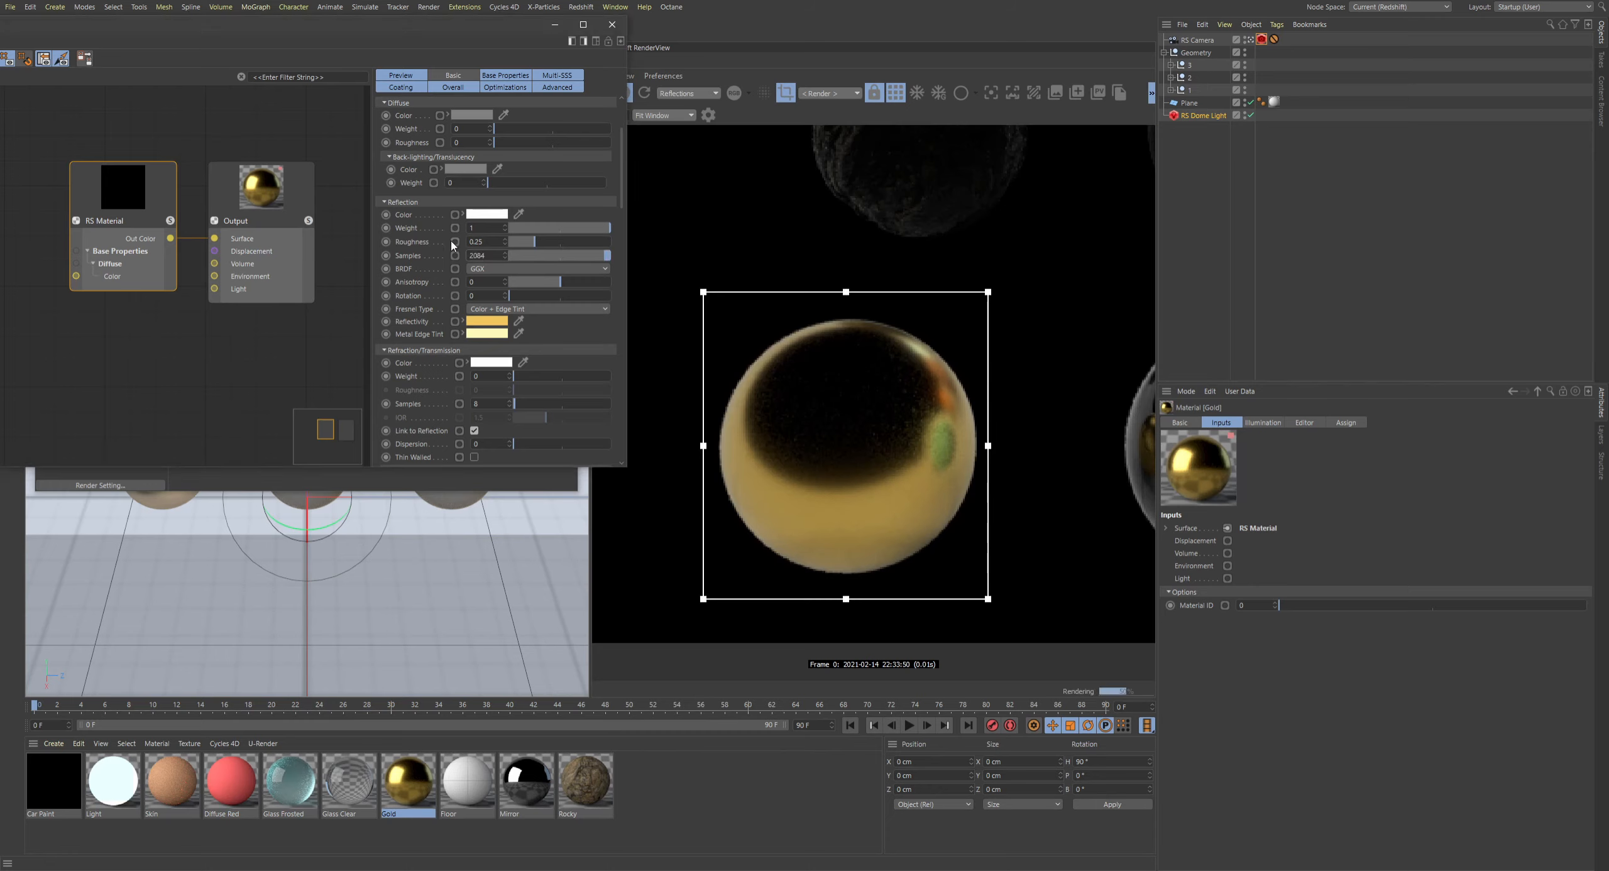
pyautogui.moveTo(486, 256); pyautogui.dragTo(429, 239)
pyautogui.write('2048')
pyautogui.press('Return')
# Try 5000 reflection samples on the Gold material and inspect the gold sphere in the Beauty render
pyautogui.click(470, 255)
pyautogui.write('5000')
pyautogui.press('Return')
pyautogui.click(694, 98)
pyautogui.click(676, 116)
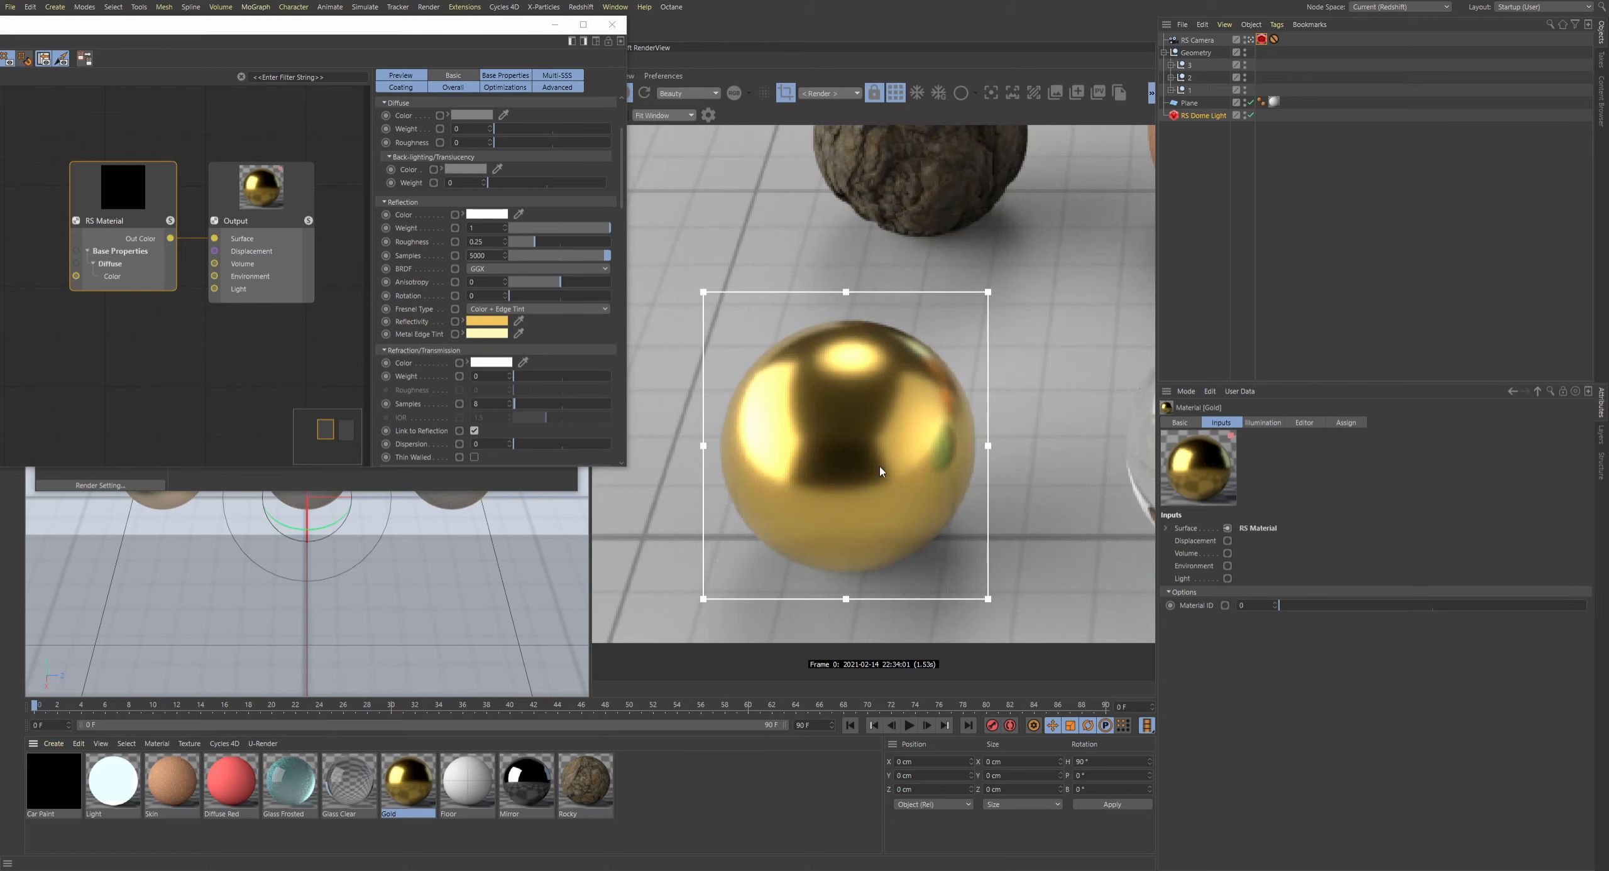
pyautogui.scroll(-3, 880, 472)
pyautogui.scroll(2, 889, 474)
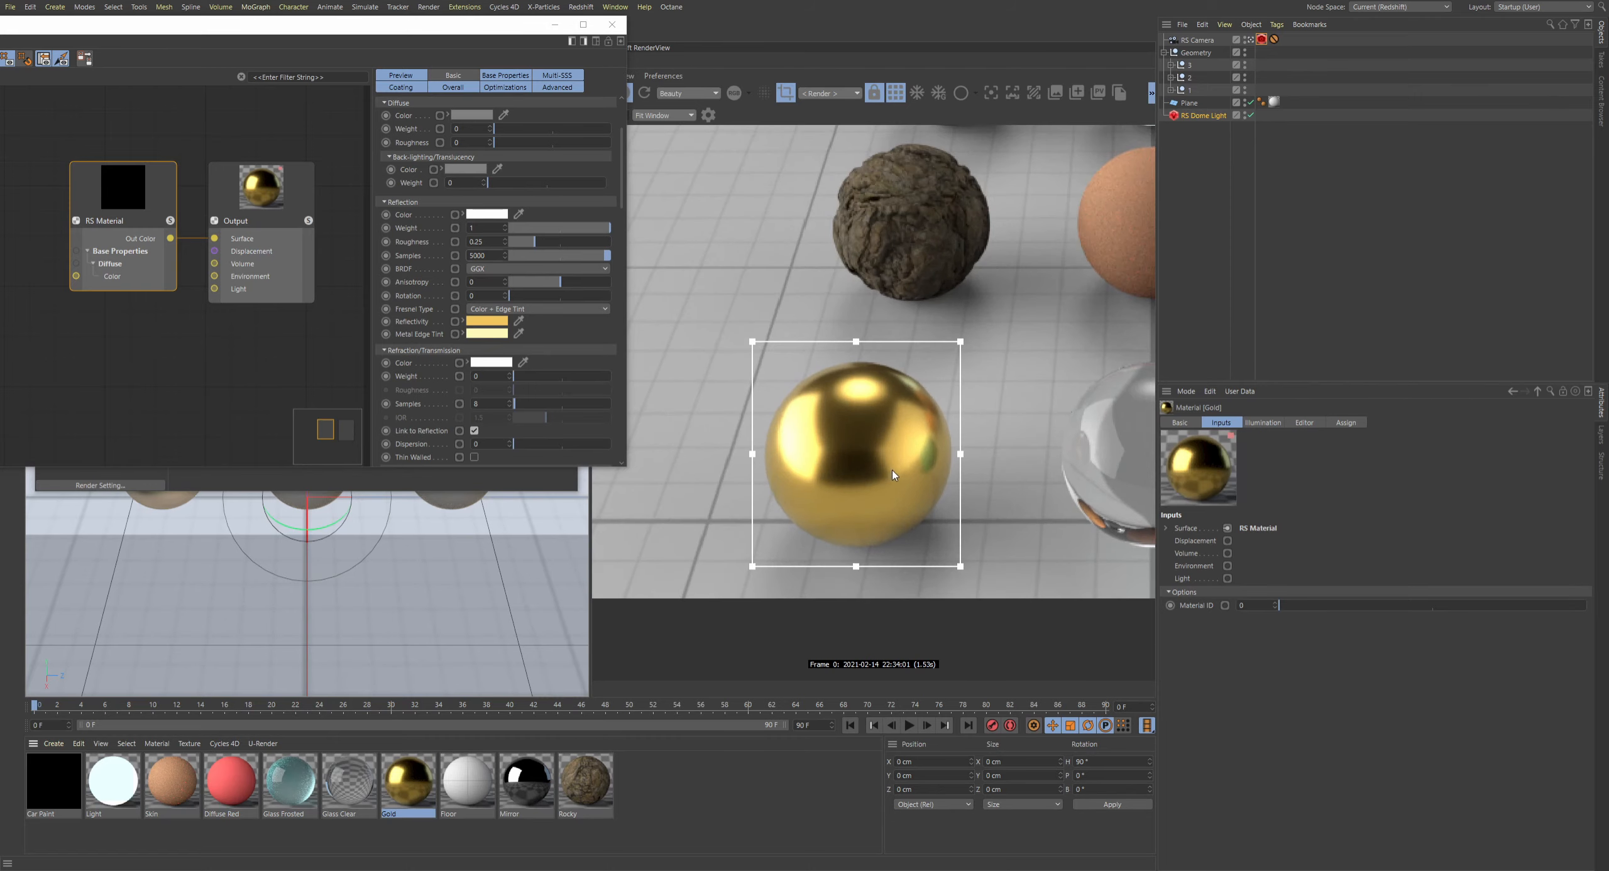
# Reset the Gold material's reflection samples to the default and close the node editor
pyautogui.rightClick(411, 260)
pyautogui.click(400, 256)
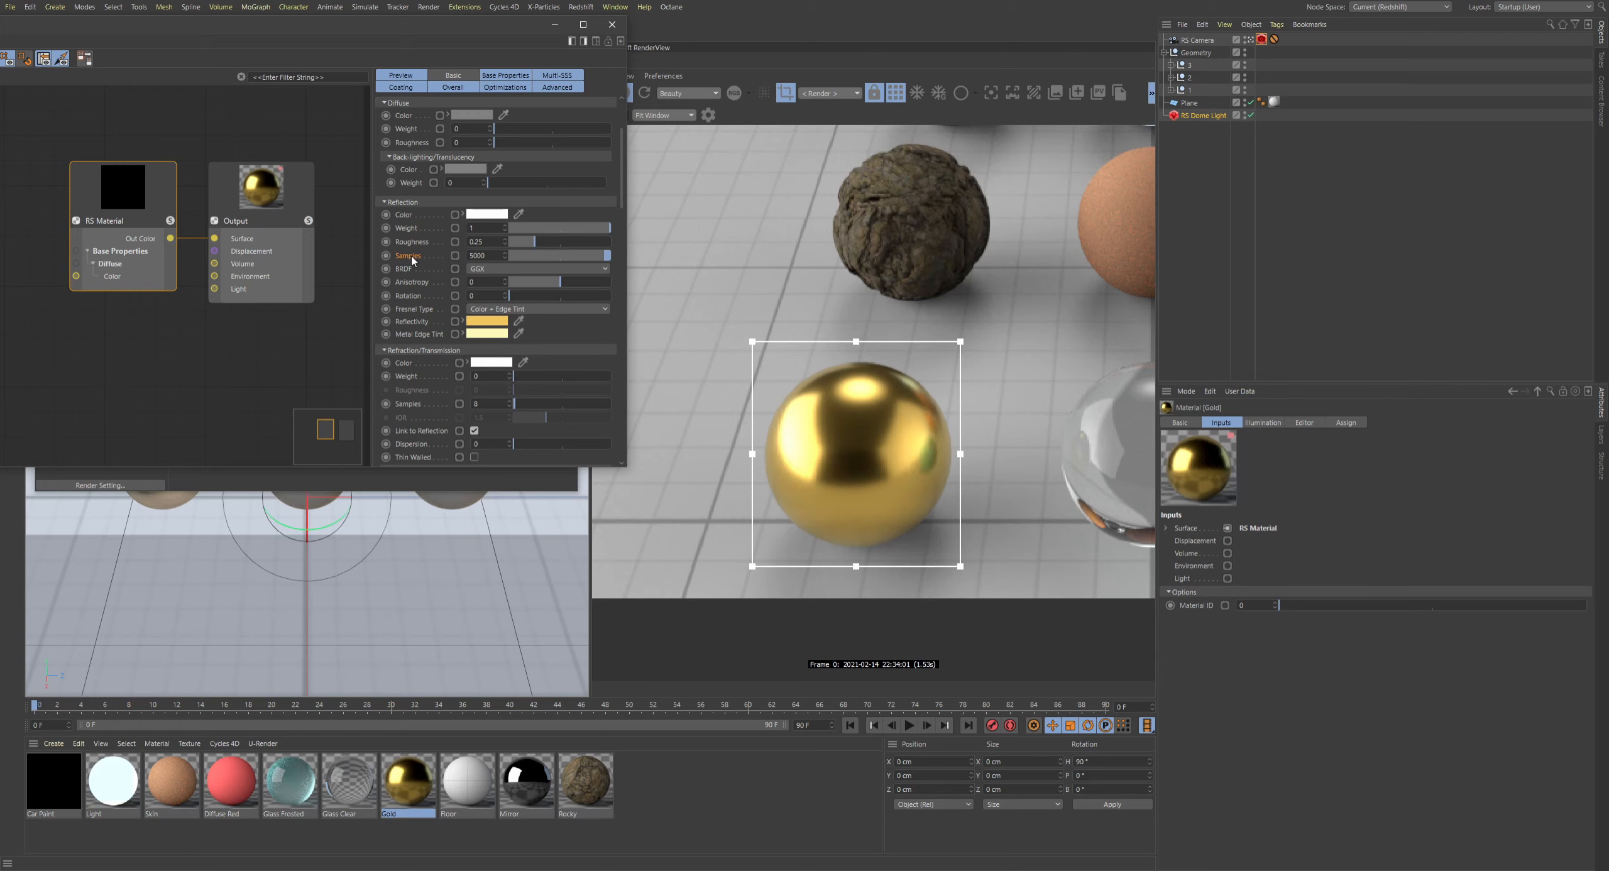
pyautogui.rightClick(411, 260)
pyautogui.click(444, 355)
pyautogui.moveTo(402, 27); pyautogui.dragTo(546, 85)
pyautogui.click(756, 84)
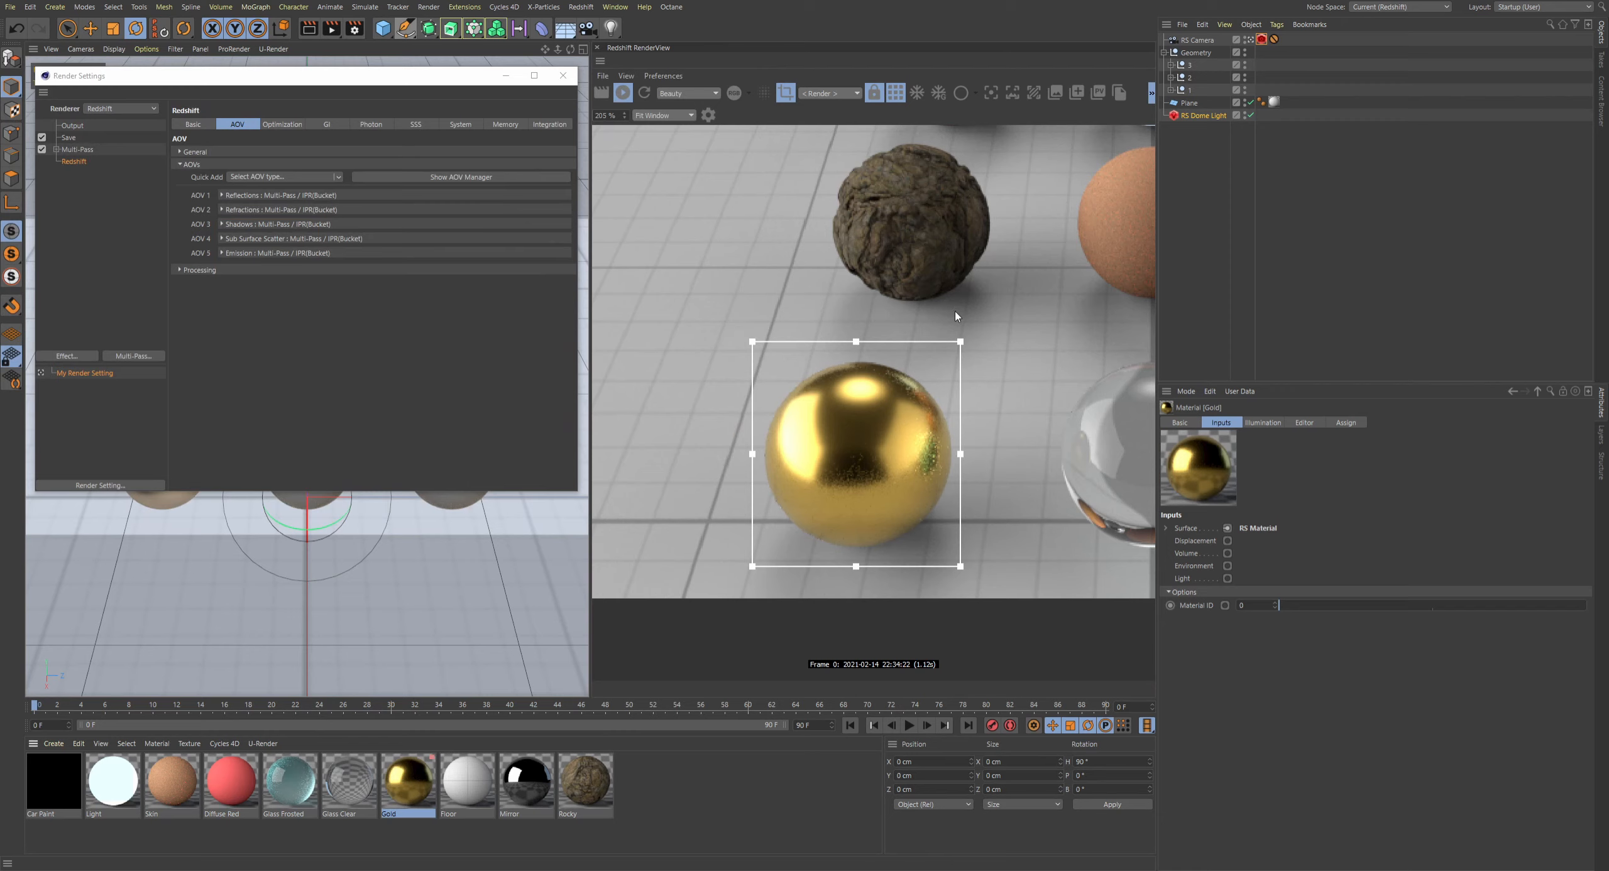
# Bring all nine spheres into view and expand the Sampling Overrides in Redshift's basic render settings
pyautogui.scroll(-4, 955, 316)
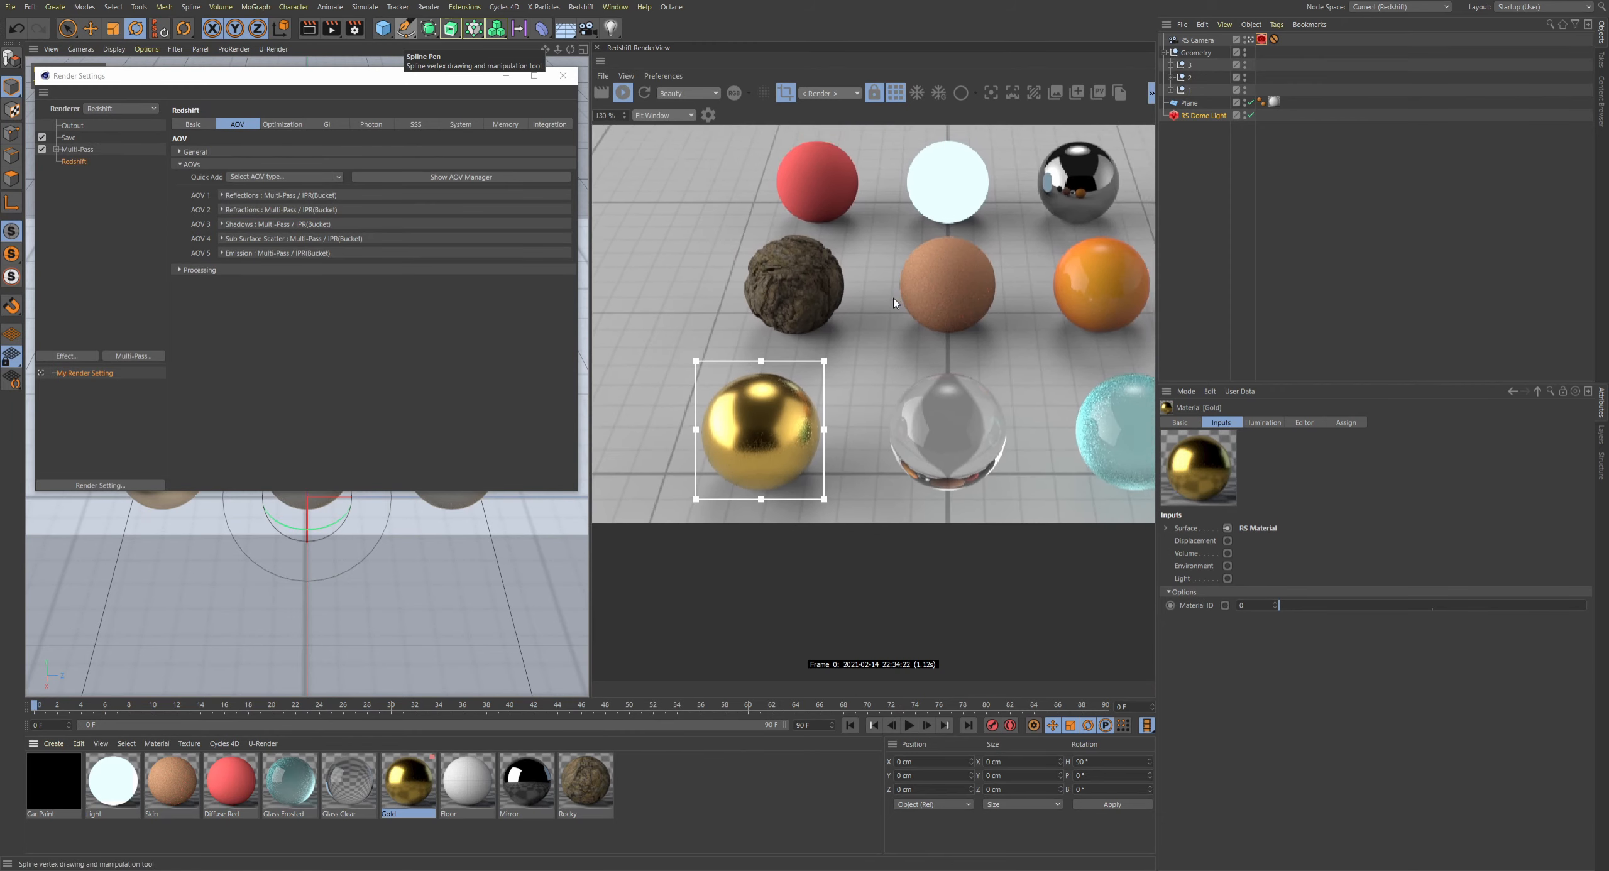
pyautogui.scroll(-3, 896, 304)
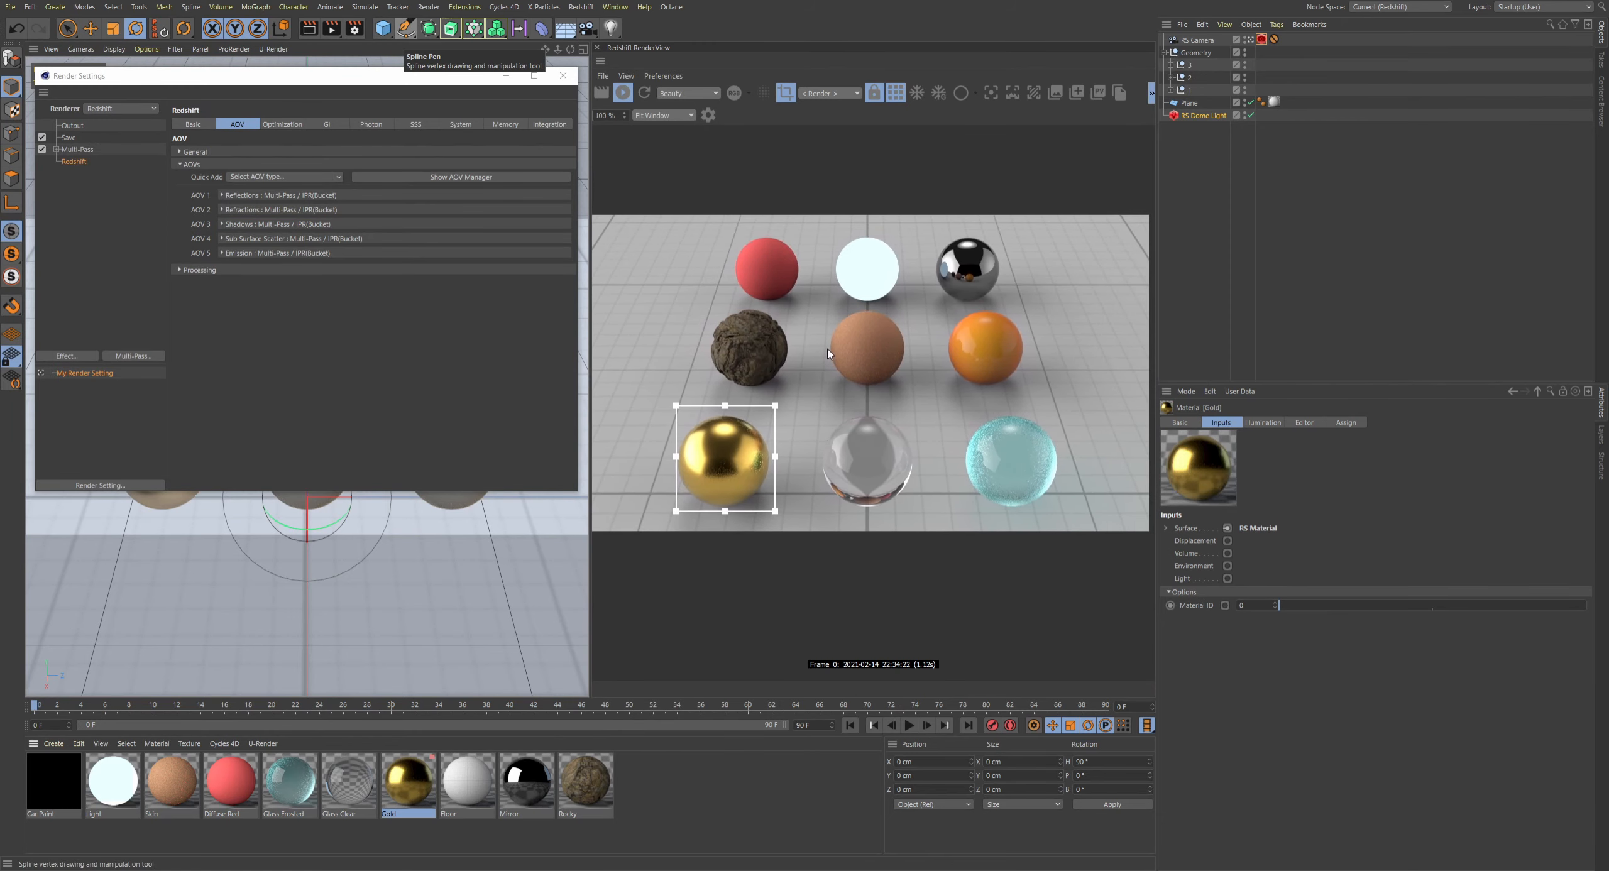
pyautogui.moveTo(302, 79); pyautogui.dragTo(343, 88)
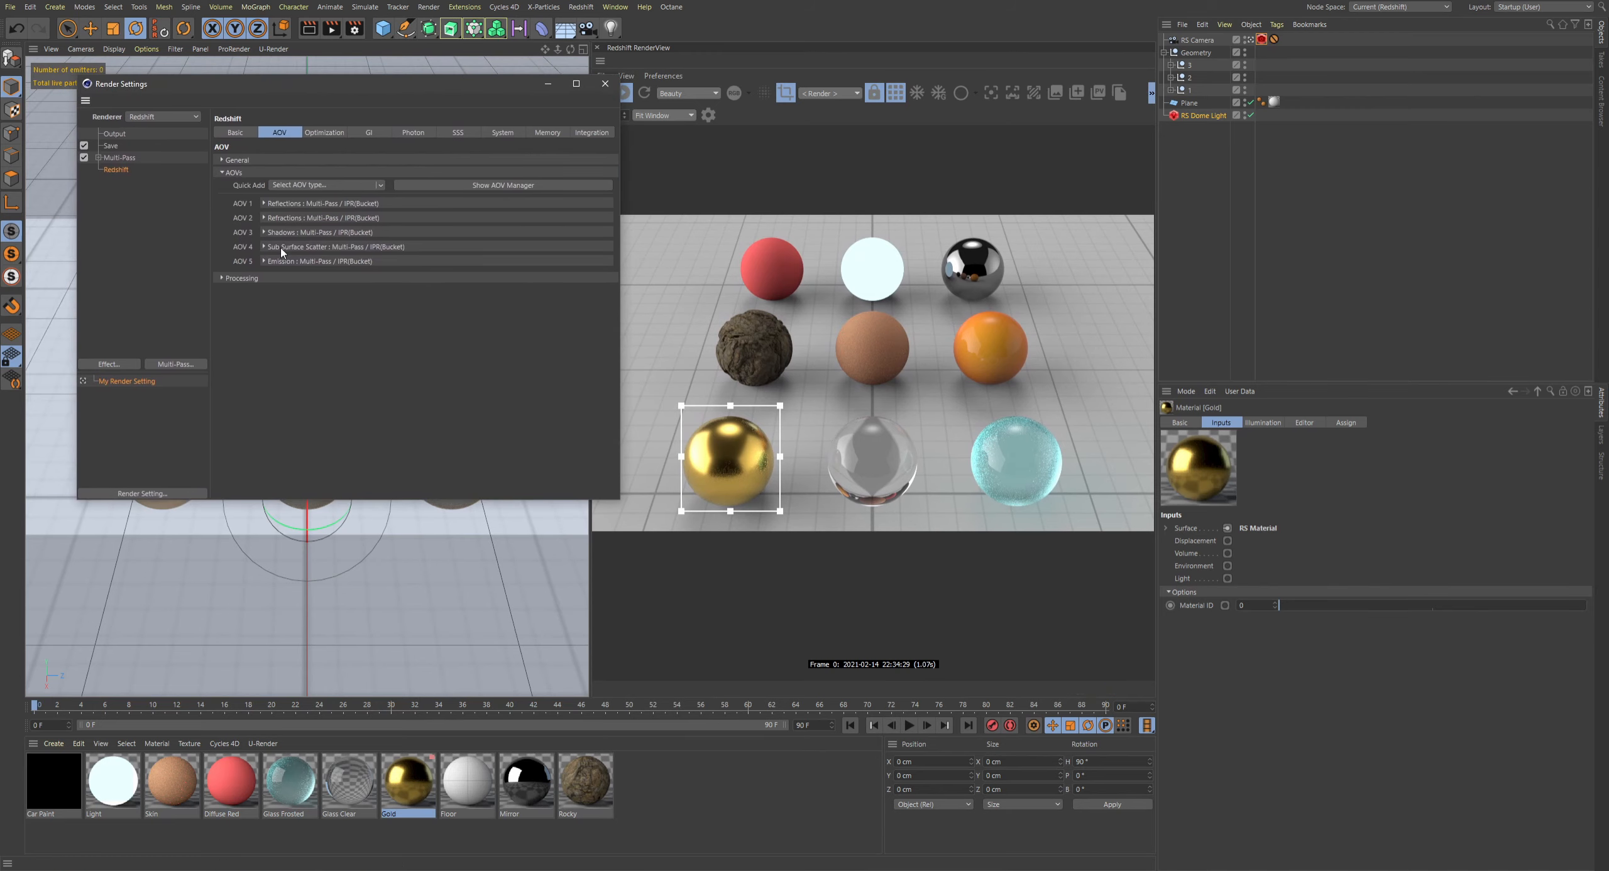
pyautogui.click(237, 133)
pyautogui.click(242, 172)
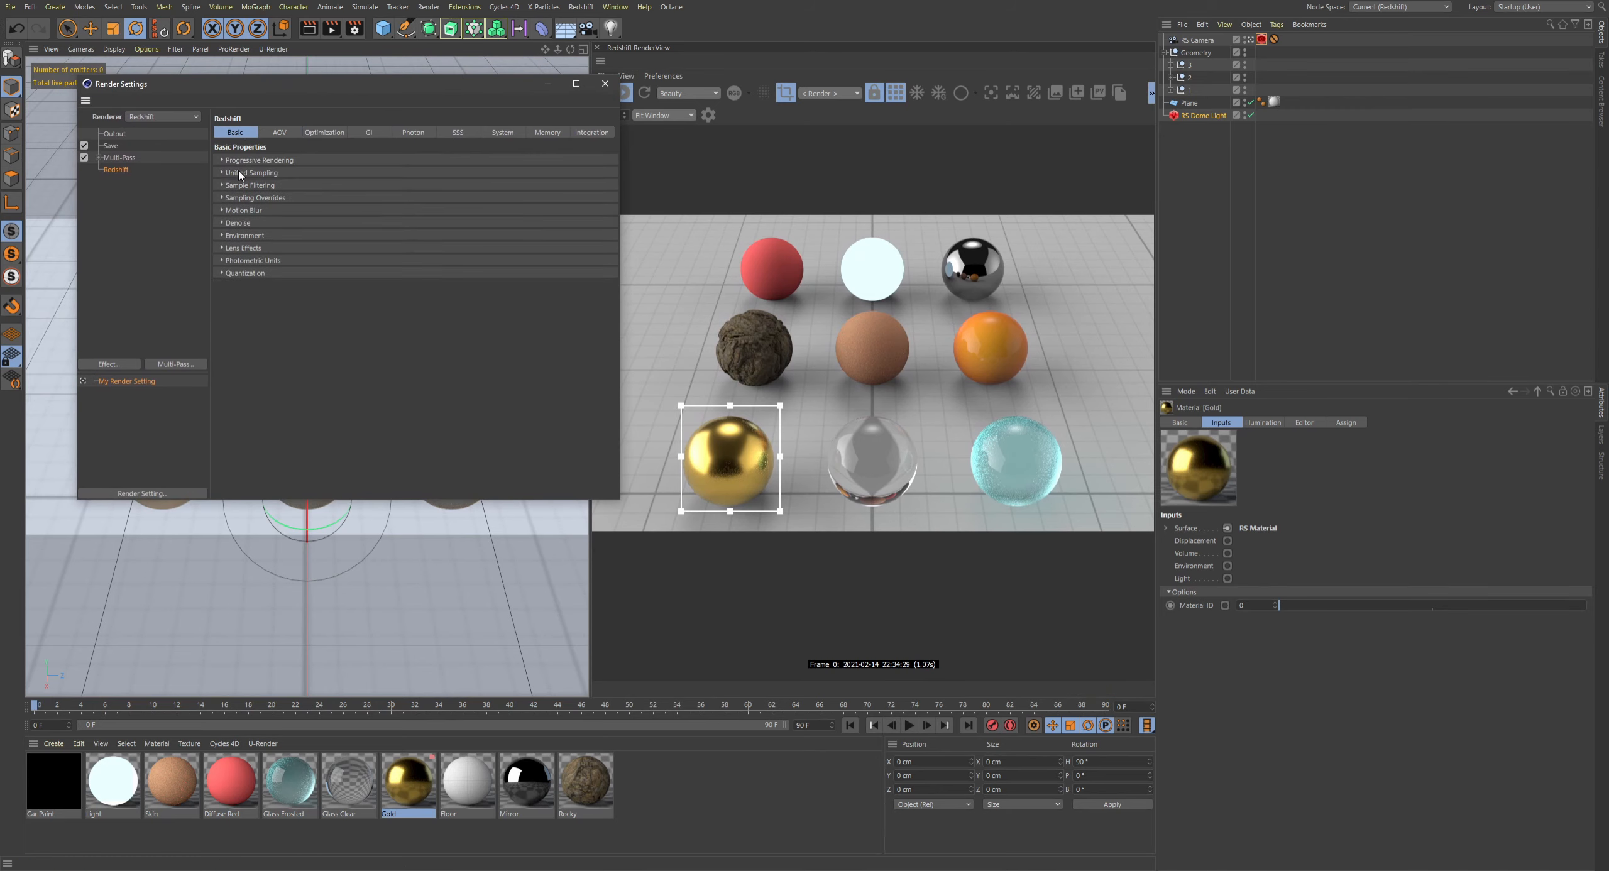
pyautogui.click(254, 198)
pyautogui.moveTo(357, 95); pyautogui.dragTo(309, 78)
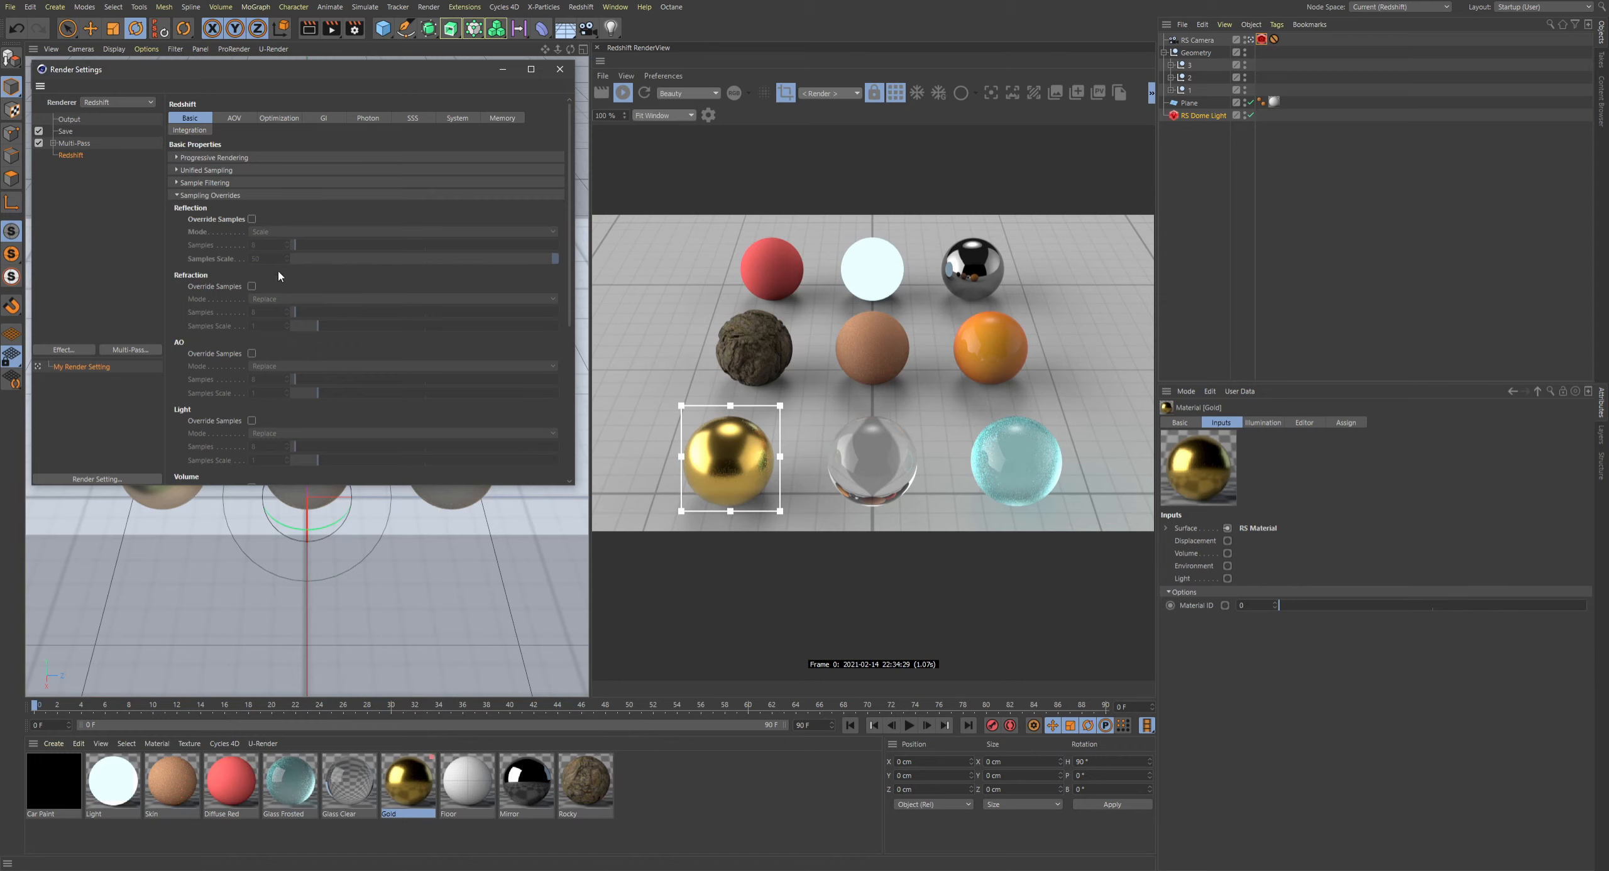
# Enable the Reflection sample override in Scale mode with a samples scale of 1
pyautogui.click(252, 219)
pyautogui.click(274, 230)
pyautogui.click(255, 234)
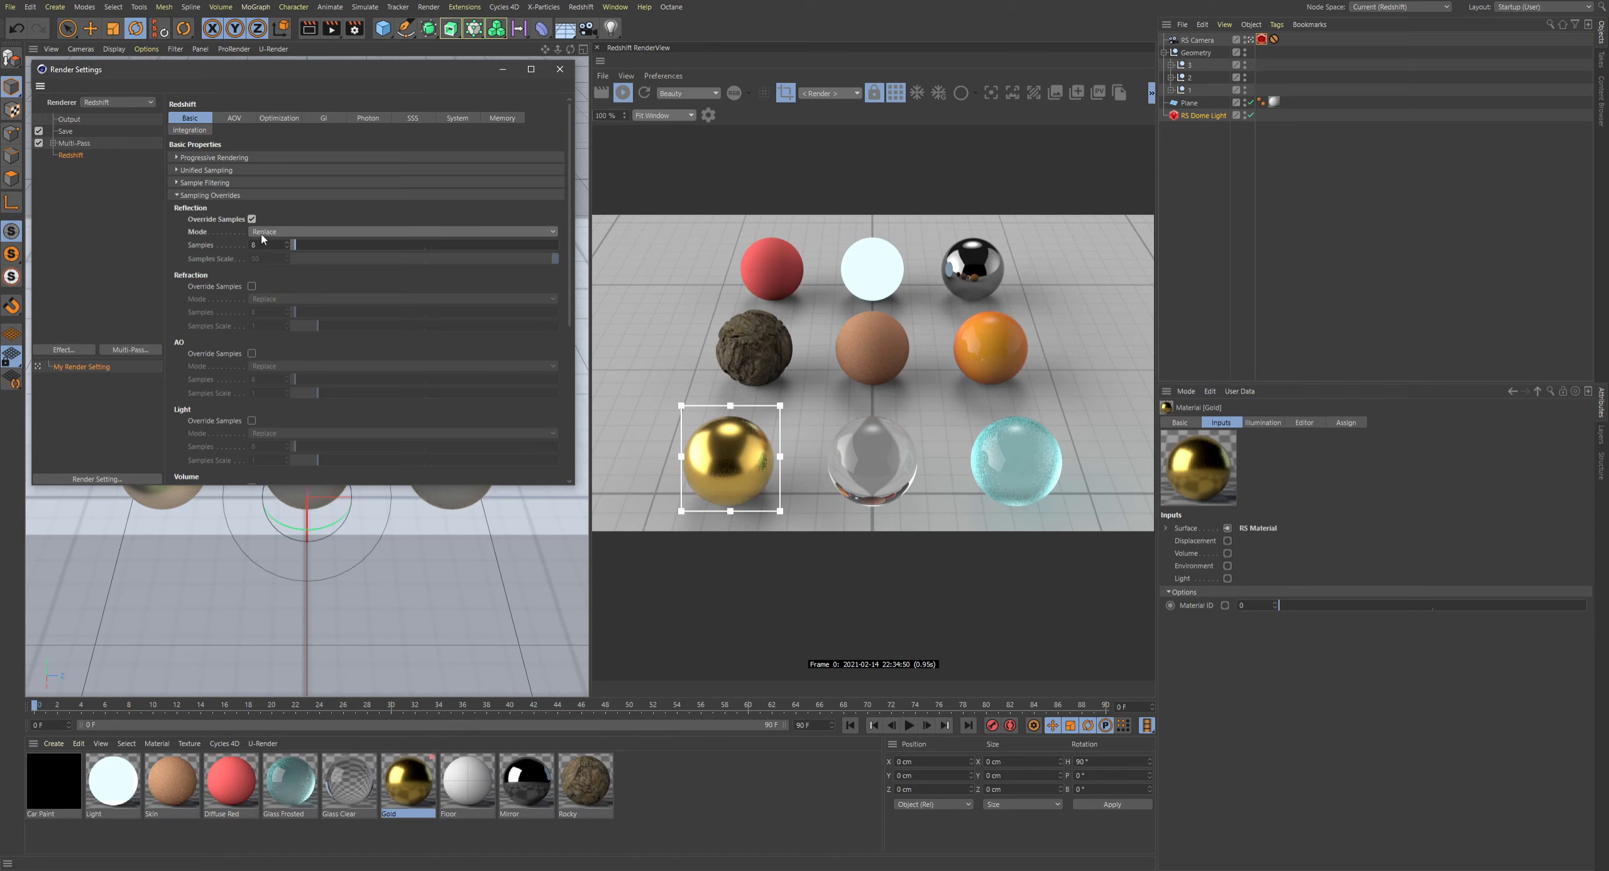
pyautogui.click(264, 232)
pyautogui.click(300, 259)
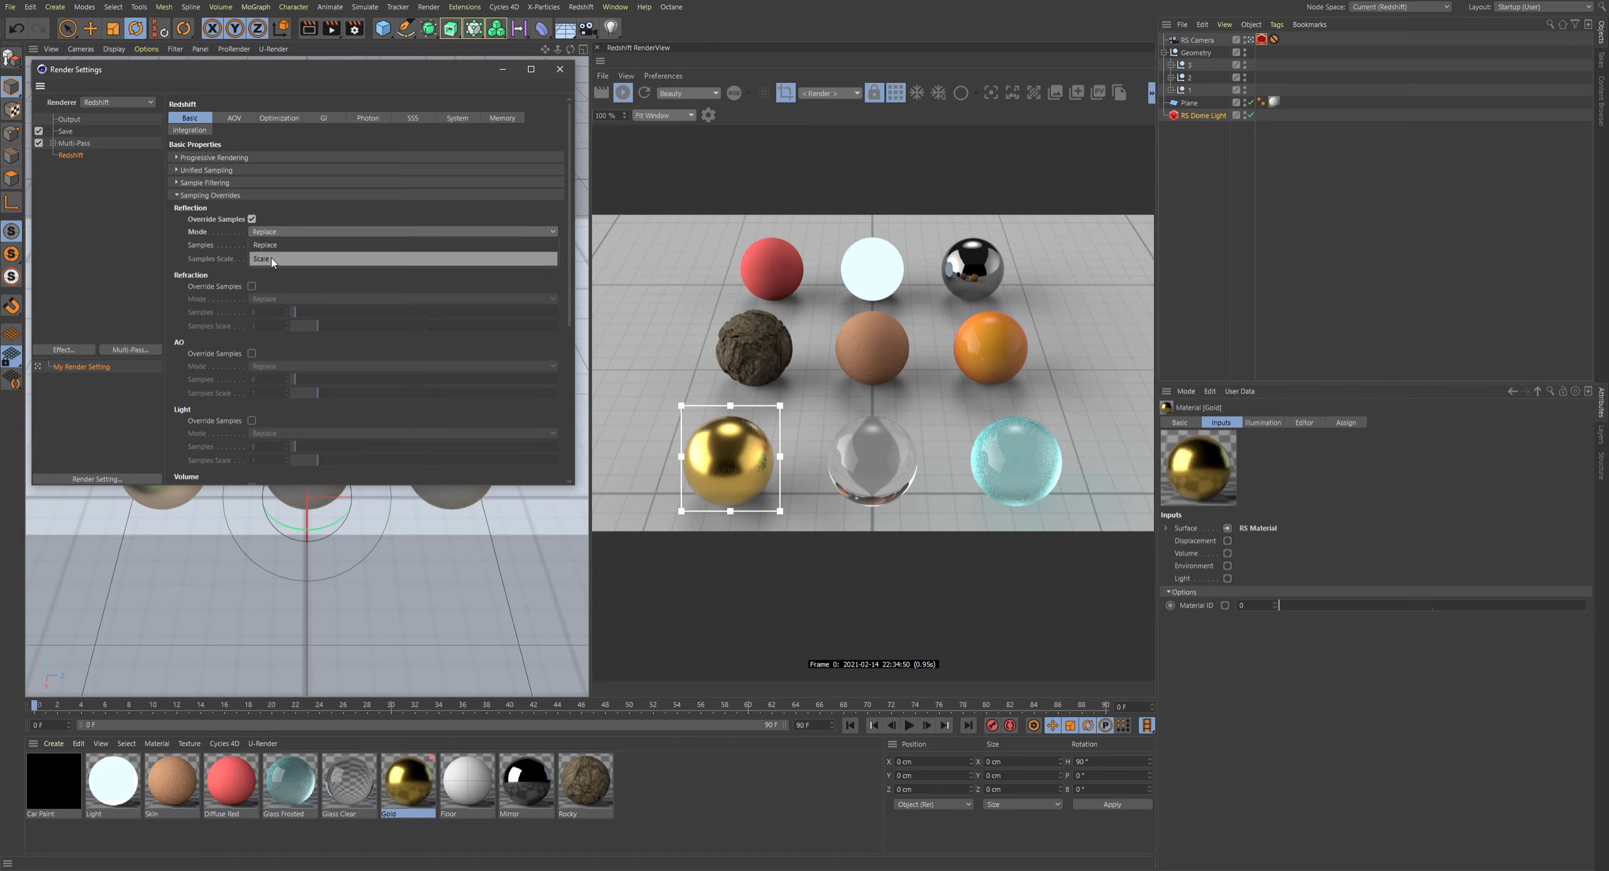
pyautogui.write('1')
pyautogui.press('Return')
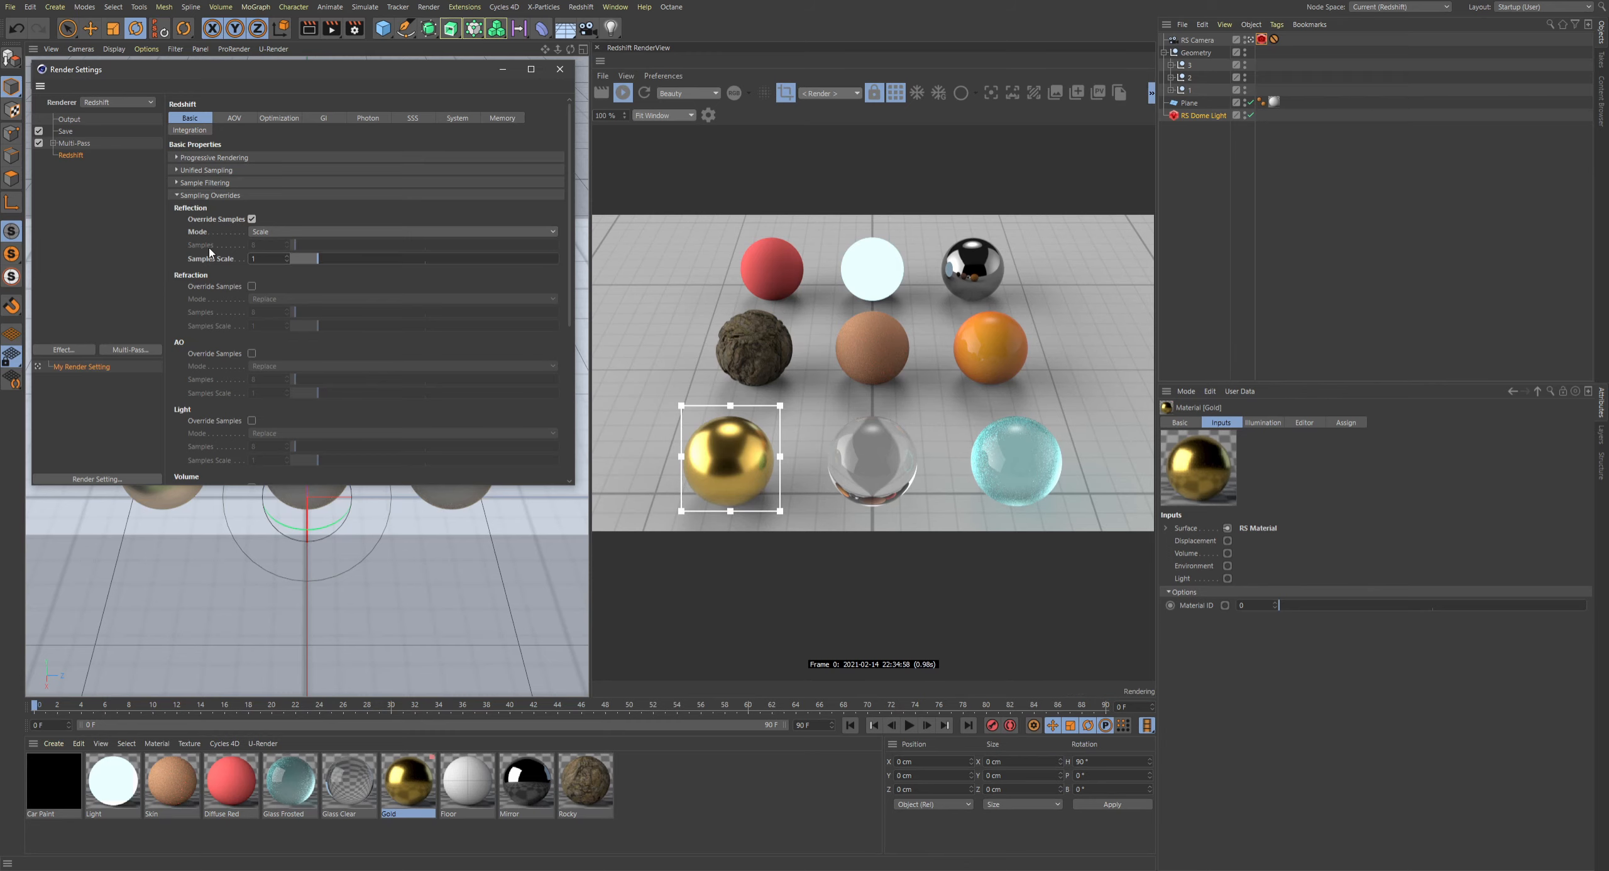
# Open the Gold material to check its reflection samples and set the Reflection override's samples scale to 2
pyautogui.moveTo(747, 504); pyautogui.dragTo(820, 488, button='middle')
pyautogui.scroll(4, 818, 478)
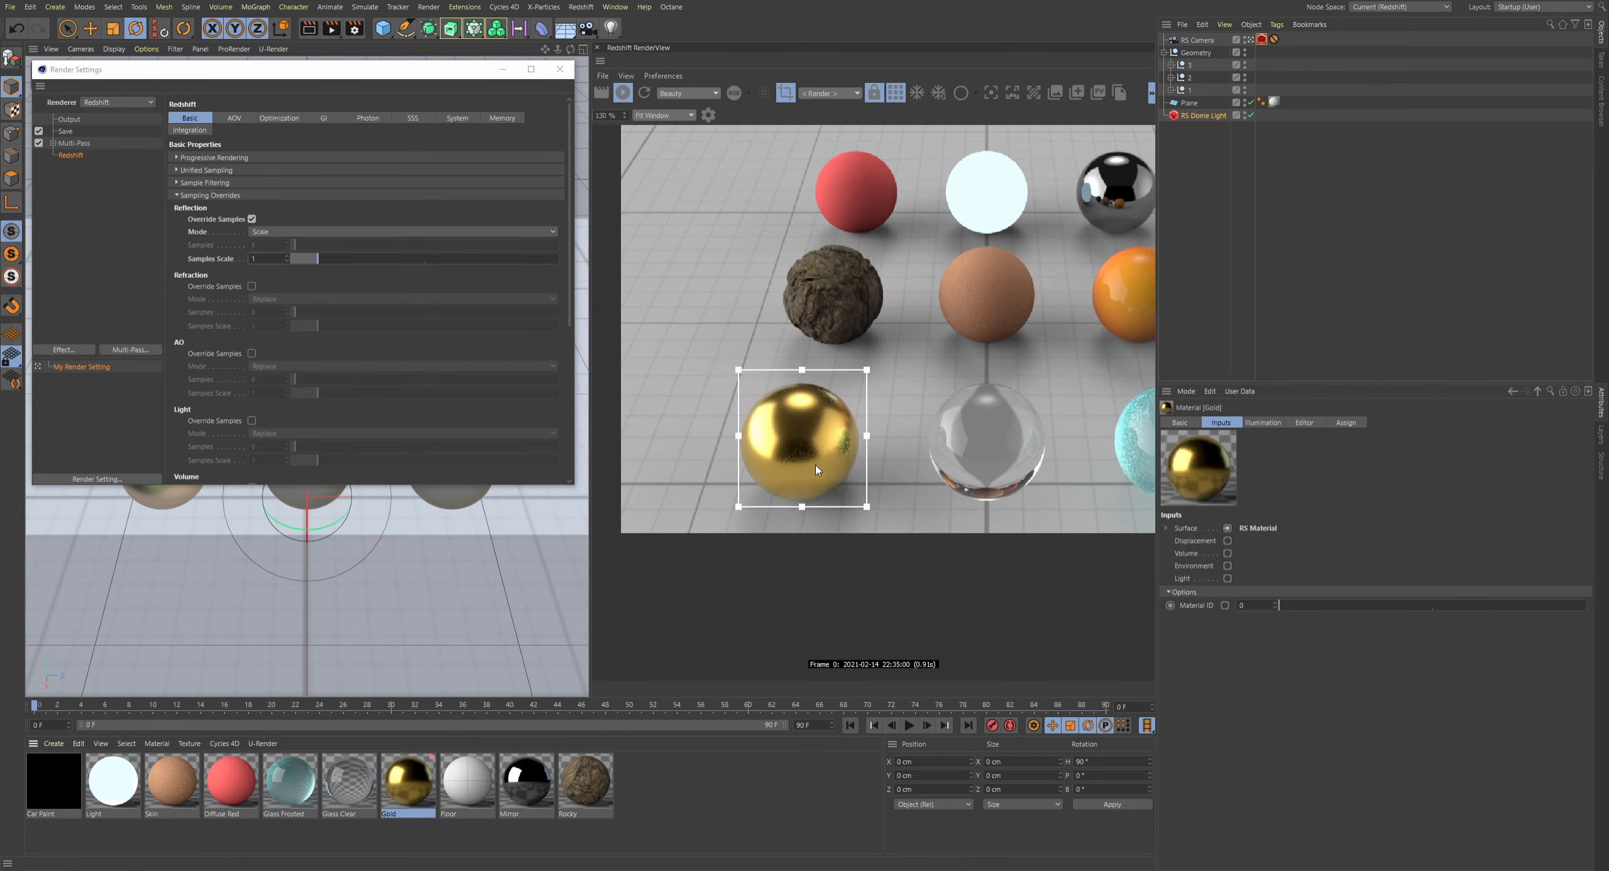
pyautogui.doubleClick(408, 782)
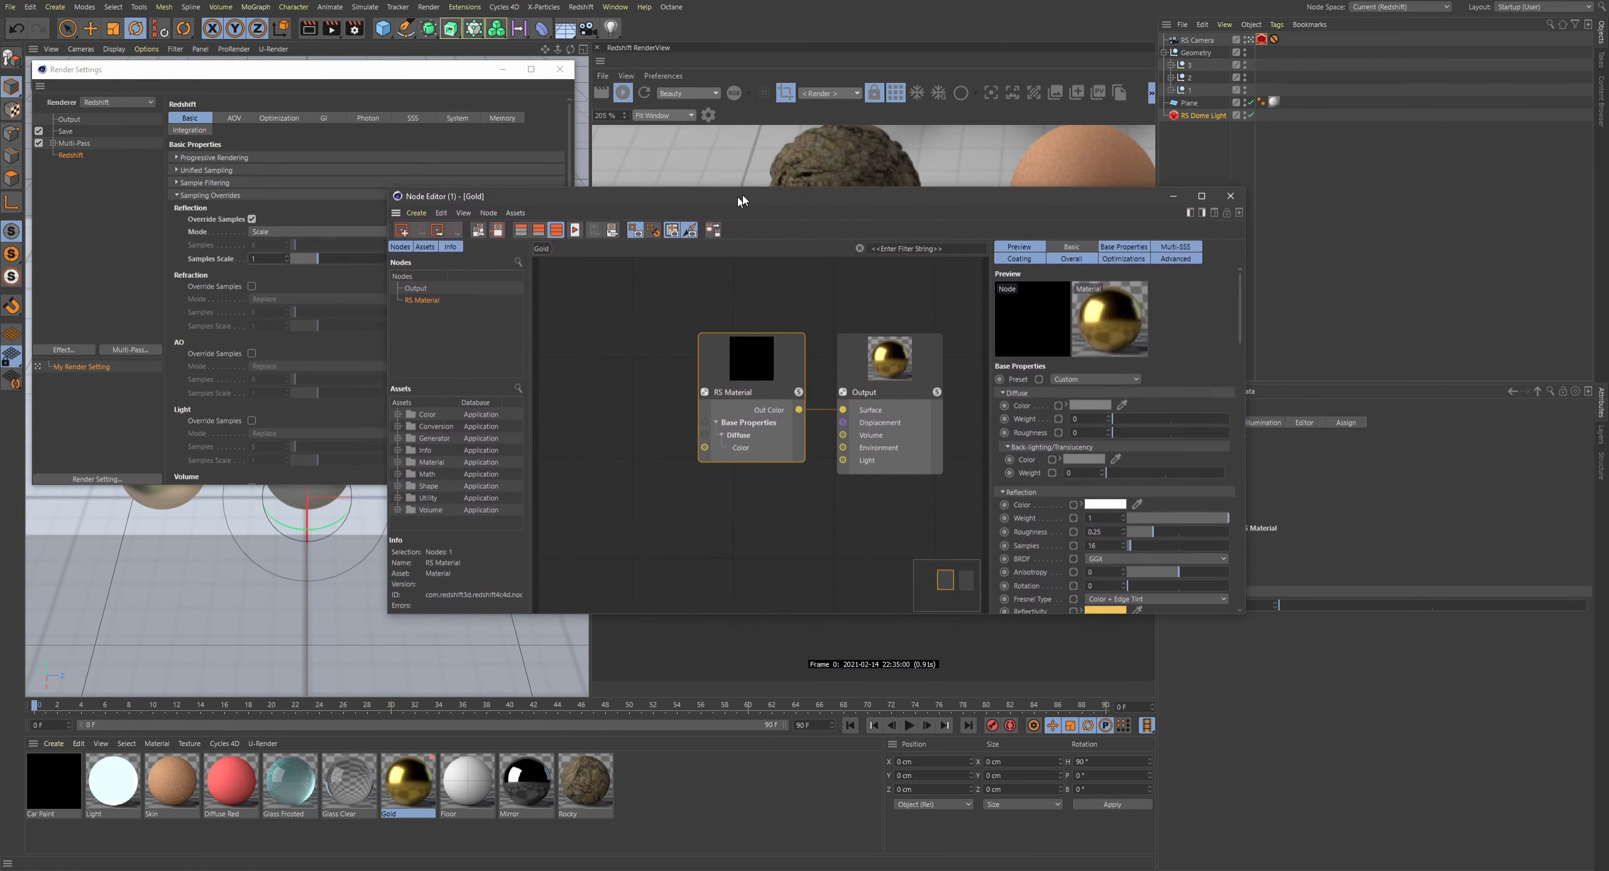
pyautogui.doubleClick(1159, 527)
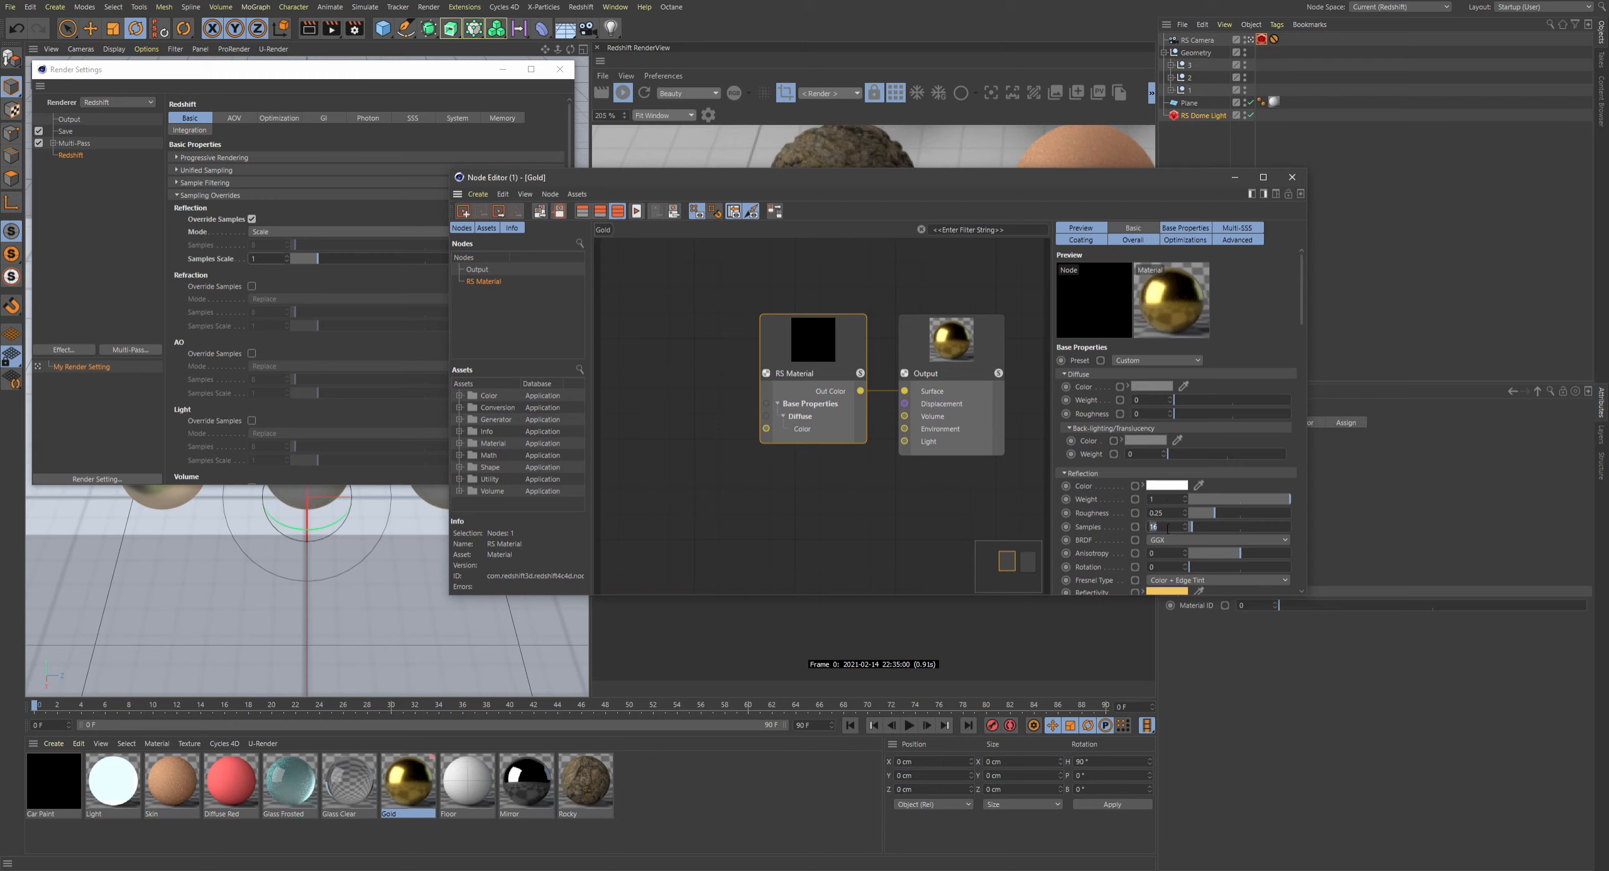
pyautogui.moveTo(269, 259); pyautogui.dragTo(206, 257)
pyautogui.write('2')
pyautogui.press('Return')
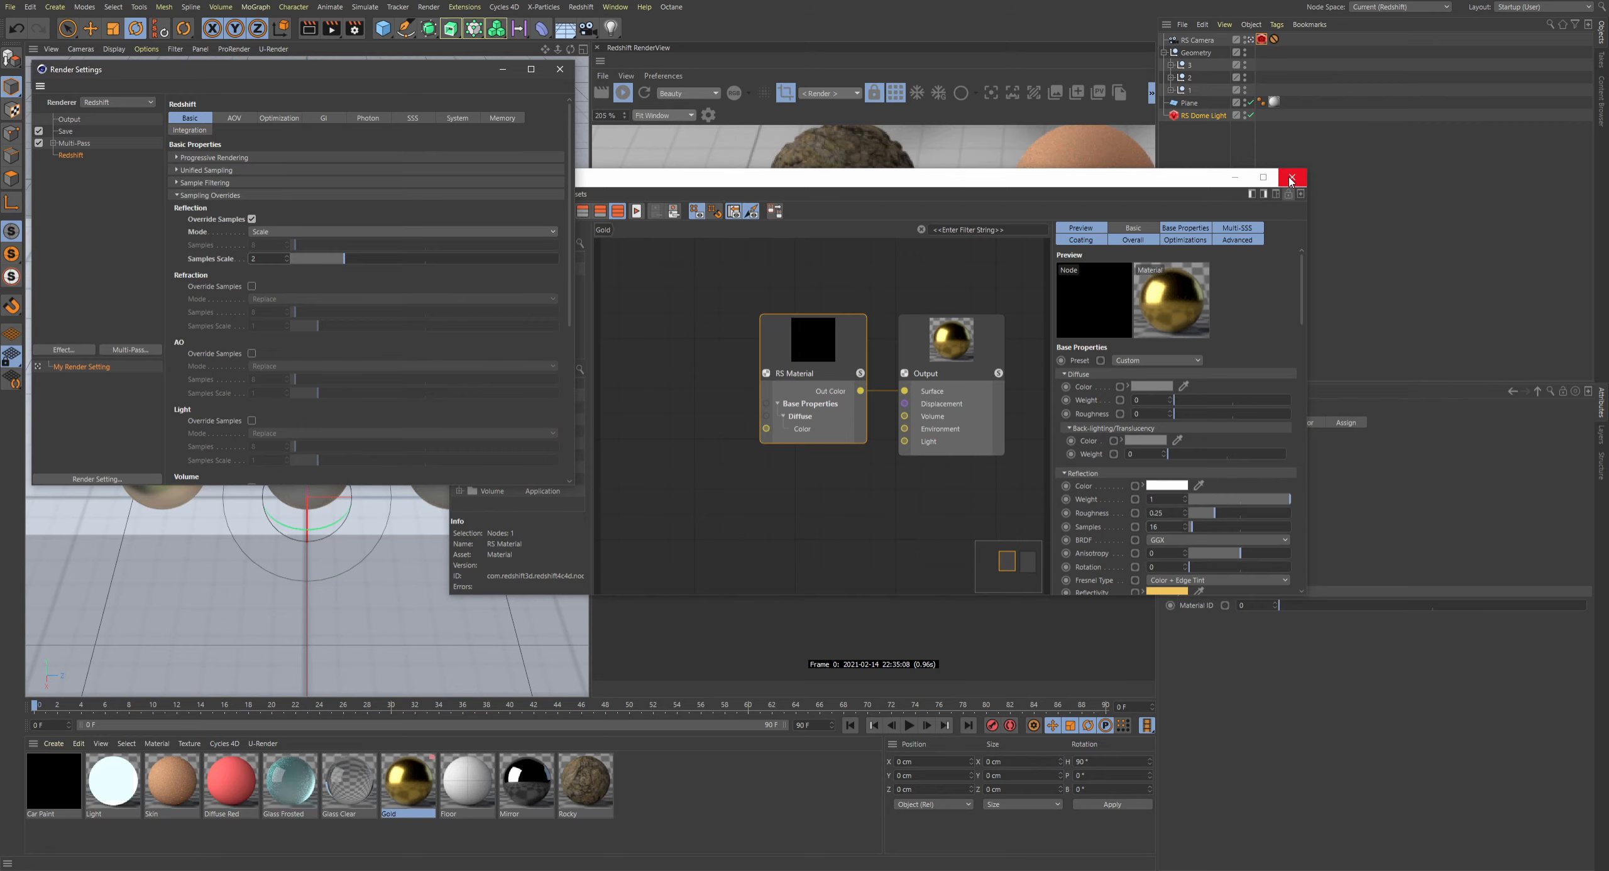
# Close the Gold material's node editor and raise the Reflection override's samples scale through 5 and 10 to 25
pyautogui.click(1291, 180)
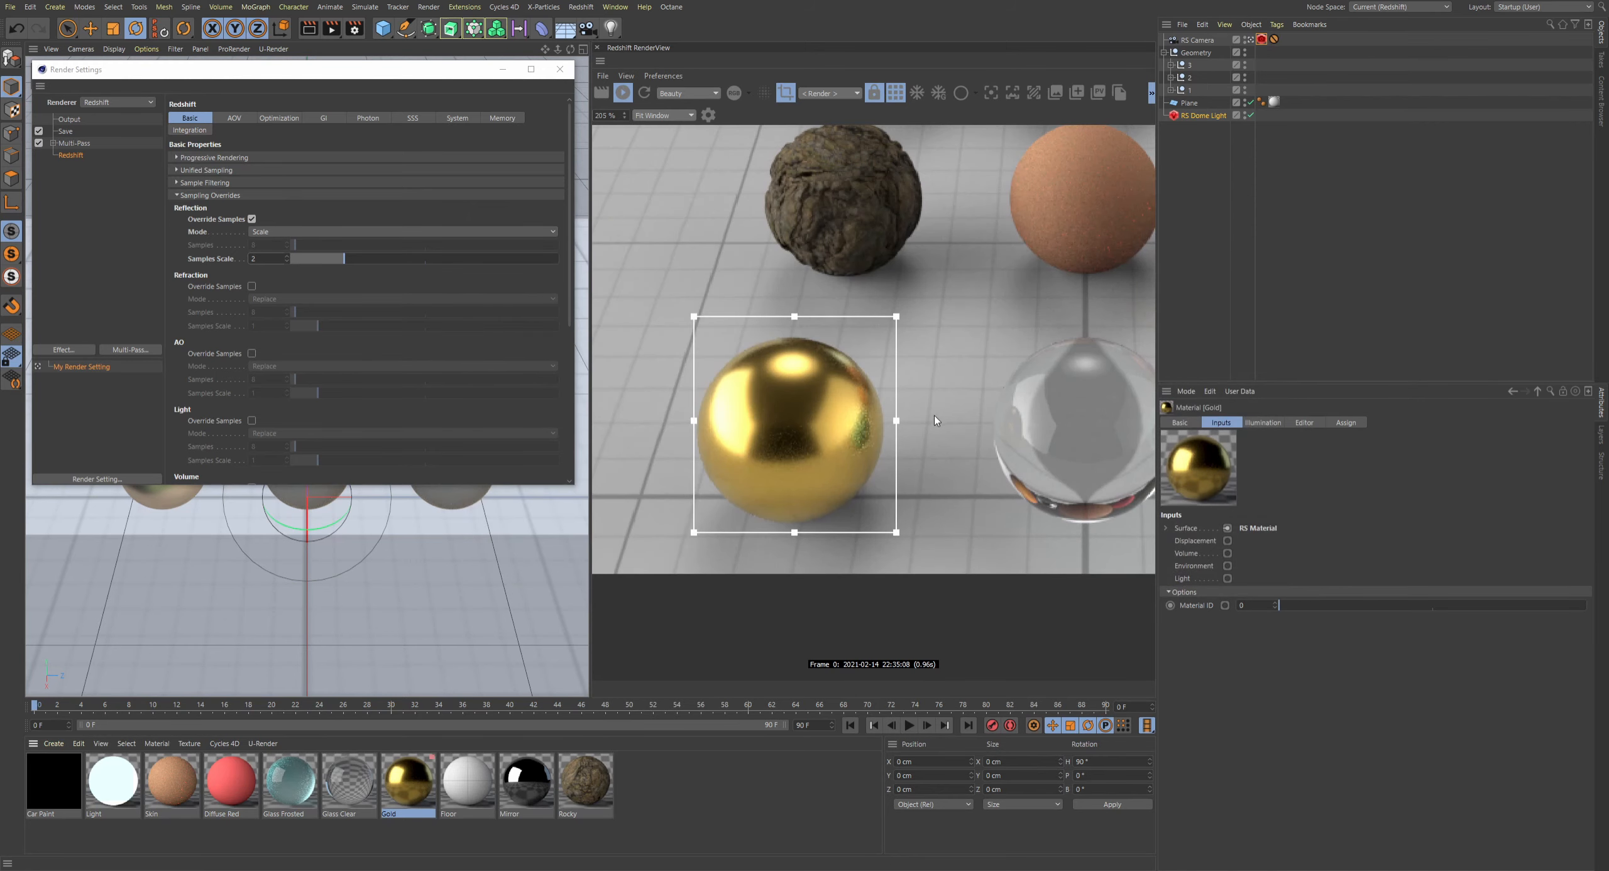
pyautogui.moveTo(934, 416); pyautogui.dragTo(952, 392, button='middle')
pyautogui.moveTo(263, 259); pyautogui.dragTo(180, 249)
pyautogui.write('5')
pyautogui.press('Return')
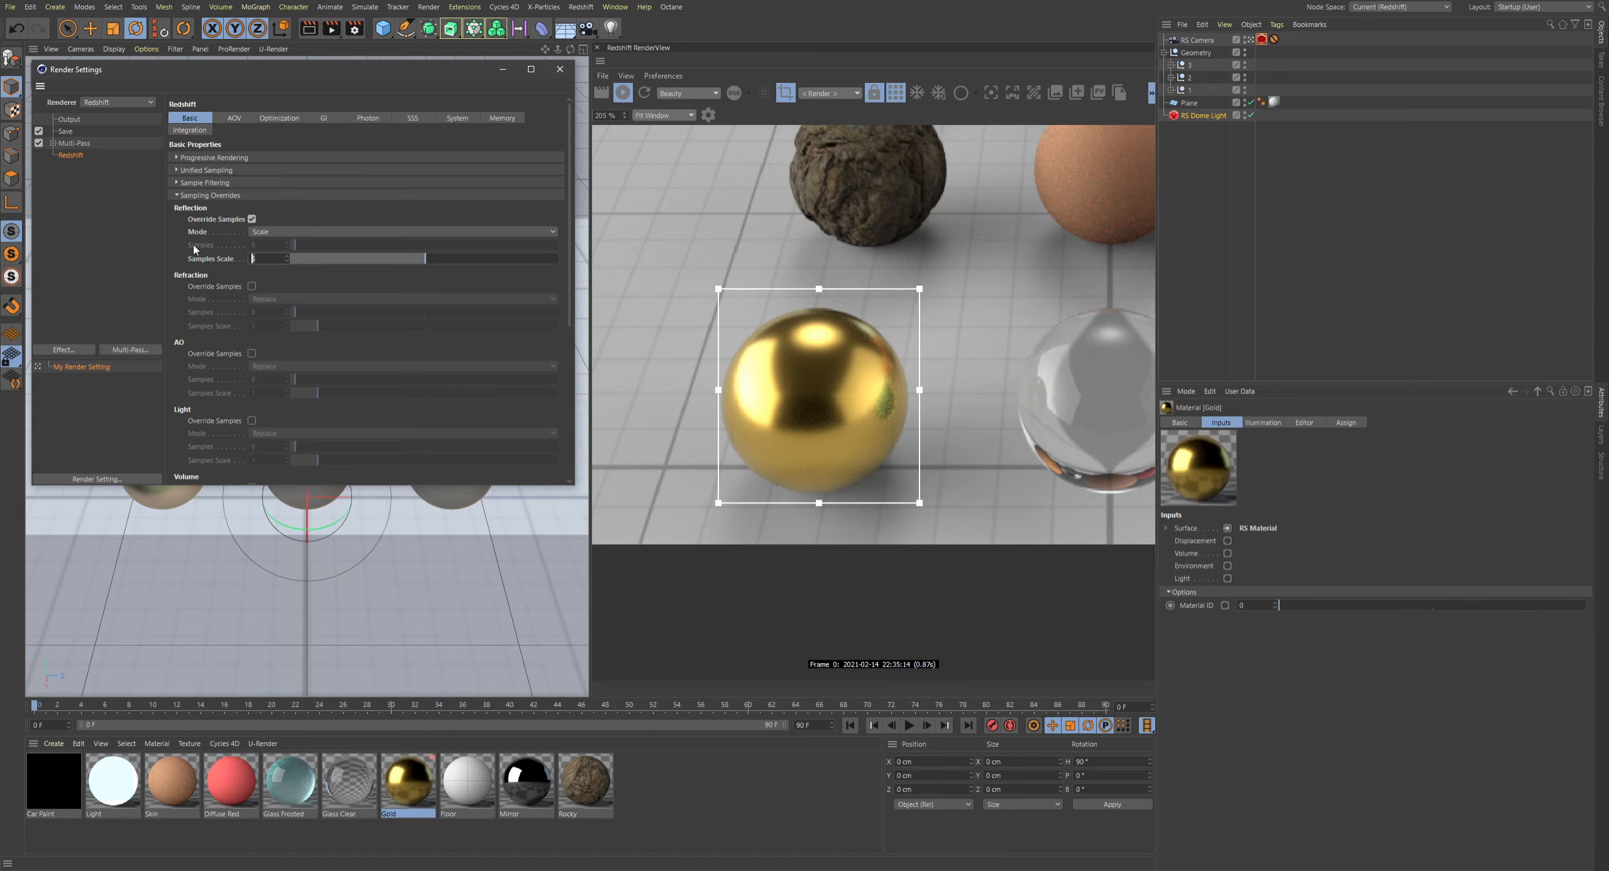
pyautogui.write('10')
pyautogui.press('Return')
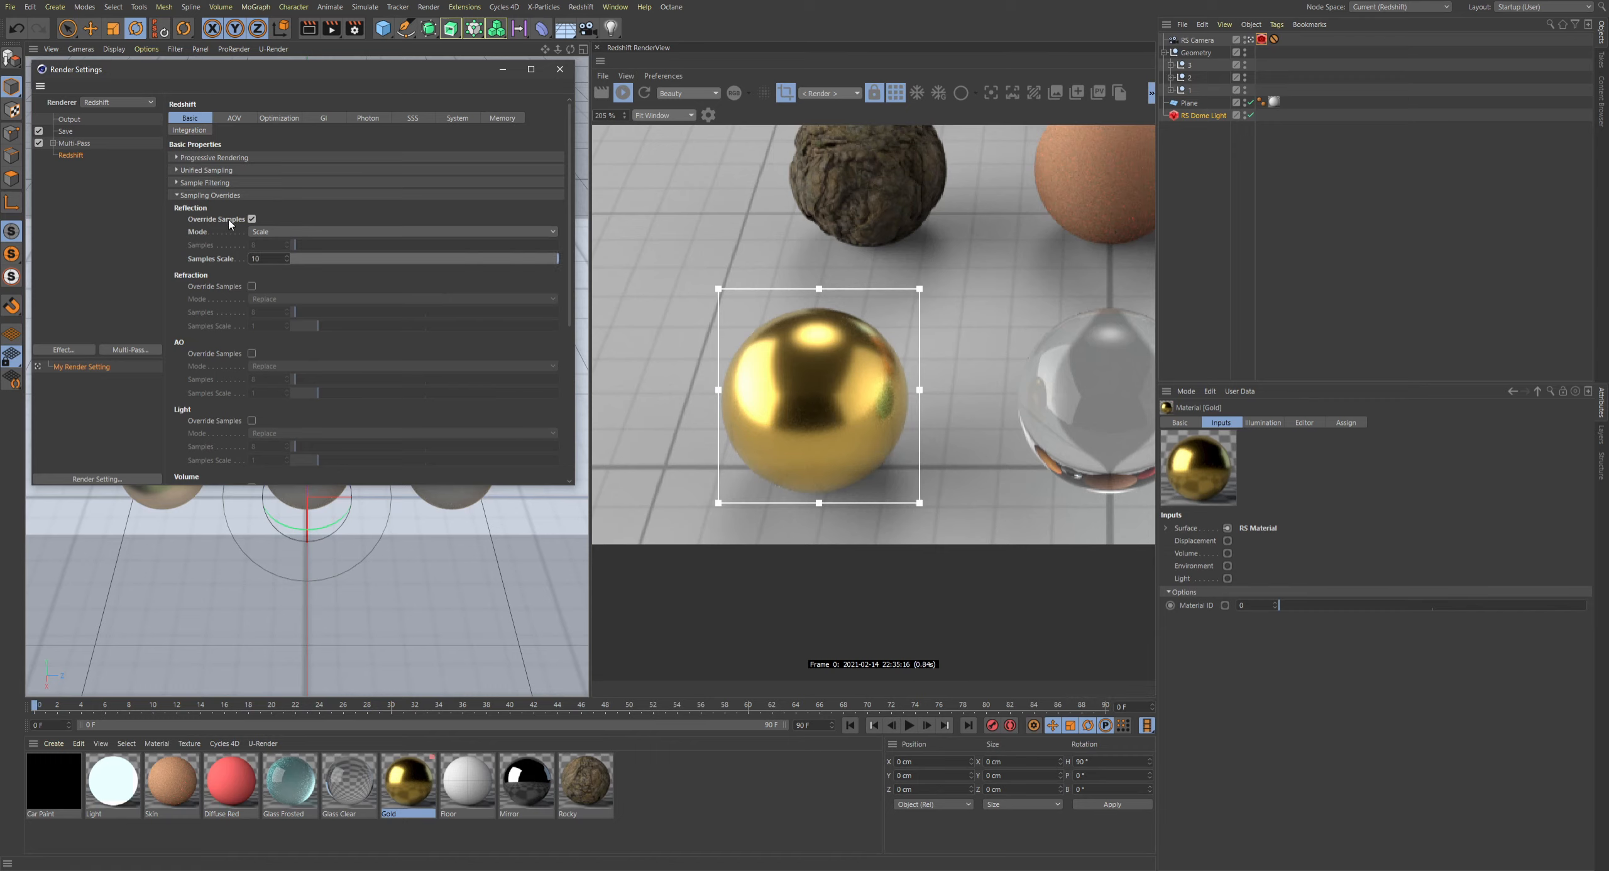
pyautogui.write('25')
pyautogui.press('Return')
# Turn off the render region and display the Reflections AOV to examine noise on the spheres, closing in on the gold one
pyautogui.click(897, 94)
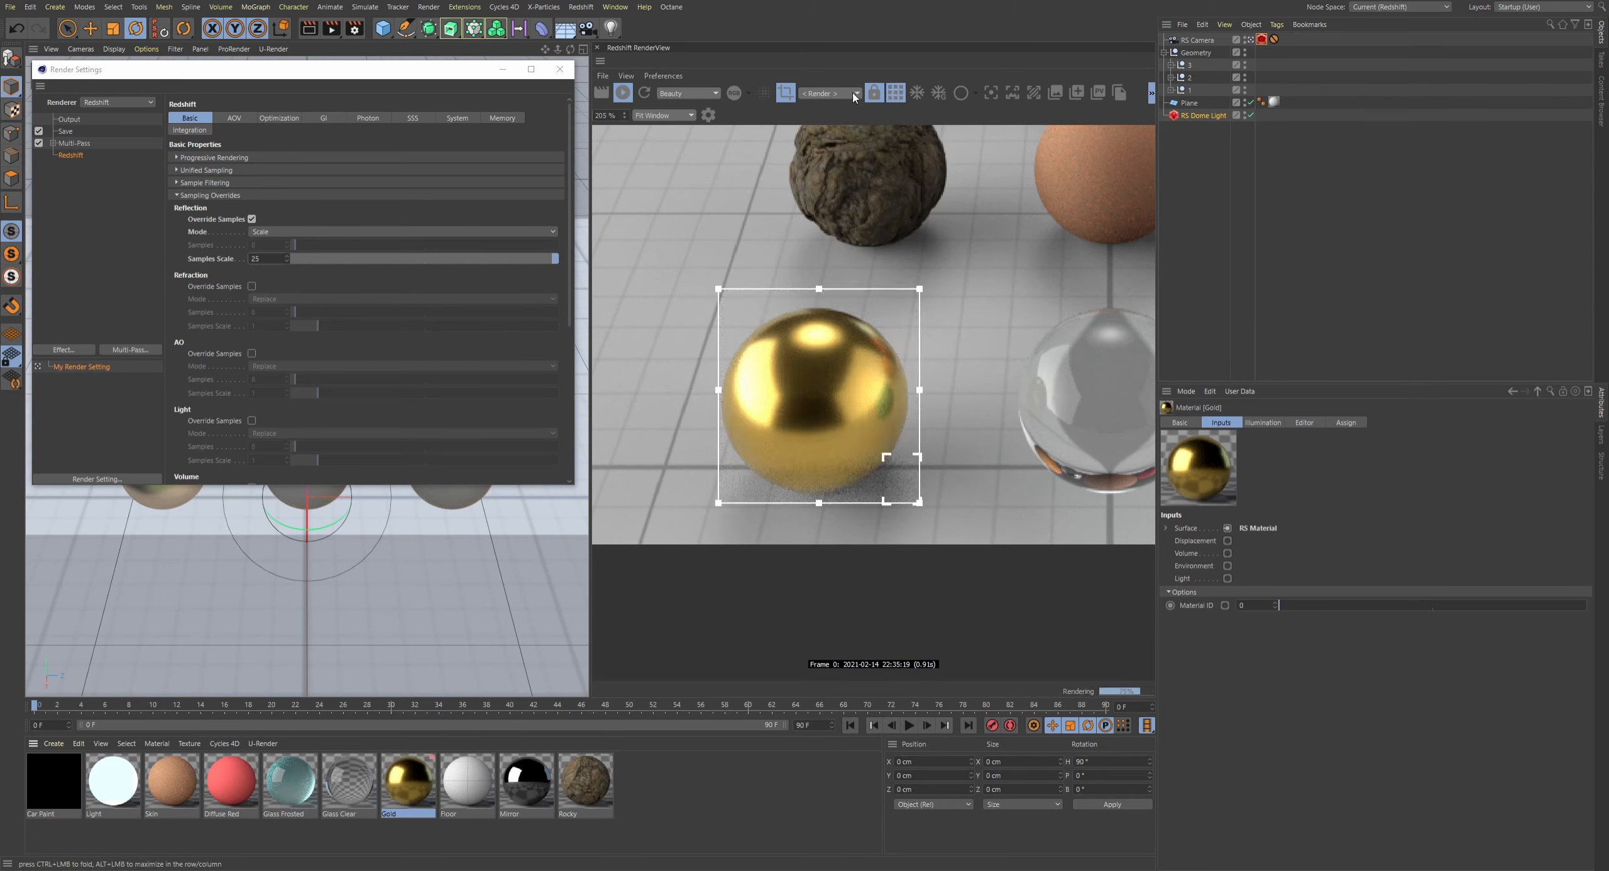
pyautogui.click(786, 93)
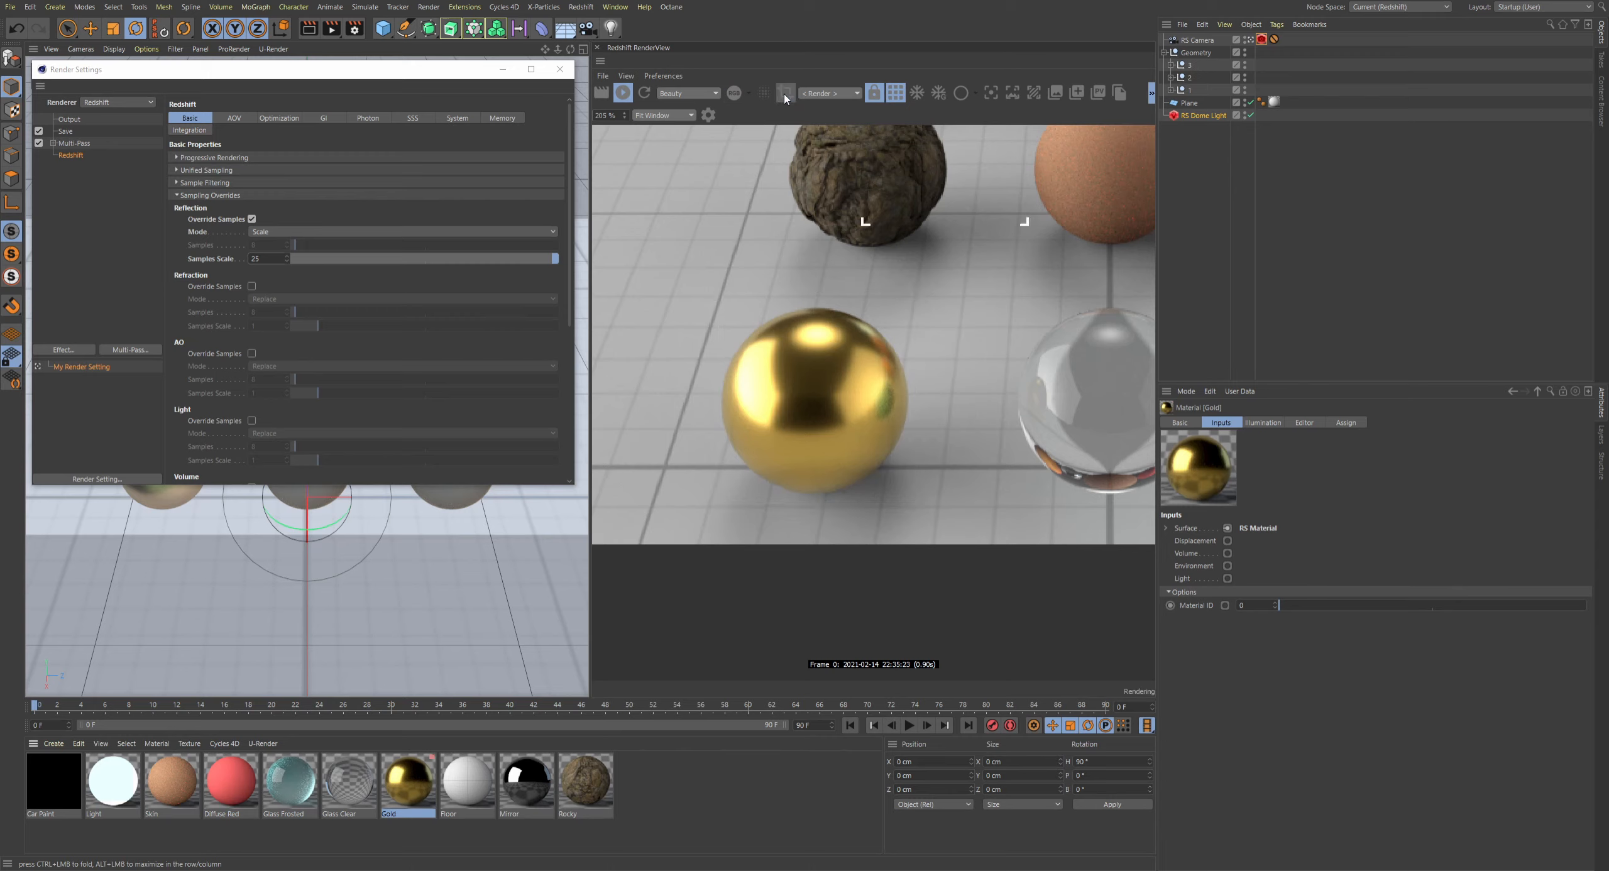
pyautogui.click(698, 94)
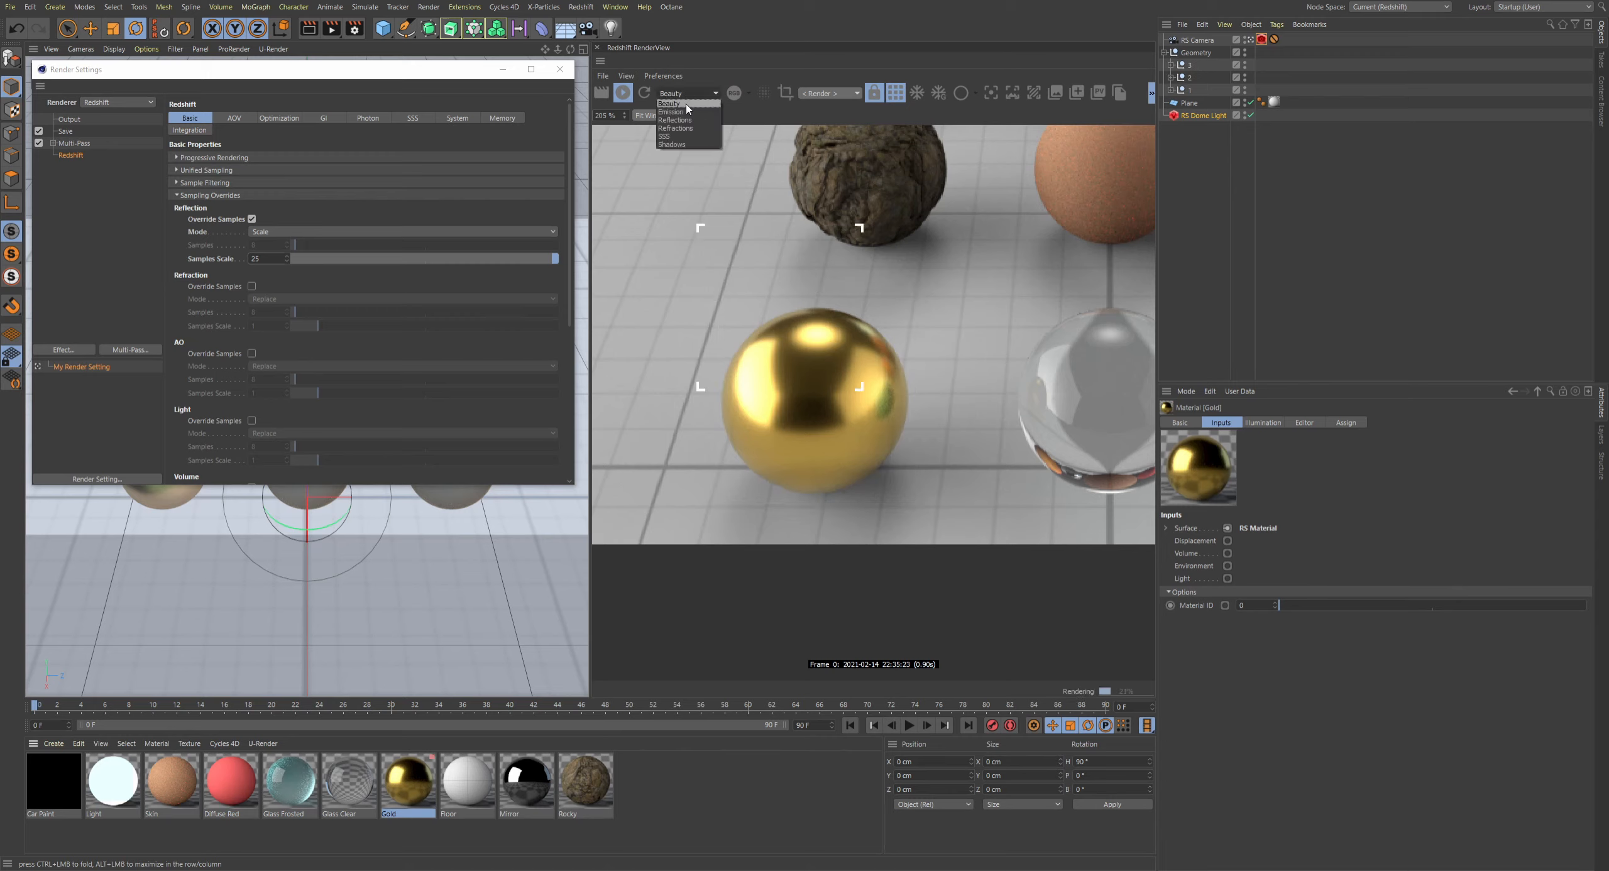
pyautogui.click(674, 120)
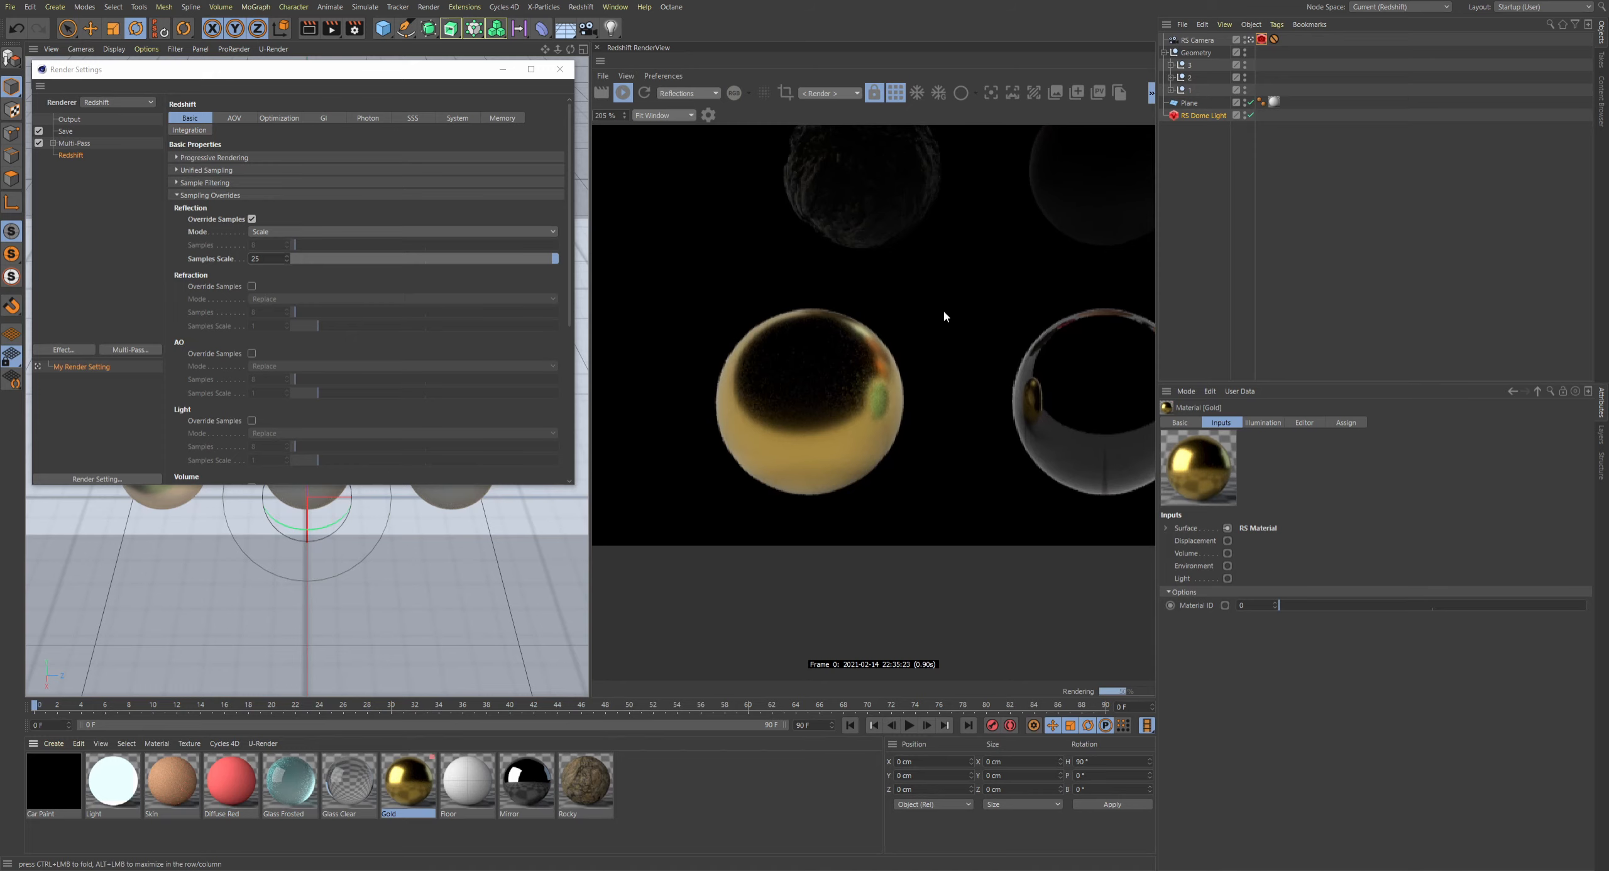
pyautogui.moveTo(977, 347); pyautogui.dragTo(926, 369)
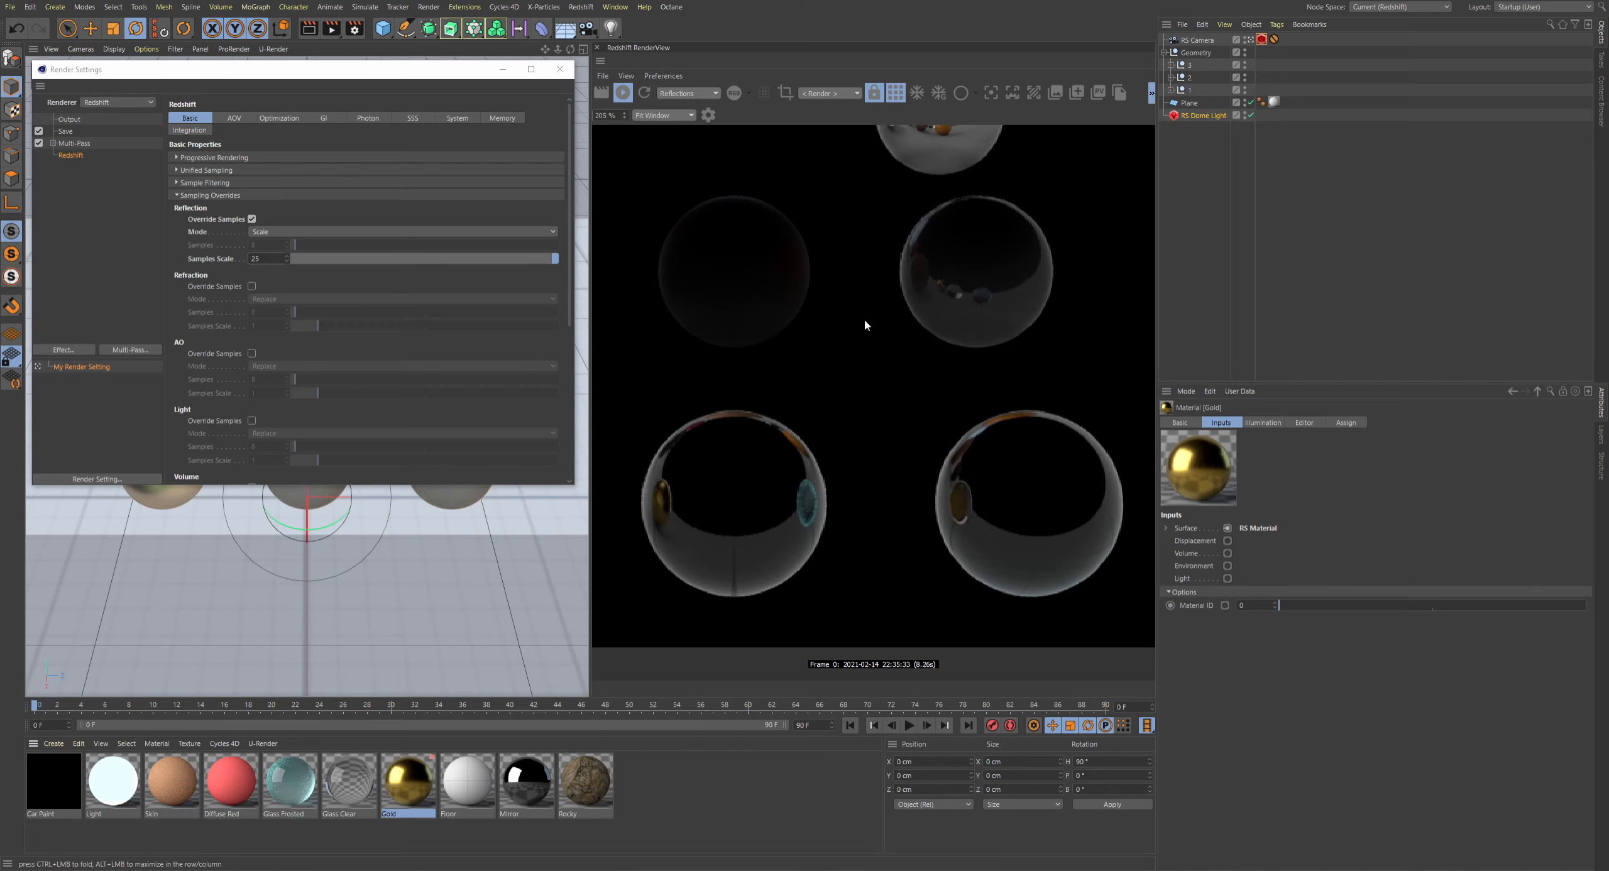
pyautogui.moveTo(879, 332); pyautogui.dragTo(860, 470)
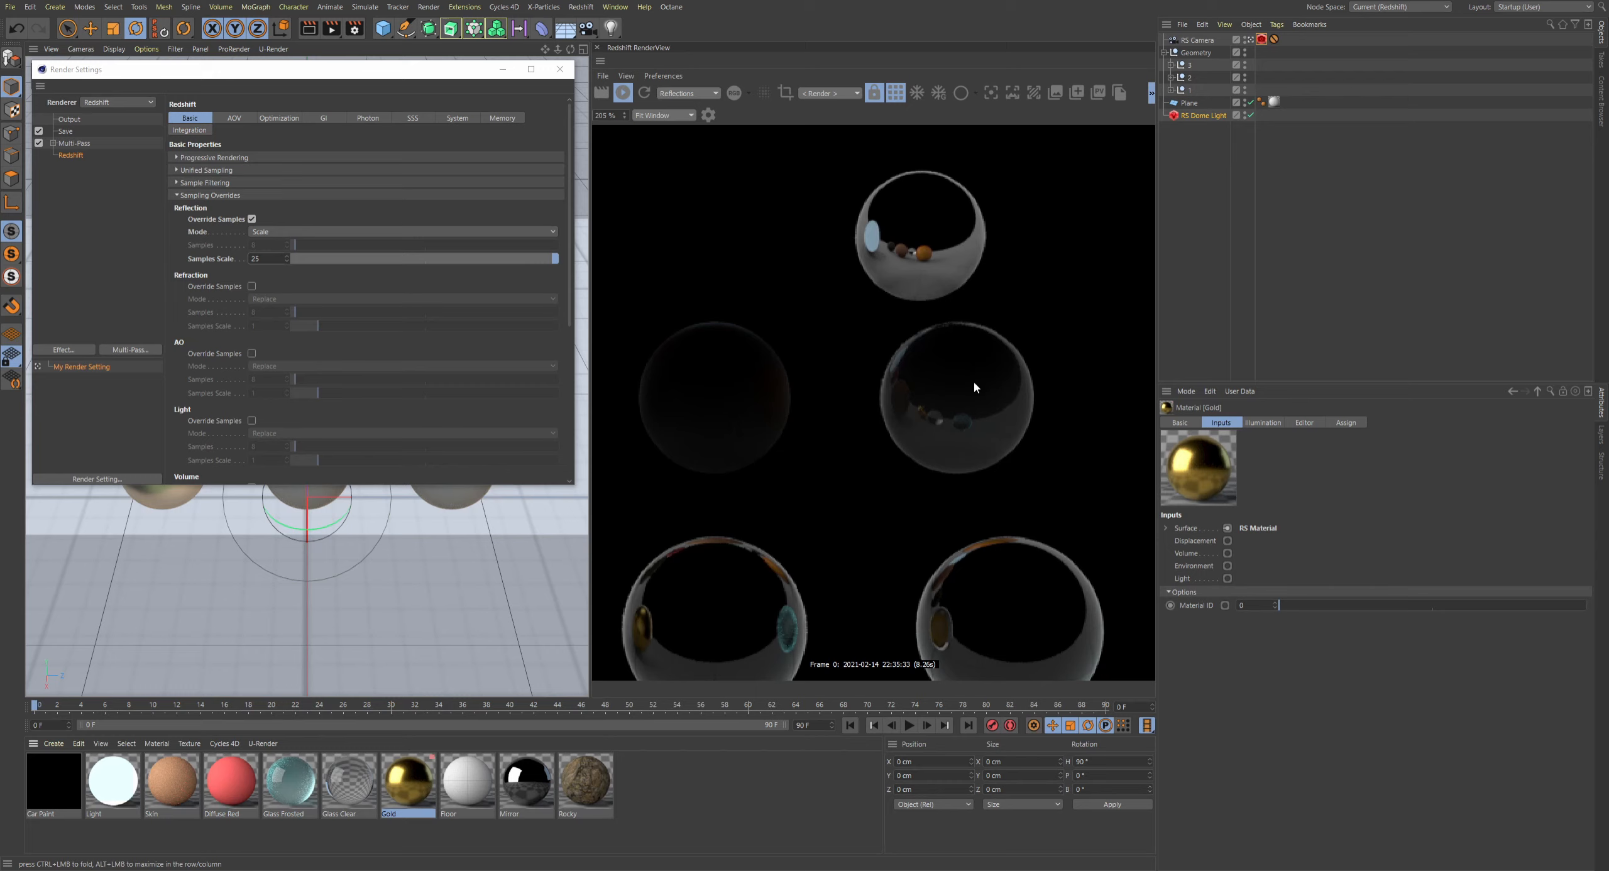
pyautogui.moveTo(758, 452); pyautogui.dragTo(1051, 335)
pyautogui.moveTo(848, 363); pyautogui.dragTo(941, 311)
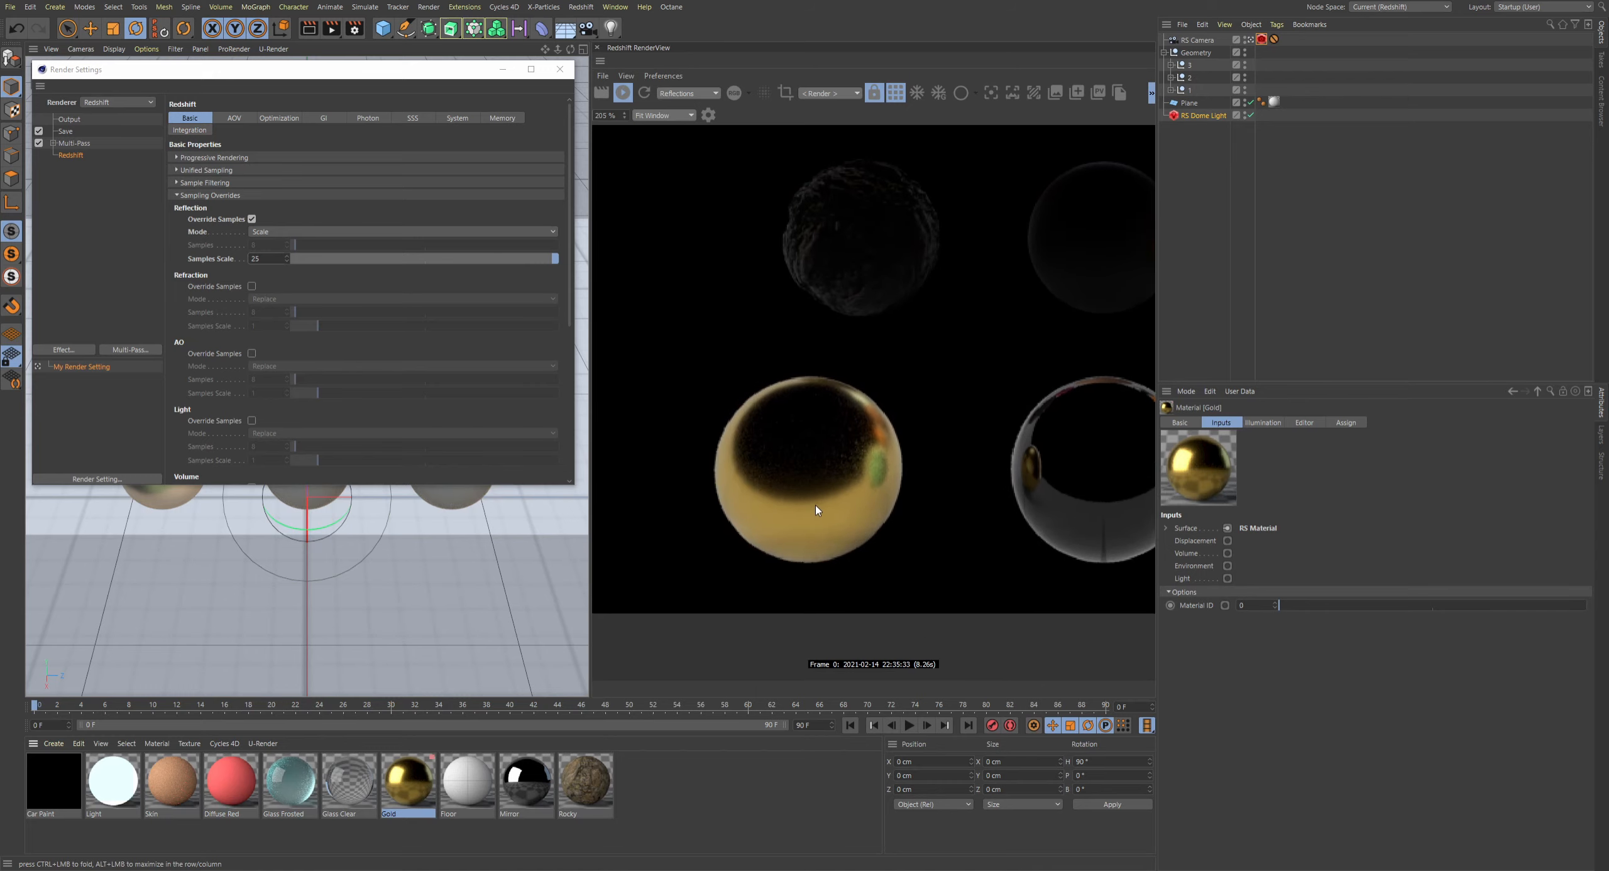
pyautogui.scroll(3, 814, 503)
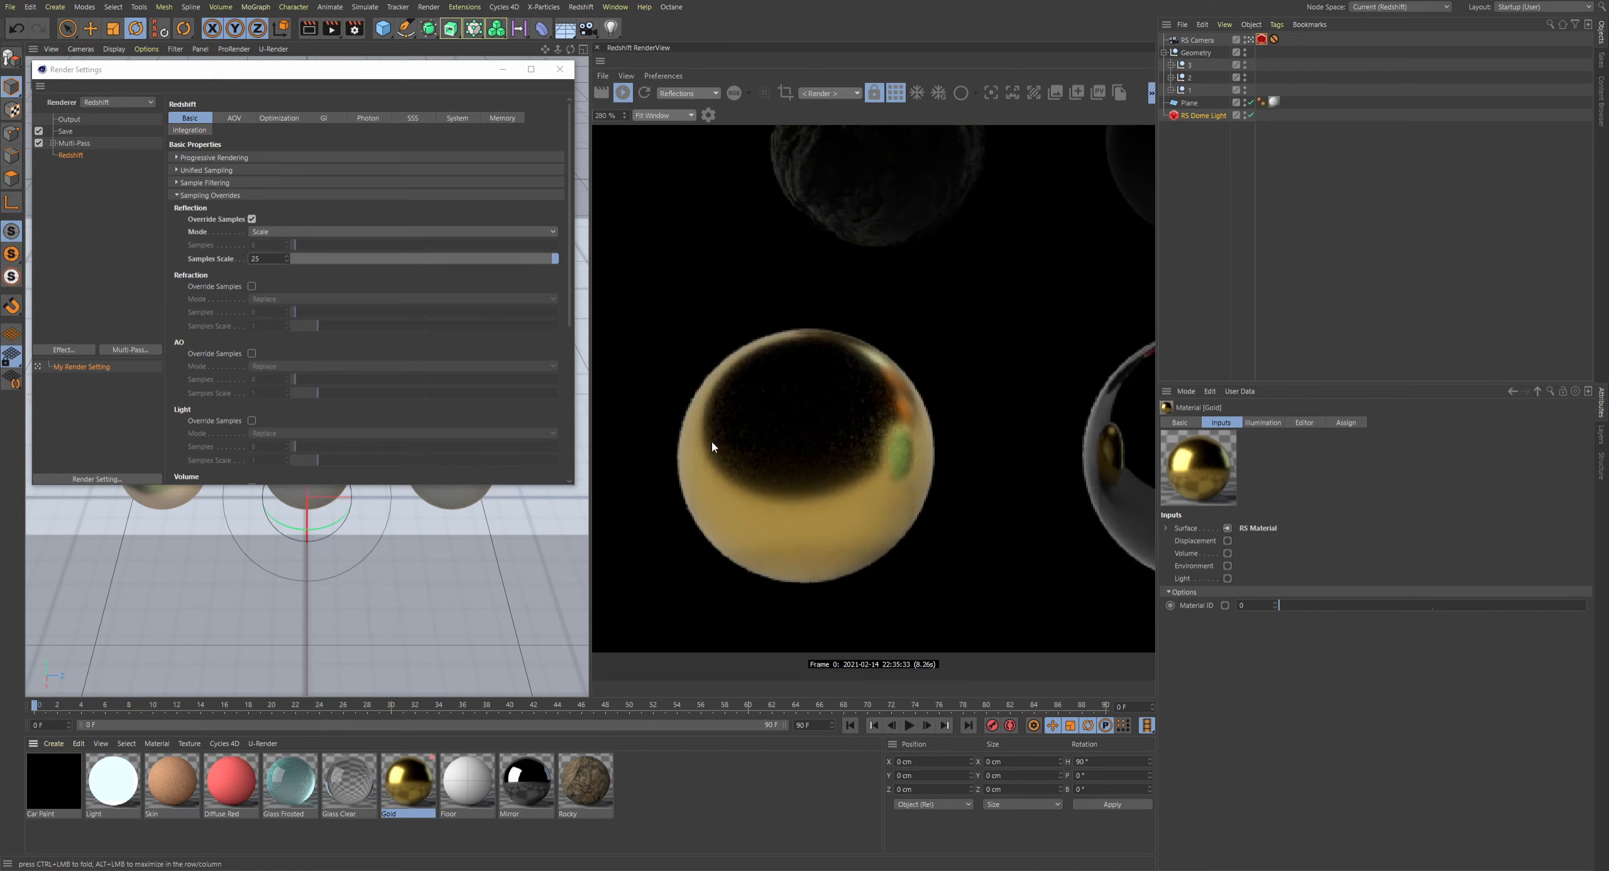
# Raise the Reflection override's samples scale in stages through 100 and 200 to 300
pyautogui.click(266, 259)
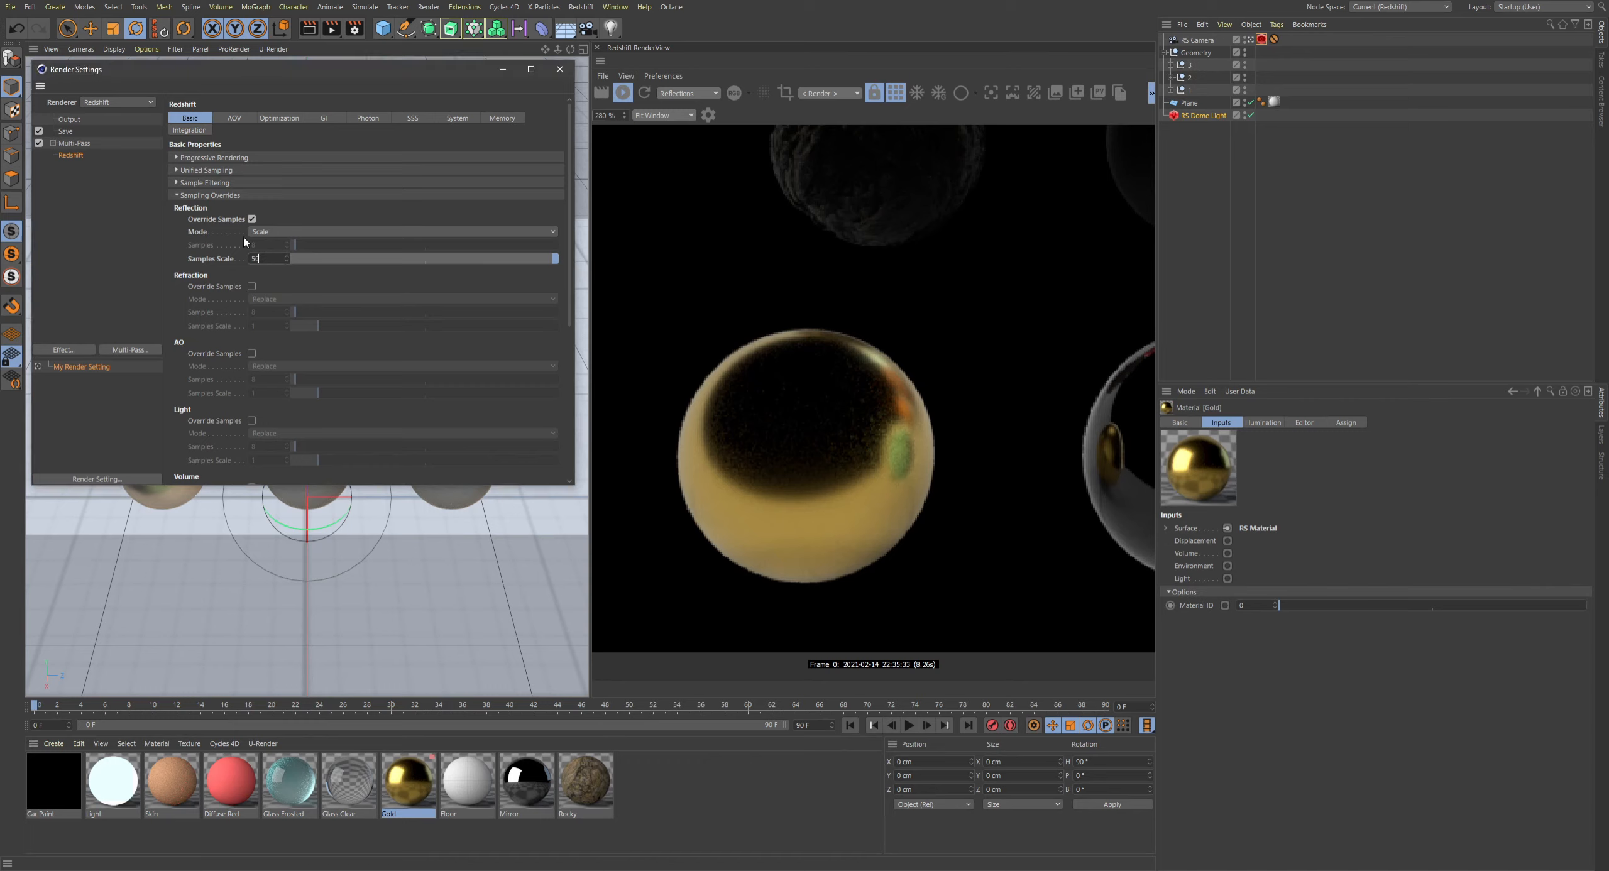
pyautogui.press('Return')
pyautogui.moveTo(265, 254); pyautogui.dragTo(246, 241)
pyautogui.write('100')
pyautogui.press('Return')
pyautogui.press('Return')
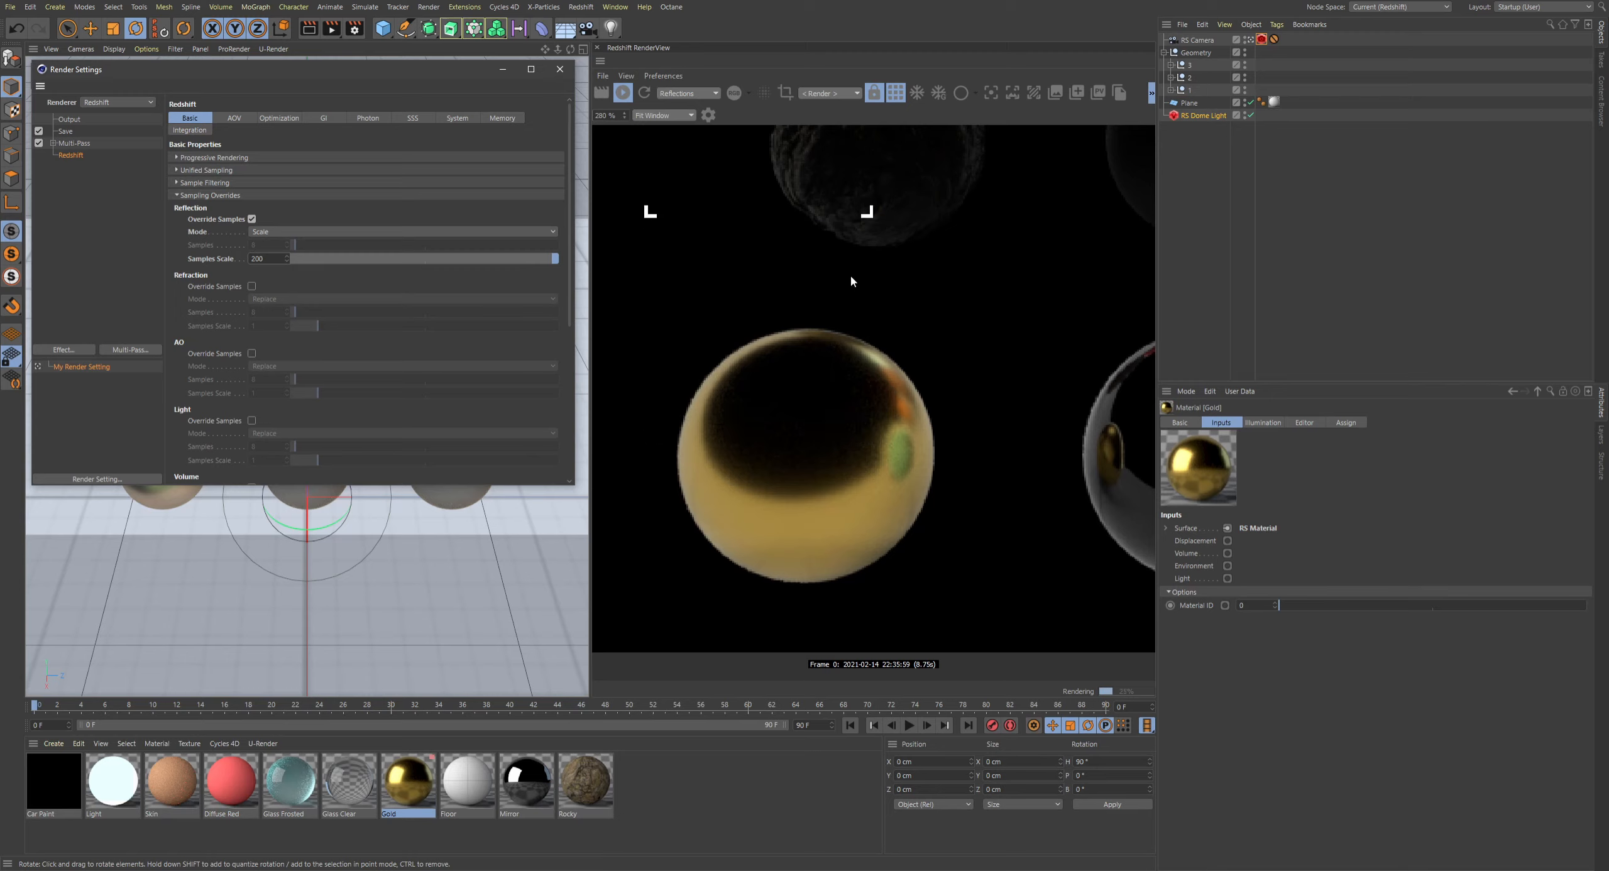
pyautogui.doubleClick(255, 259)
pyautogui.write('300')
pyautogui.press('Return')
# Return the render view to the Beauty pass and inspect all nine spheres
pyautogui.moveTo(981, 240); pyautogui.dragTo(918, 297, button='middle')
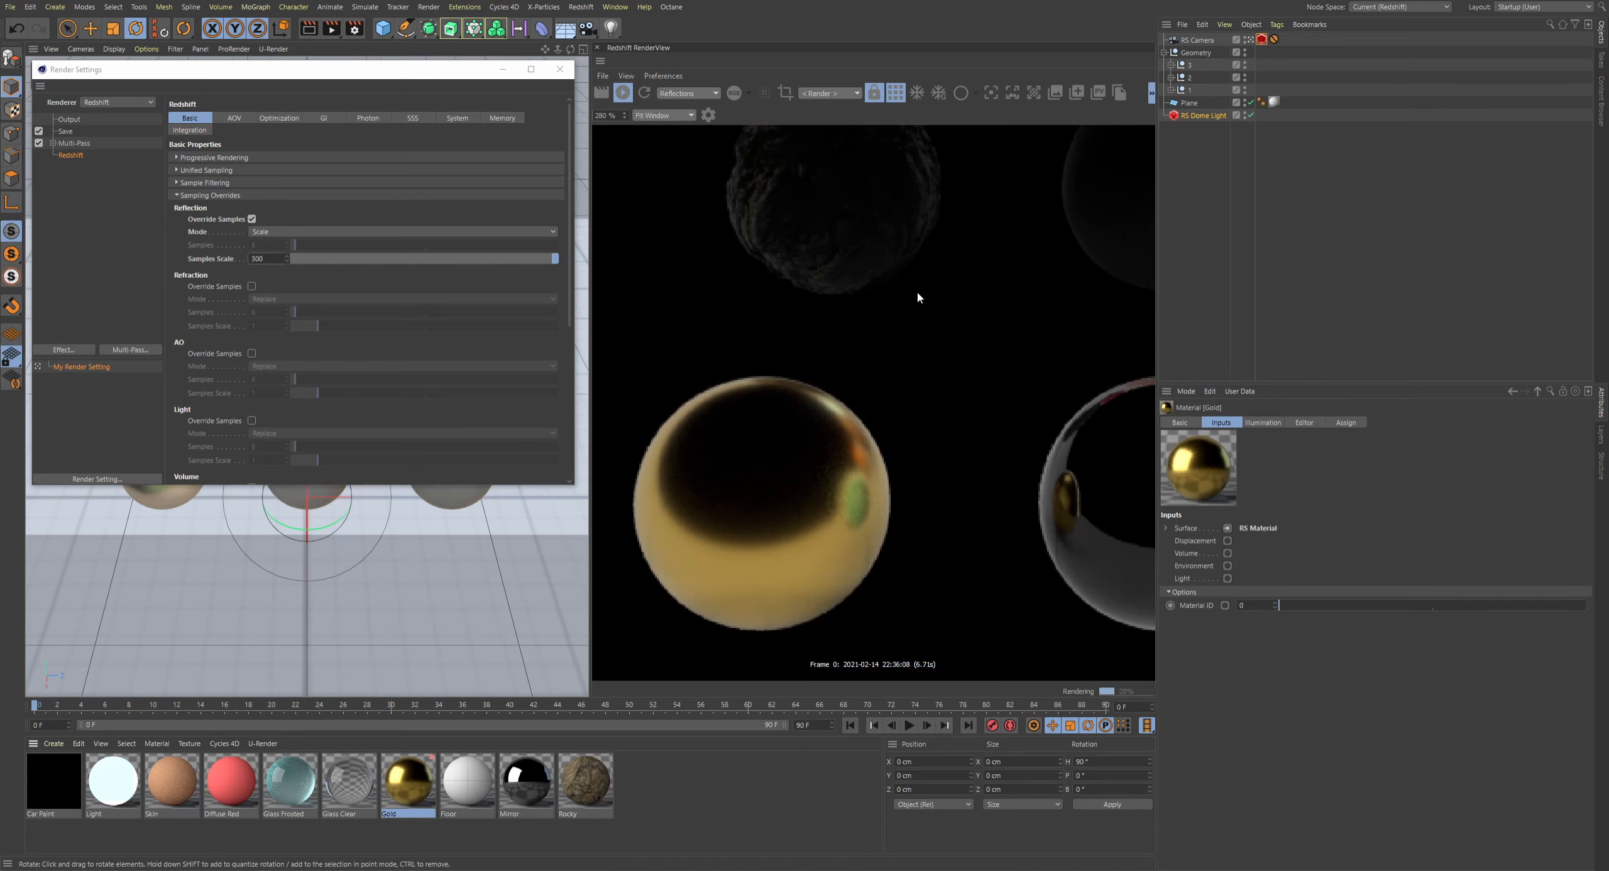
pyautogui.scroll(-5, 918, 297)
pyautogui.click(688, 93)
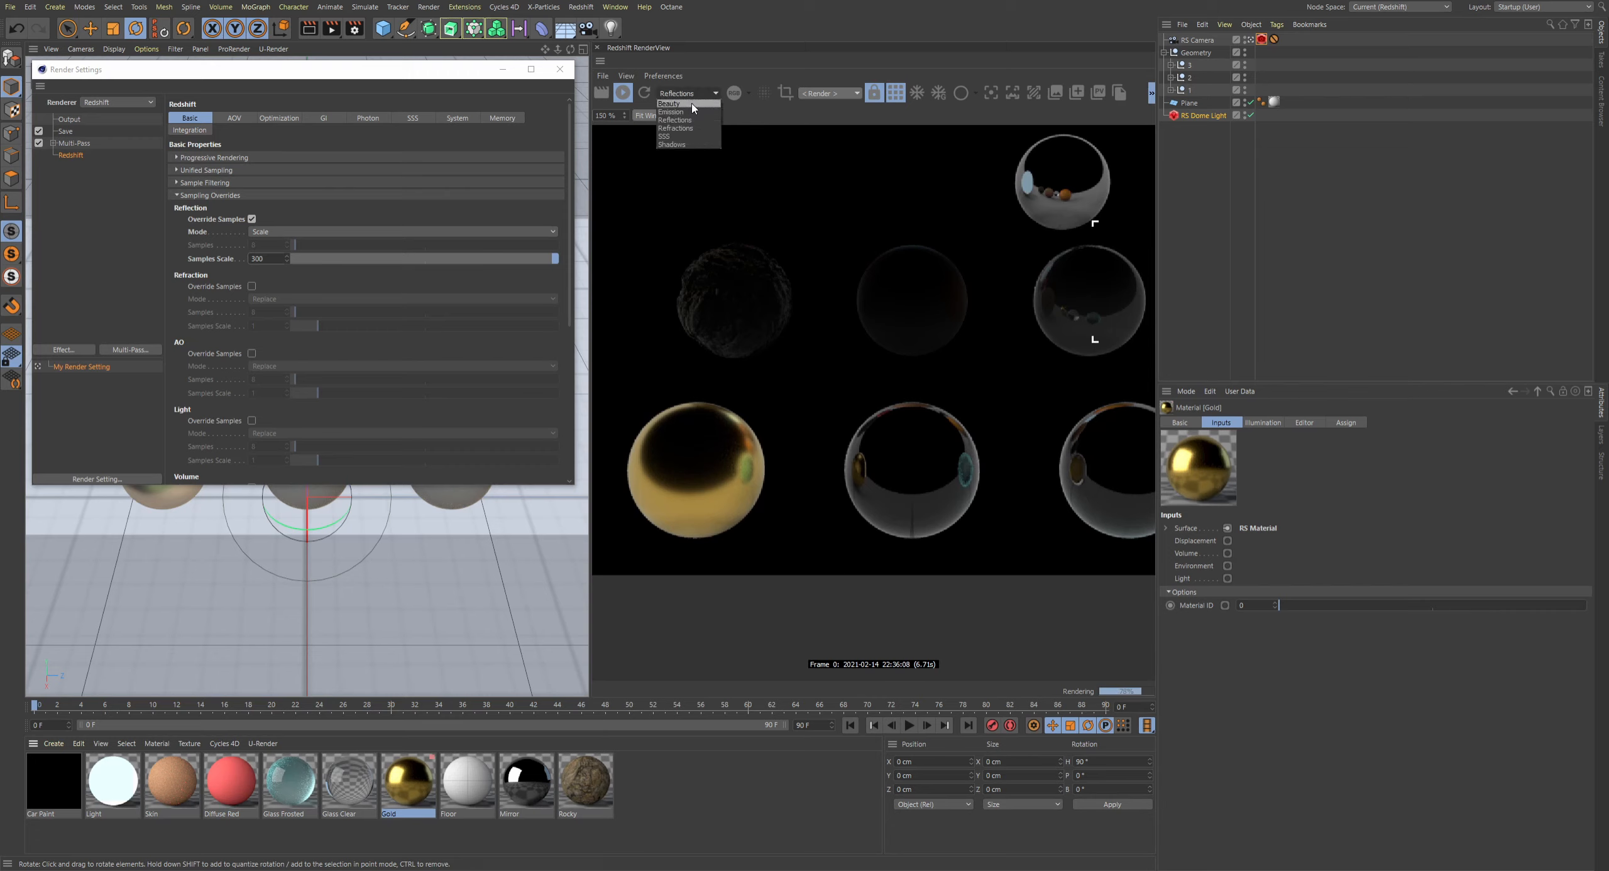
pyautogui.click(669, 103)
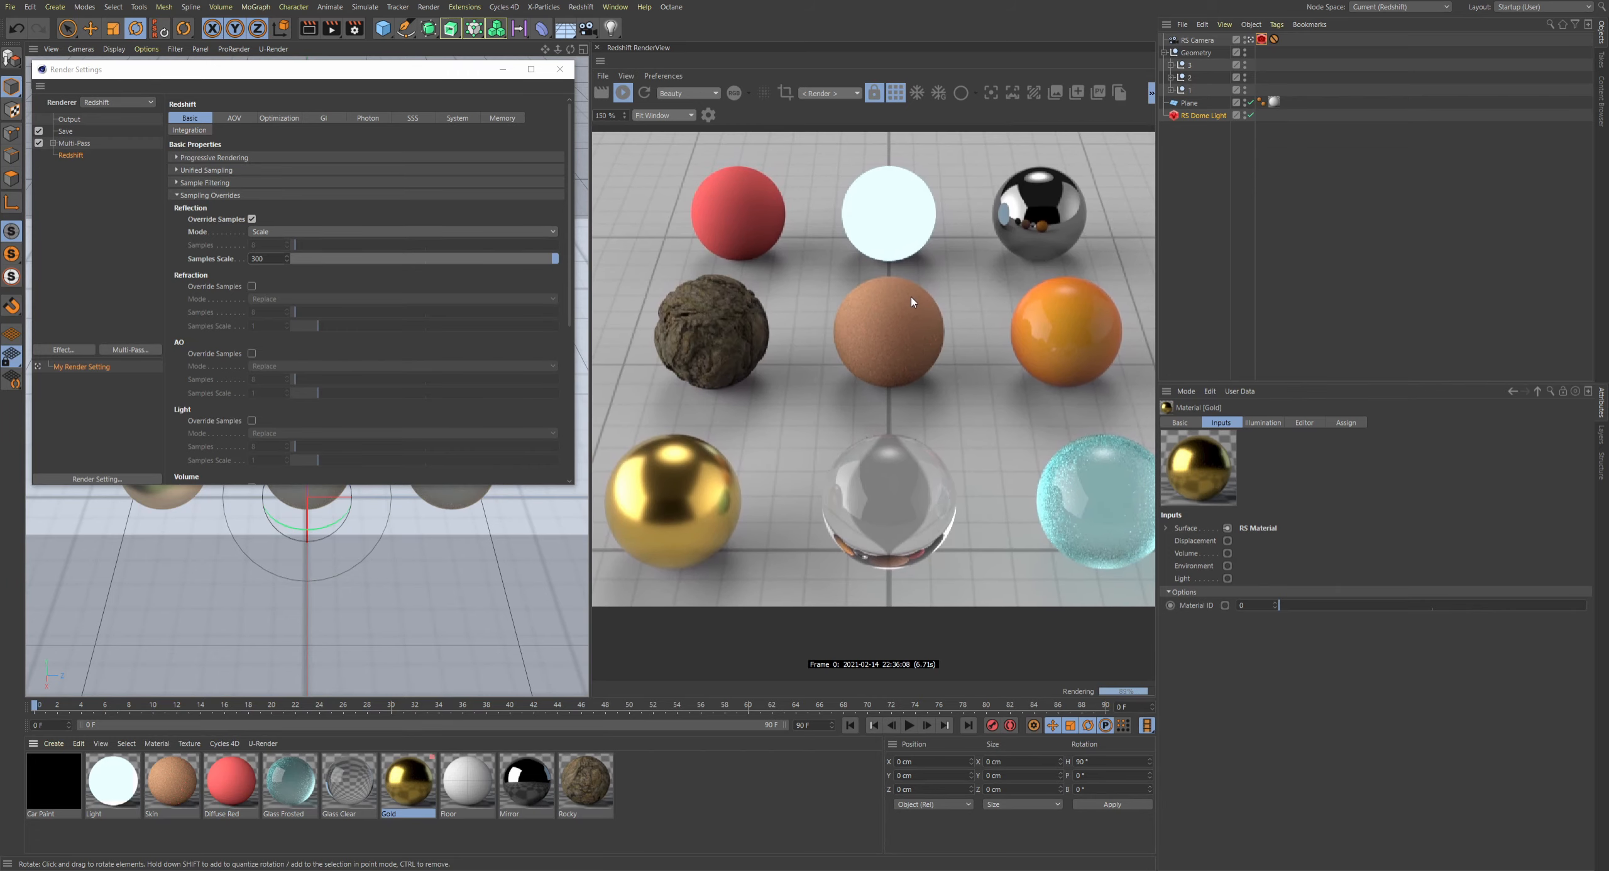
pyautogui.scroll(-5, 978, 304)
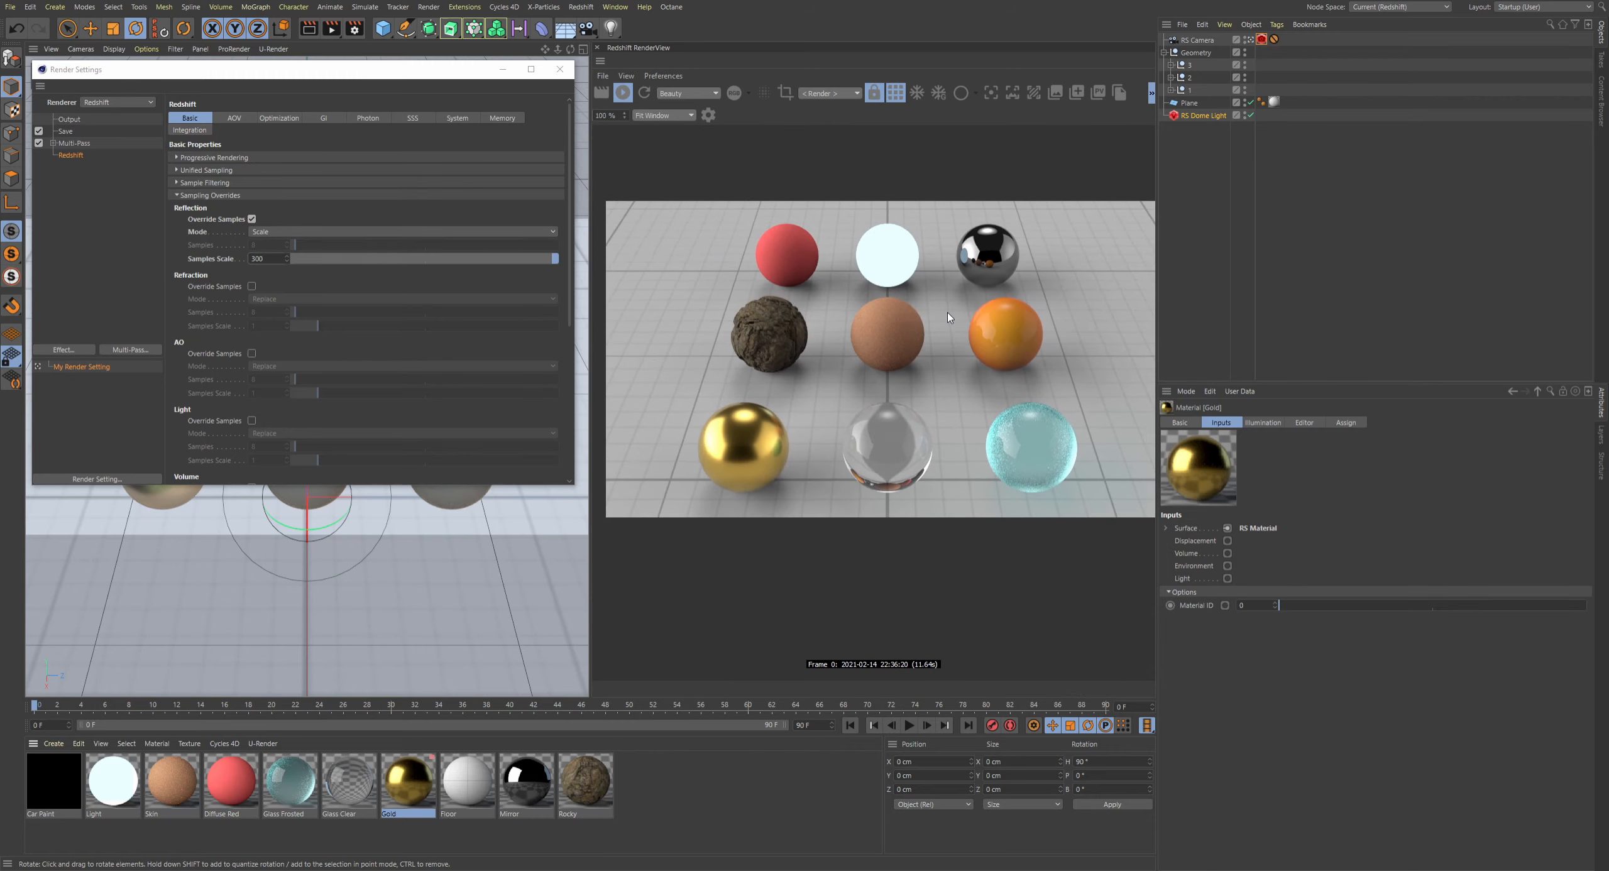
pyautogui.moveTo(877, 337); pyautogui.dragTo(871, 348, button='middle')
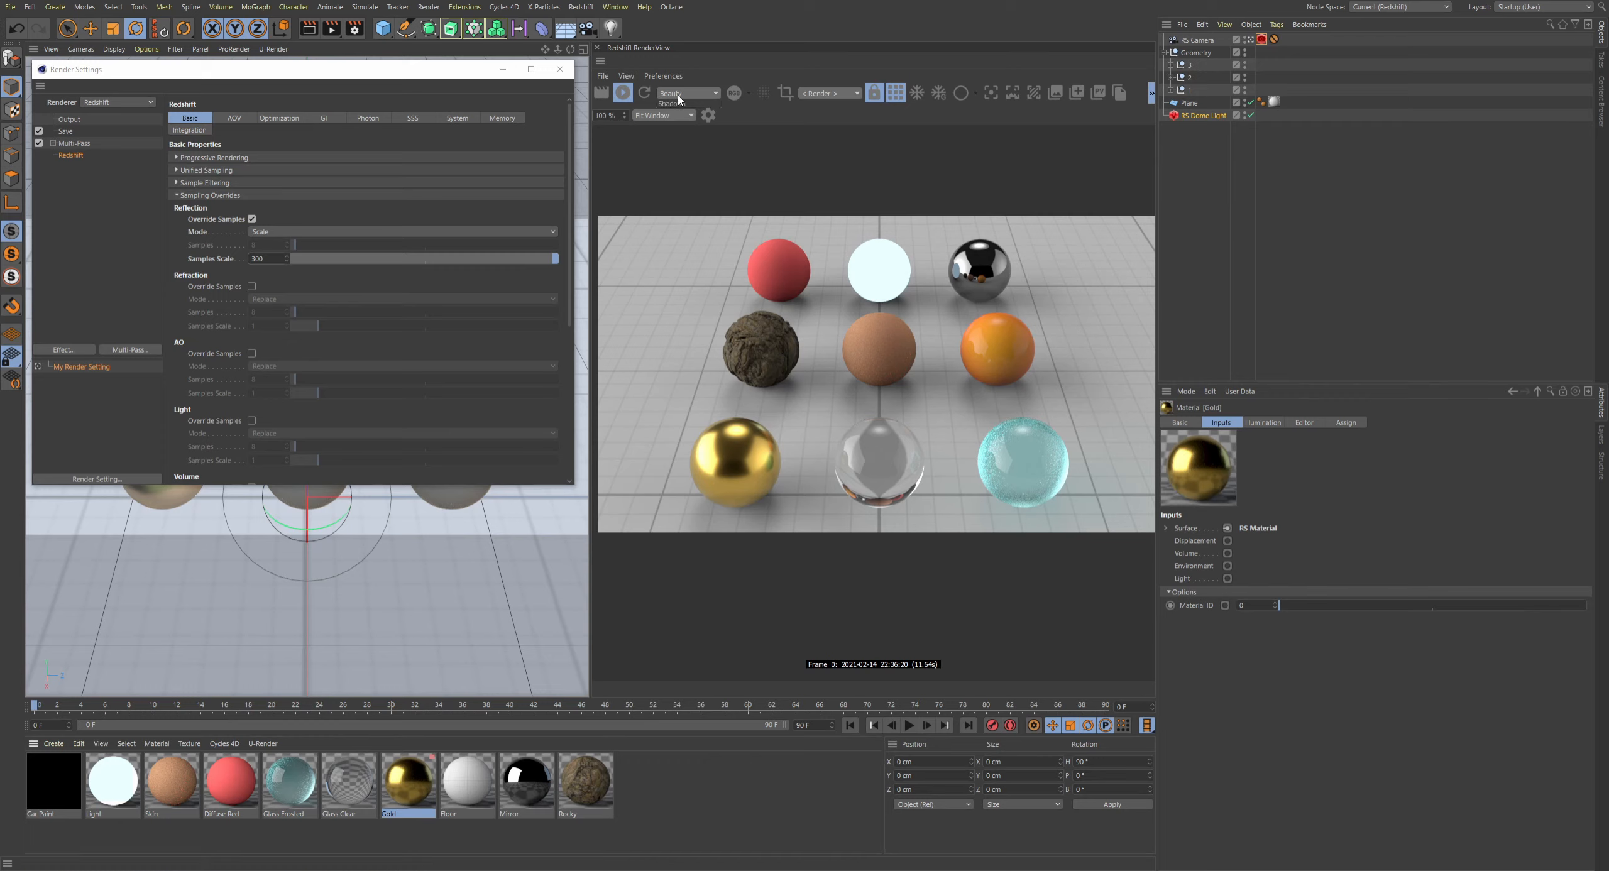
# Display the Refractions AOV and examine the noise in the frosted glass sphere up close
pyautogui.click(688, 93)
pyautogui.click(685, 126)
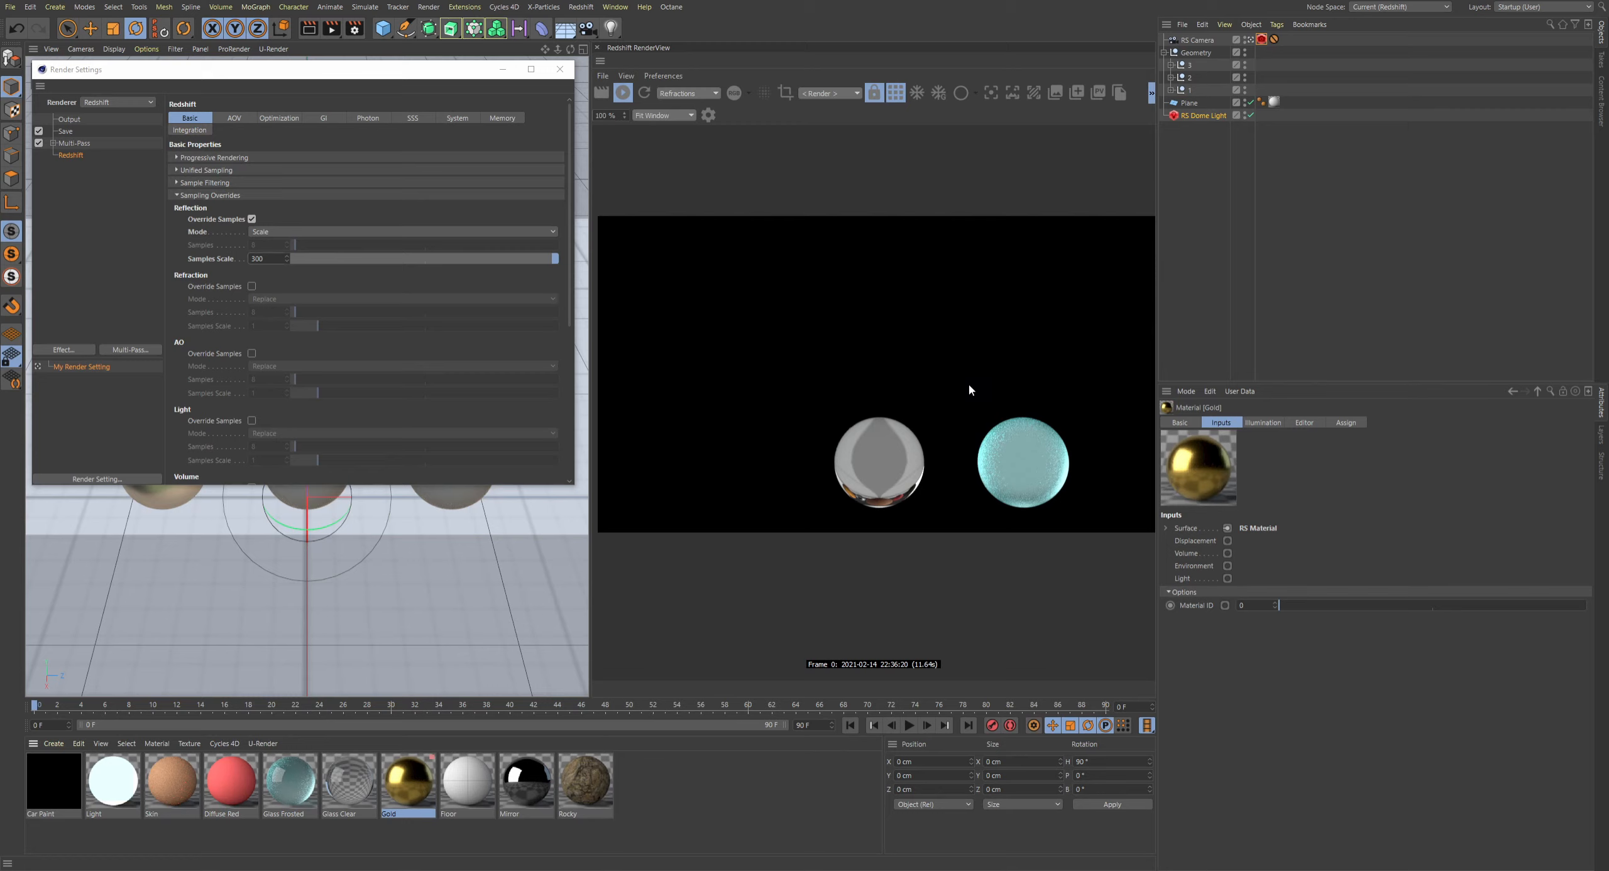
pyautogui.moveTo(969, 389); pyautogui.dragTo(945, 371, button='middle')
pyautogui.scroll(3, 949, 440)
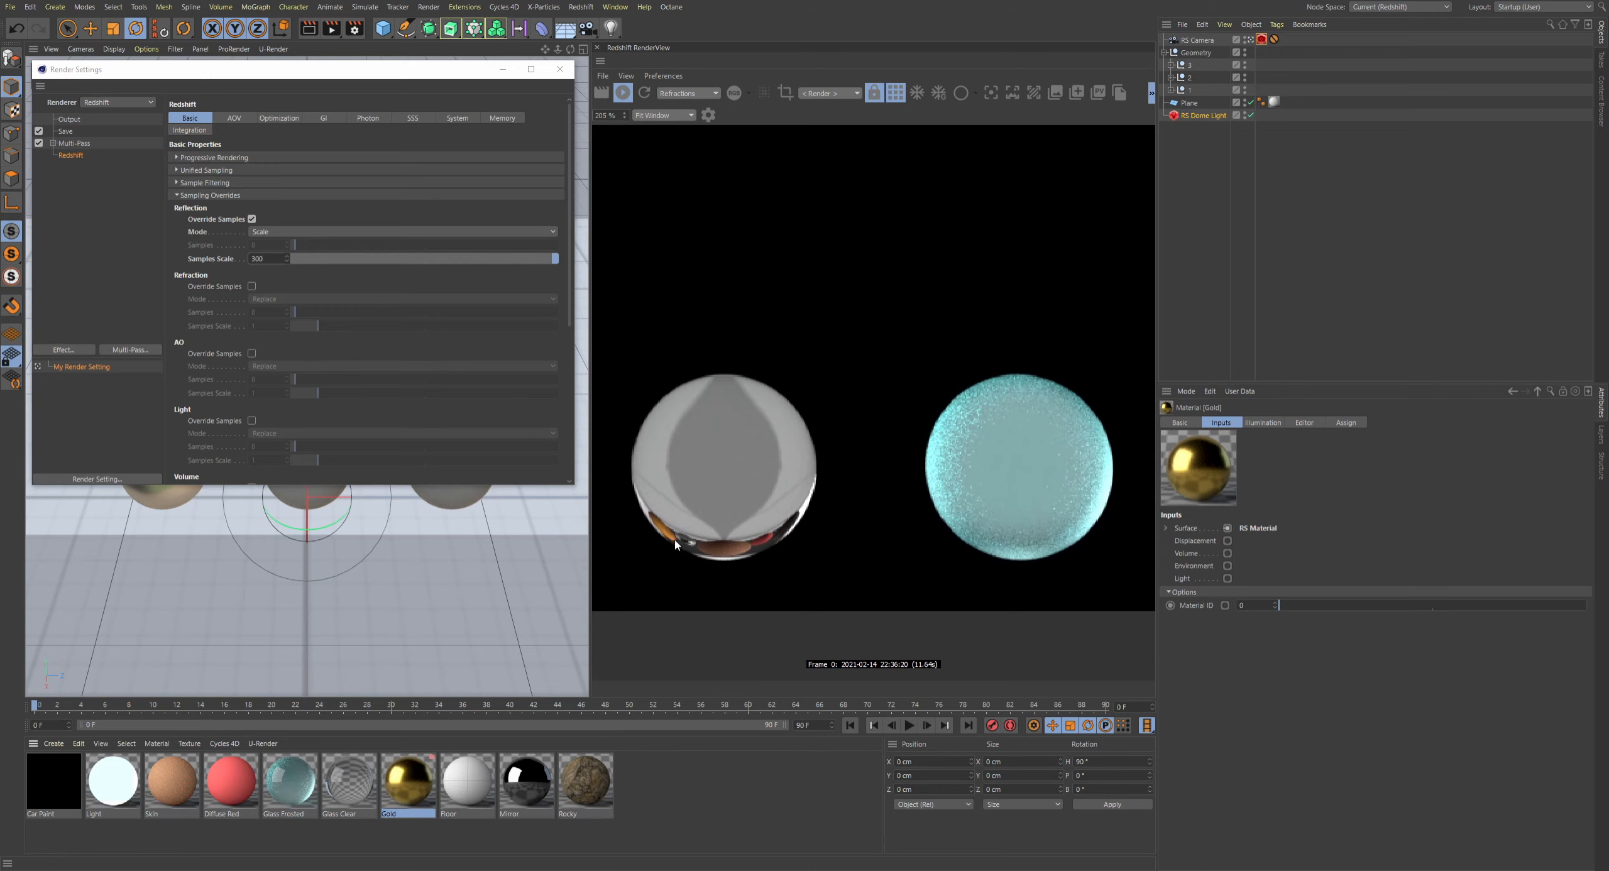
pyautogui.scroll(3, 723, 377)
pyautogui.moveTo(900, 291); pyautogui.dragTo(942, 381, button='middle')
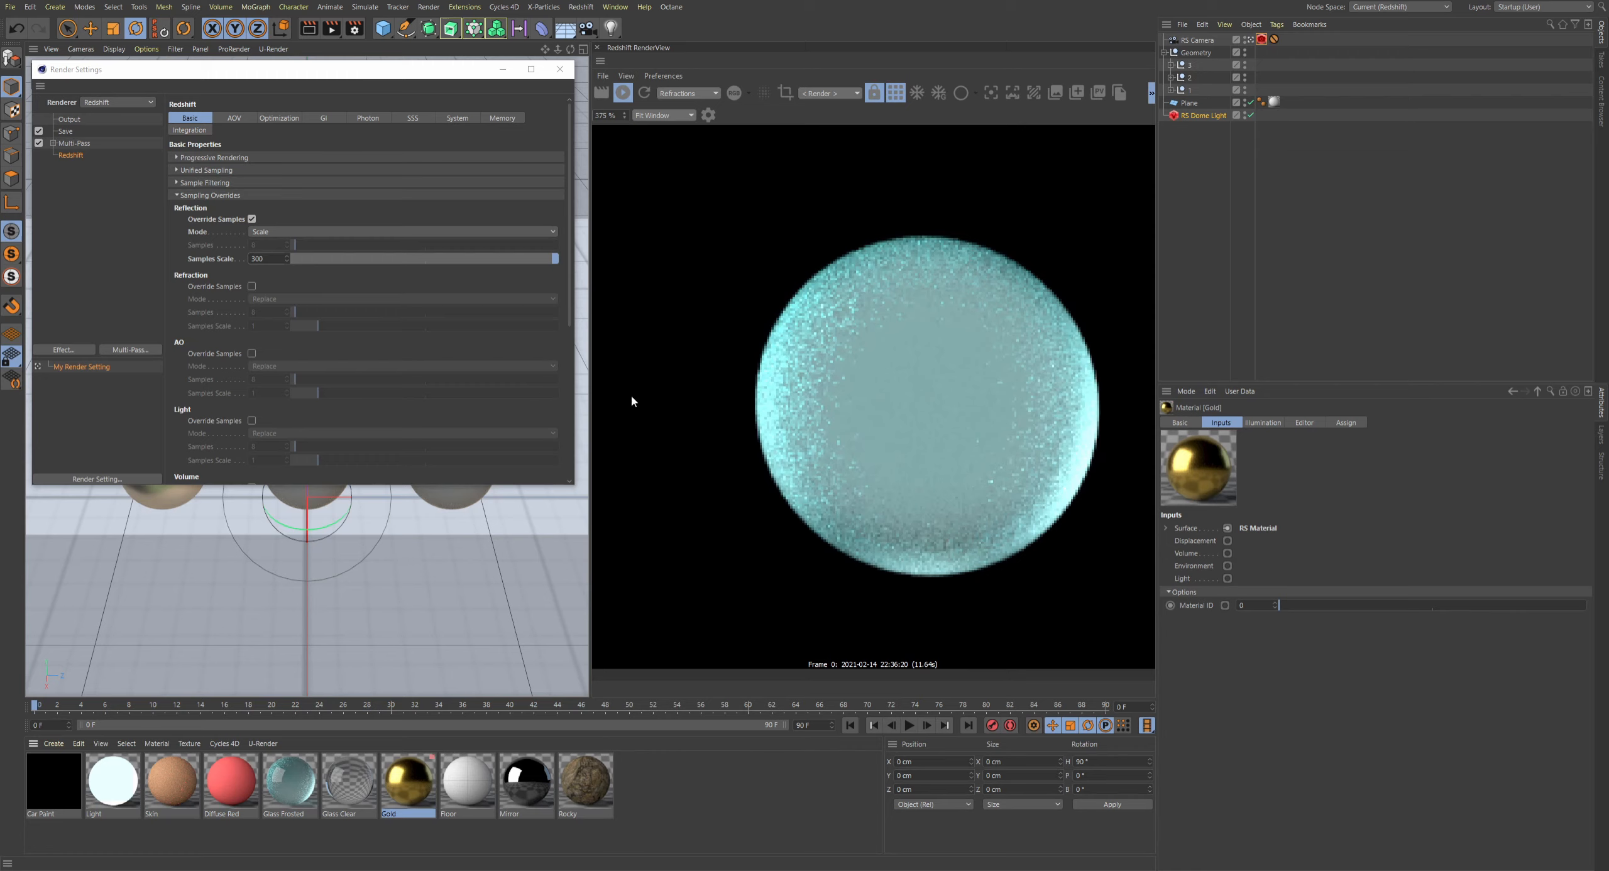
# Enable the Refraction sample override in Scale mode with a samples scale of 50
pyautogui.moveTo(403, 73); pyautogui.dragTo(411, 76)
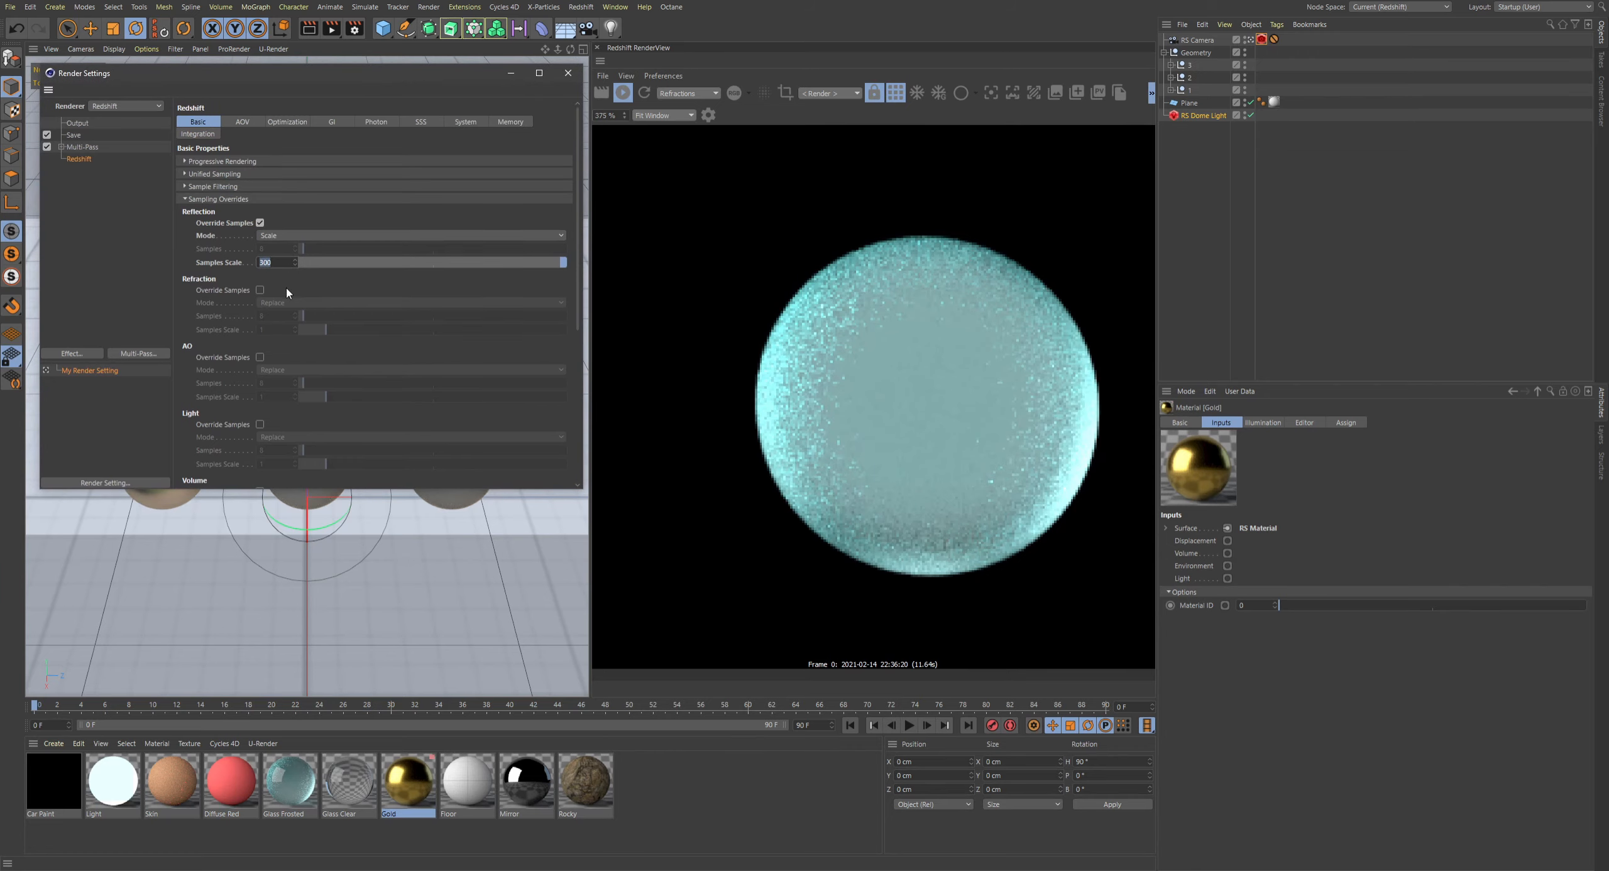
pyautogui.press('Return')
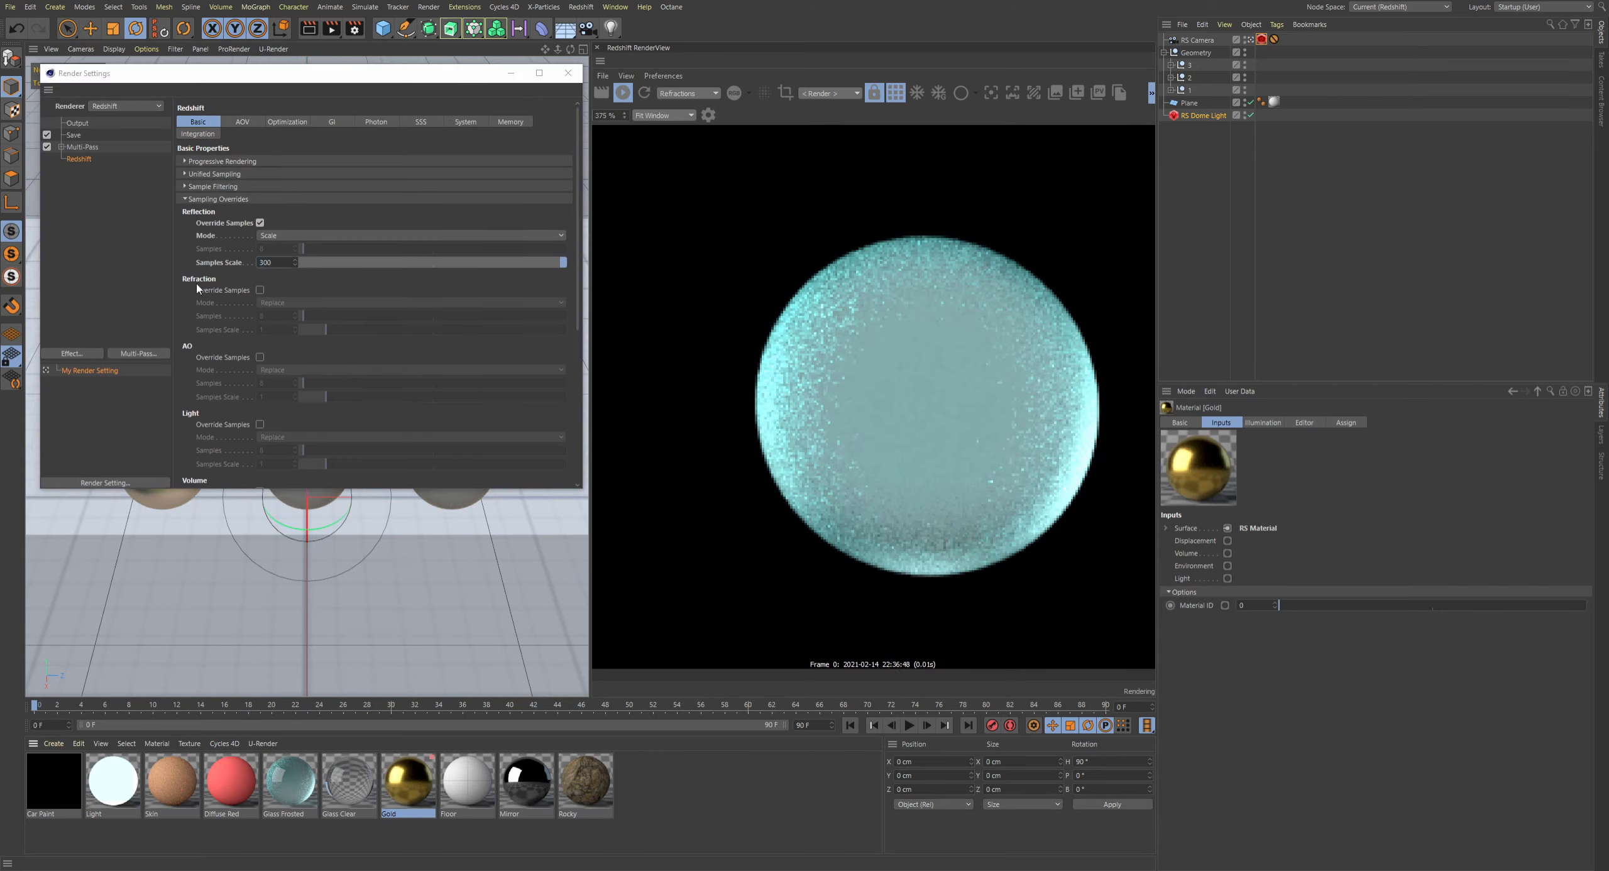
pyautogui.click(260, 289)
pyautogui.click(277, 302)
pyautogui.click(286, 330)
pyautogui.click(276, 330)
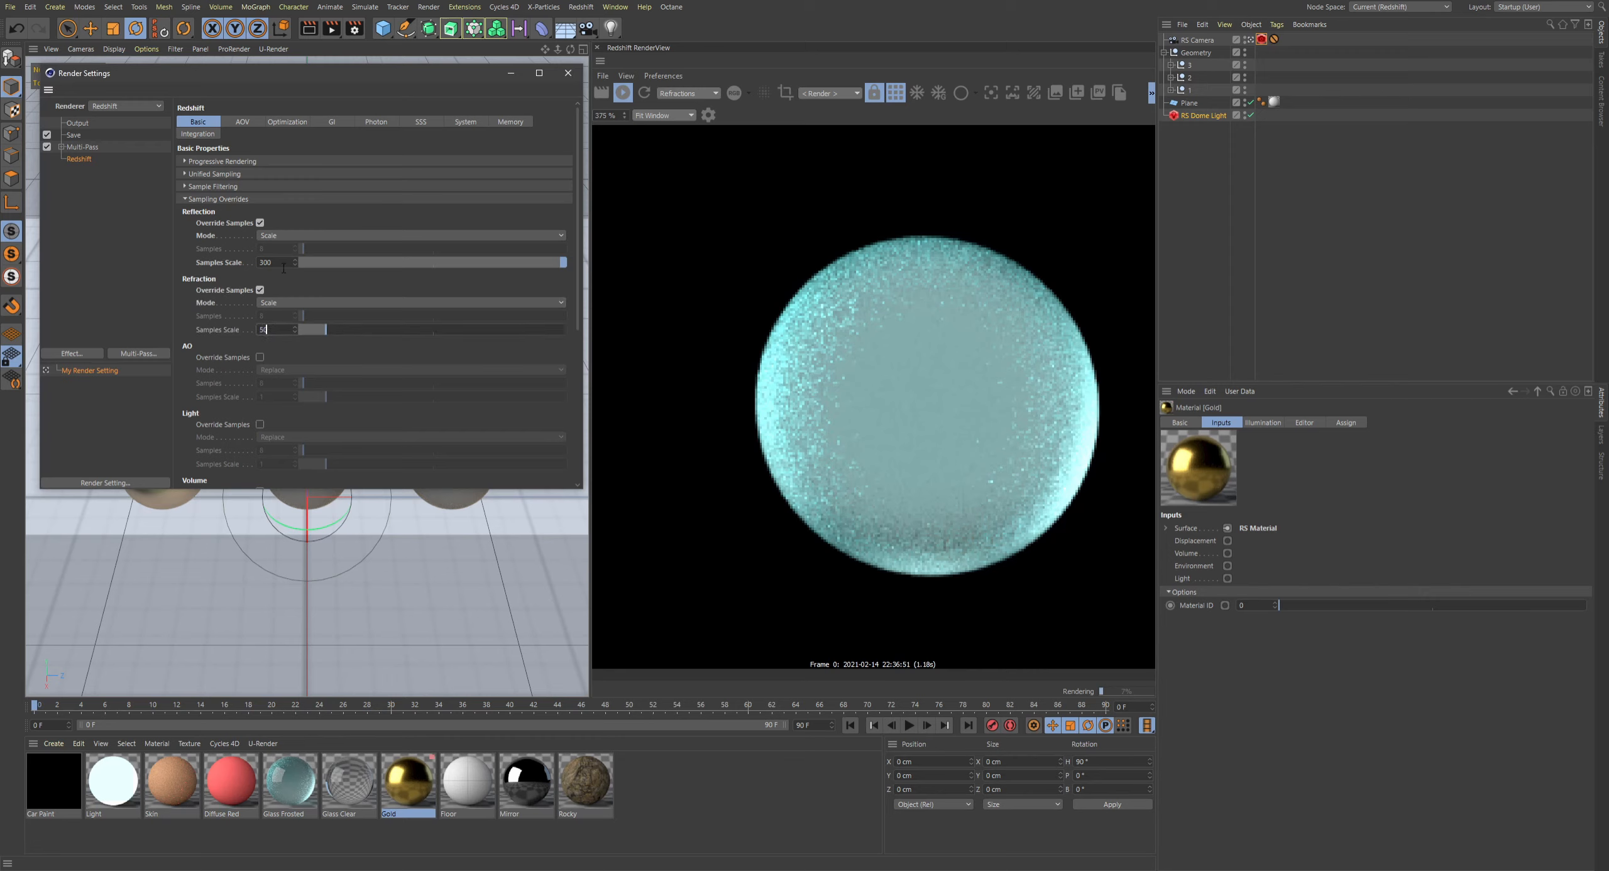
pyautogui.write('50')
pyautogui.press('Return')
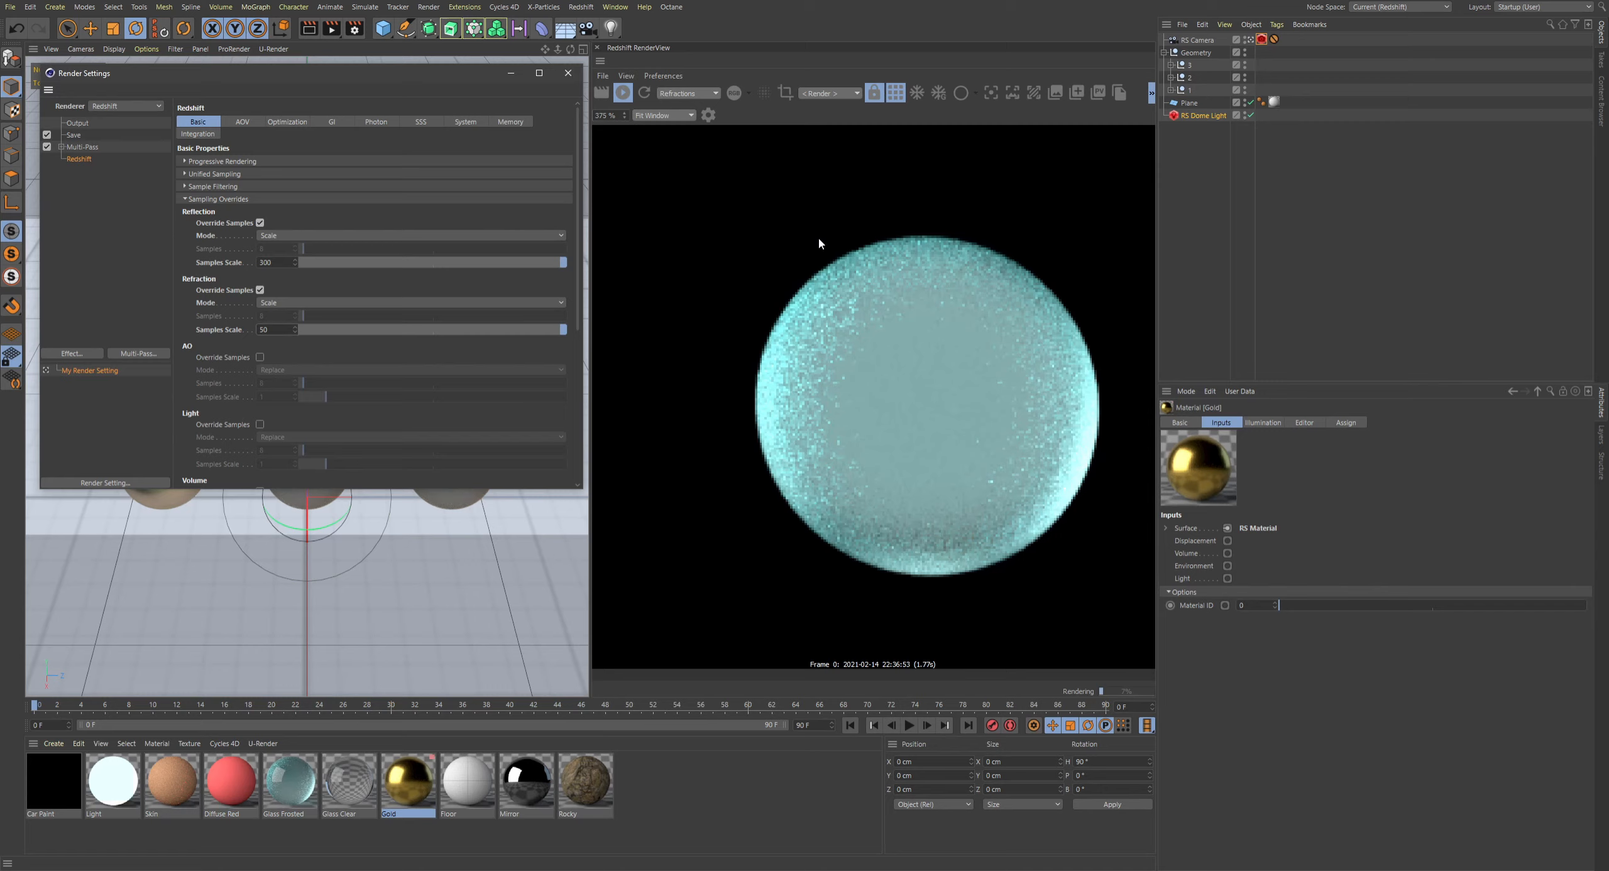
# Turn on the render region and fit it tightly around the frosted glass sphere
pyautogui.click(786, 93)
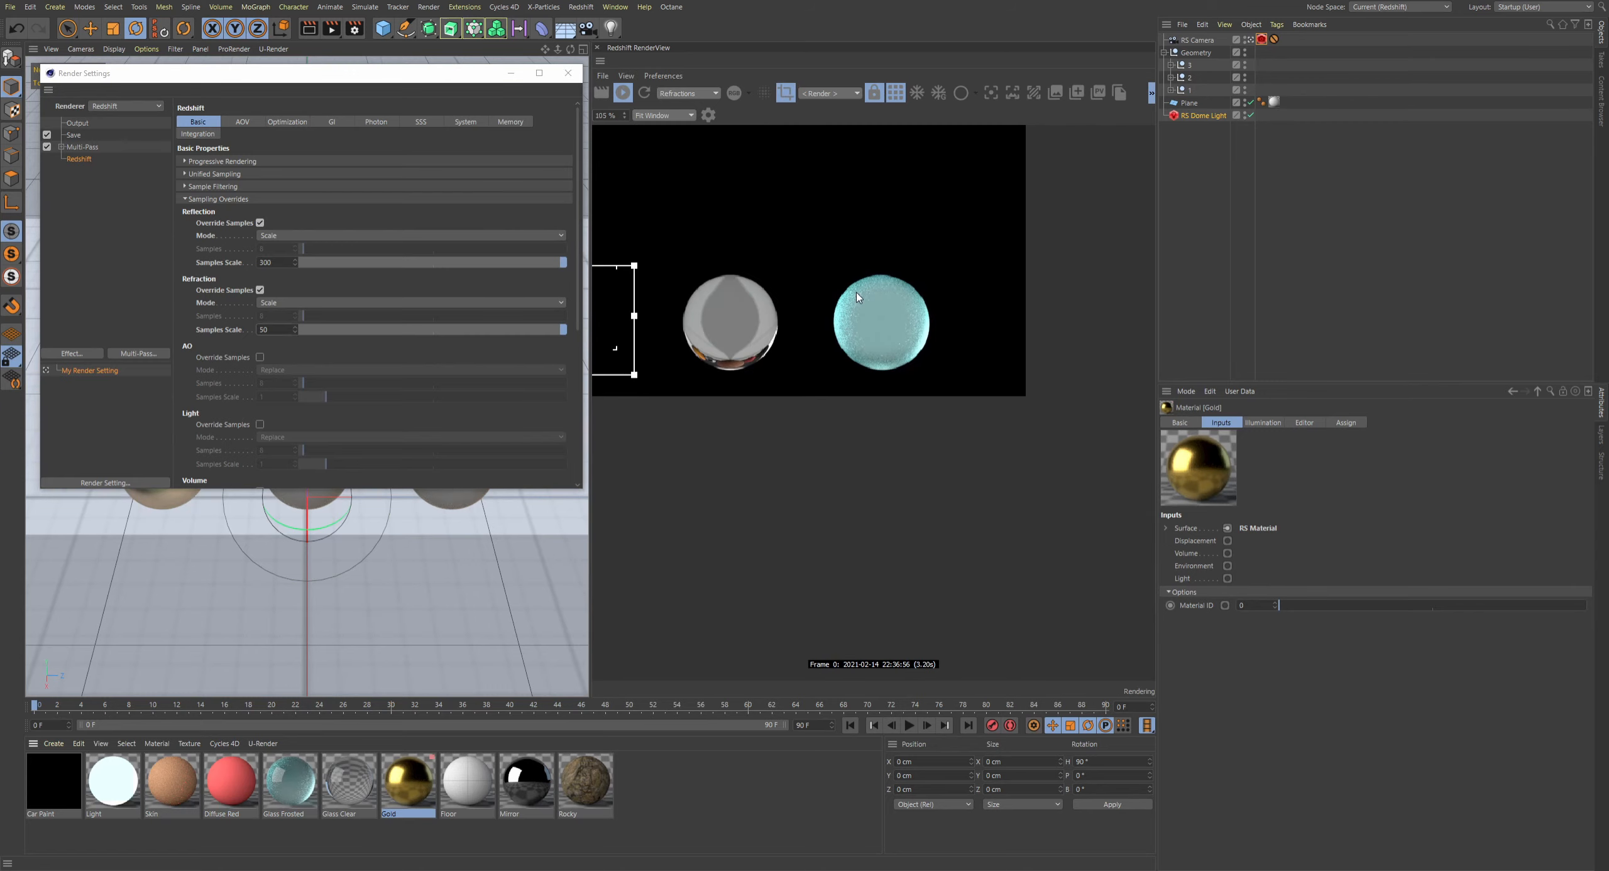
pyautogui.moveTo(636, 262); pyautogui.dragTo(937, 260)
pyautogui.moveTo(826, 295); pyautogui.dragTo(1003, 337, button='middle')
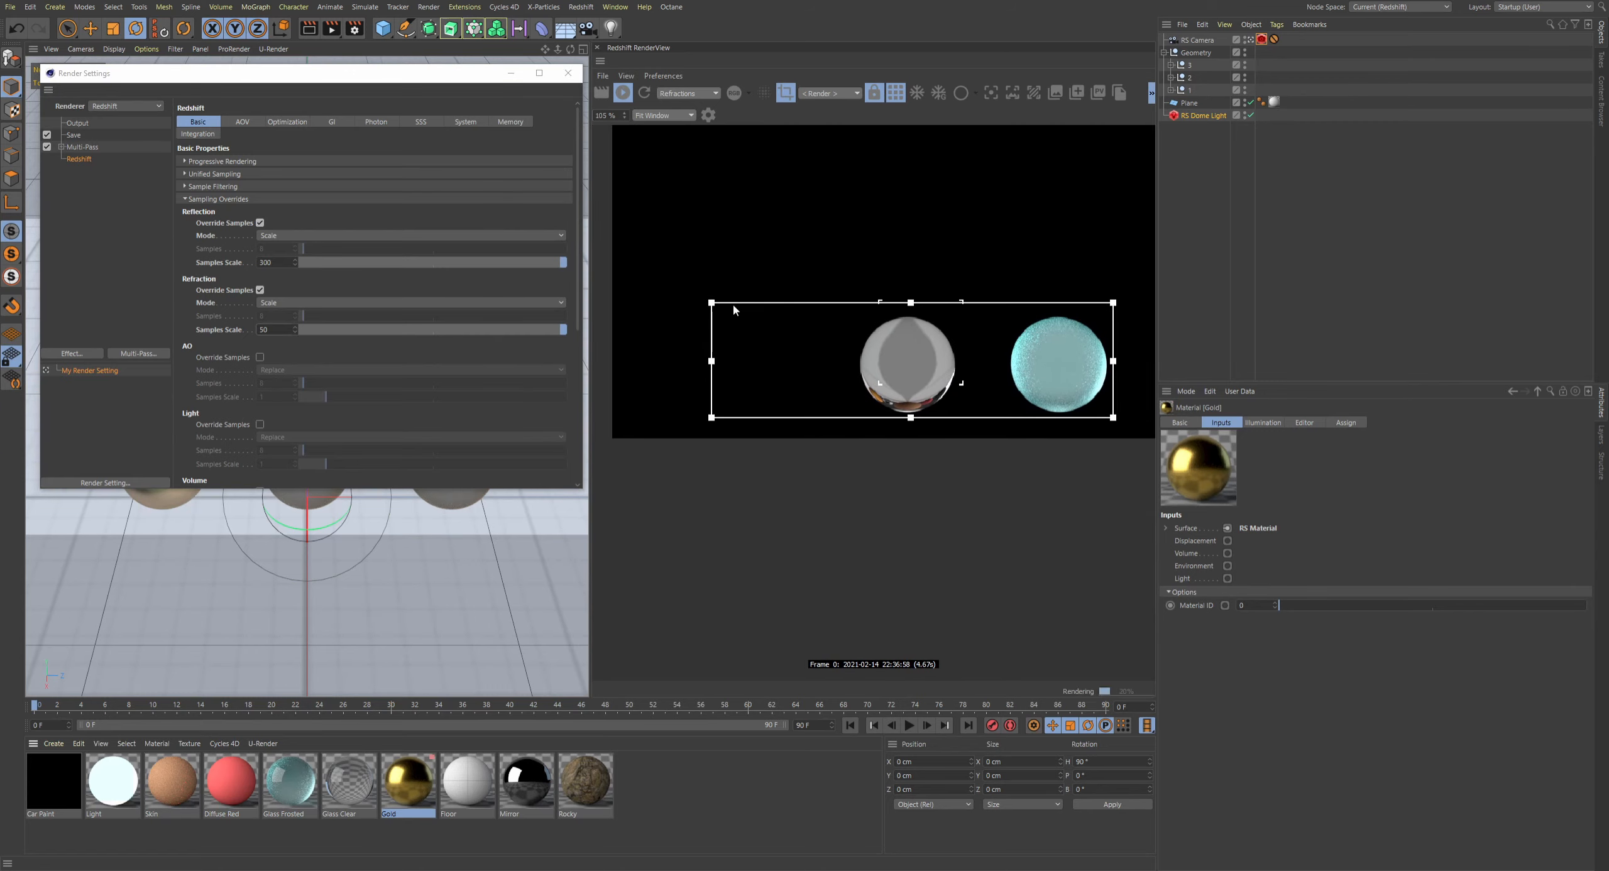
pyautogui.moveTo(712, 303); pyautogui.dragTo(1003, 305)
pyautogui.scroll(5, 983, 383)
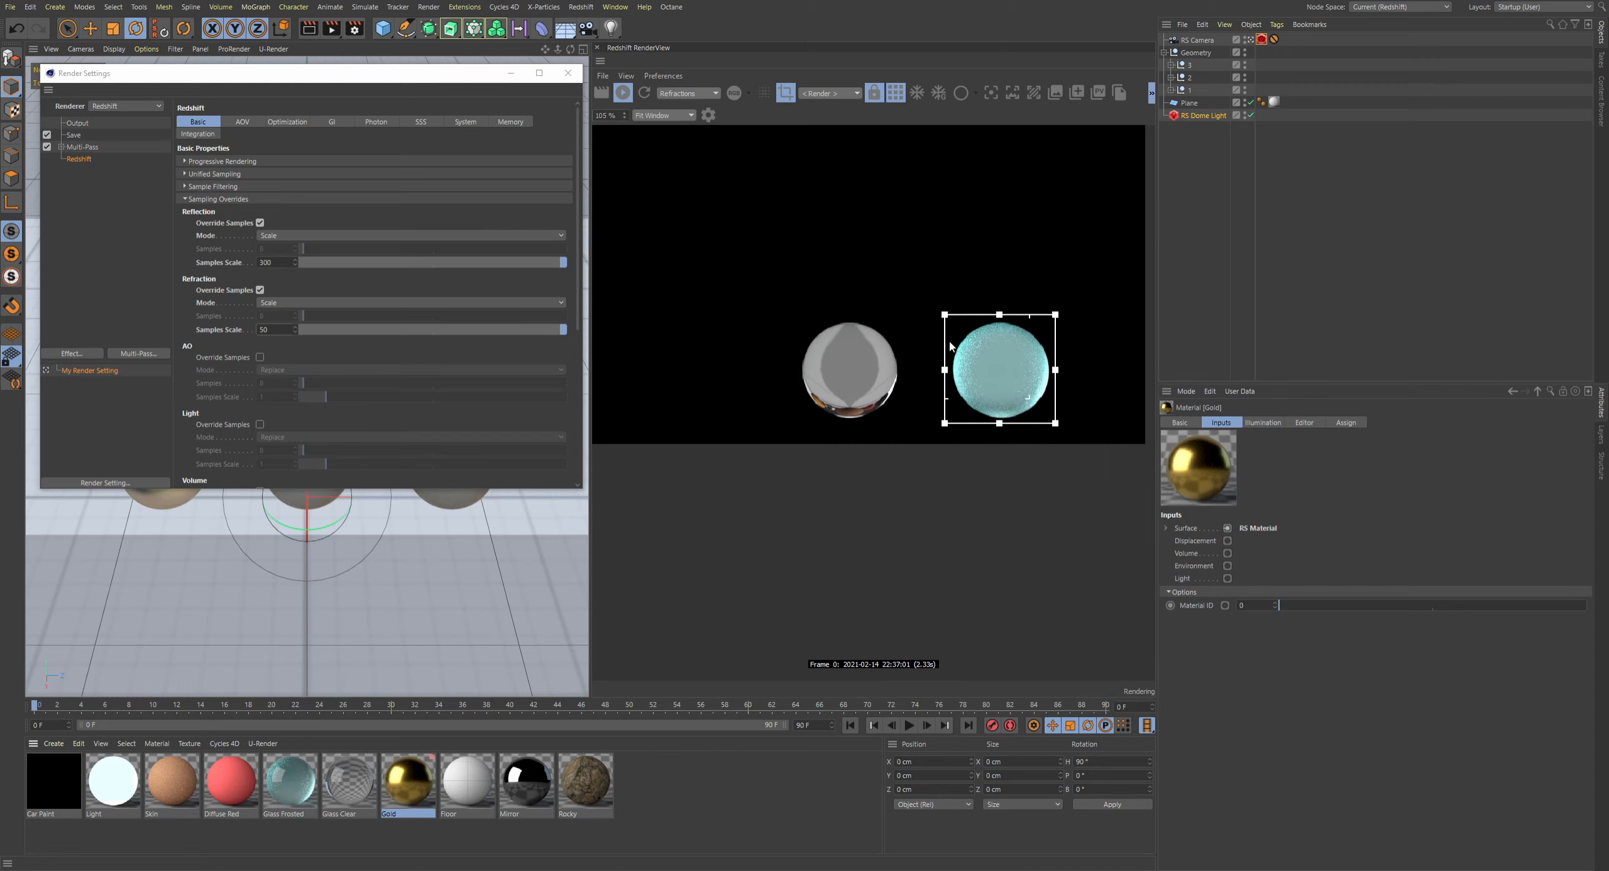
pyautogui.moveTo(983, 383); pyautogui.dragTo(948, 353, button='middle')
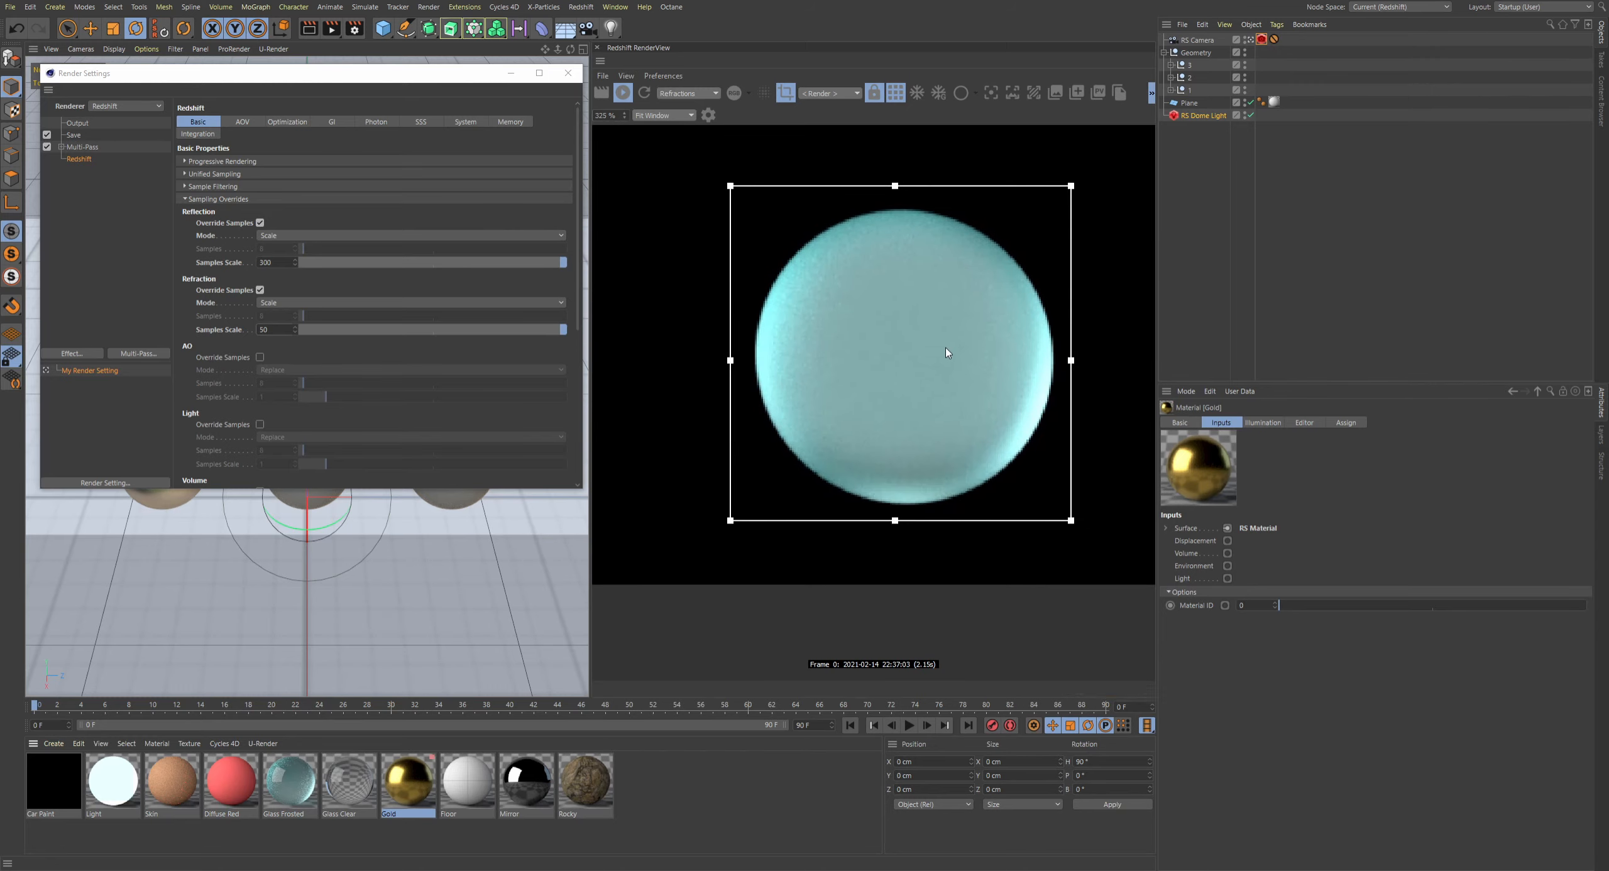
# Raise the Refraction override's samples scale through 100 to 150 and display the Beauty pass
pyautogui.click(263, 330)
pyautogui.write('100')
pyautogui.press('Return')
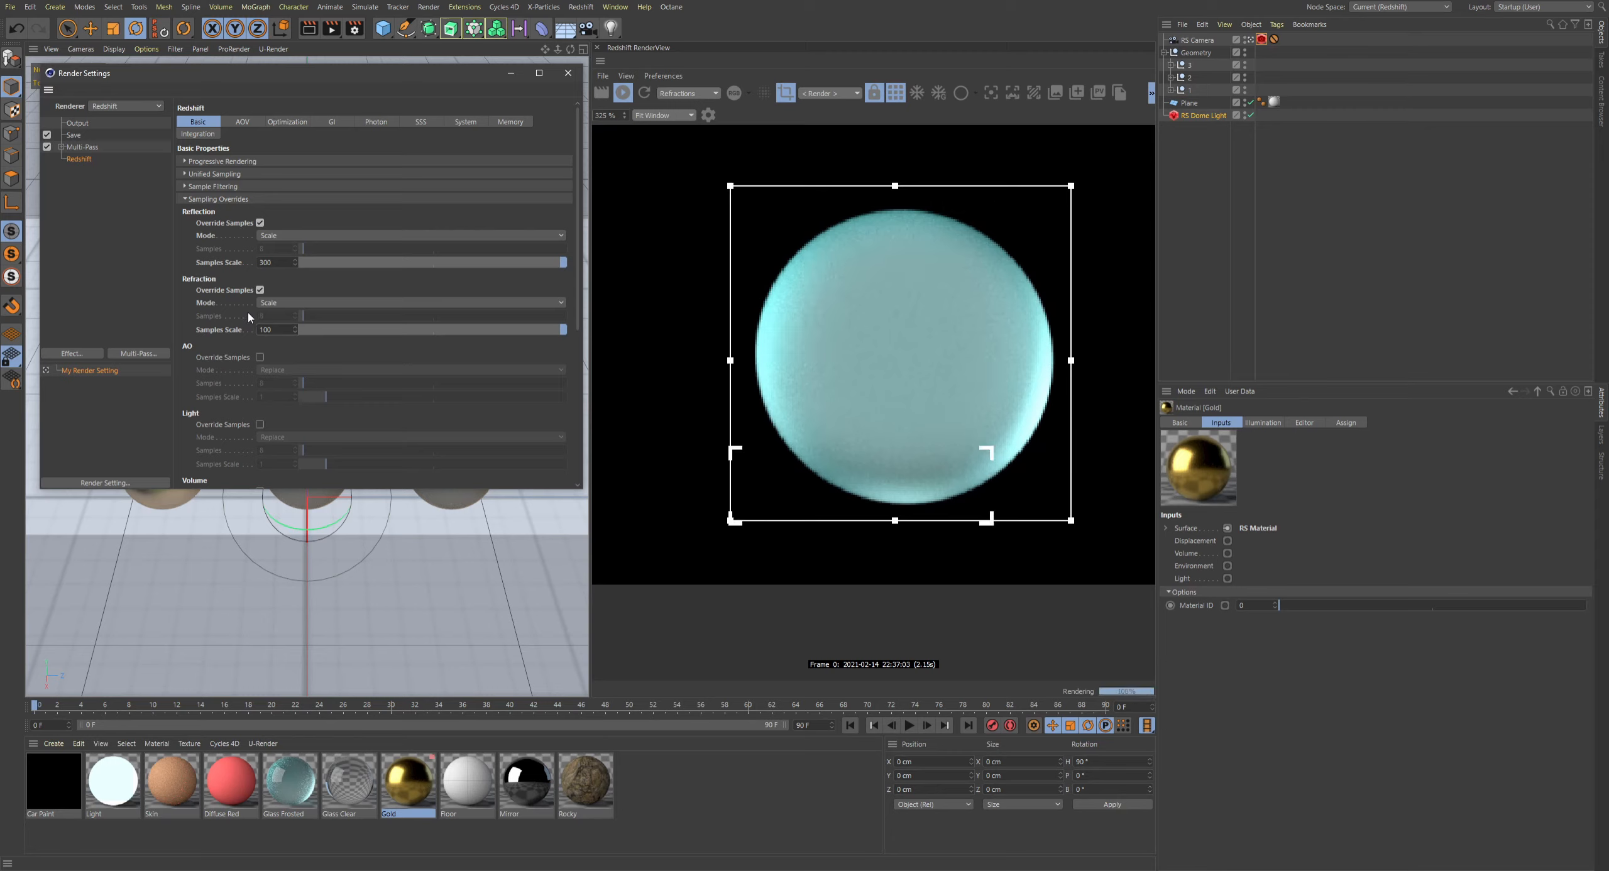
pyautogui.click(271, 329)
pyautogui.write('150')
pyautogui.press('Return')
pyautogui.click(685, 94)
pyautogui.click(679, 99)
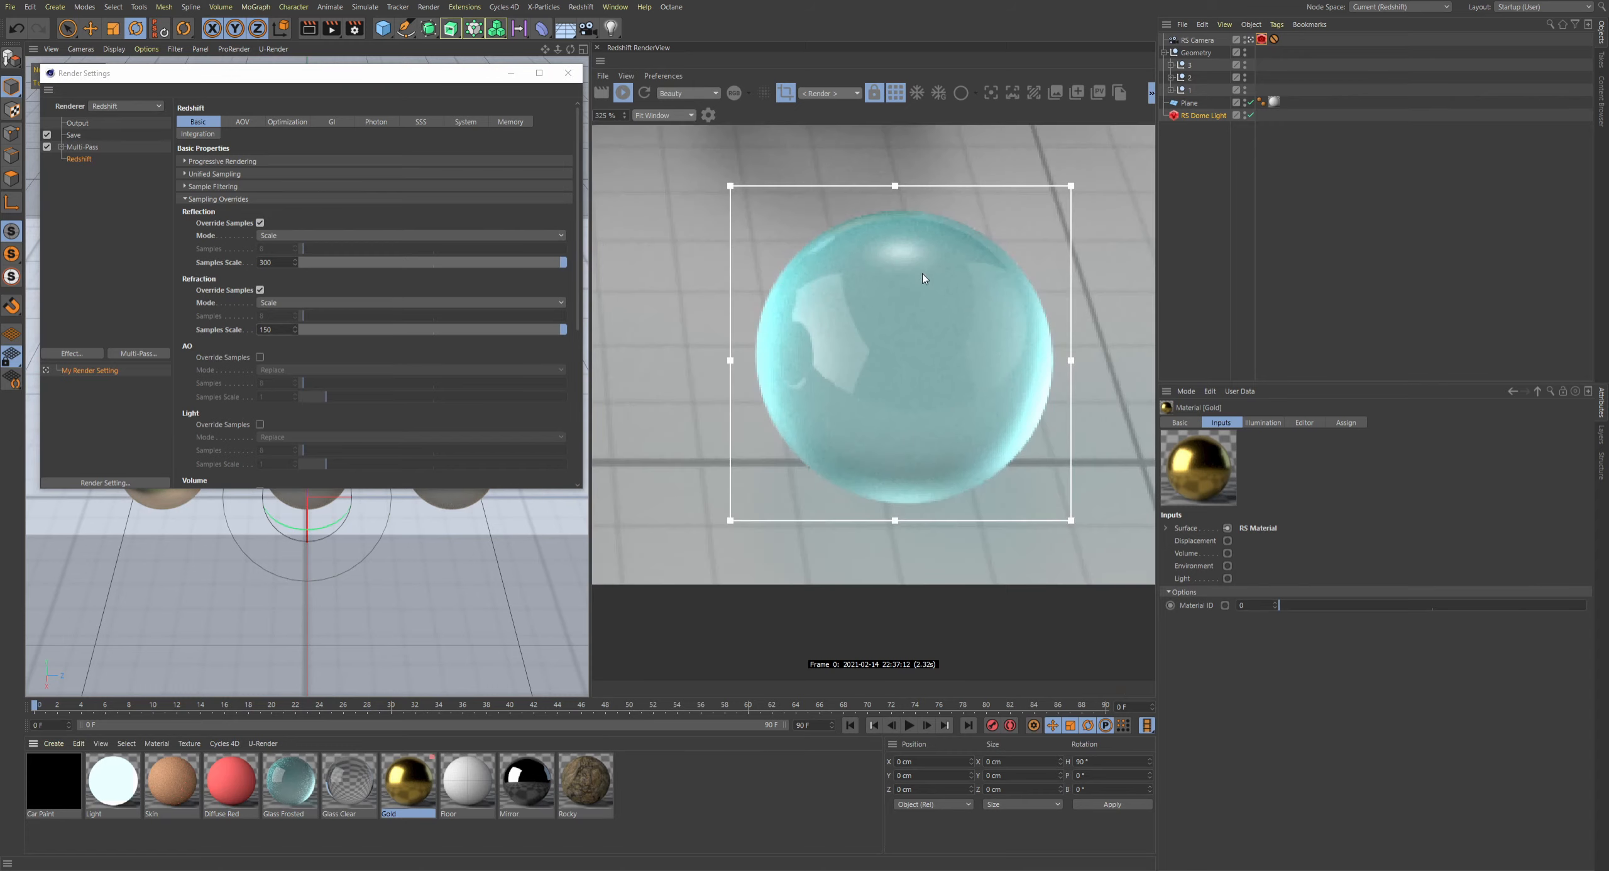
# Set the Refraction override's samples scale to 300 and check the frosted glass sphere alongside the others
pyautogui.doubleClick(286, 330)
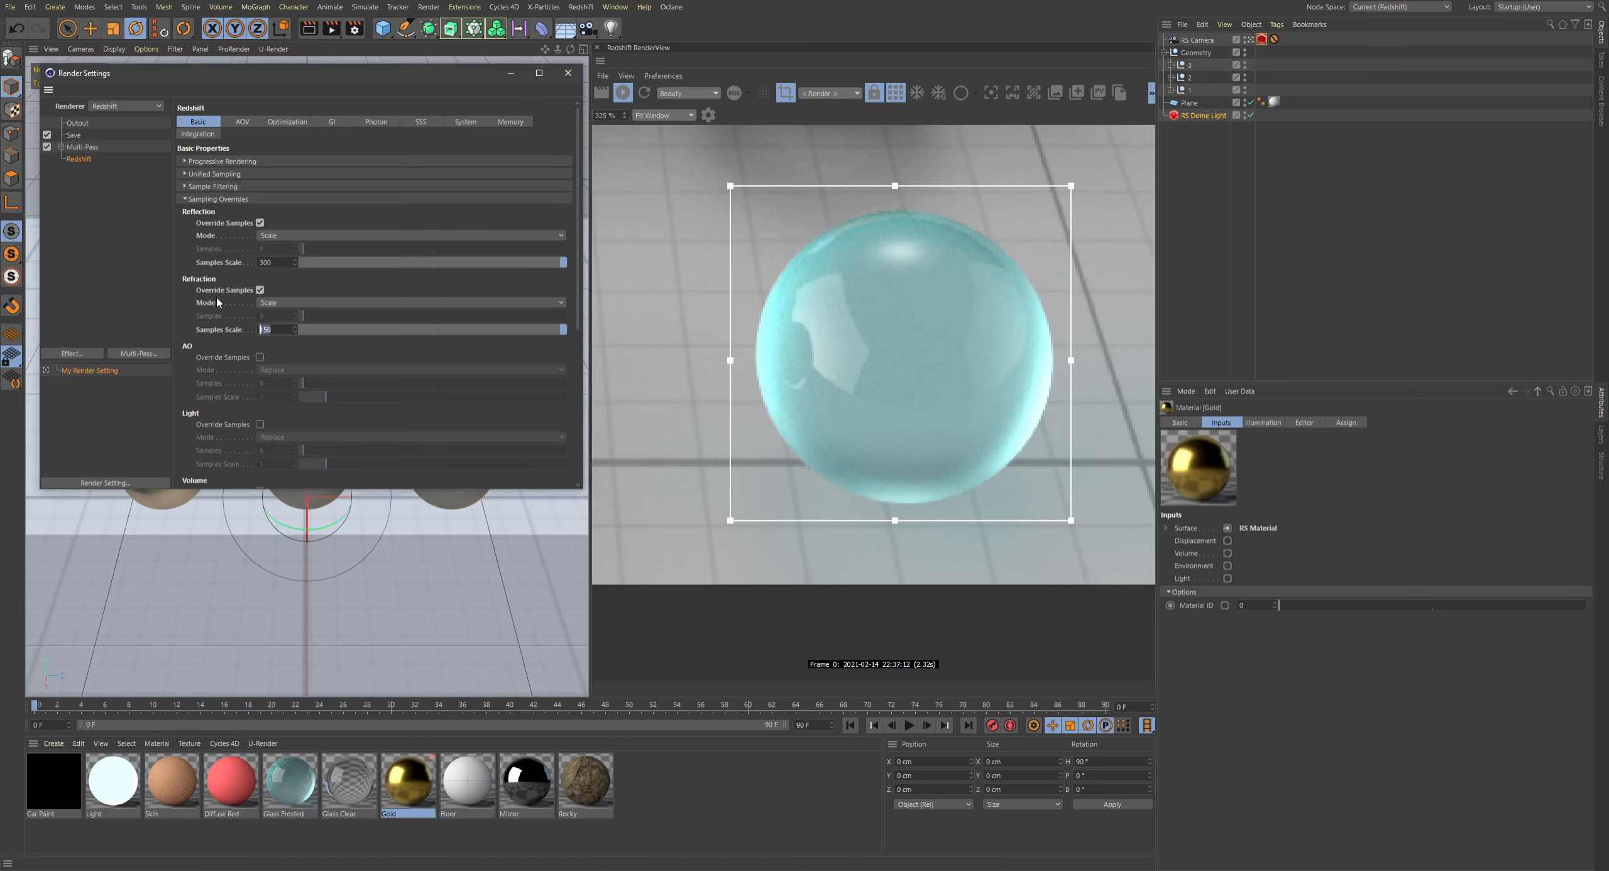
pyautogui.write('300')
pyautogui.press('Return')
pyautogui.scroll(-3, 862, 340)
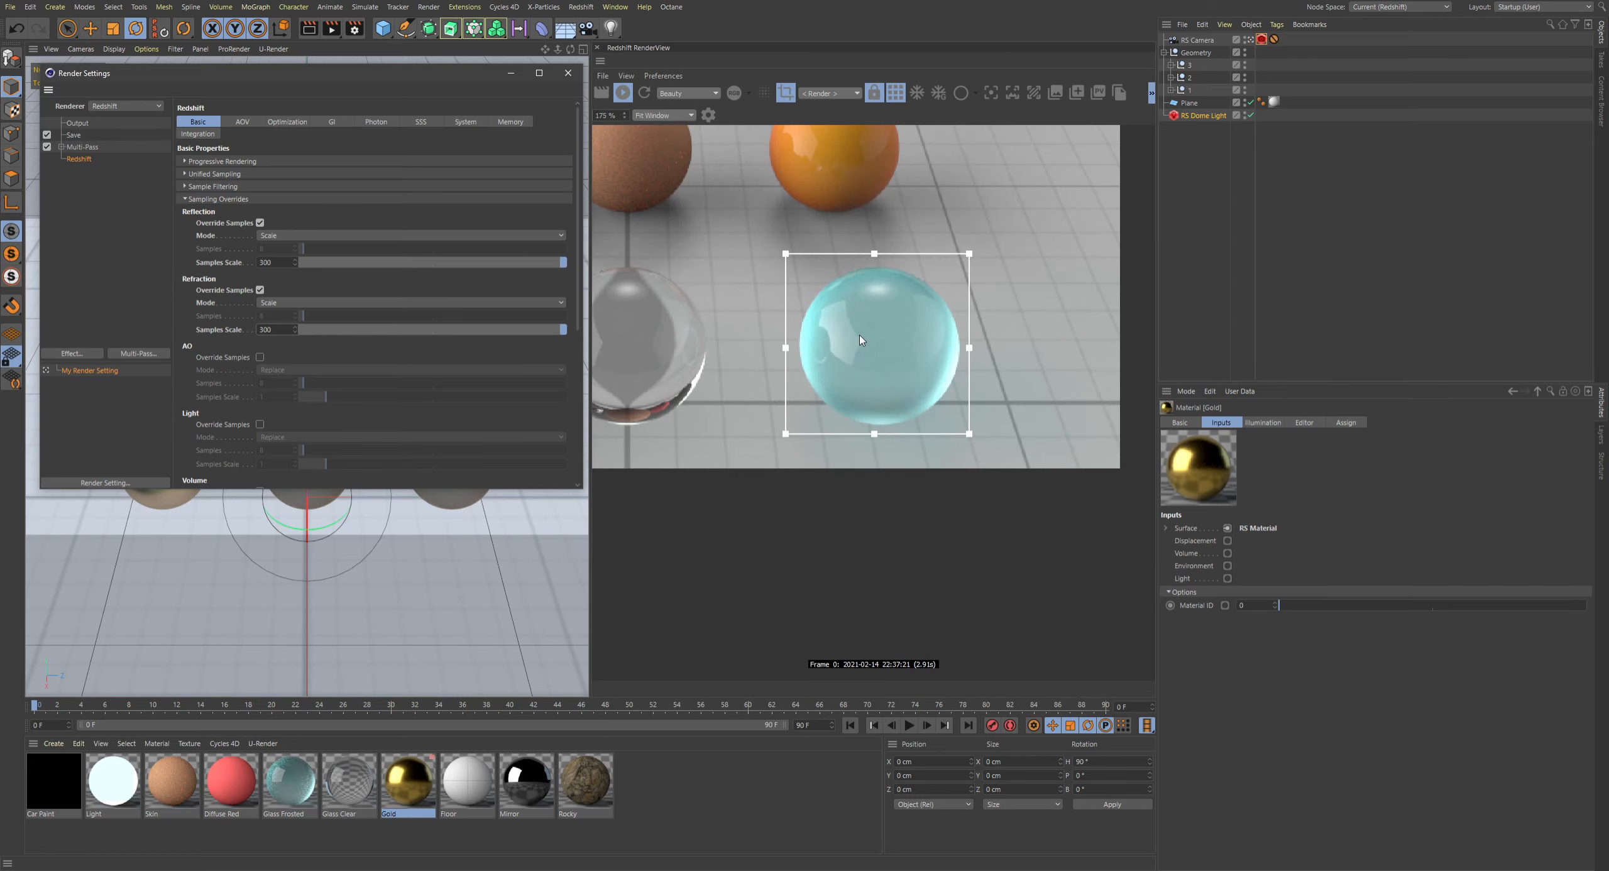
pyautogui.scroll(-4, 861, 340)
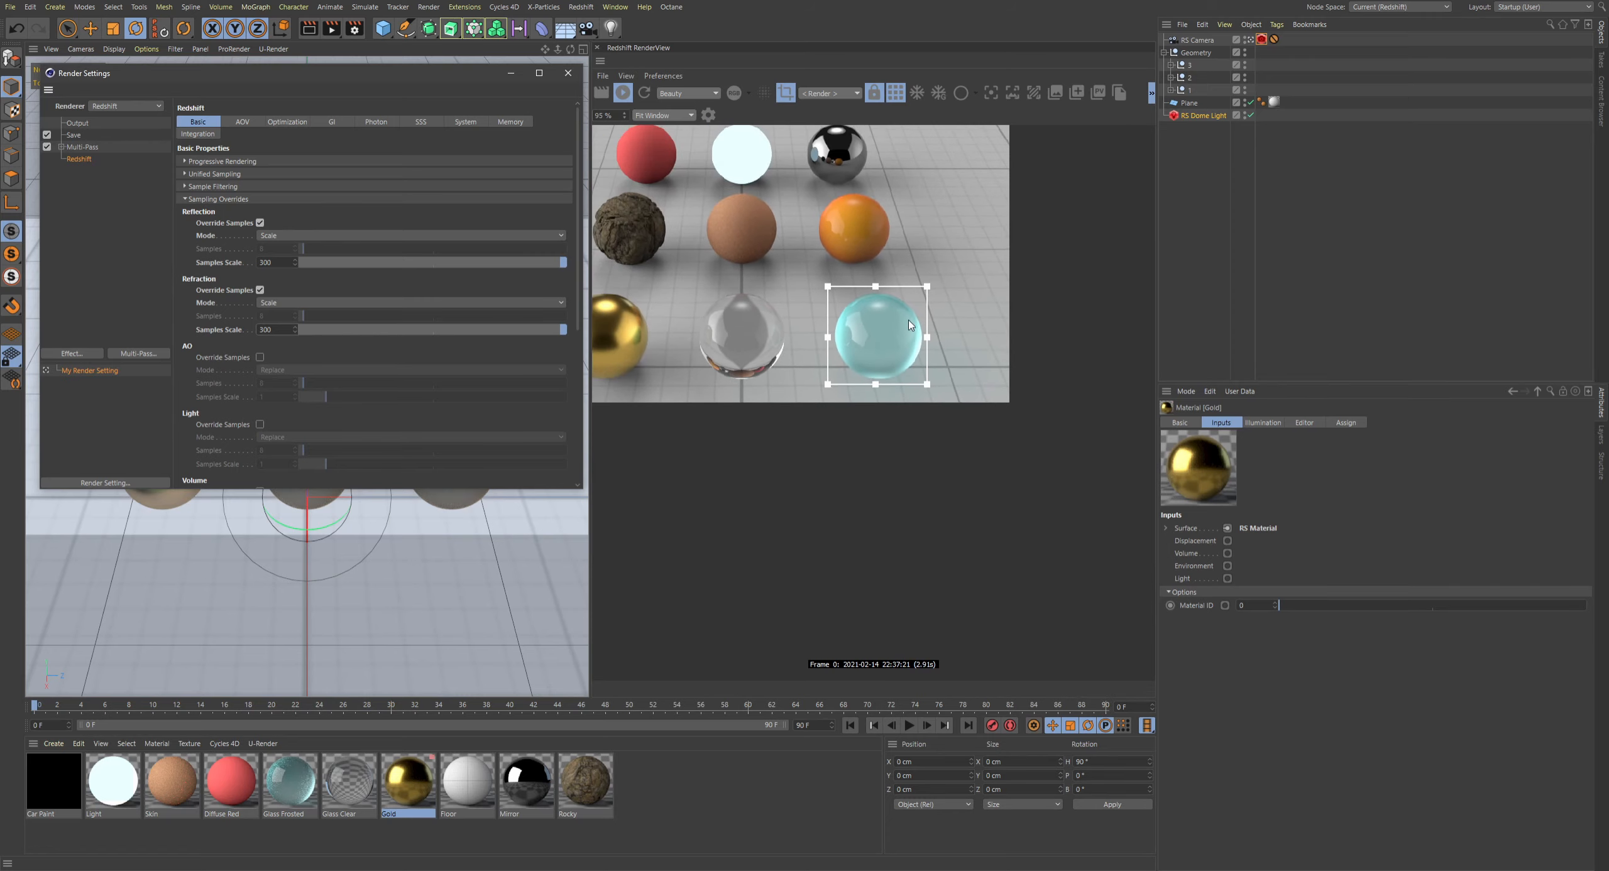
# Set the Refraction override's samples scale to 500 and check the frosted glass sphere up close
pyautogui.click(400, 276)
pyautogui.click(284, 329)
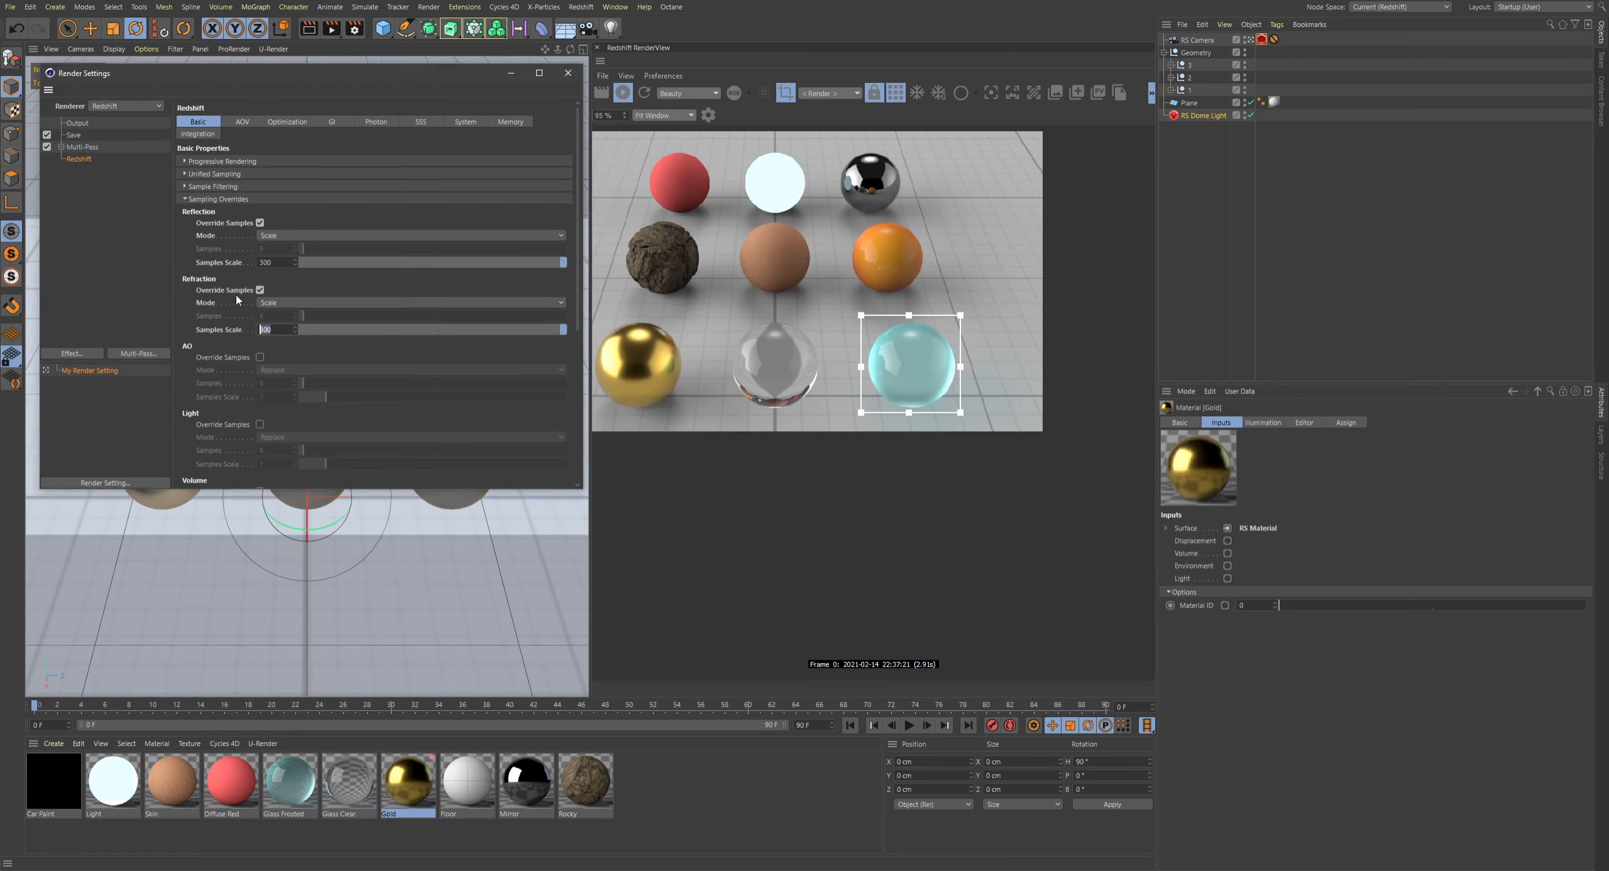
pyautogui.write('500')
pyautogui.press('Return')
pyautogui.scroll(5, 939, 390)
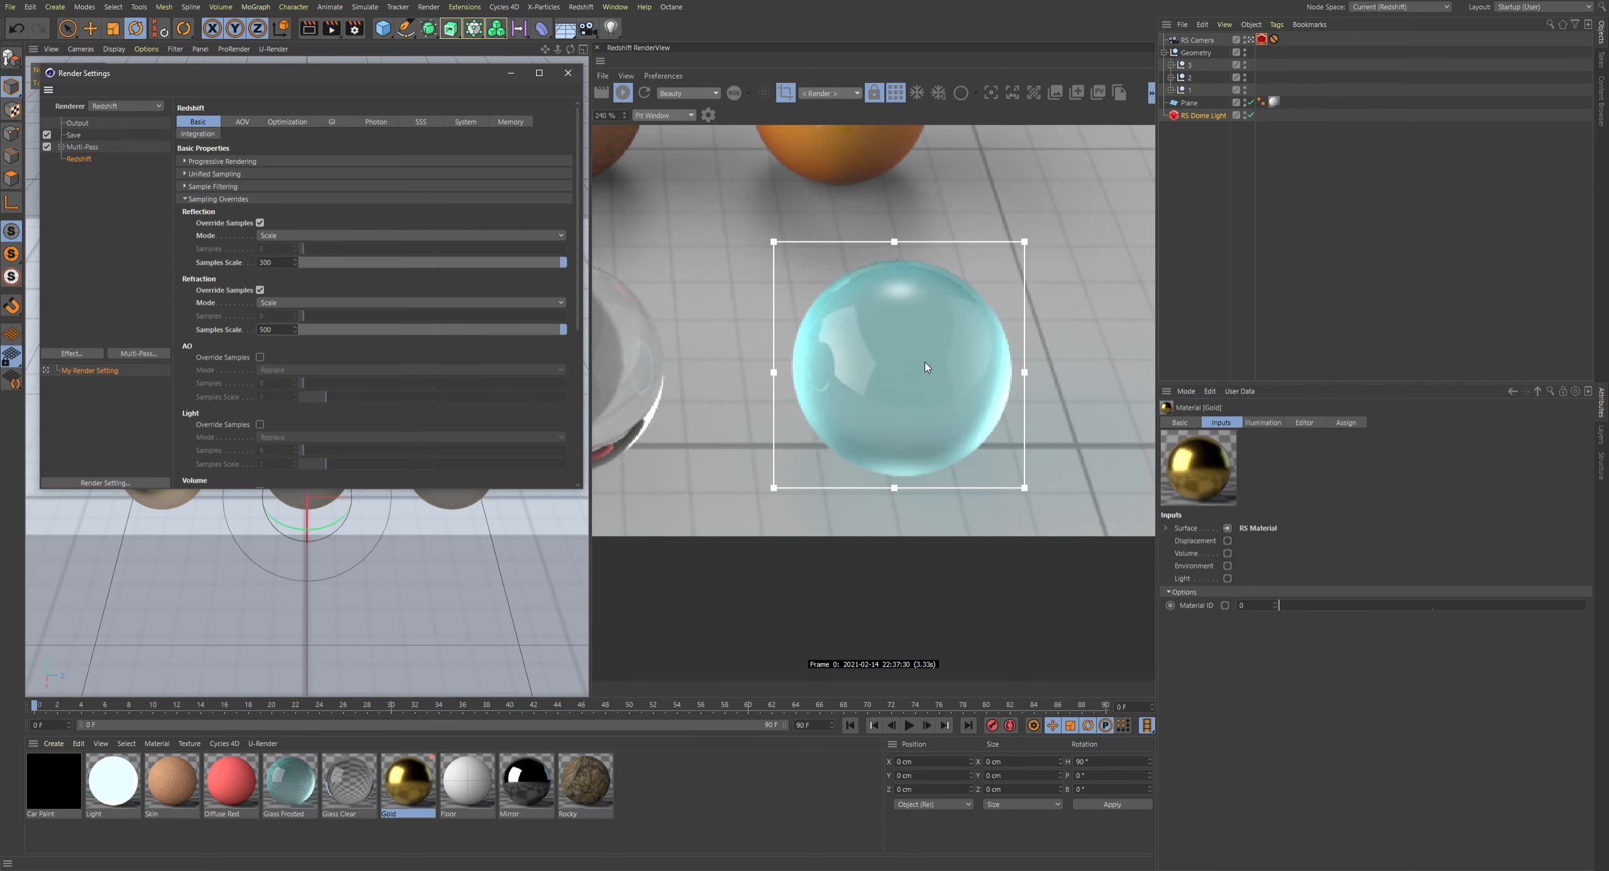
pyautogui.scroll(1, 928, 368)
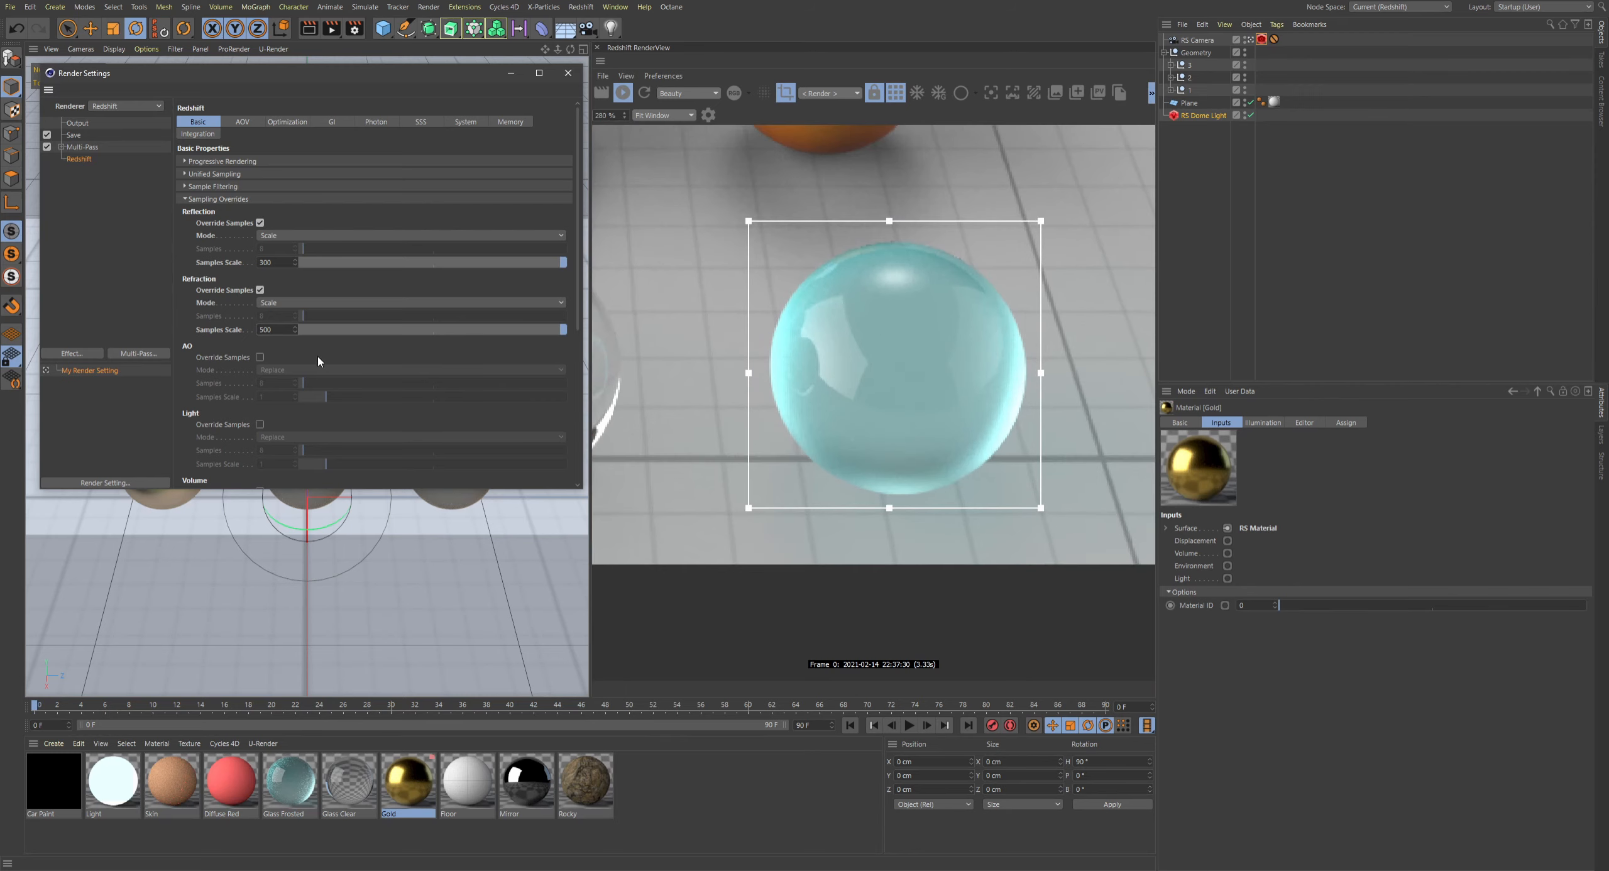
# Set the Refraction override's samples scale to 1000 and the render view's zoom to 100%
pyautogui.doubleClick(280, 331)
pyautogui.write('1000')
pyautogui.press('Return')
pyautogui.doubleClick(604, 116)
pyautogui.write('100')
pyautogui.press('Return')
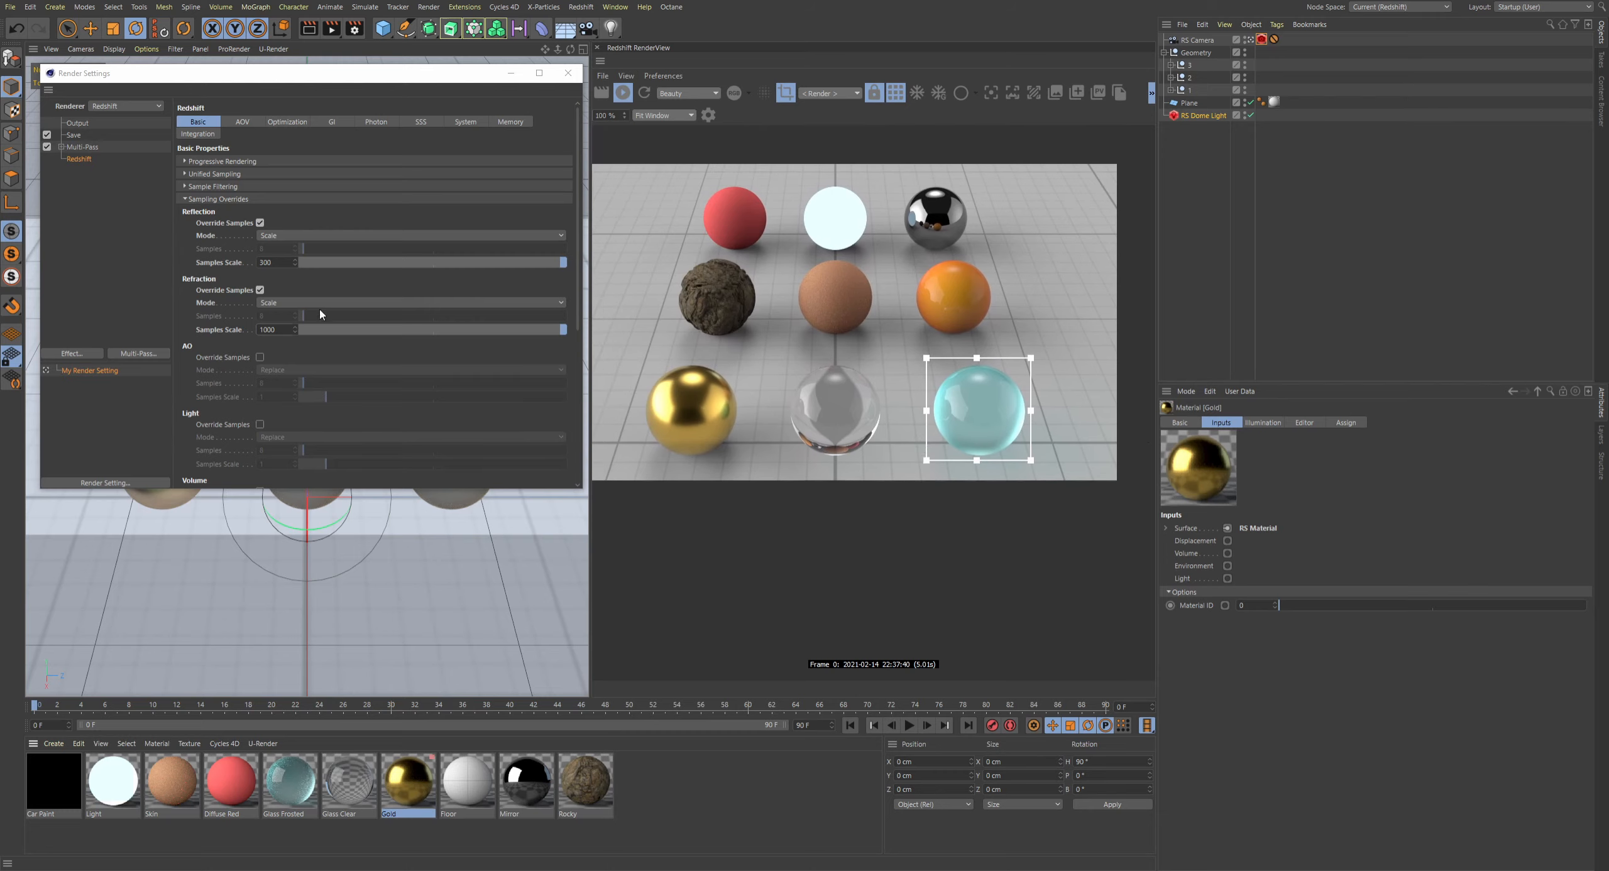
# Set the Refraction override's samples scale to 1500 and check both glass spheres in the Refractions pass
pyautogui.doubleClick(287, 332)
pyautogui.write('150')
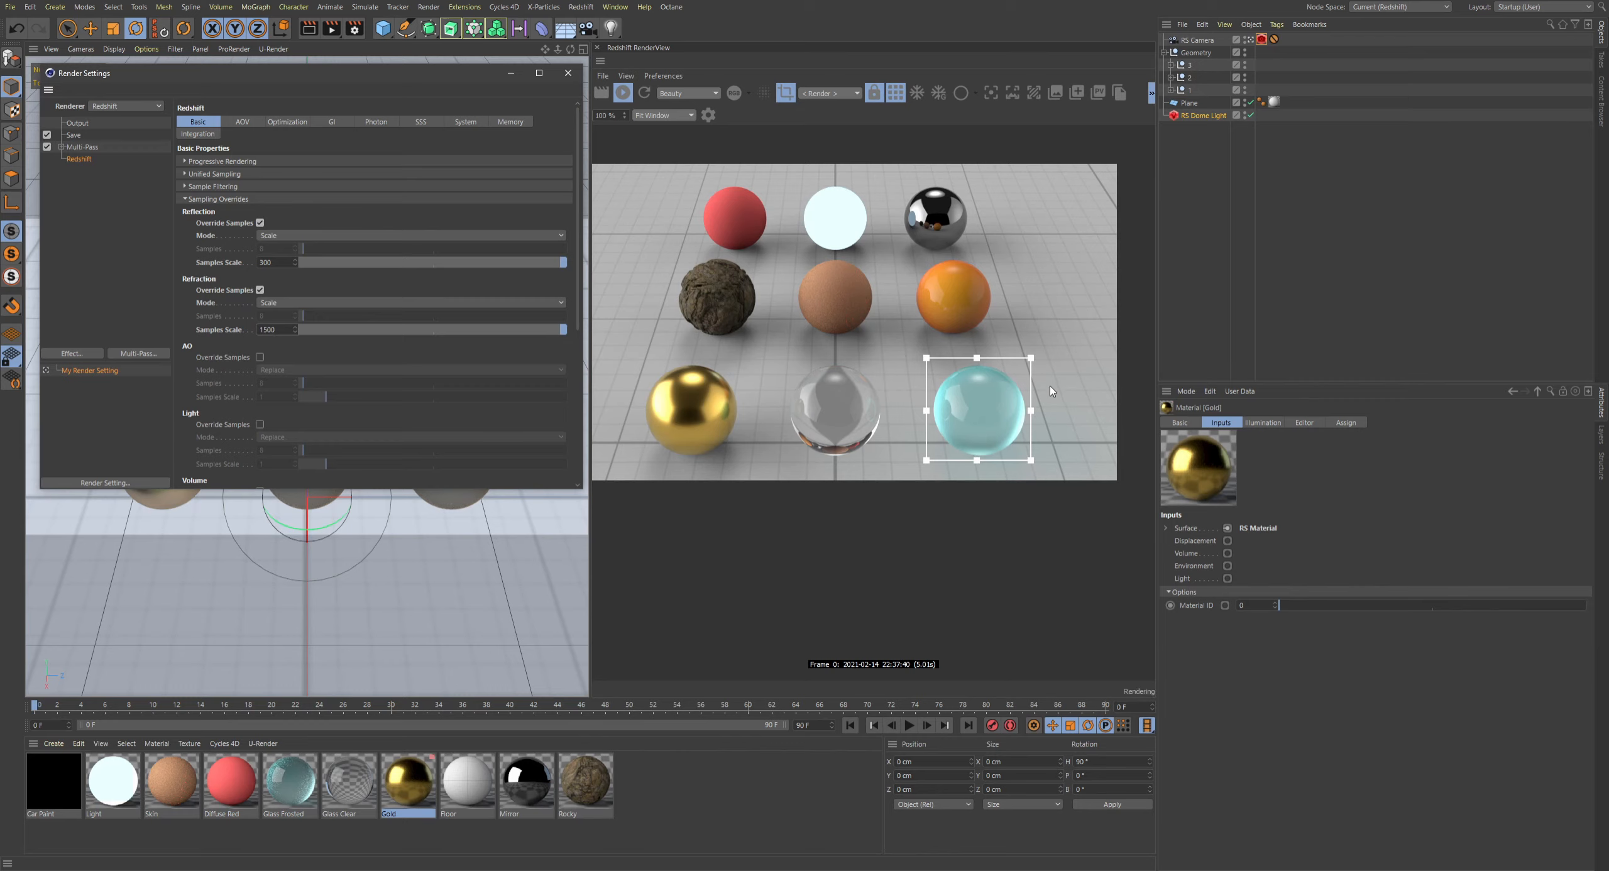
pyautogui.moveTo(1026, 403); pyautogui.dragTo(994, 395, button='middle')
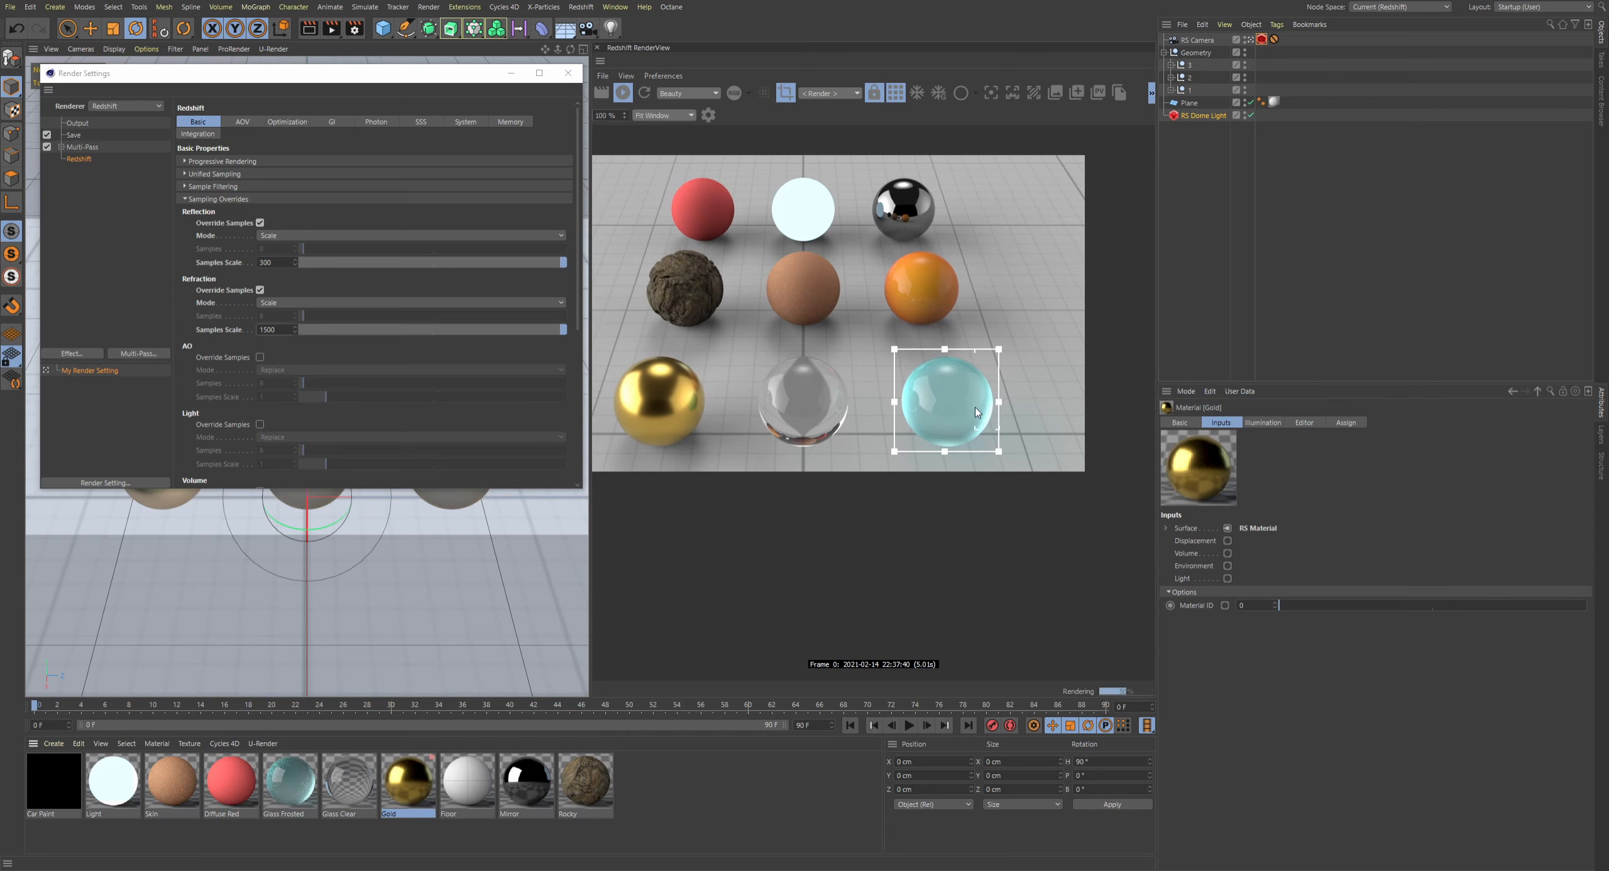
pyautogui.scroll(5, 979, 415)
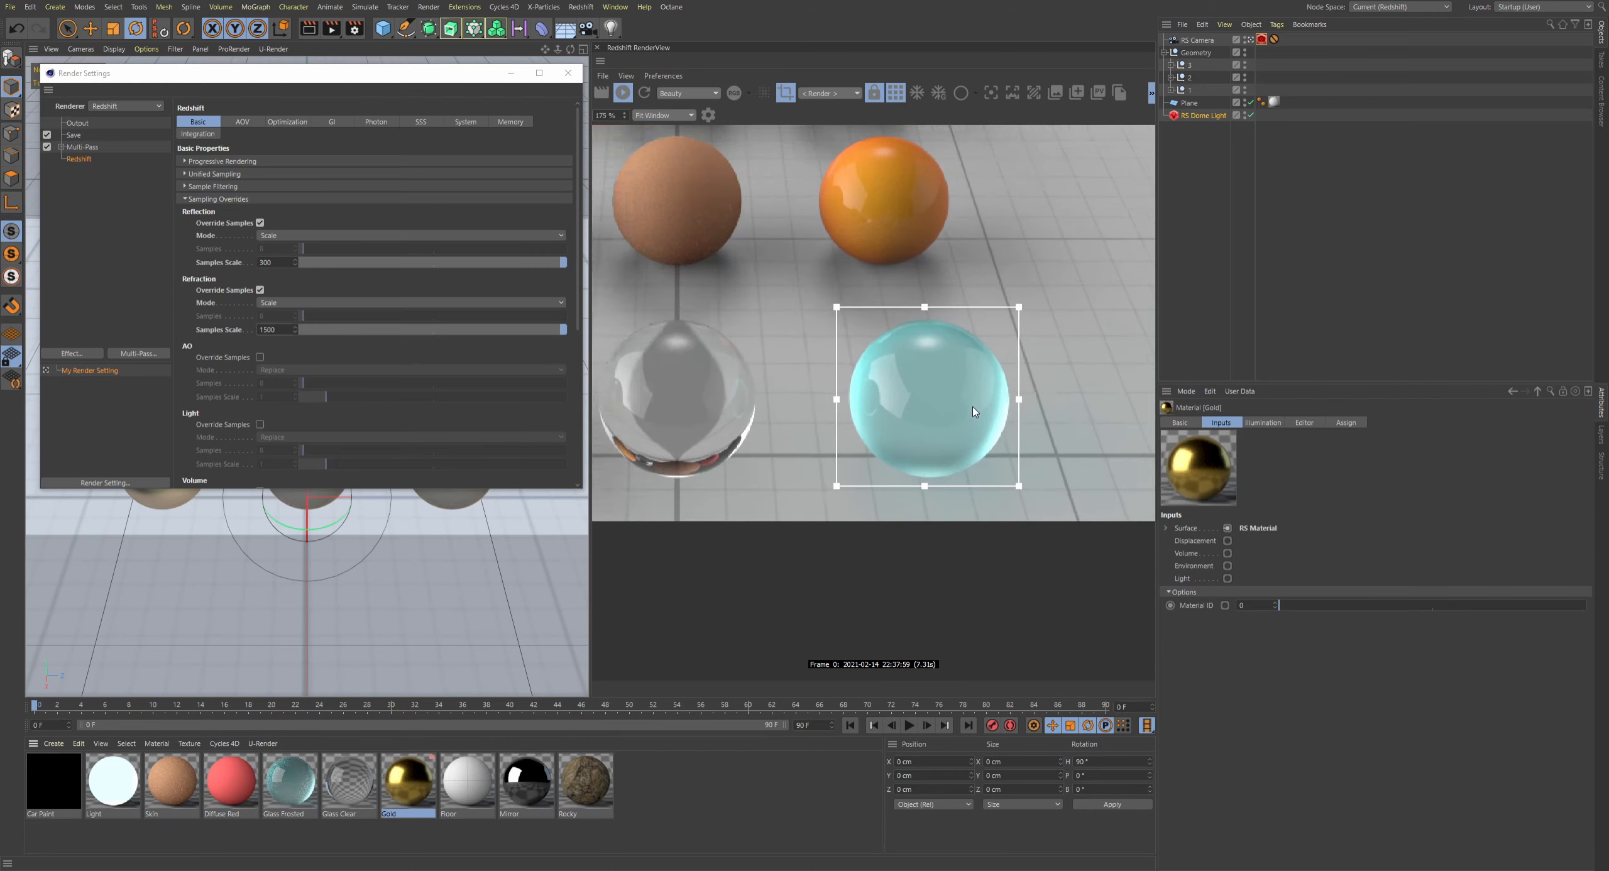
pyautogui.click(684, 93)
pyautogui.click(684, 128)
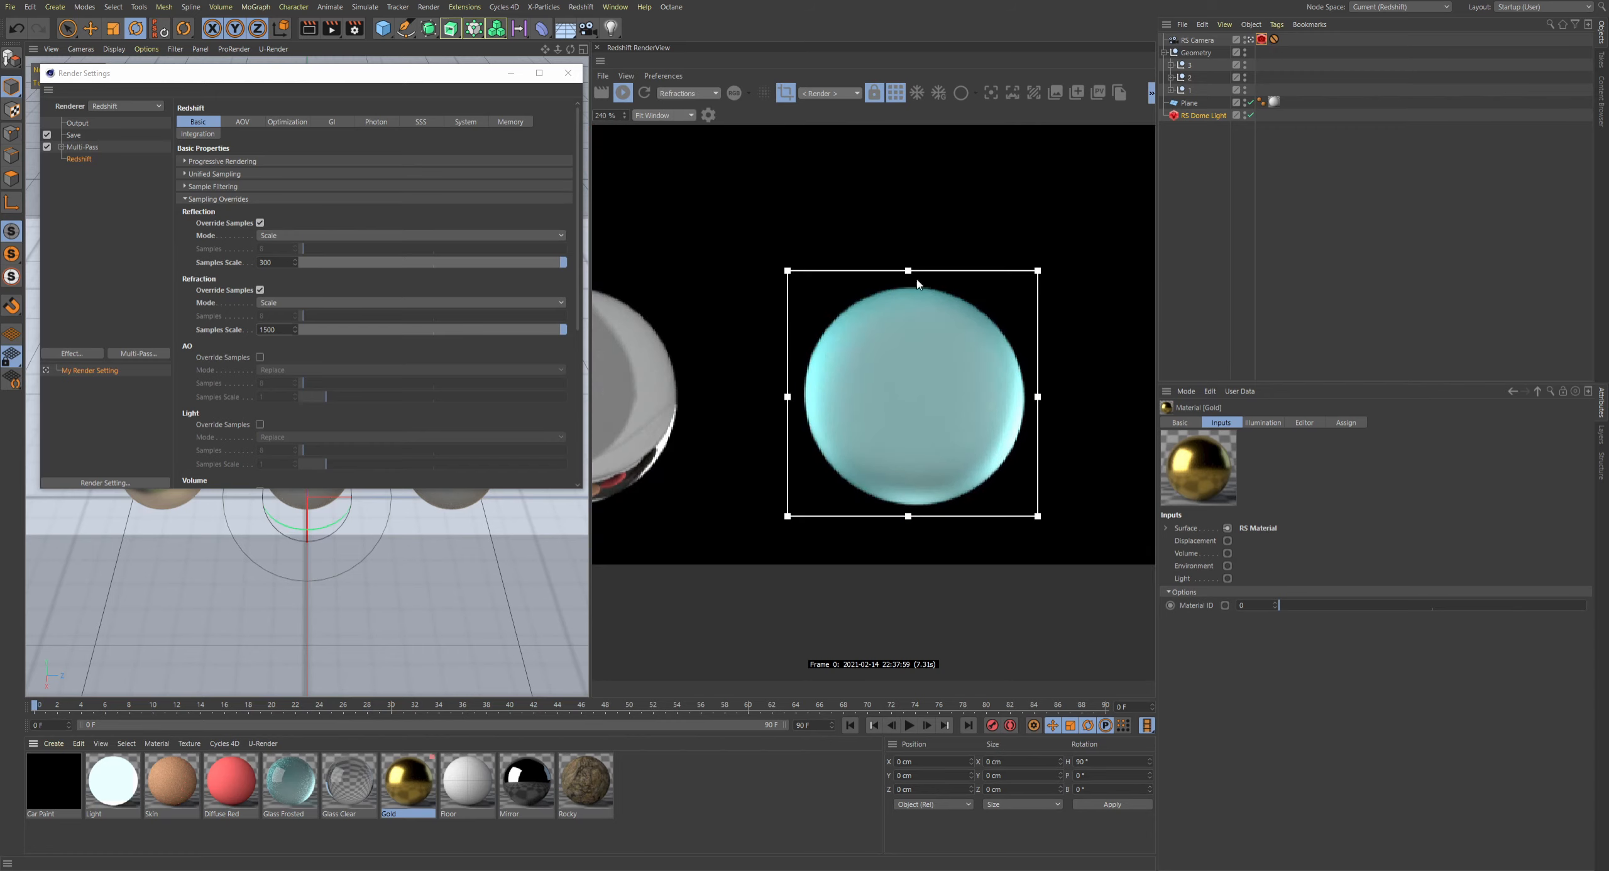
pyautogui.moveTo(902, 356); pyautogui.dragTo(928, 371, button='middle')
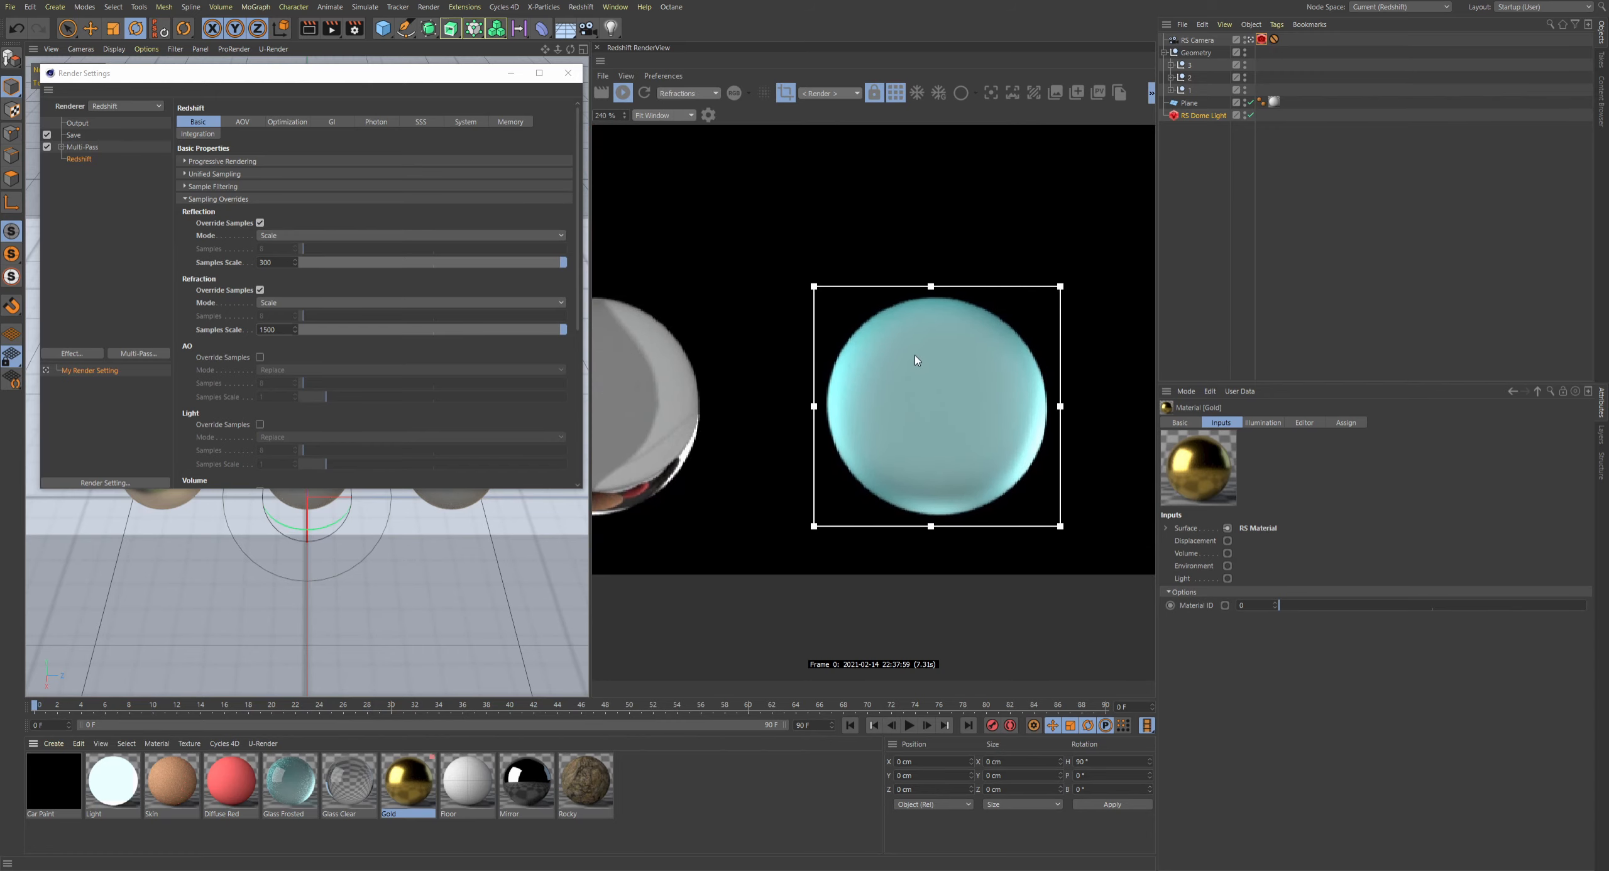
pyautogui.scroll(-3, 918, 363)
pyautogui.scroll(-1, 830, 297)
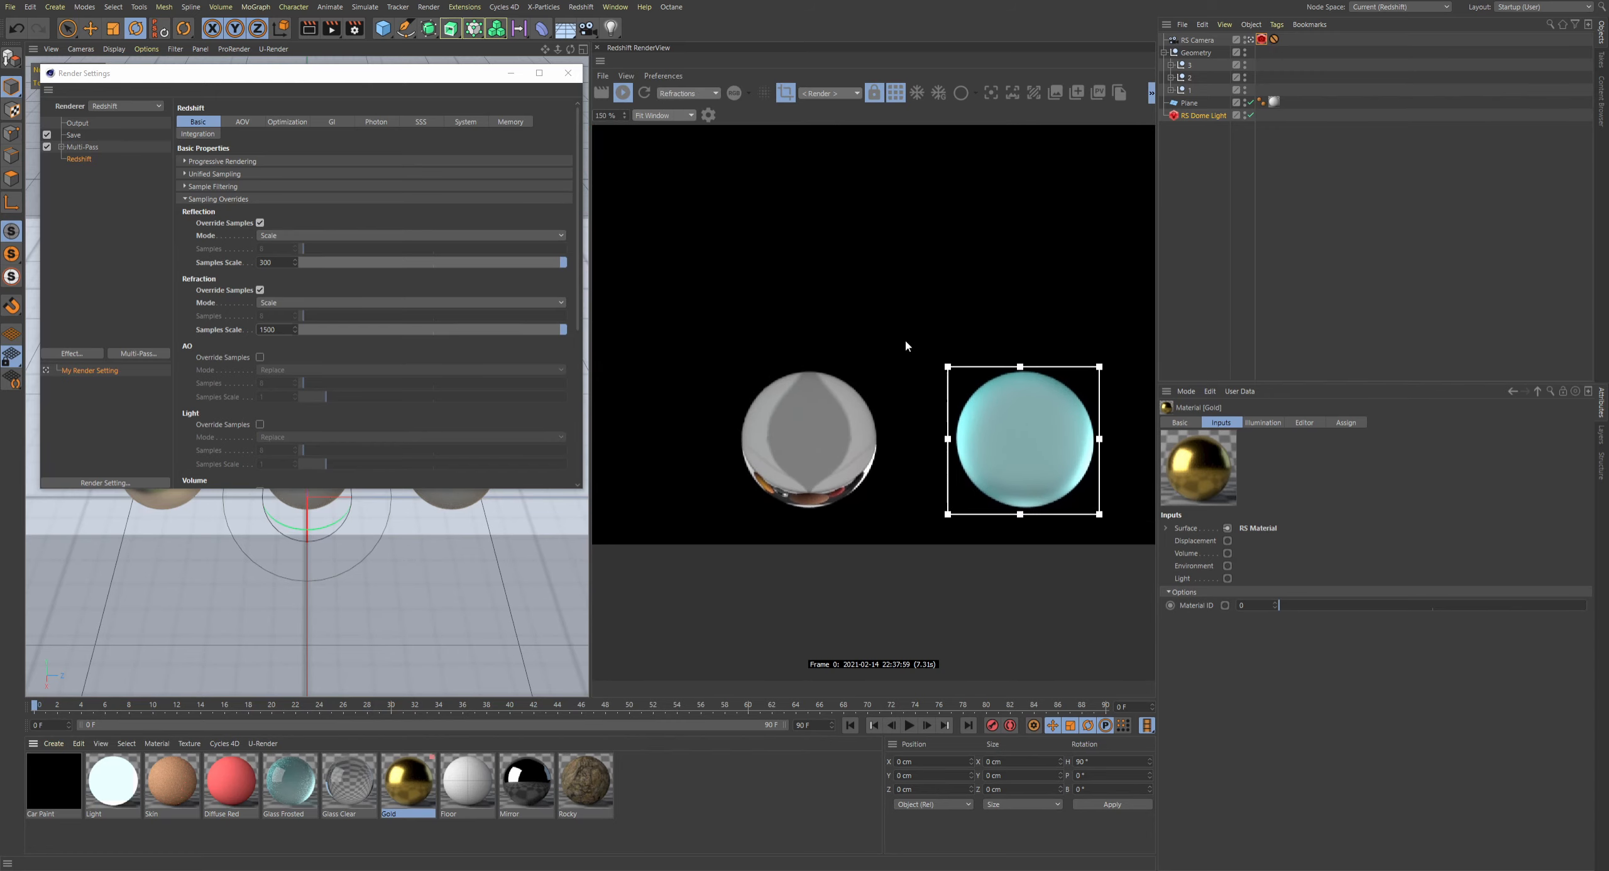
# Turn off the render region, set the render view's scaling to Original Size and display the Beauty pass
pyautogui.click(785, 92)
pyautogui.click(665, 115)
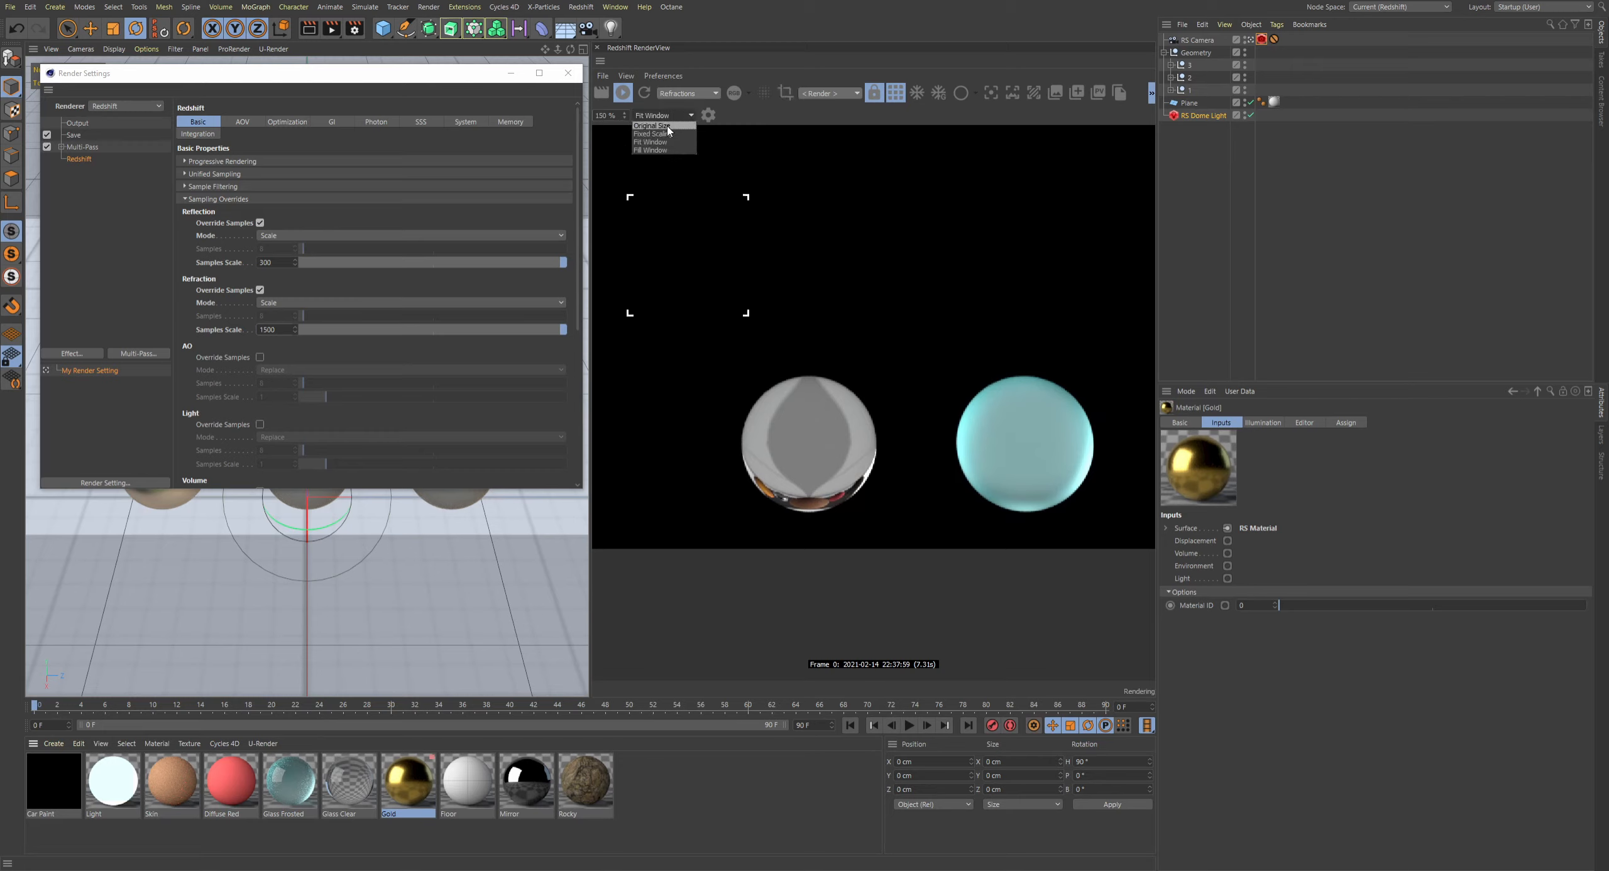
pyautogui.click(654, 135)
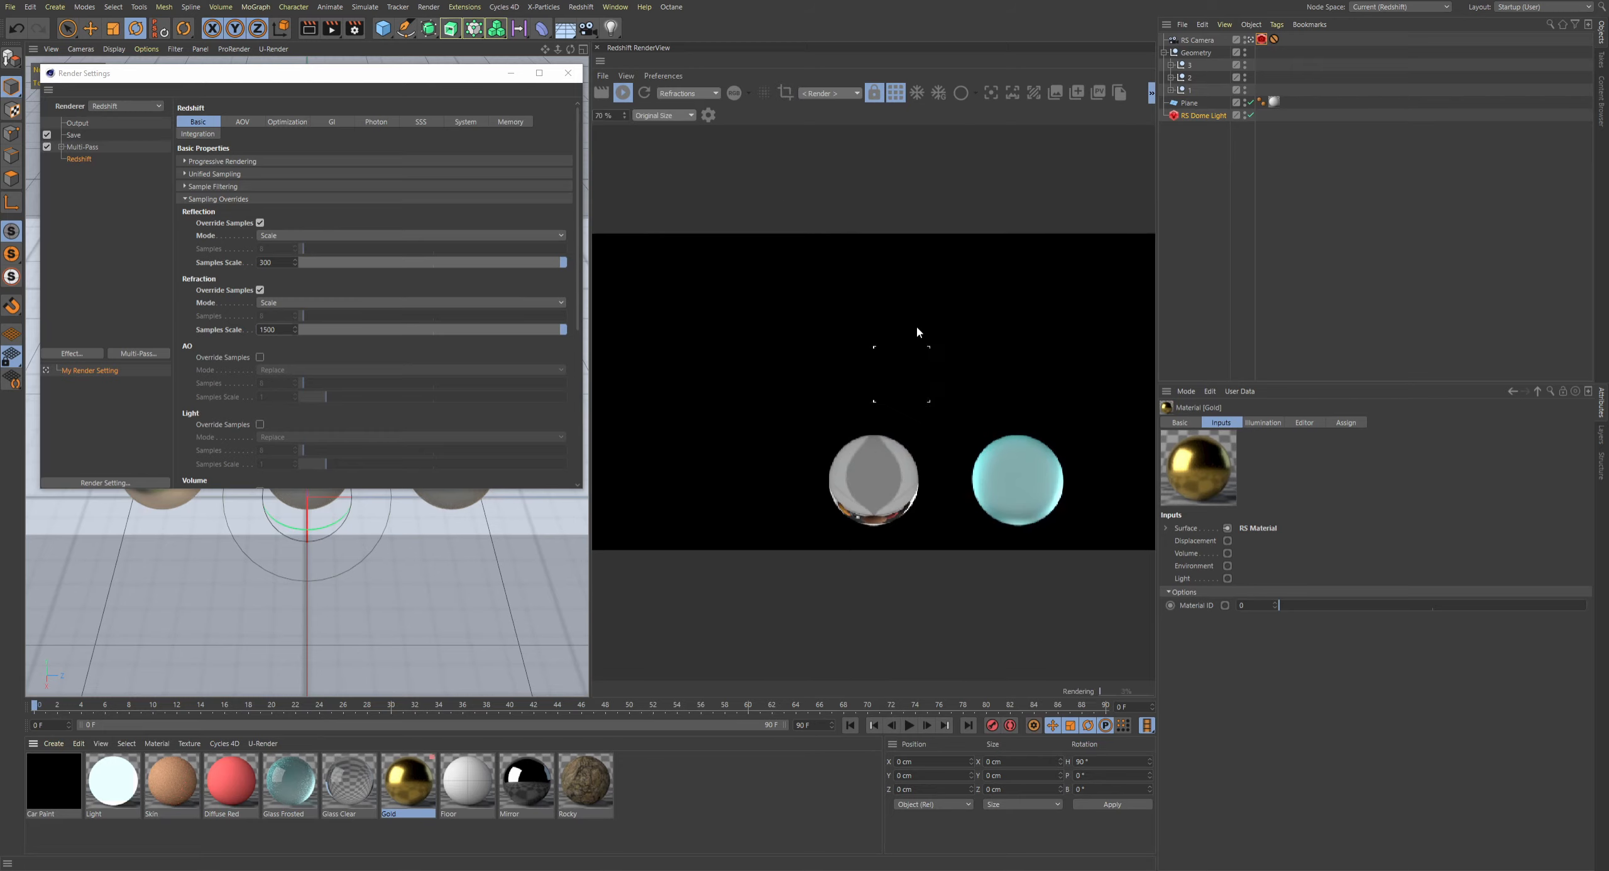
pyautogui.click(686, 93)
pyautogui.click(686, 103)
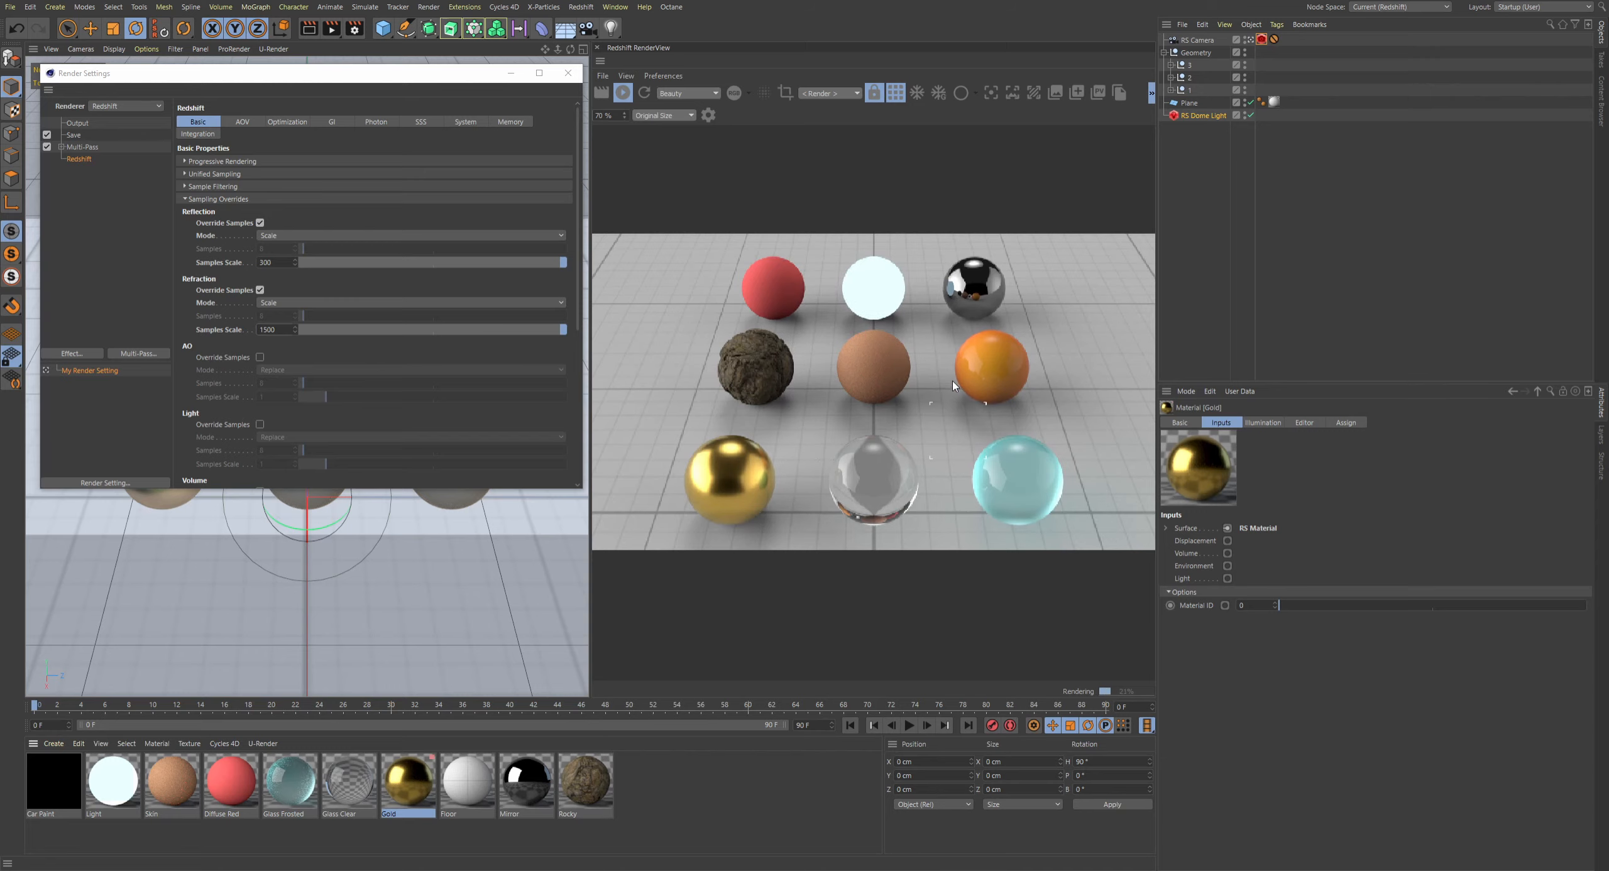
# Examine the car paint, skin, rocky and clear glass spheres up close for remaining noise, ending at 100% zoom
pyautogui.scroll(6, 990, 386)
pyautogui.scroll(-1, 995, 383)
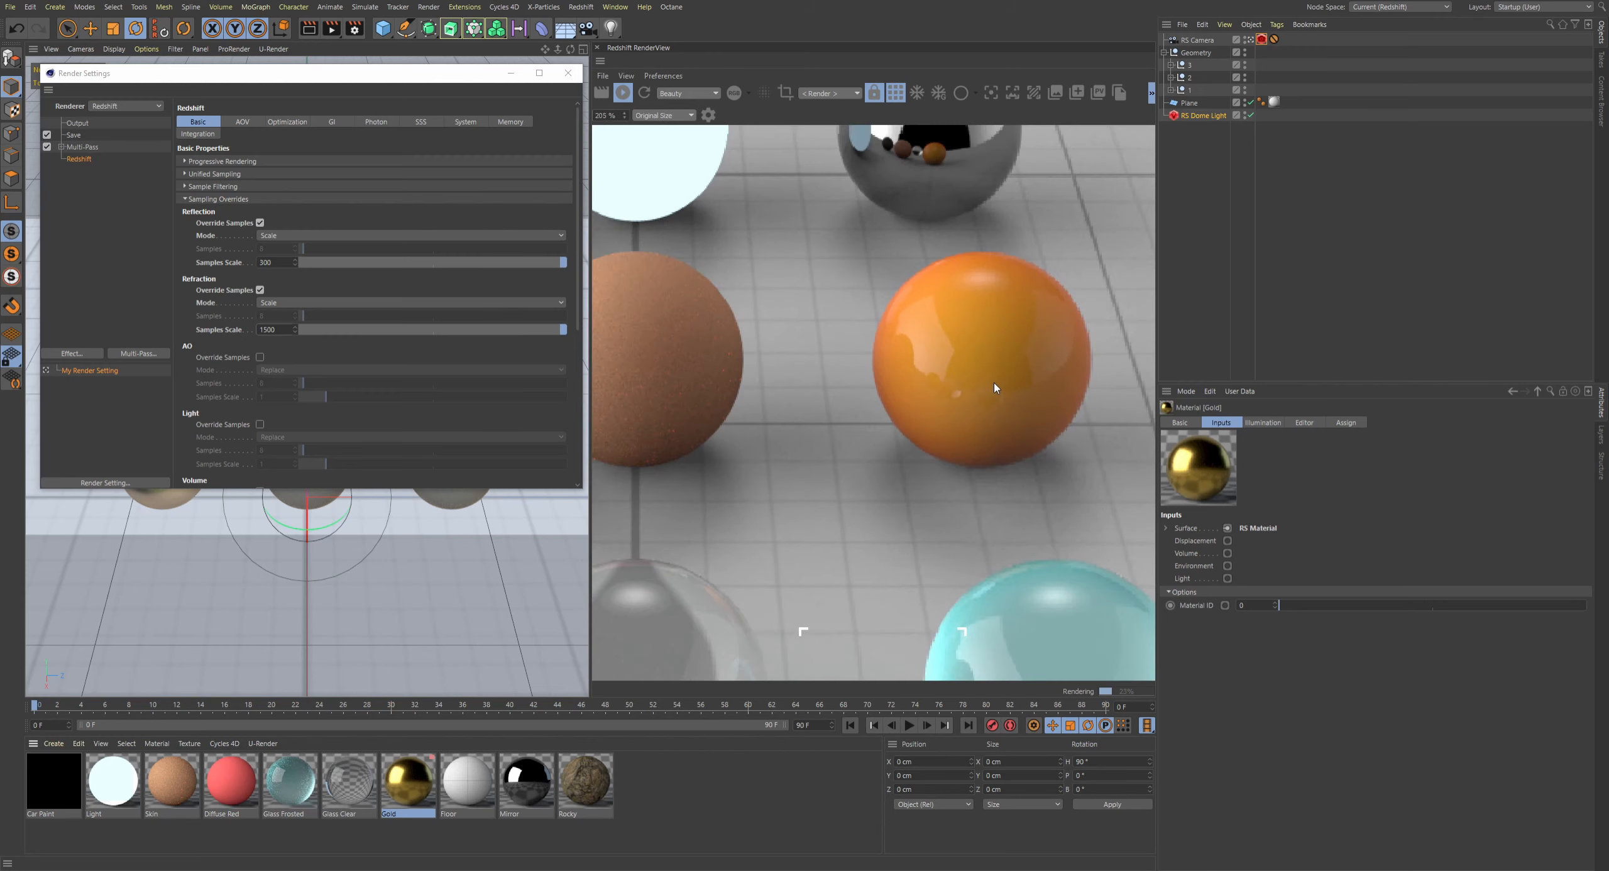
pyautogui.moveTo(873, 464); pyautogui.dragTo(832, 308)
pyautogui.moveTo(815, 389); pyautogui.dragTo(950, 362)
pyautogui.moveTo(807, 349)
pyautogui.mouseDown()
pyautogui.moveTo(902, 377)
pyautogui.moveTo(934, 431)
pyautogui.mouseUp()
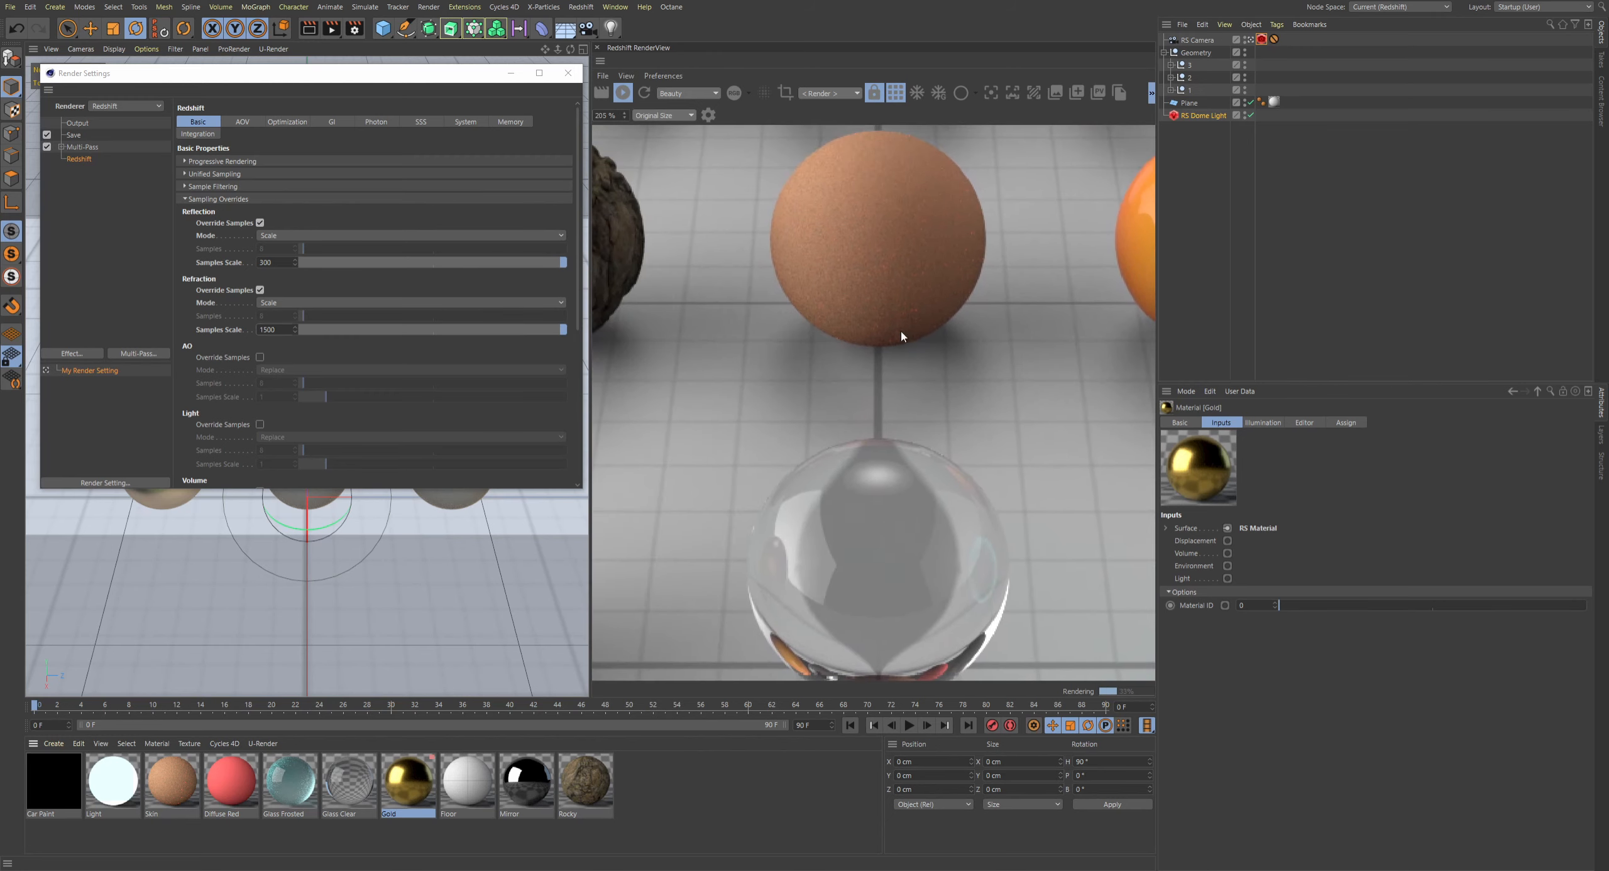
pyautogui.moveTo(901, 332); pyautogui.dragTo(909, 474)
pyautogui.moveTo(735, 457); pyautogui.dragTo(842, 538)
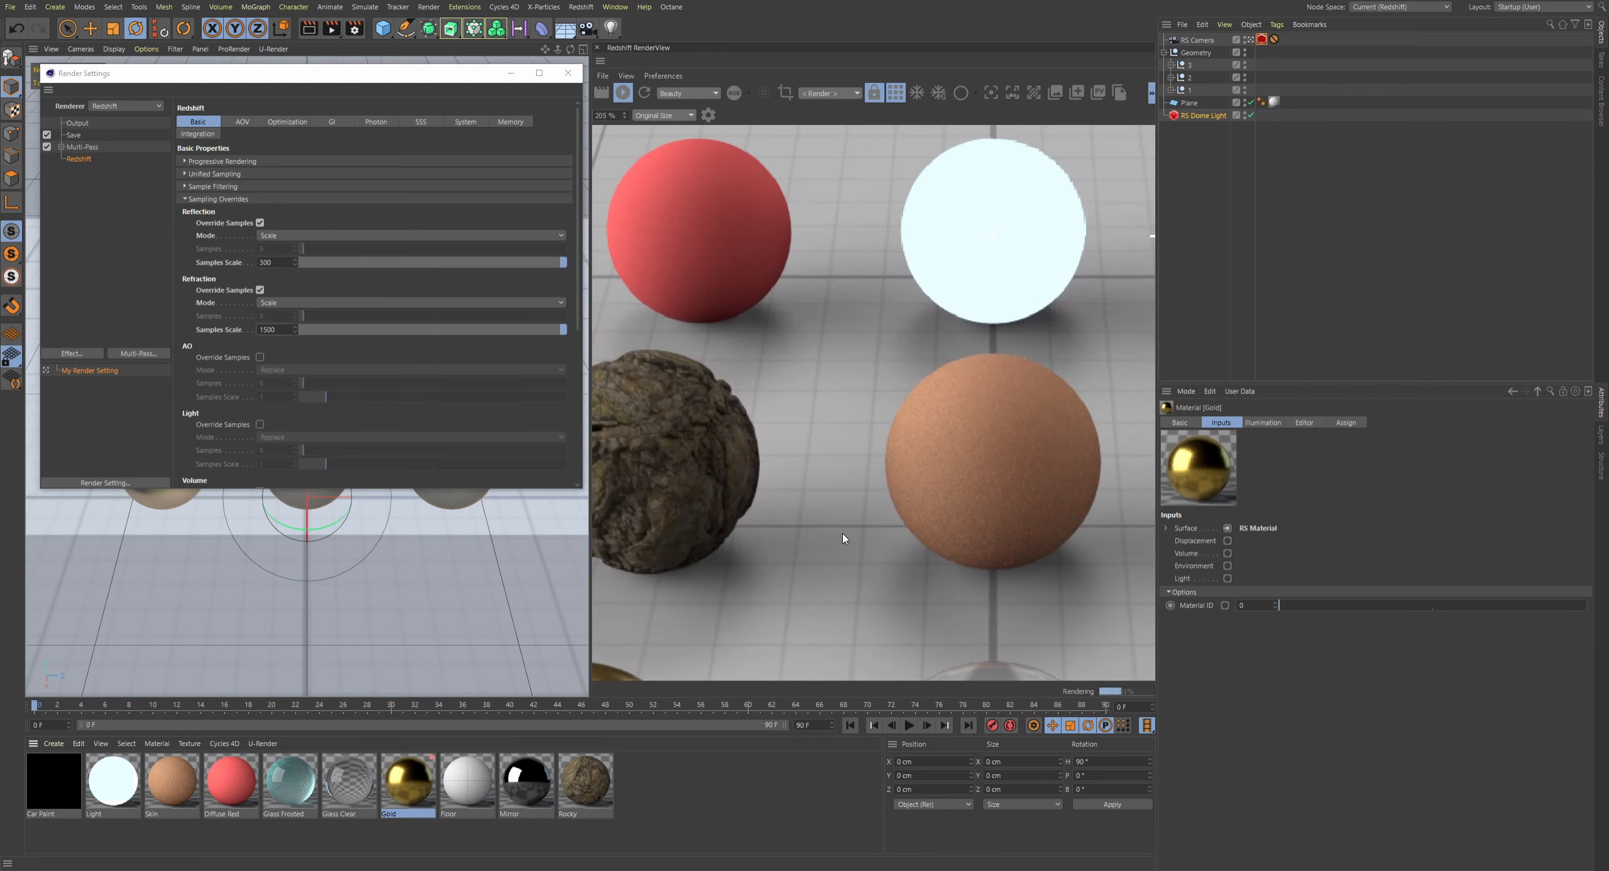
pyautogui.scroll(-3, 970, 477)
pyautogui.moveTo(980, 474); pyautogui.dragTo(951, 421)
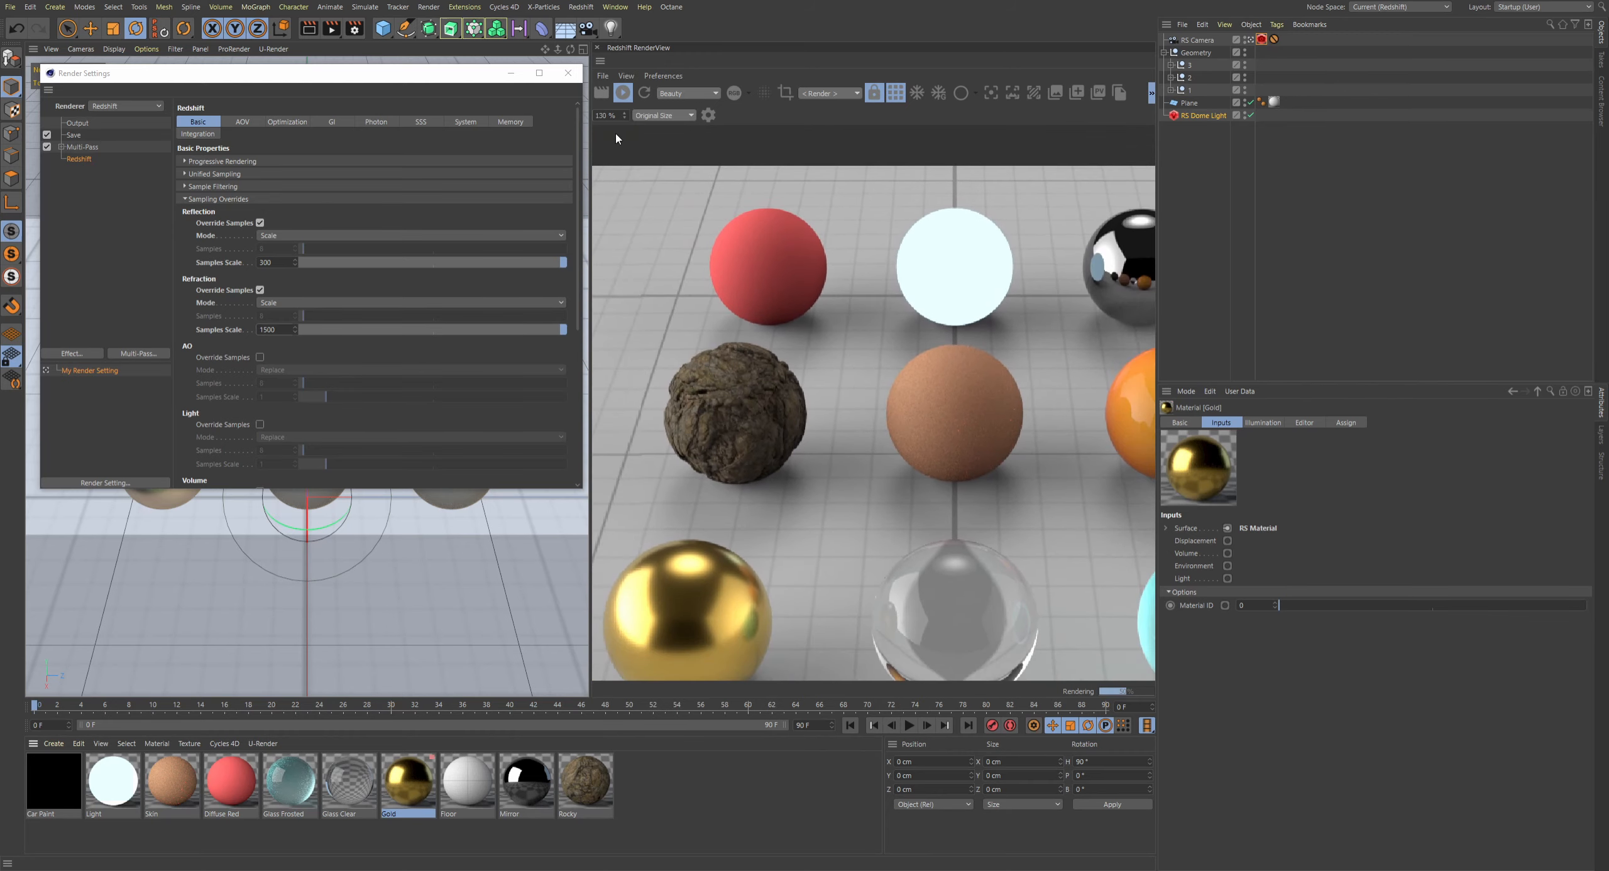
pyautogui.doubleClick(603, 115)
pyautogui.write('100')
pyautogui.press('Return')
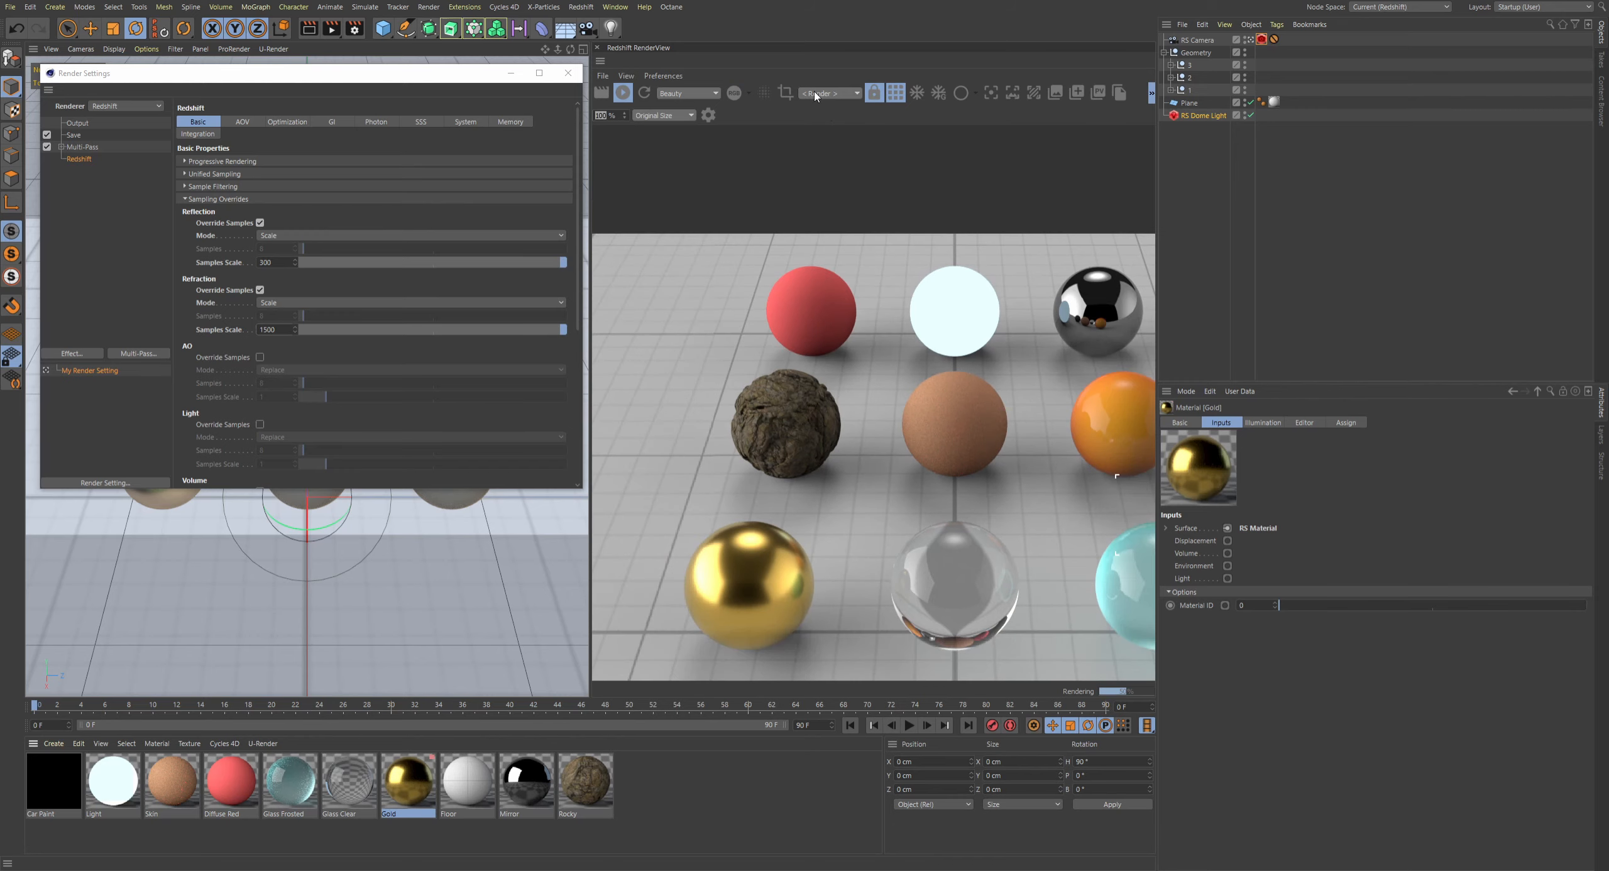
# Turn on the render region and fit it tightly around the skin sphere
pyautogui.moveTo(1114, 476); pyautogui.dragTo(800, 310)
pyautogui.click(785, 94)
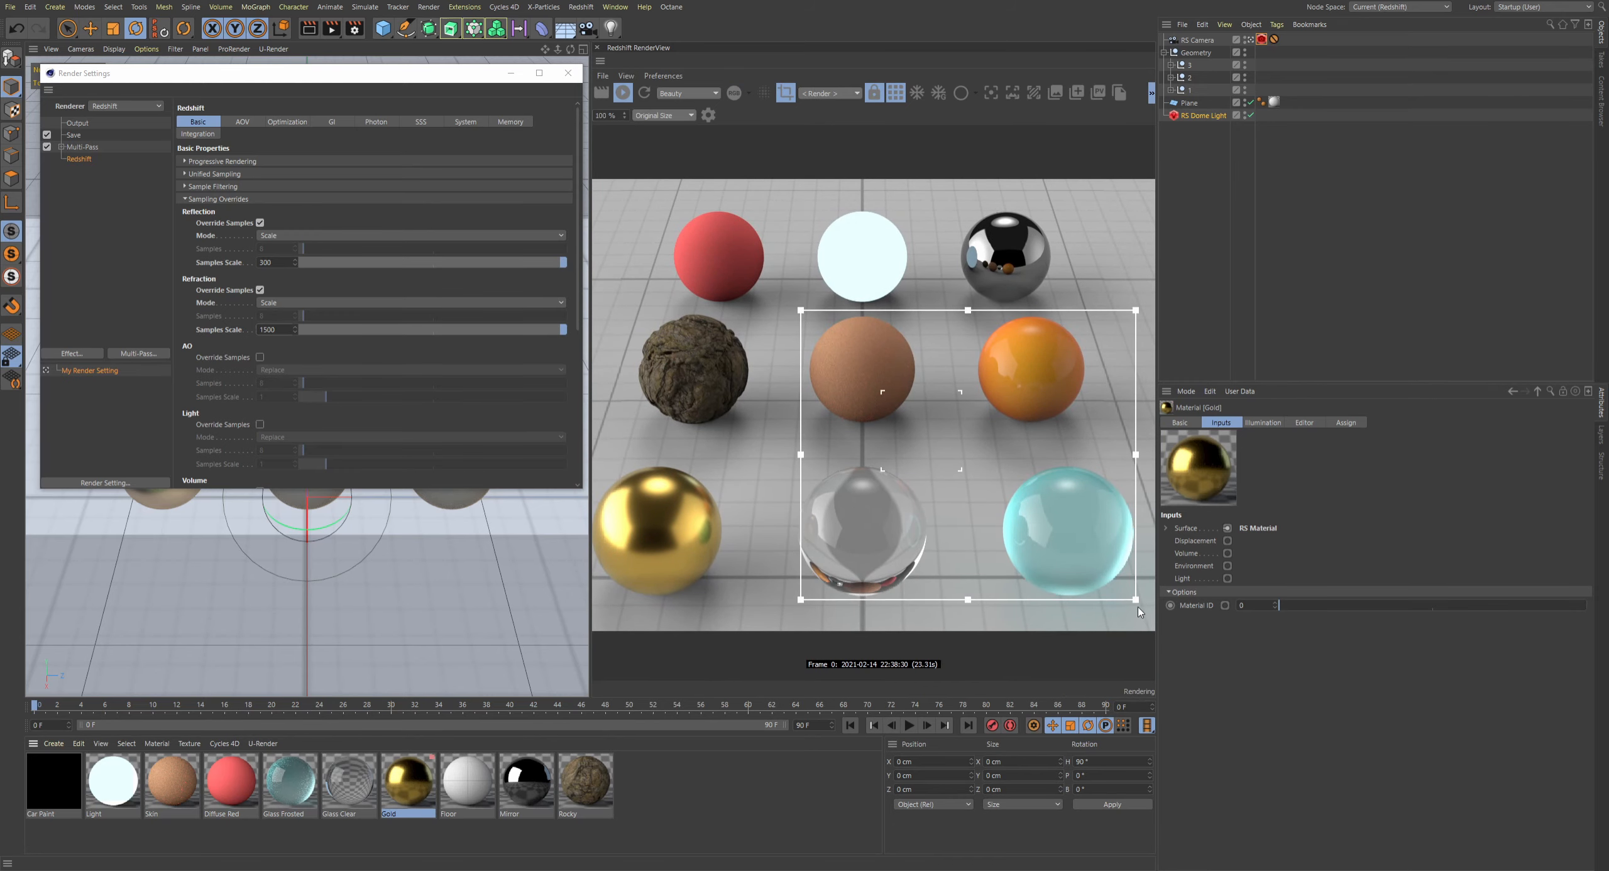
pyautogui.moveTo(1136, 599); pyautogui.dragTo(922, 433)
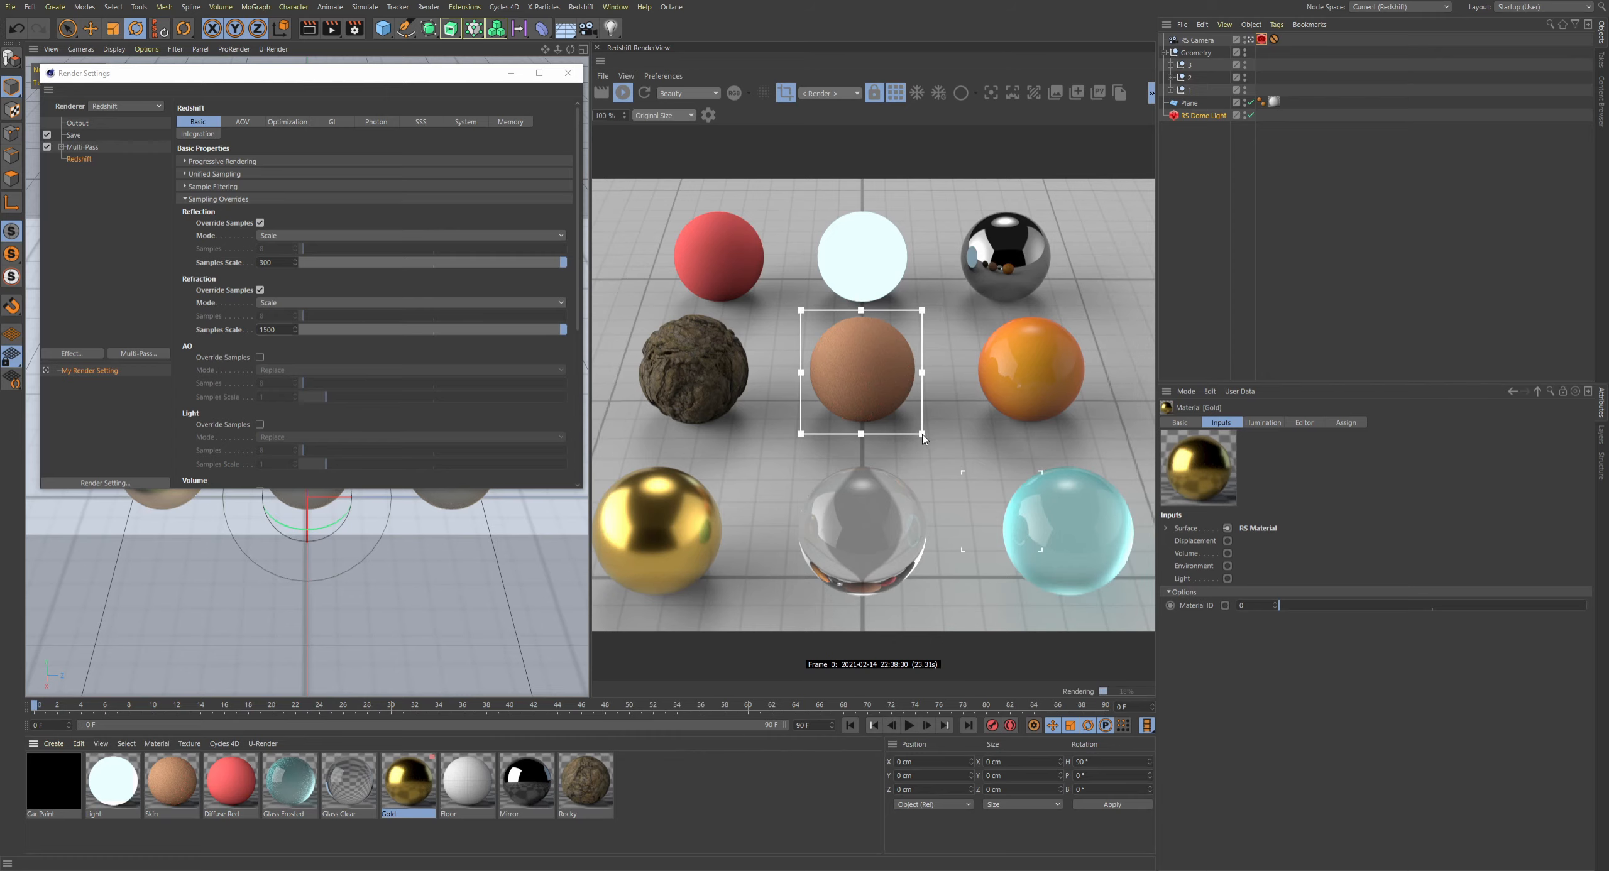
# Enable the Sub-Surface Multiple Scattering sample override in Scale mode with a samples scale of 50
pyautogui.moveTo(578, 211); pyautogui.dragTo(574, 307)
pyautogui.scroll(-4, 508, 391)
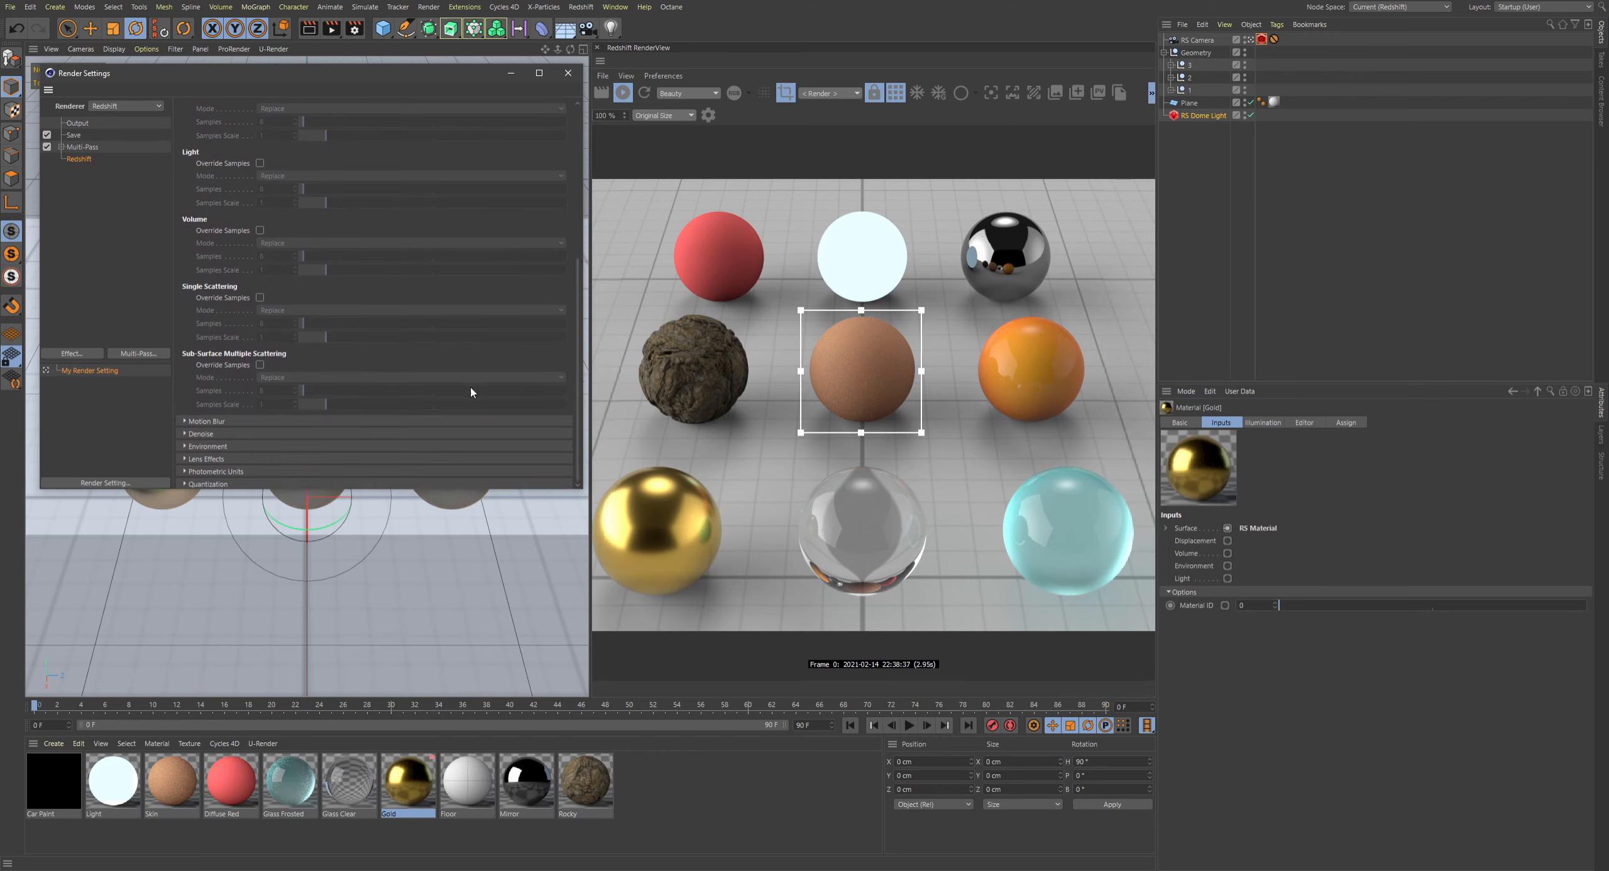
pyautogui.click(260, 366)
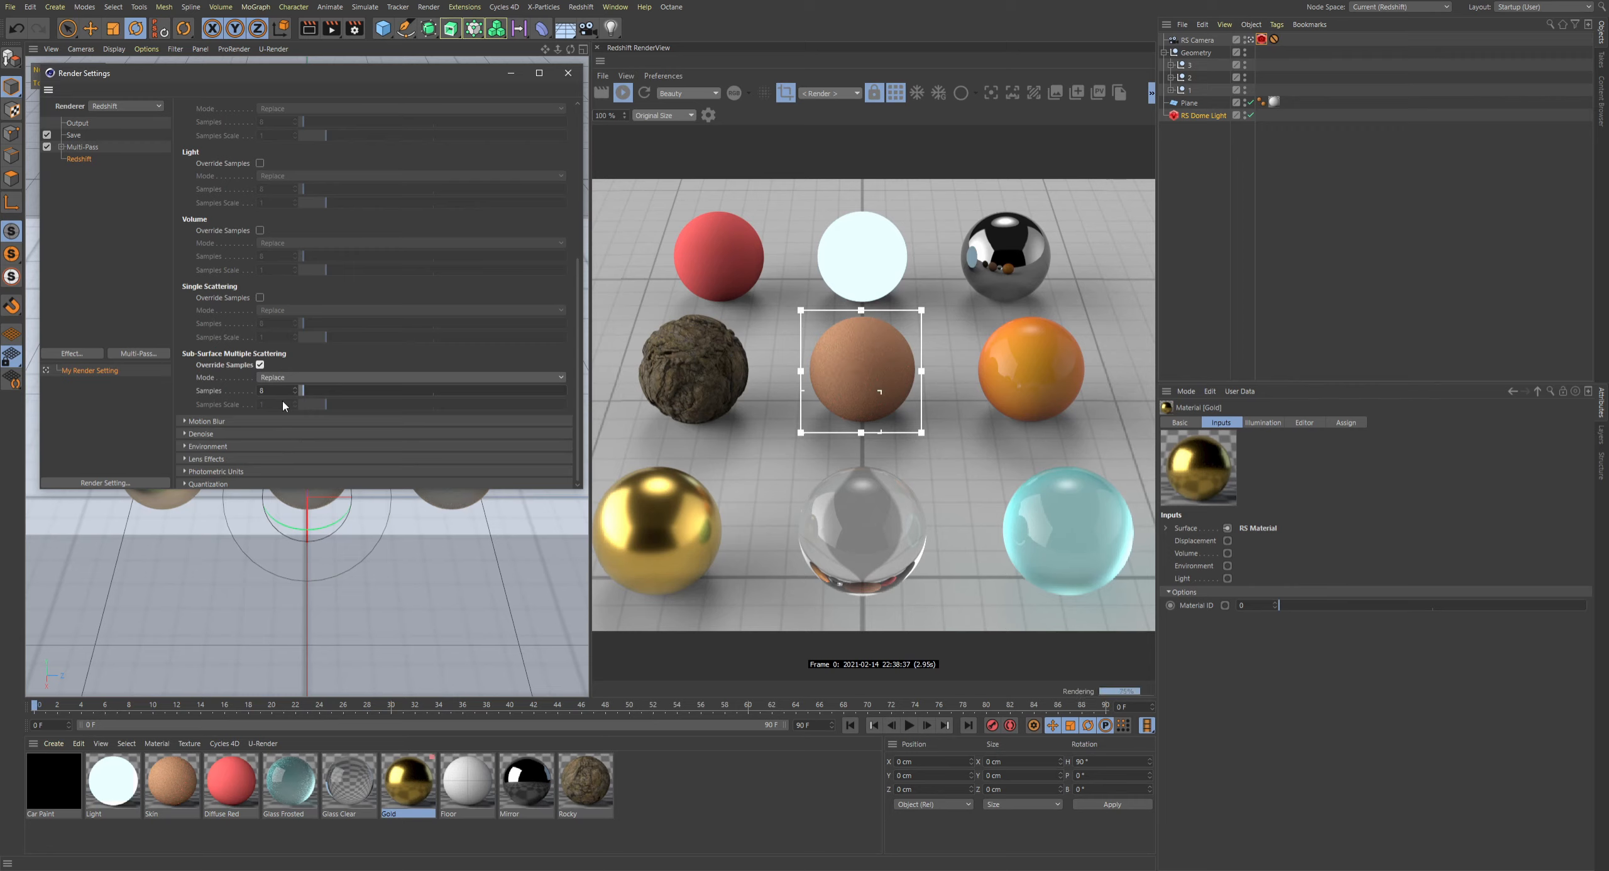
pyautogui.click(277, 377)
pyautogui.click(278, 403)
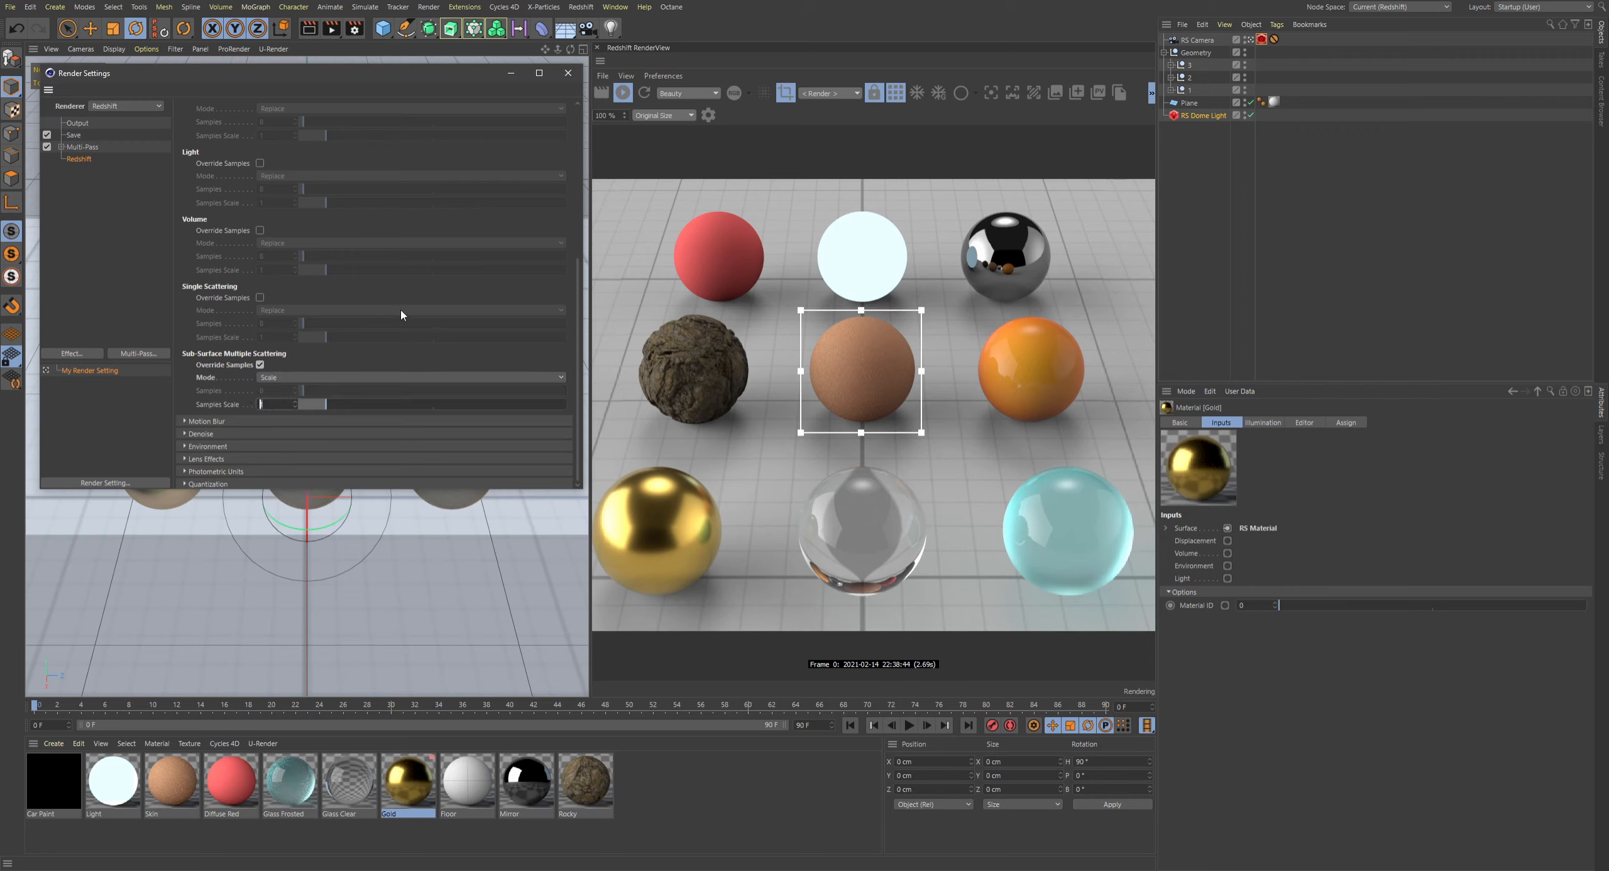
pyautogui.write('50')
pyautogui.press('Return')
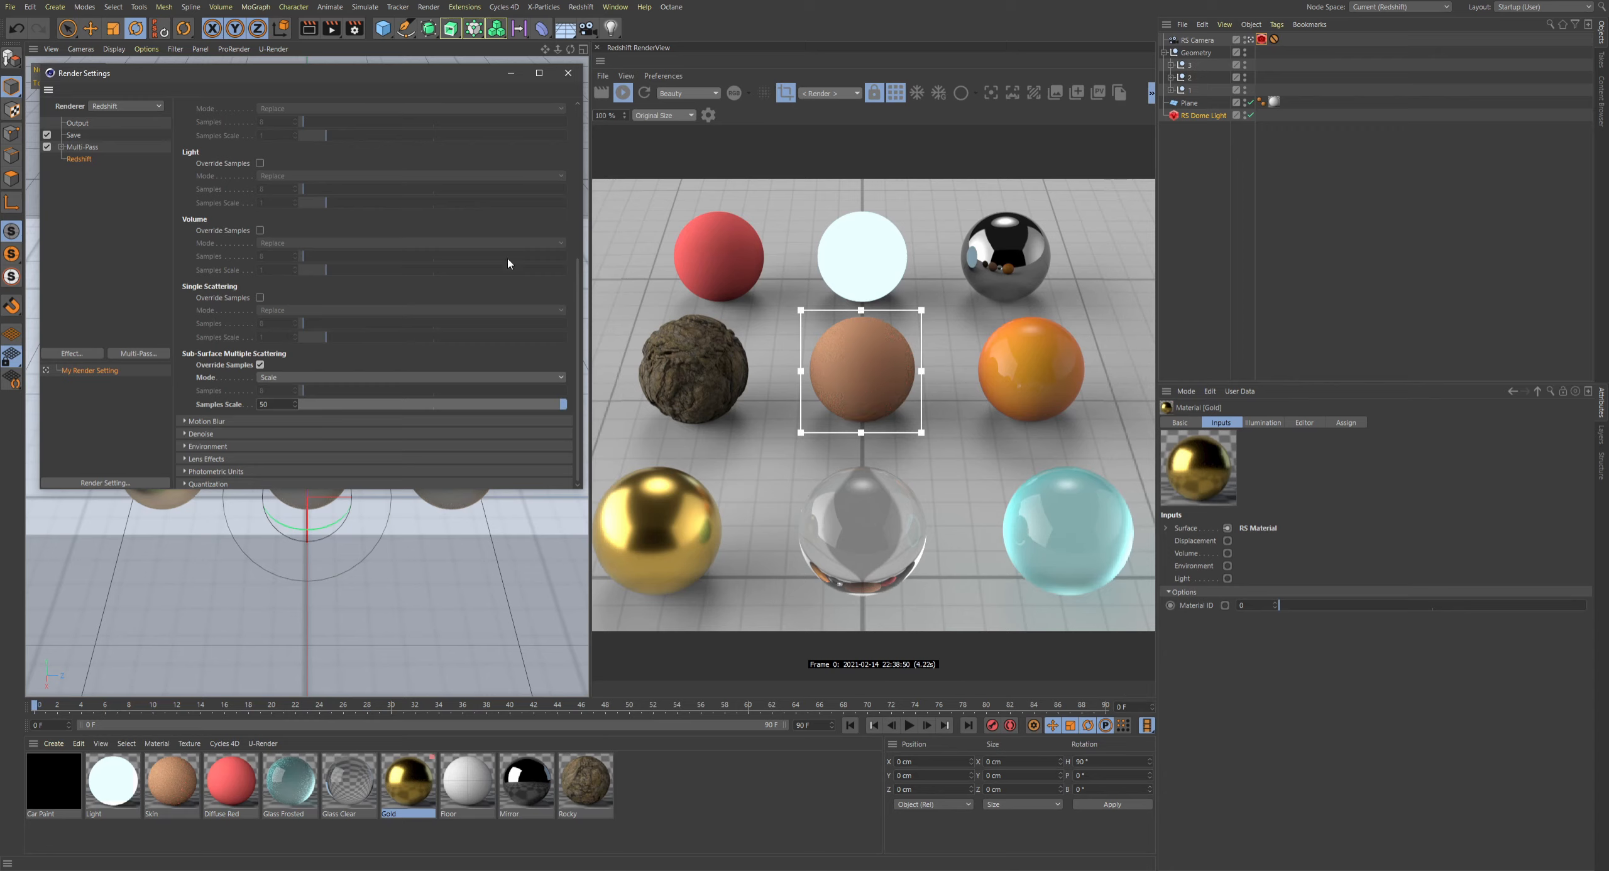
# Display the SSS pass on the skin sphere and set the Sub-Surface Multiple Scattering samples scale to 100
pyautogui.click(679, 93)
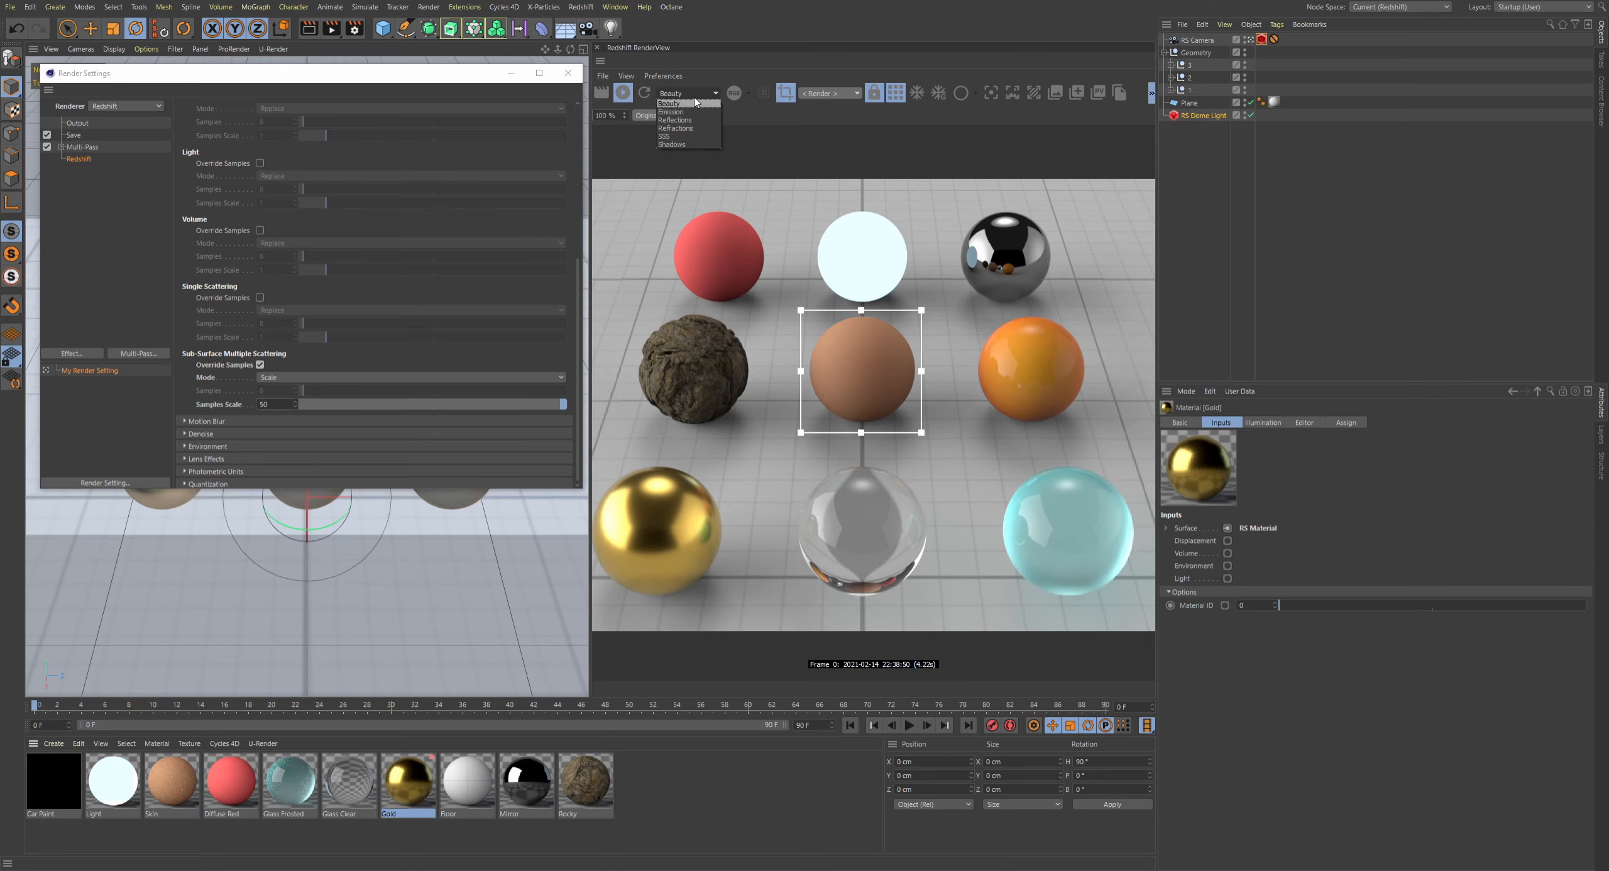
pyautogui.click(685, 145)
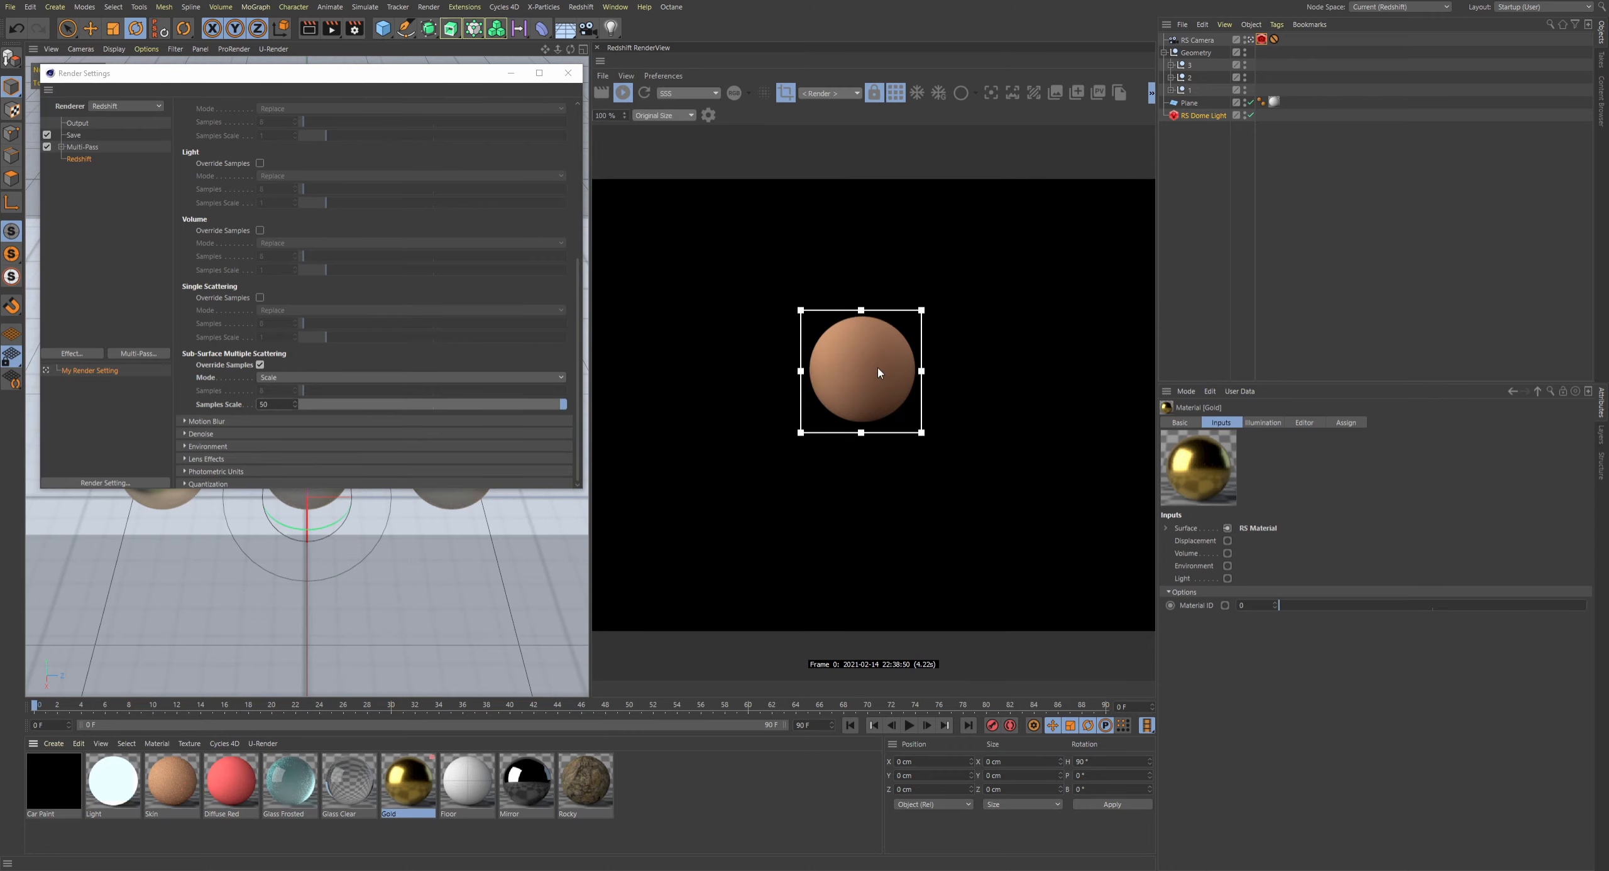
pyautogui.scroll(5, 873, 371)
pyautogui.doubleClick(279, 398)
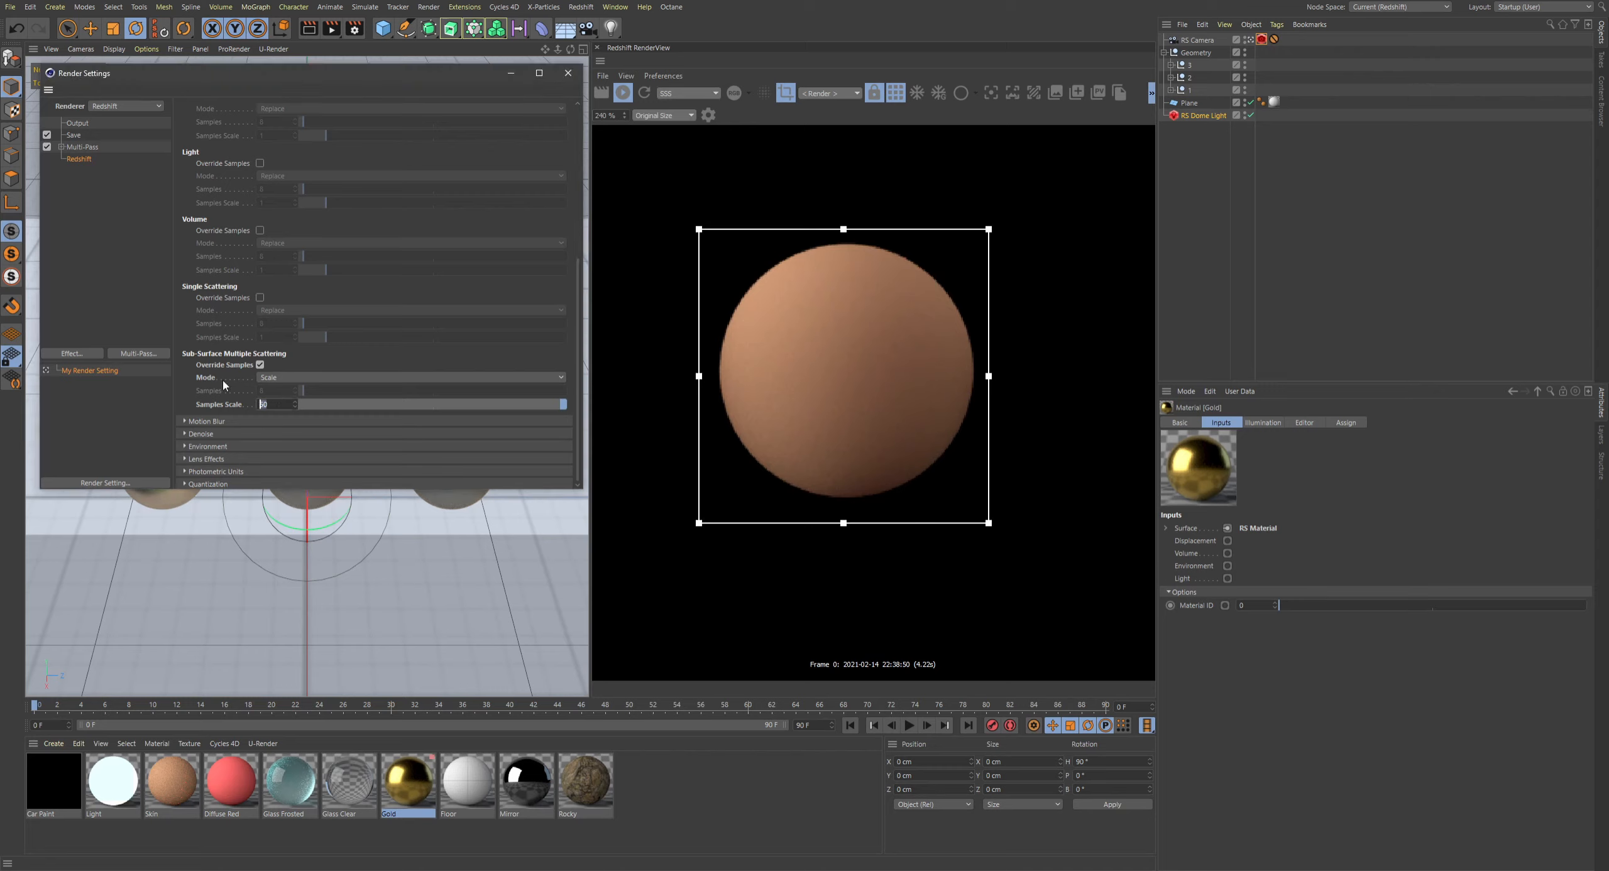
pyautogui.write('100')
pyautogui.press('Return')
# Raise the Sub-Surface Multiple Scattering samples scale through 150 to 200 and clear the object selection
pyautogui.press('Return')
pyautogui.write('150')
pyautogui.press('Return')
pyautogui.moveTo(274, 404); pyautogui.dragTo(237, 397)
pyautogui.write('200')
pyautogui.press('Return')
pyautogui.moveTo(890, 337); pyautogui.dragTo(901, 388, button='middle')
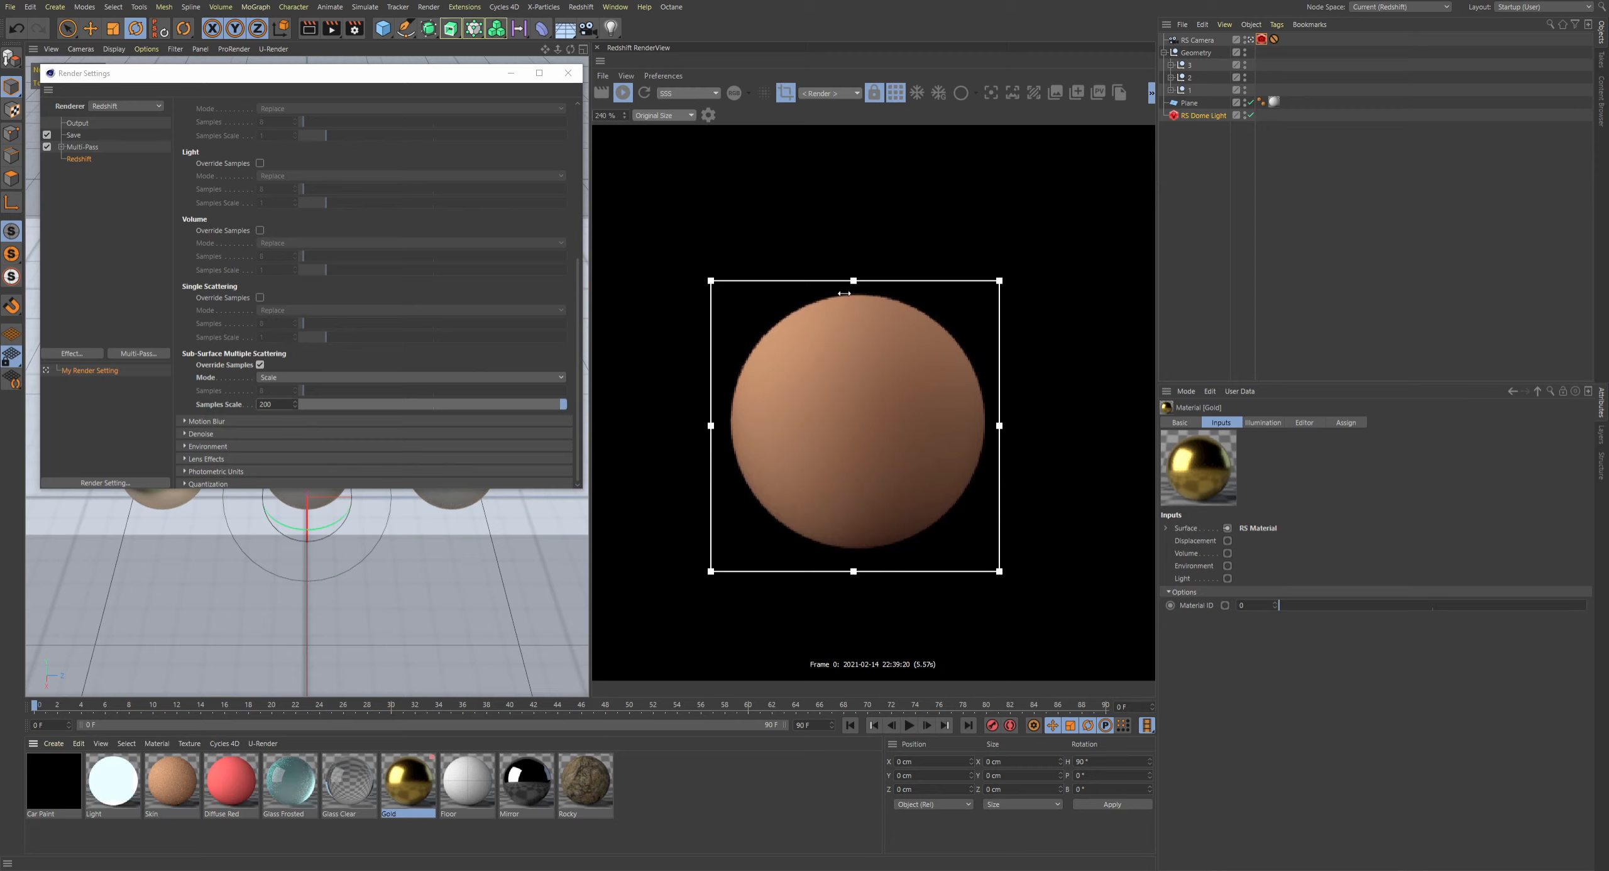
pyautogui.click(1220, 205)
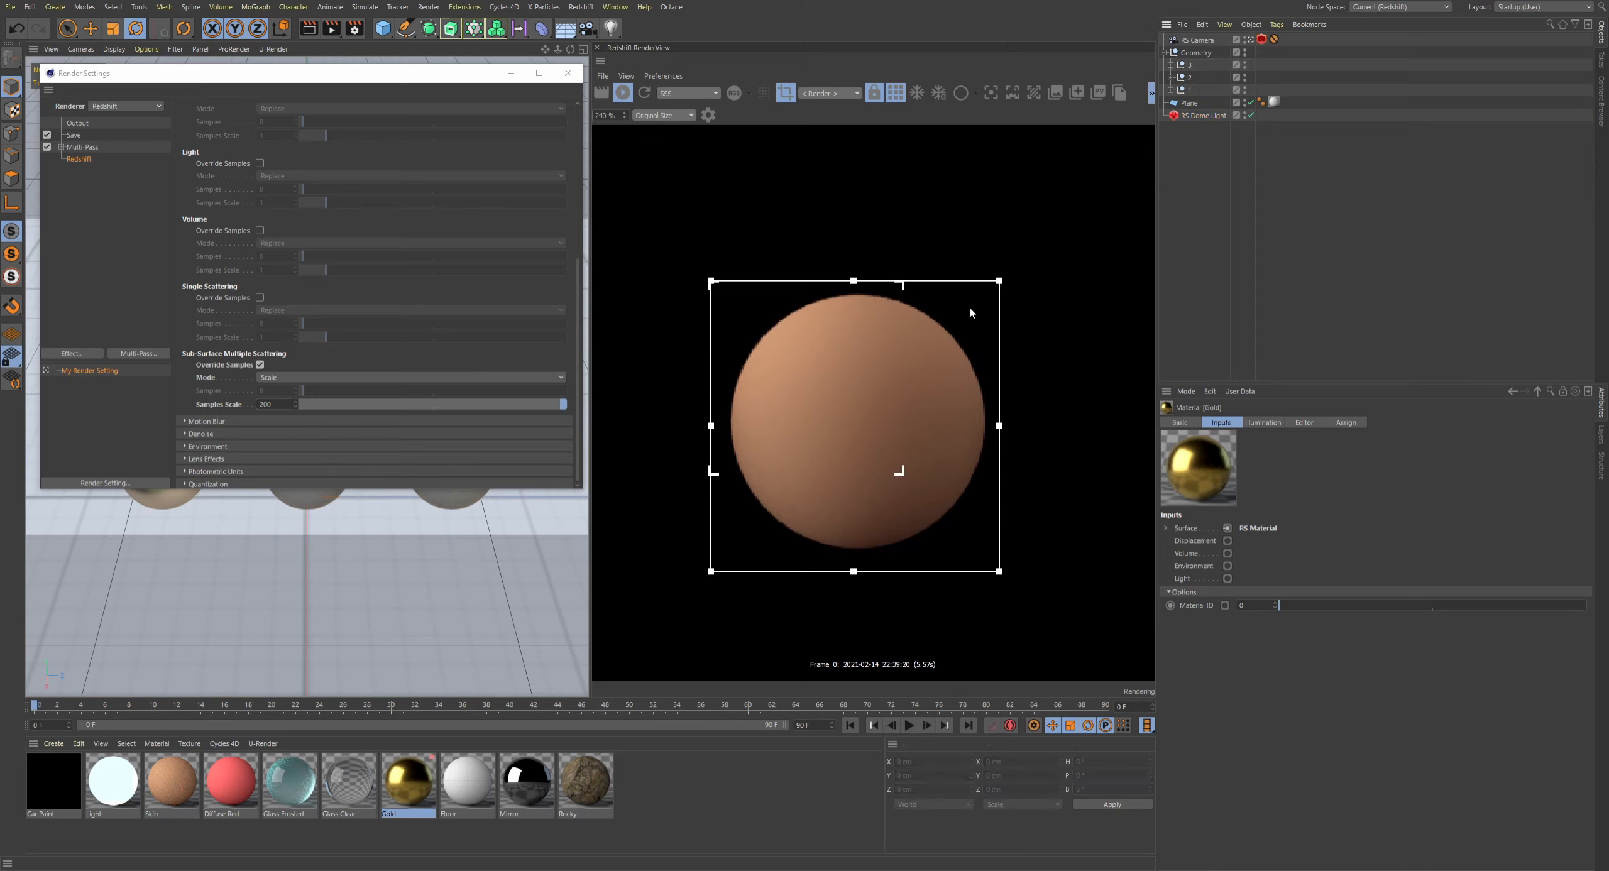
# Display the Beauty pass and turn off the render region to render all nine spheres
pyautogui.click(684, 94)
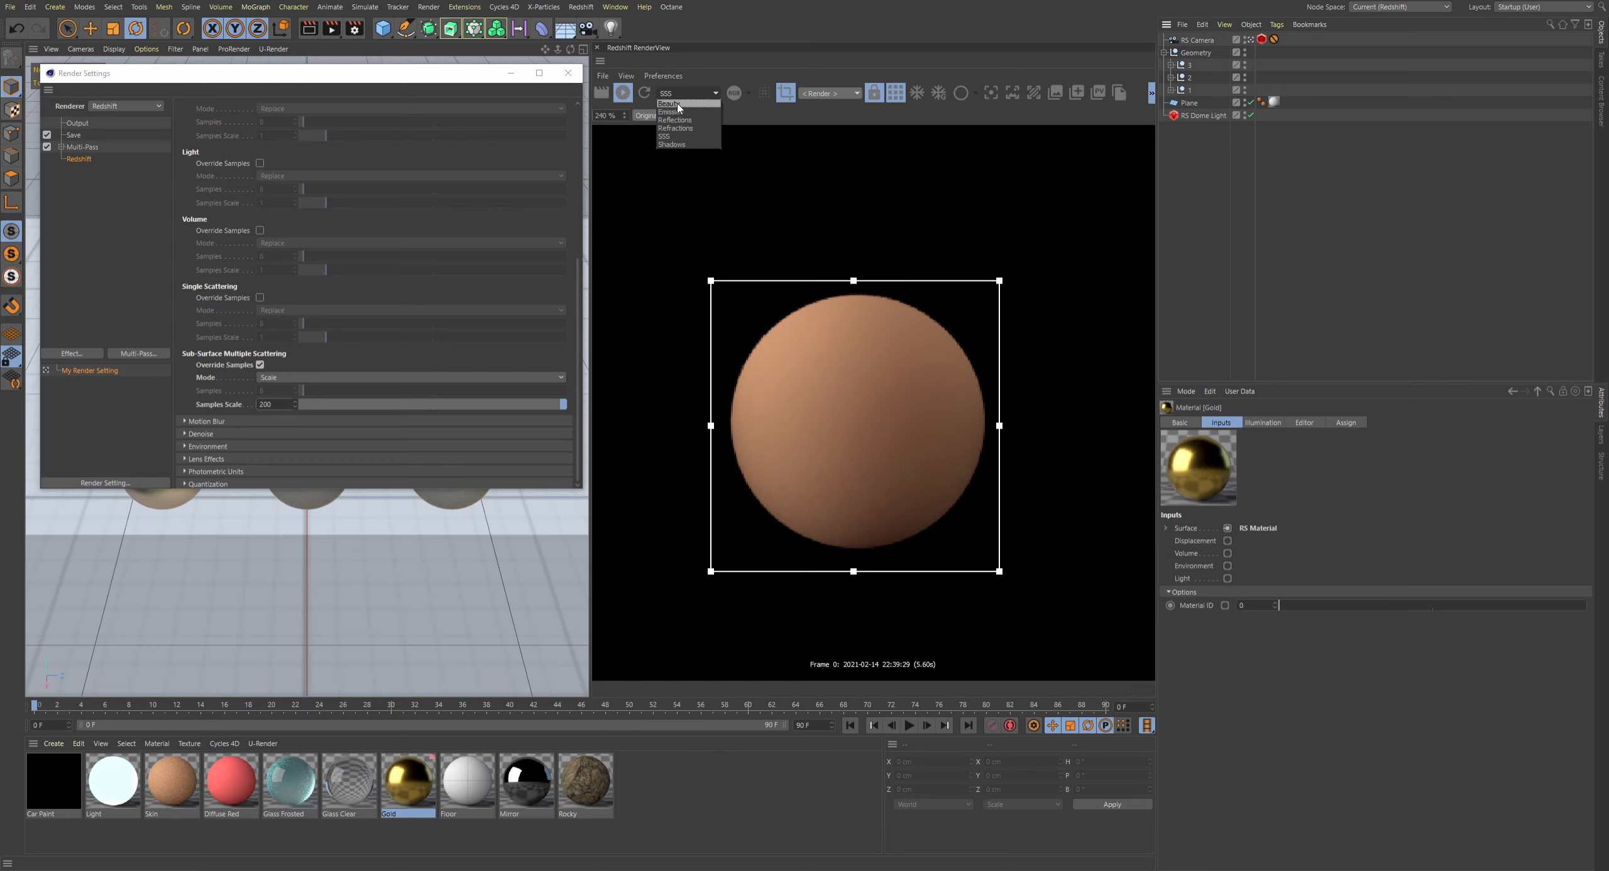
pyautogui.click(669, 104)
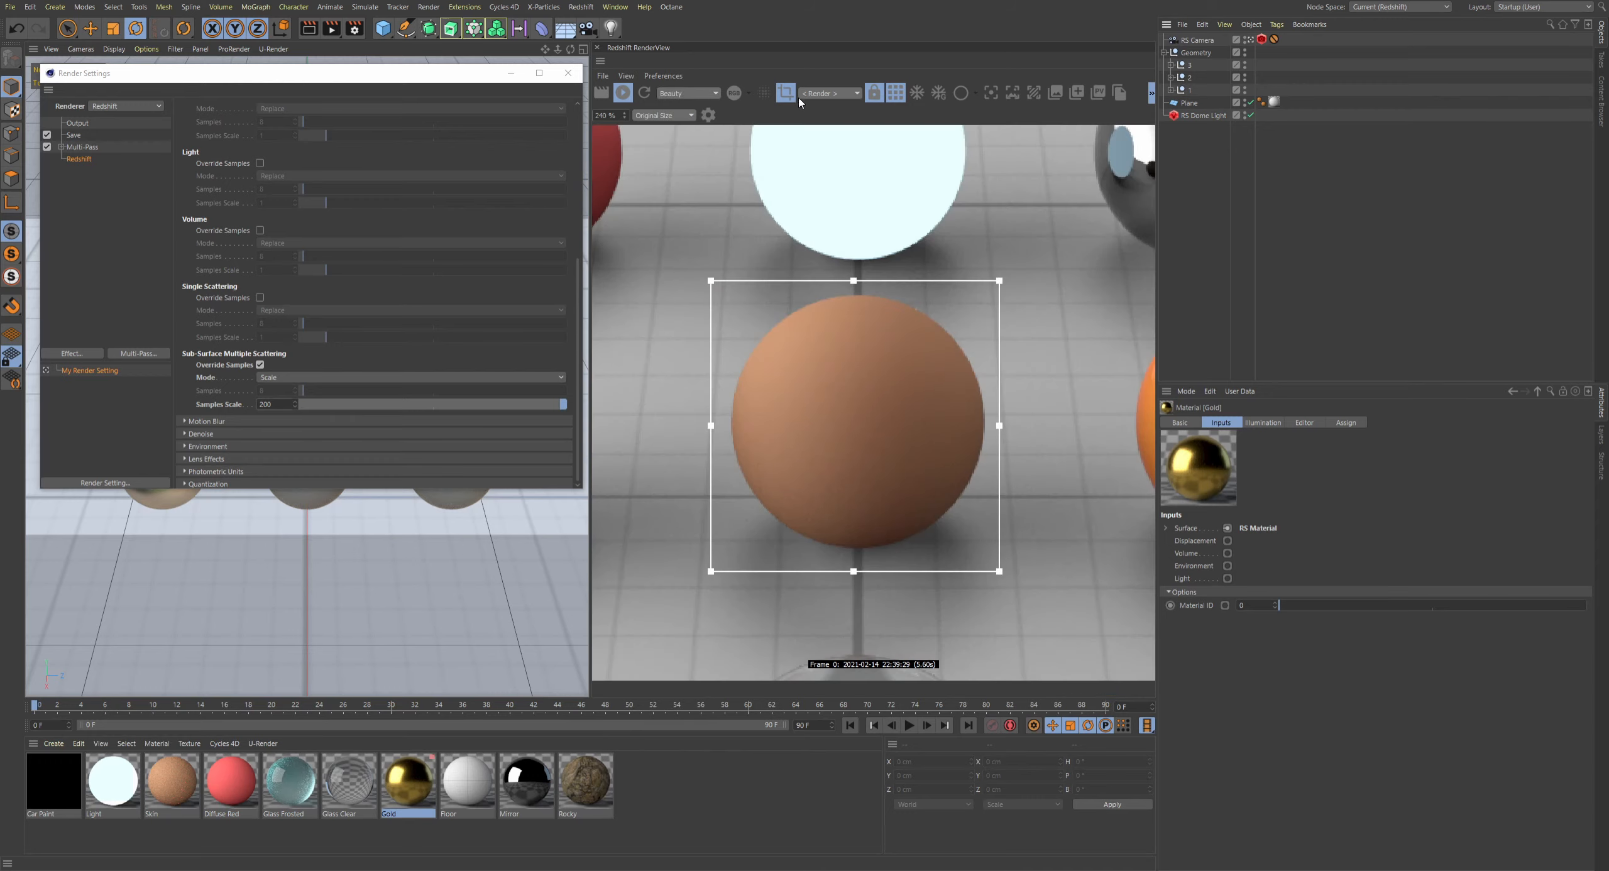
pyautogui.scroll(-5, 893, 253)
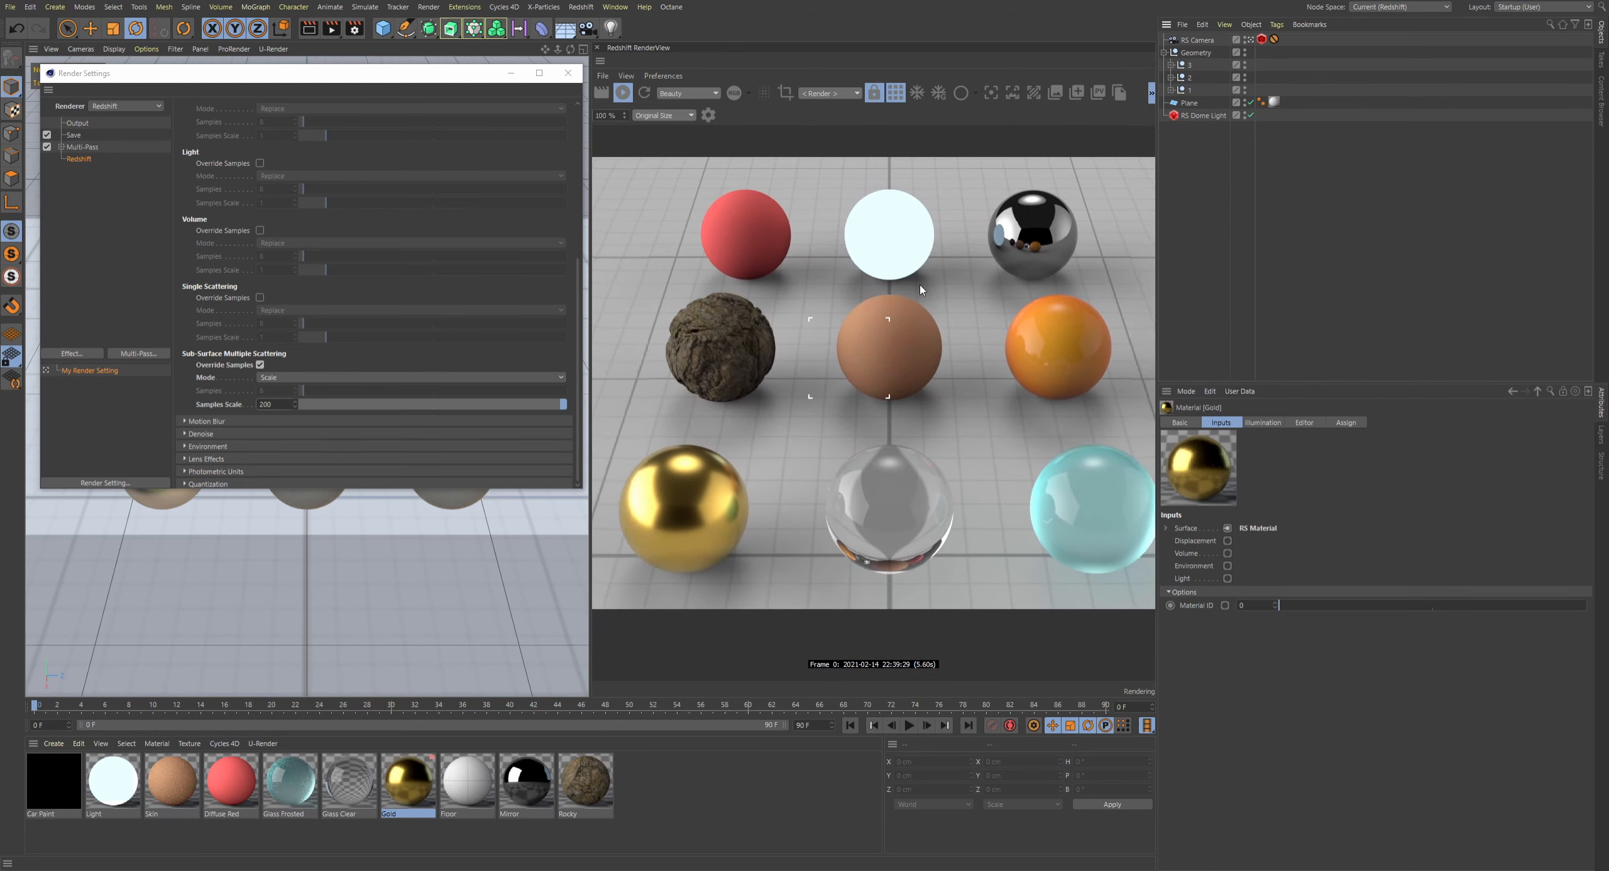
pyautogui.moveTo(836, 286); pyautogui.dragTo(844, 299, button='middle')
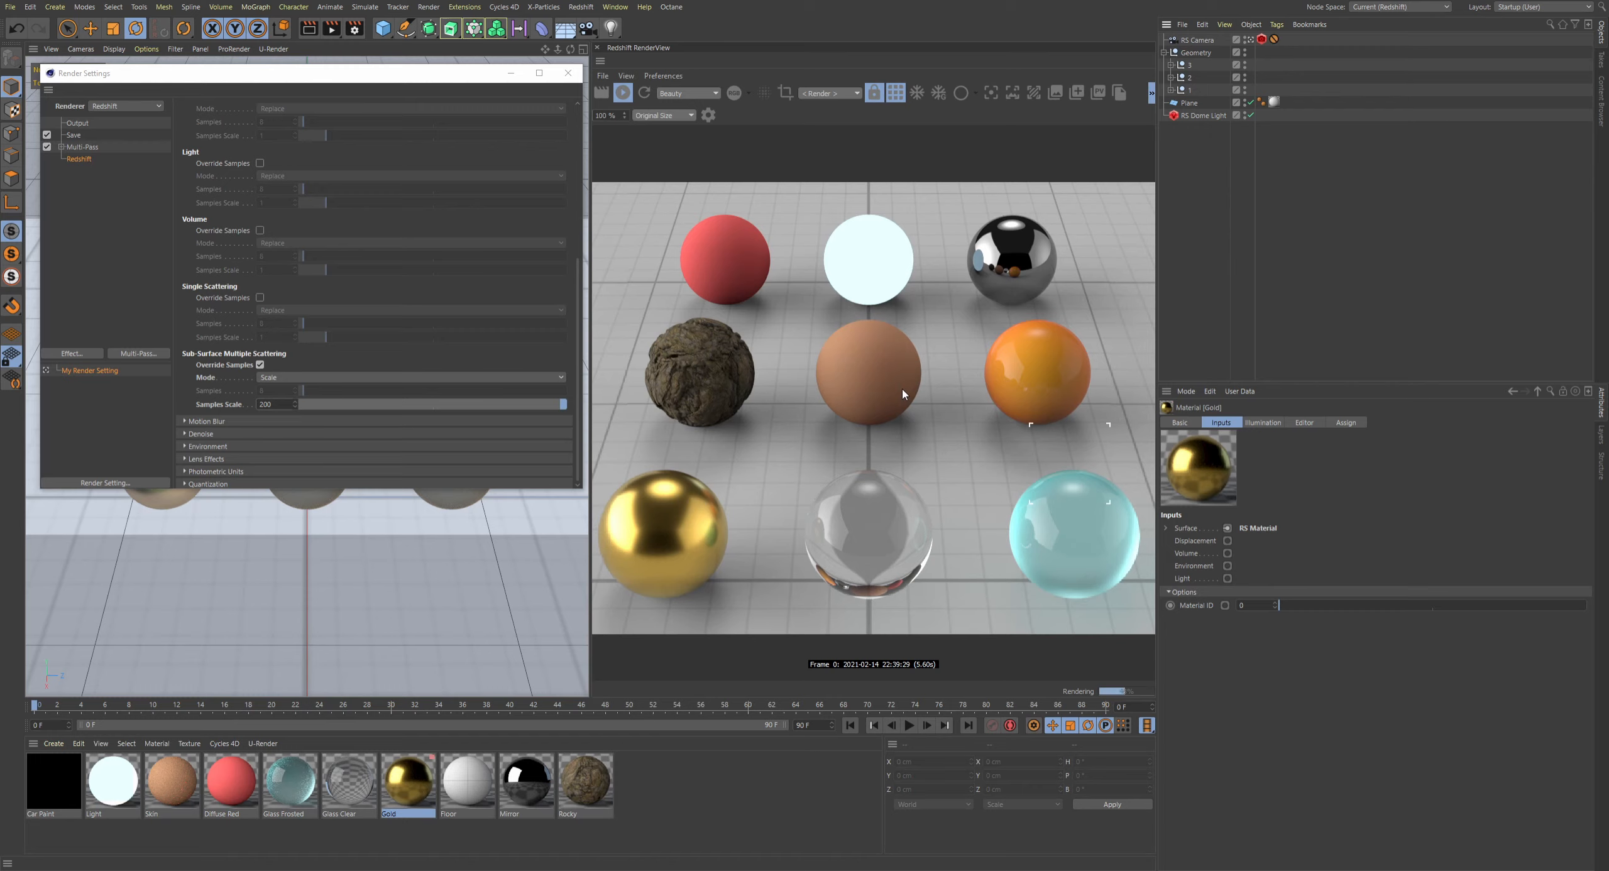
# Check the spheres in the full render and set the render view's scaling to Fill Window
pyautogui.moveTo(733, 370); pyautogui.dragTo(793, 382, button='middle')
pyautogui.scroll(1, 792, 380)
pyautogui.scroll(-1, 793, 379)
pyautogui.moveTo(902, 409); pyautogui.dragTo(858, 405, button='middle')
pyautogui.click(664, 118)
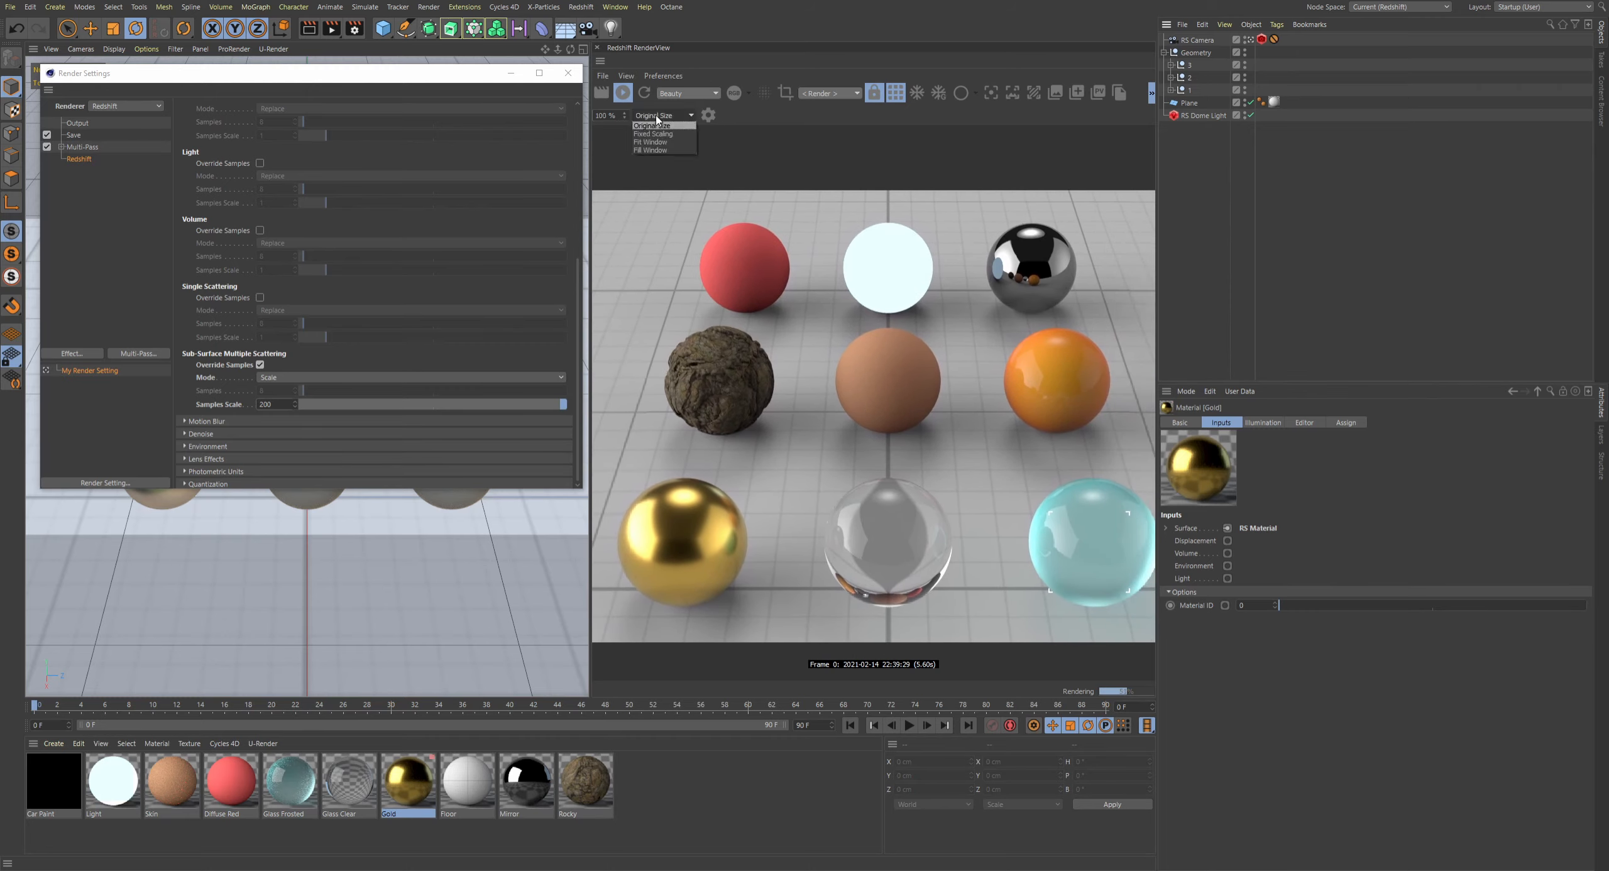
pyautogui.click(660, 144)
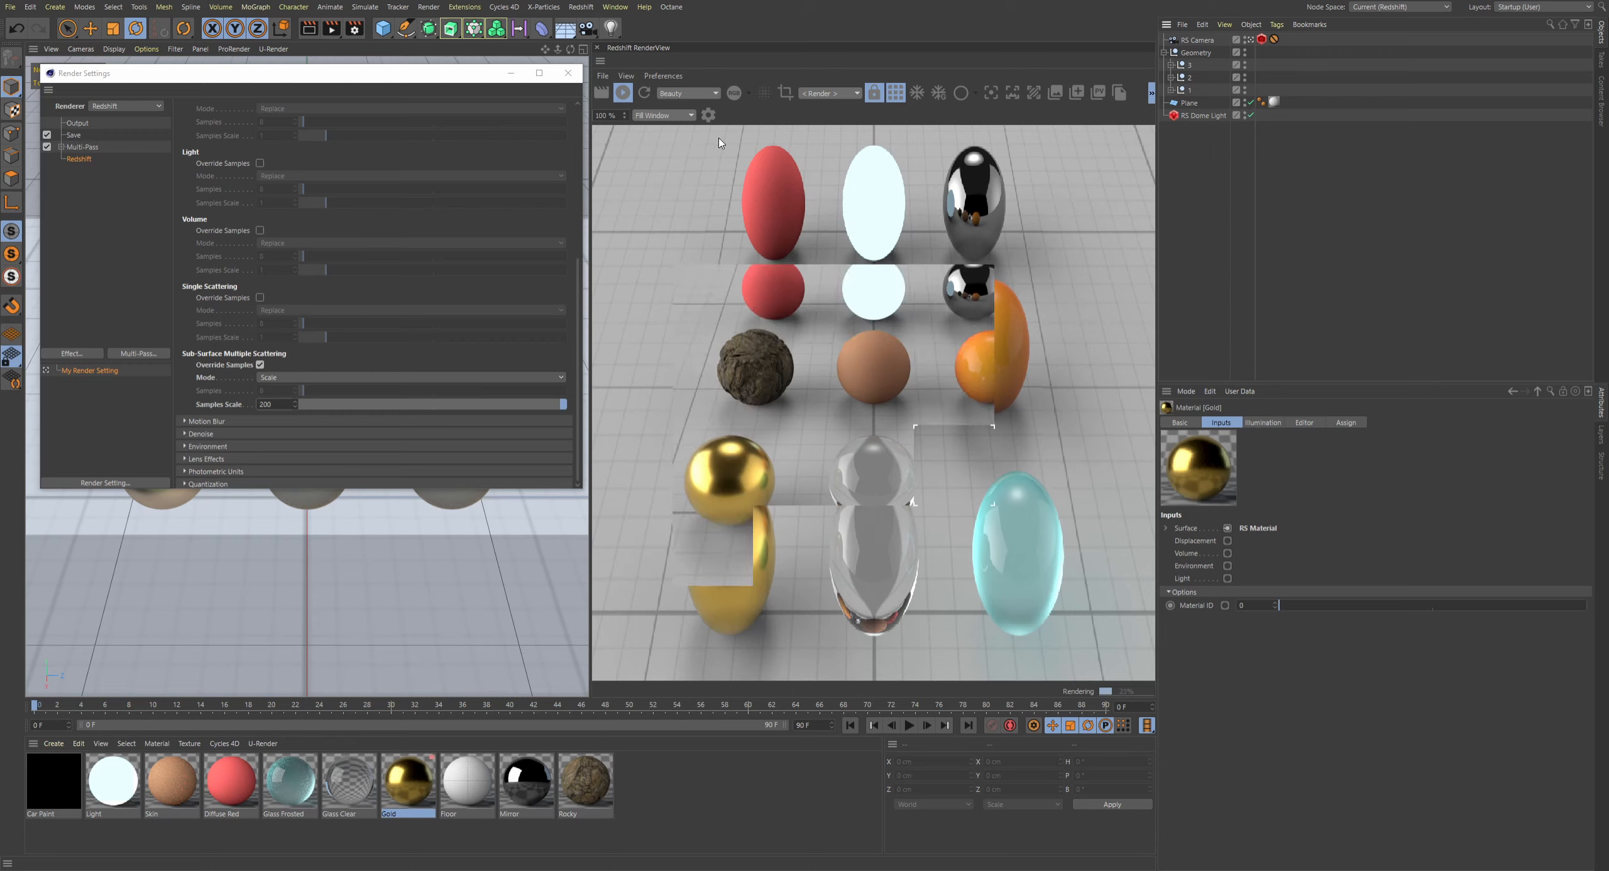
# Inspect the skin sphere up close in the Fill Window view and set the render view's scaling to Fit Window
pyautogui.click(663, 115)
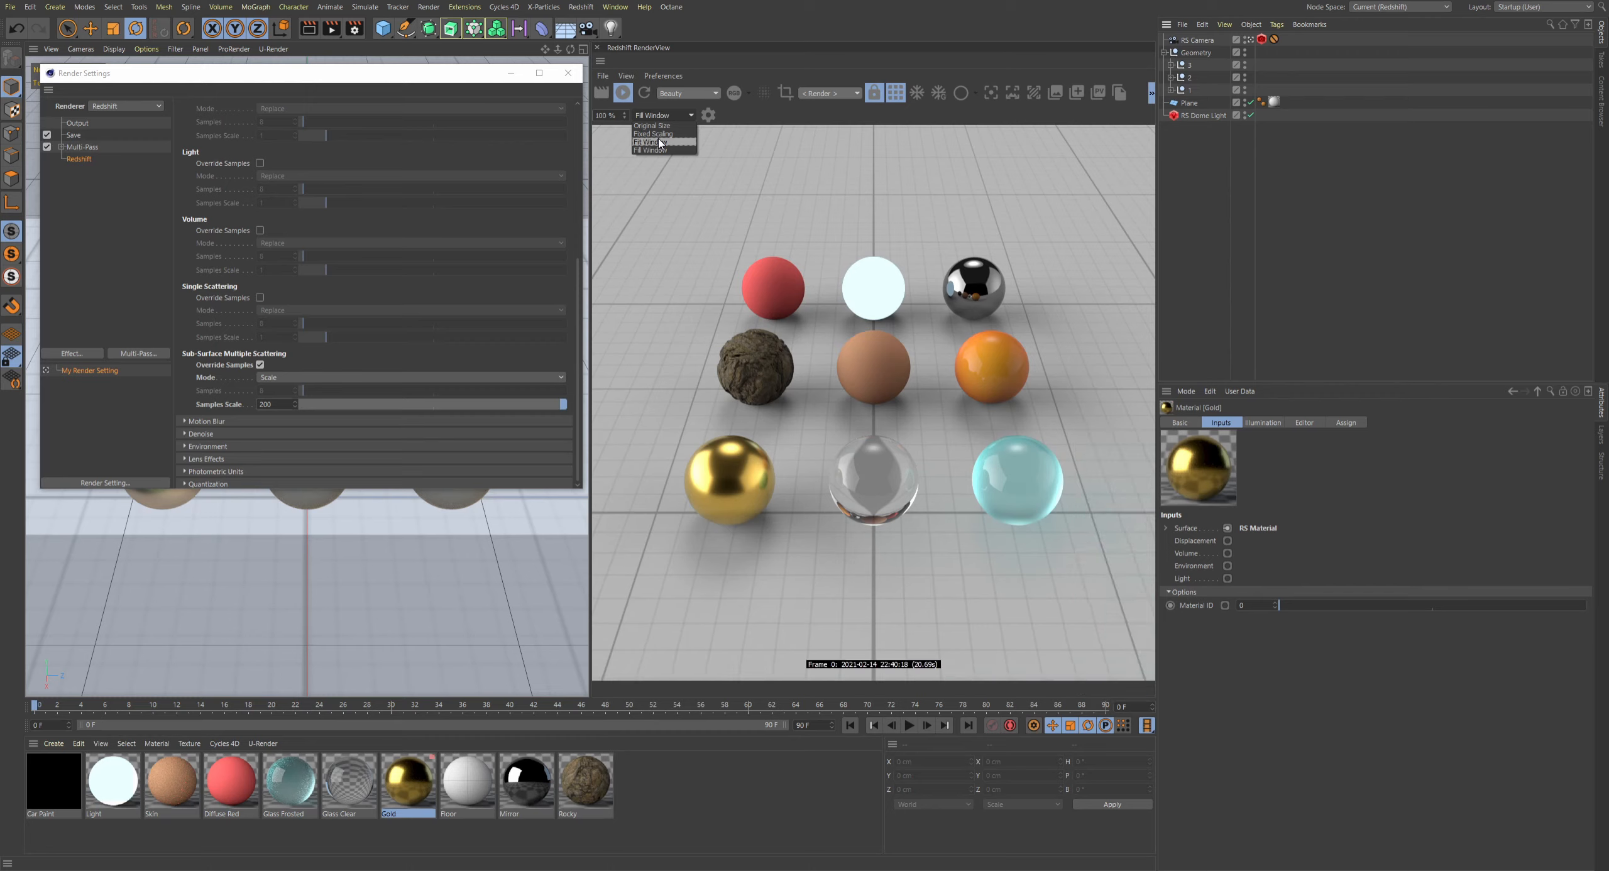
pyautogui.click(660, 149)
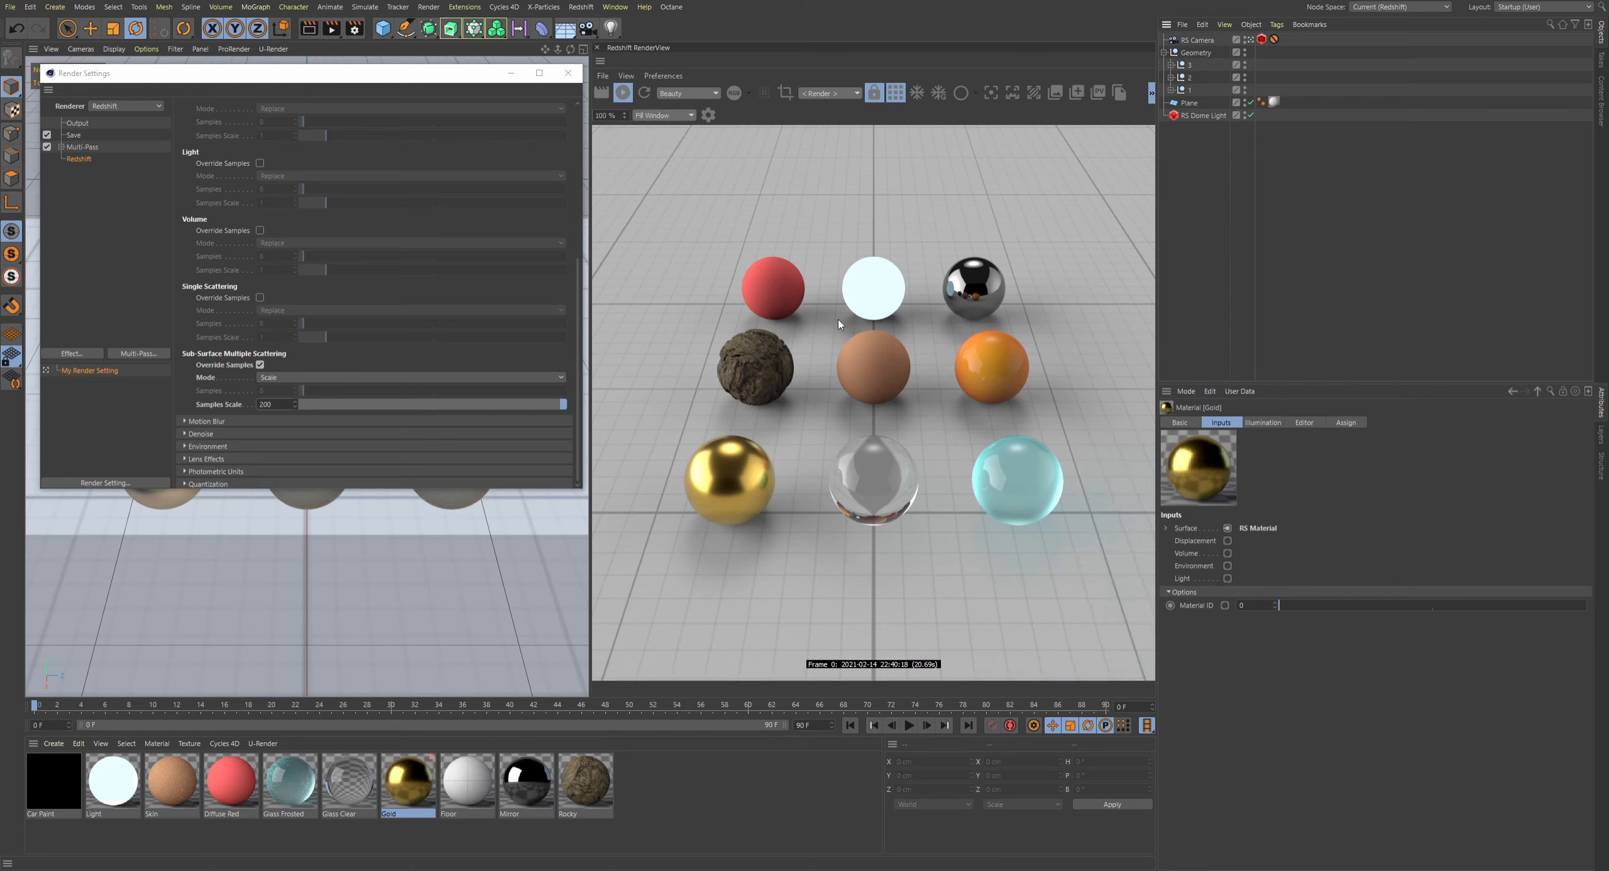
pyautogui.scroll(5, 892, 486)
pyautogui.moveTo(893, 485); pyautogui.dragTo(731, 432, button='middle')
pyautogui.moveTo(1008, 403); pyautogui.dragTo(921, 455, button='middle')
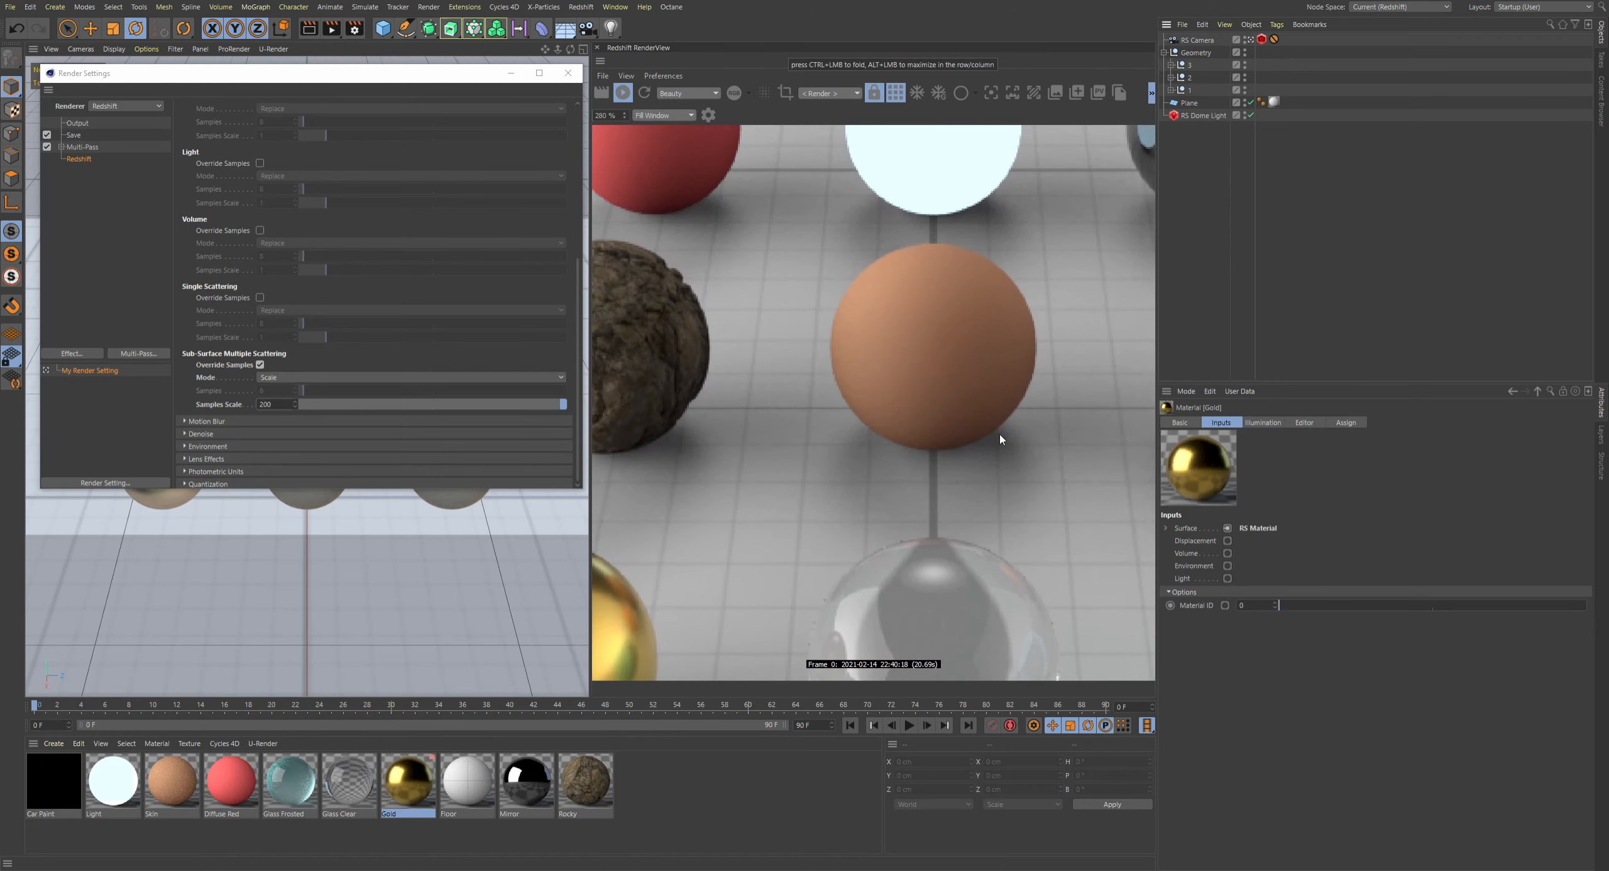
pyautogui.click(655, 117)
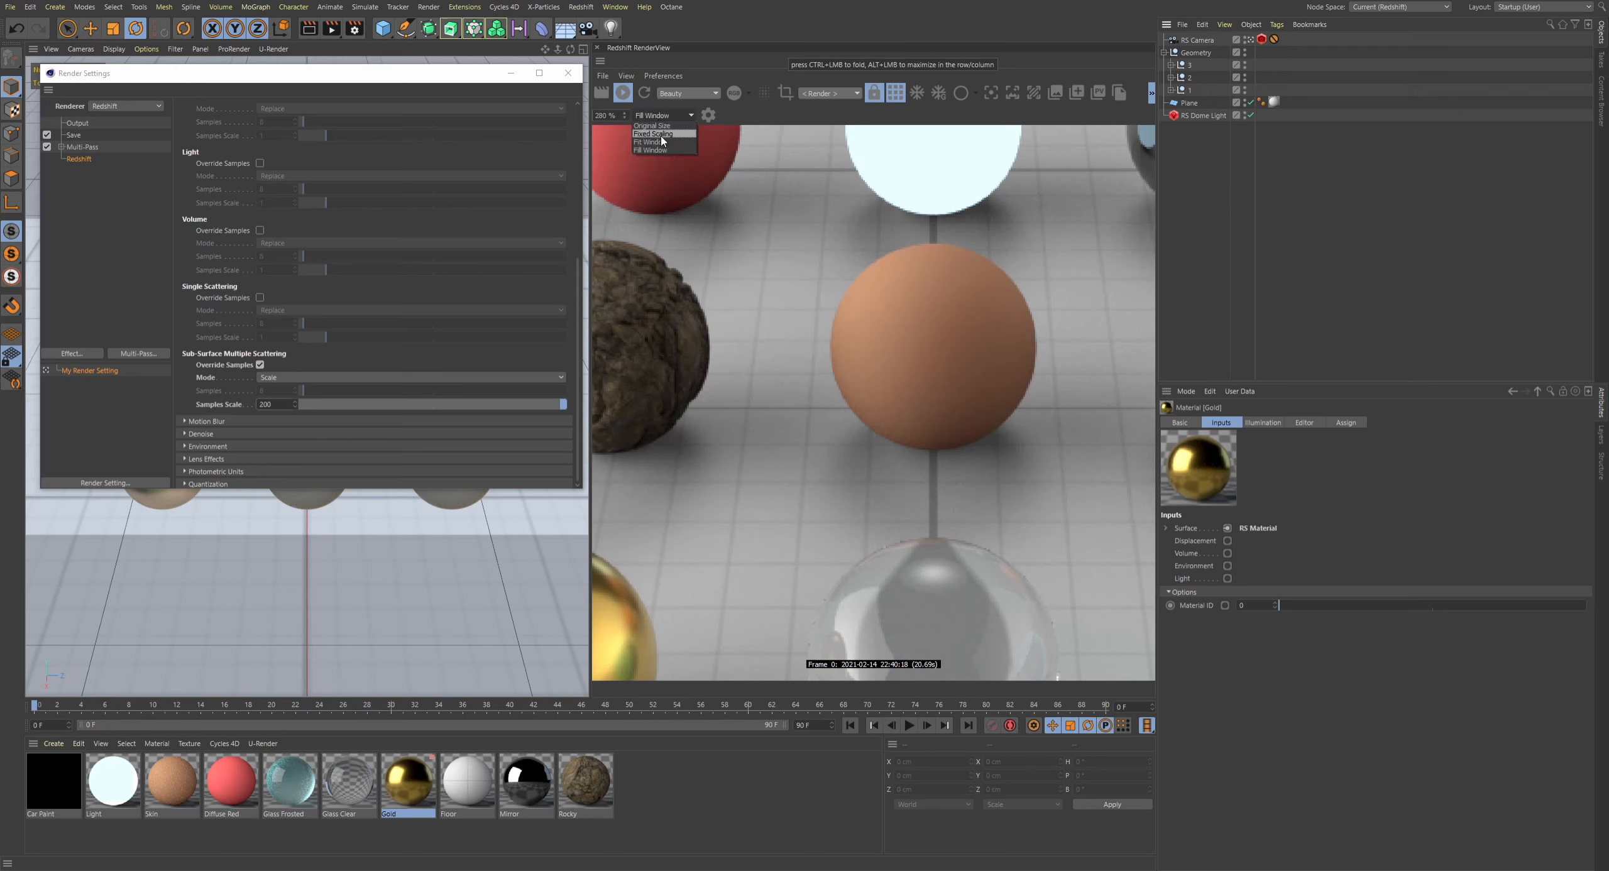
pyautogui.click(653, 137)
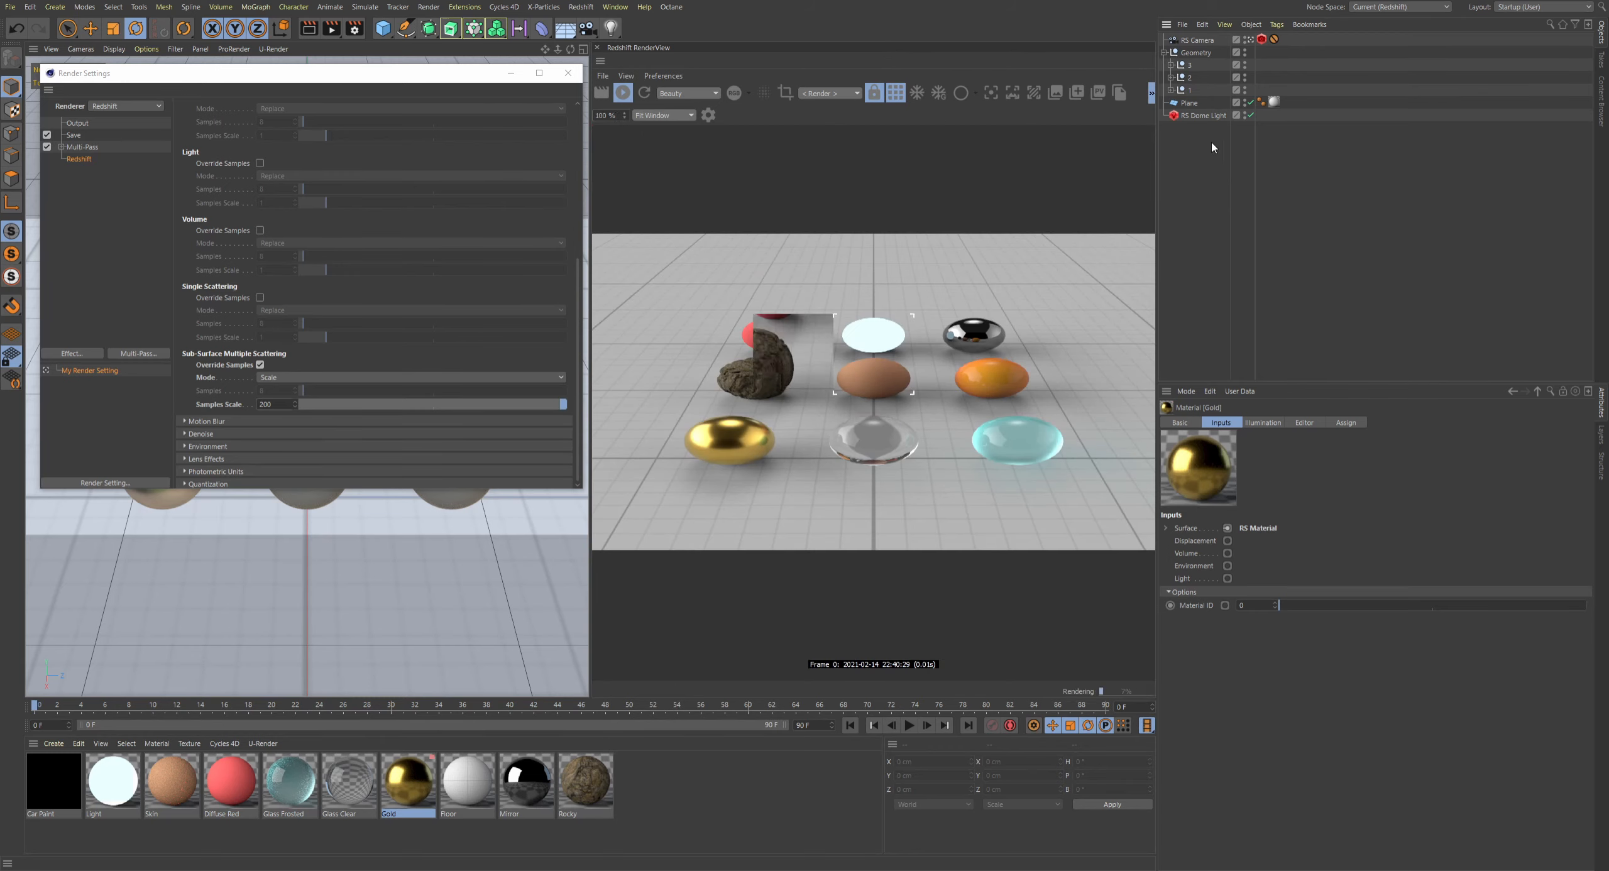
# Select the RS Dome Light and limit the render region to the floor area just below the skin sphere
pyautogui.click(1202, 115)
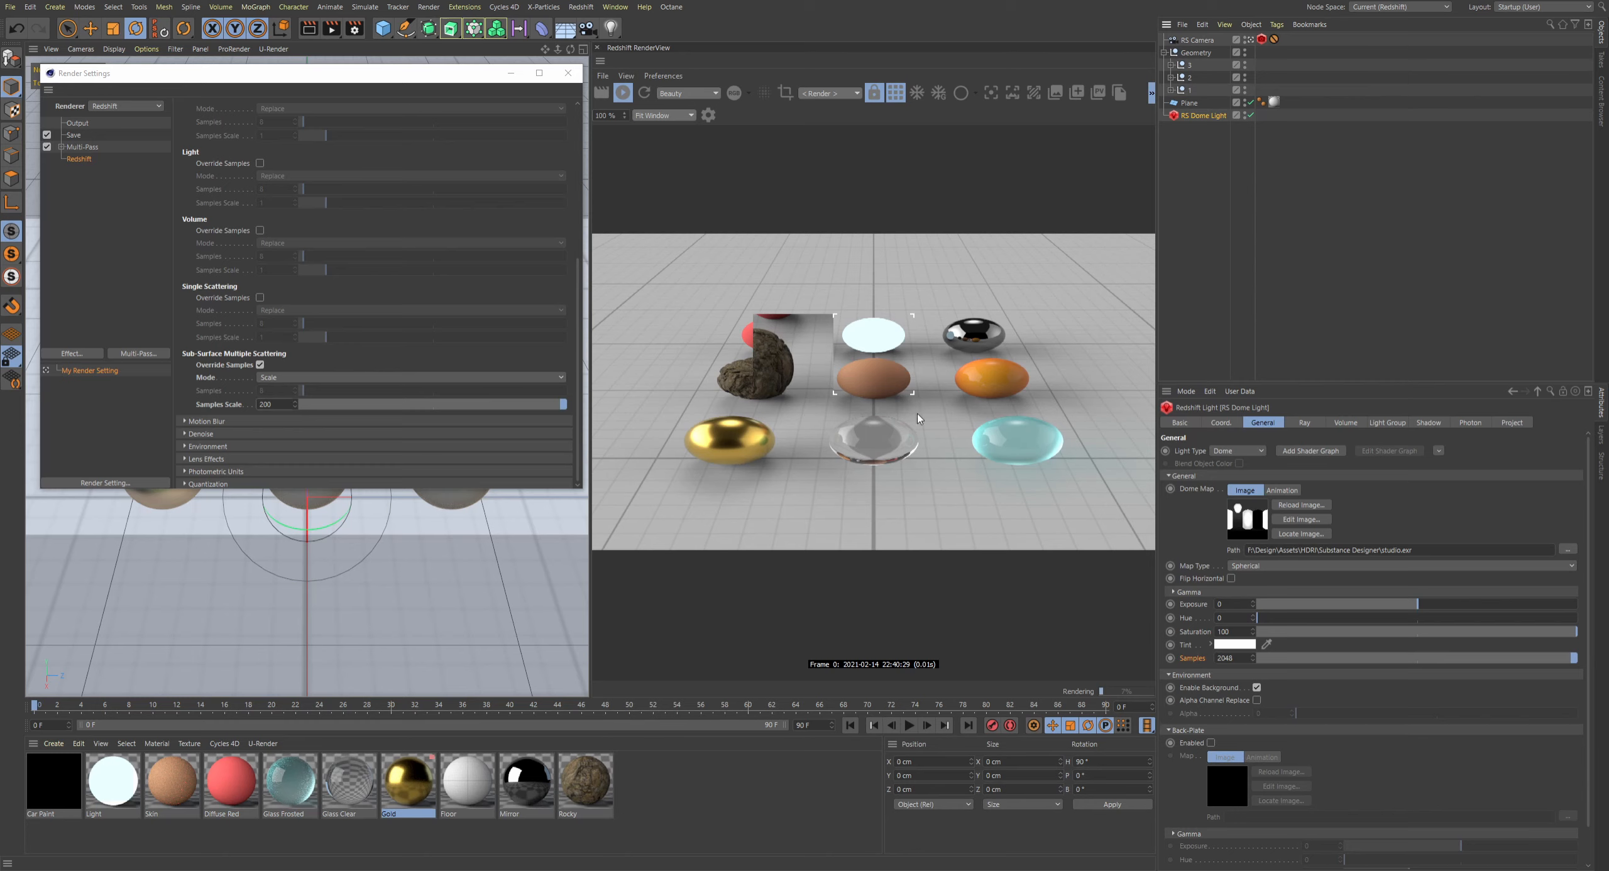
pyautogui.scroll(5, 884, 411)
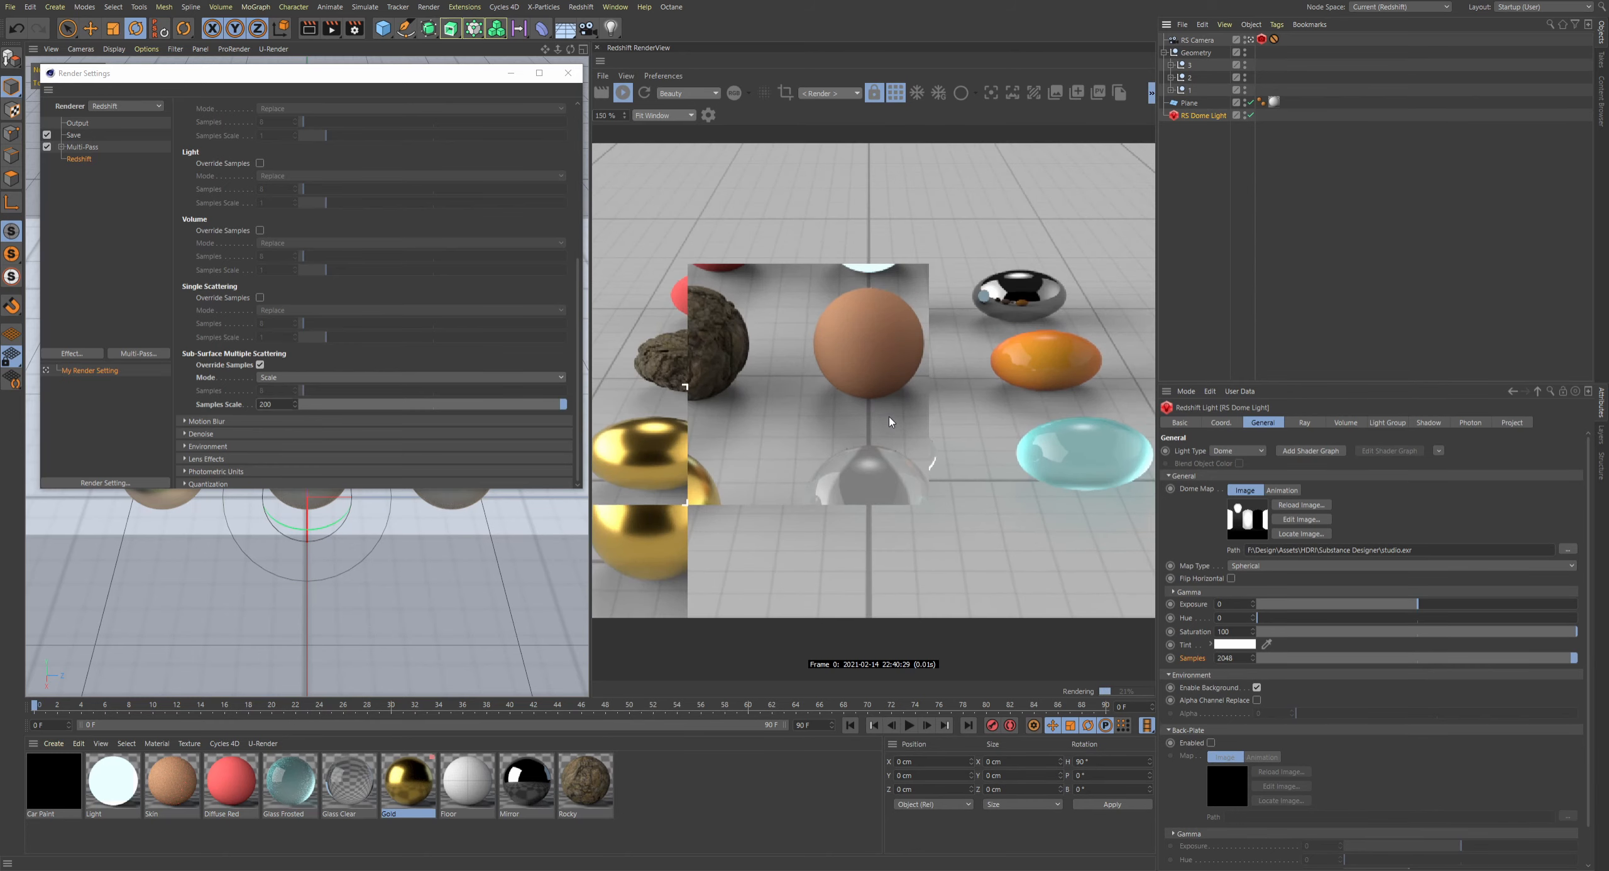
pyautogui.click(786, 94)
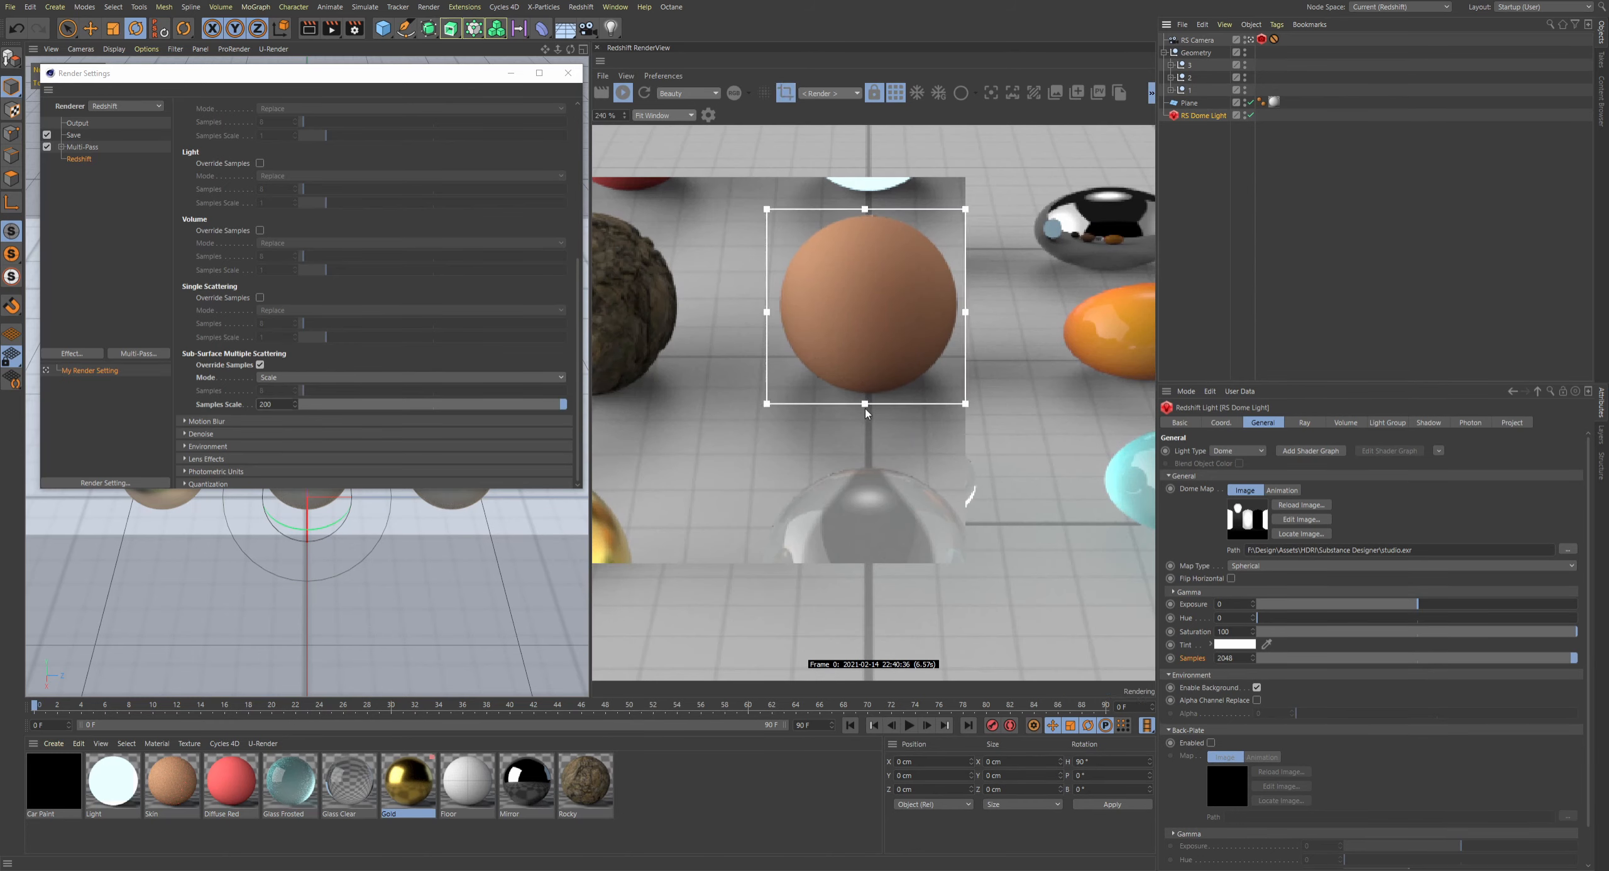
pyautogui.moveTo(865, 403); pyautogui.dragTo(860, 495)
pyautogui.moveTo(866, 209); pyautogui.dragTo(866, 388)
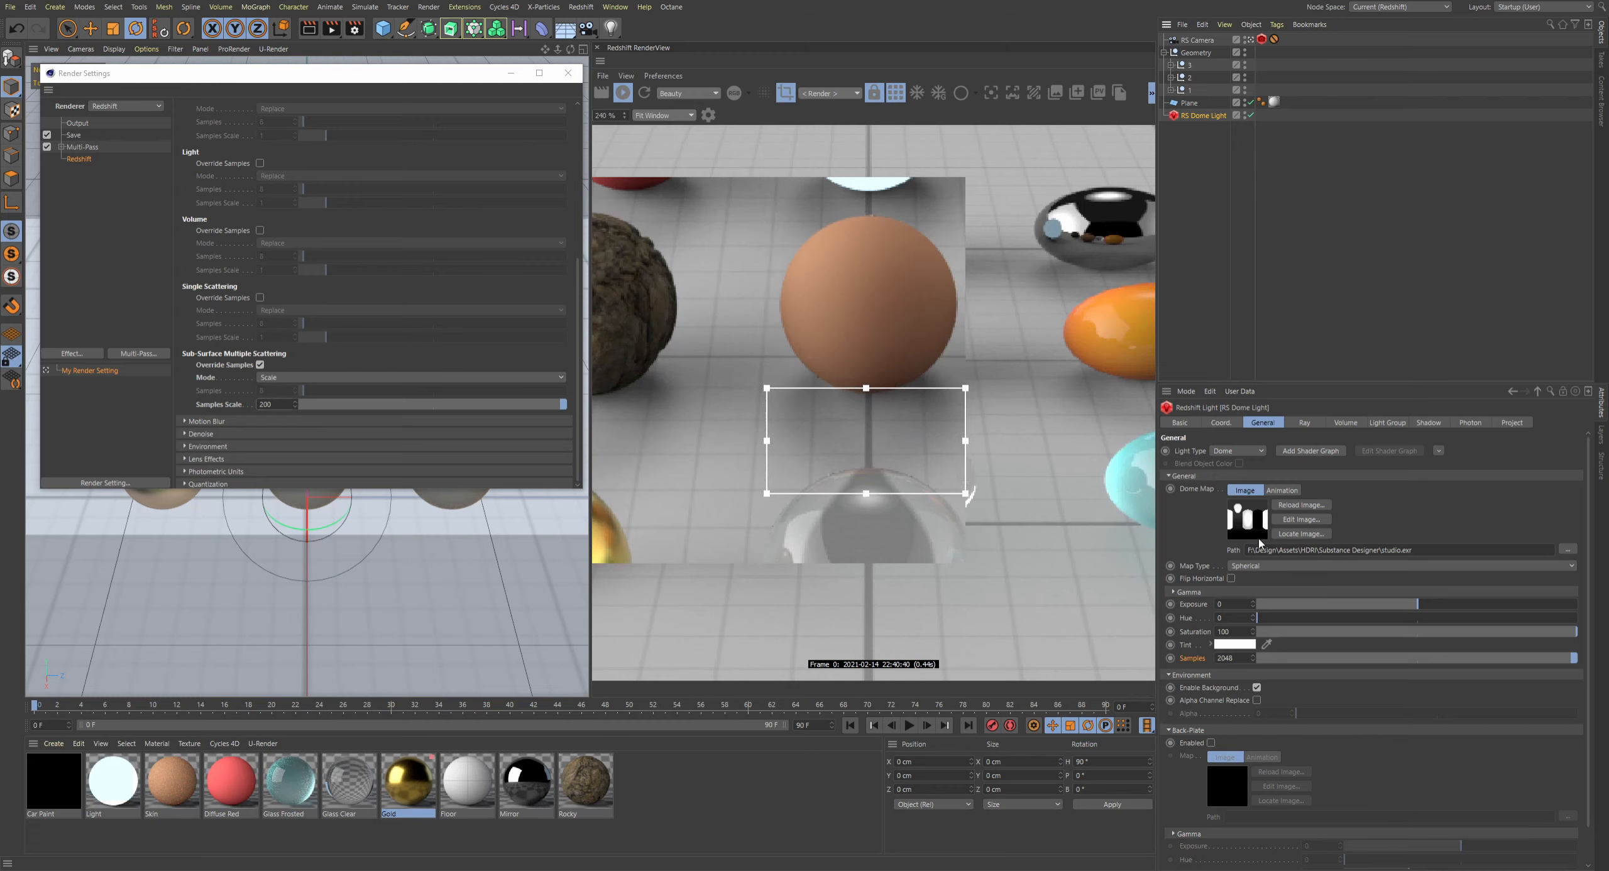
# Raise the dome light's samples through 4096 to 8192, moving and enlarging the render region around the skin sphere's floor shadow
pyautogui.click(1226, 658)
pyautogui.write('4096')
pyautogui.press('Return')
pyautogui.moveTo(864, 392); pyautogui.dragTo(794, 339)
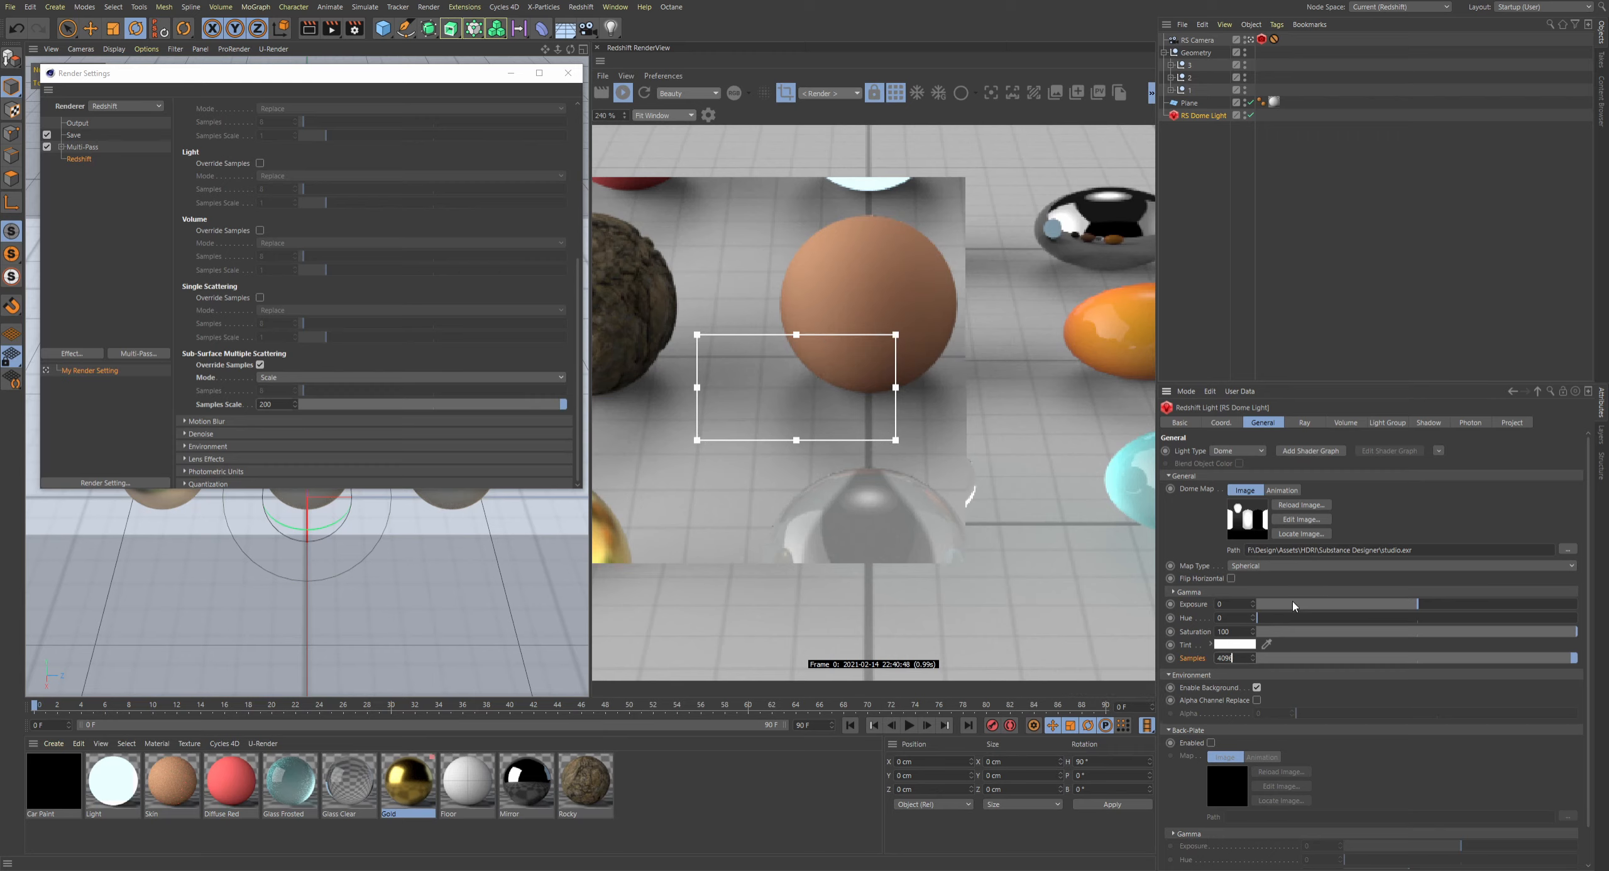
pyautogui.write('2')
pyautogui.press('Return')
pyautogui.moveTo(896, 388); pyautogui.dragTo(976, 388)
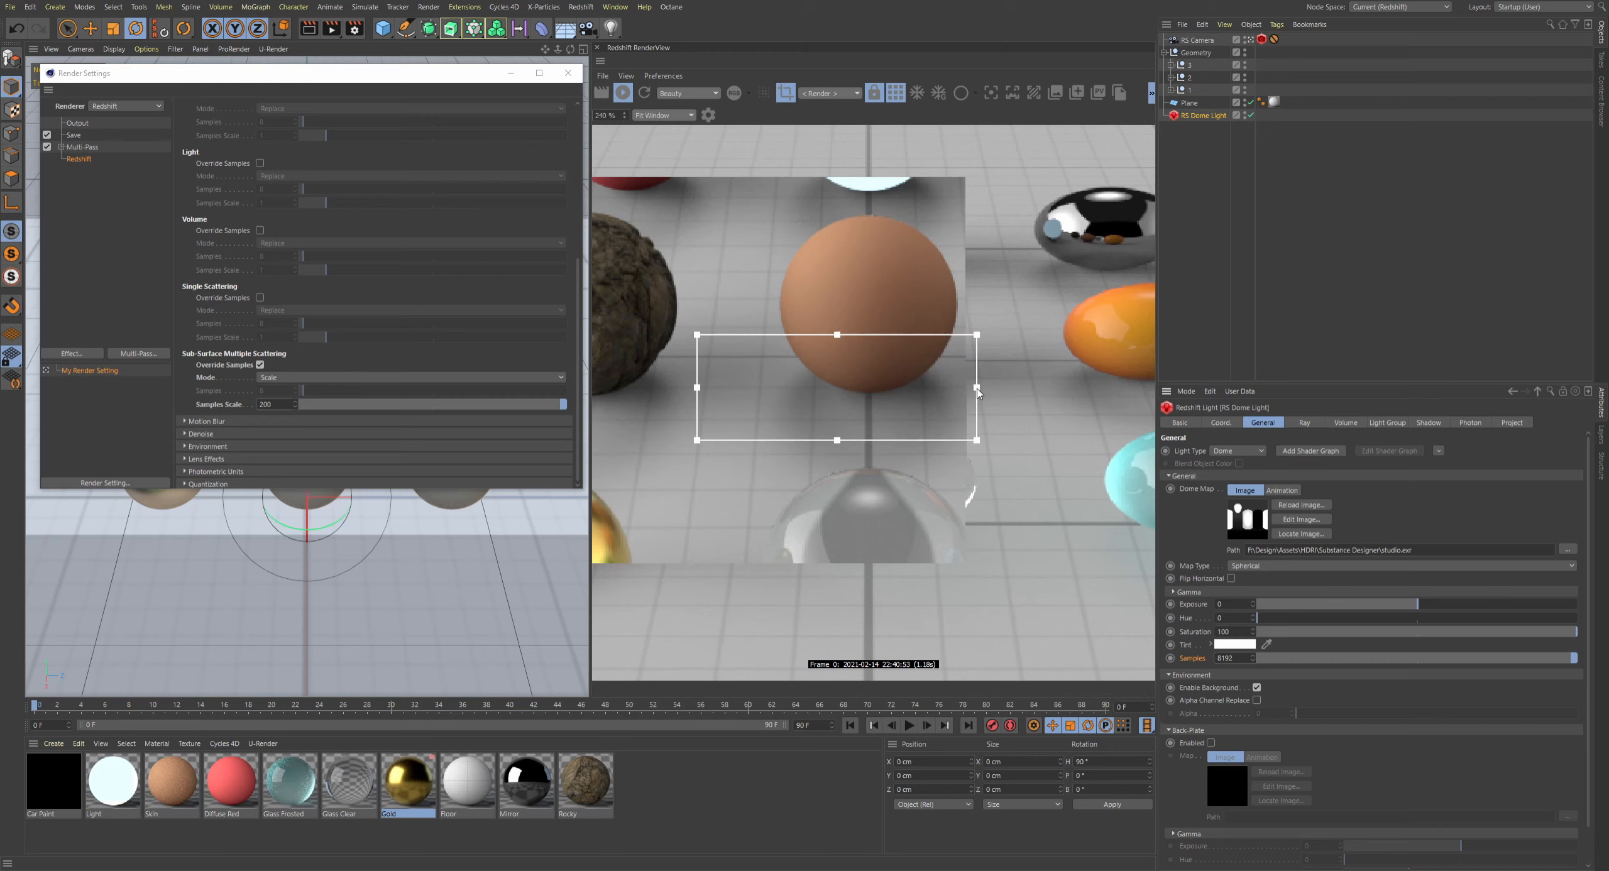
pyautogui.moveTo(836, 440); pyautogui.dragTo(836, 497)
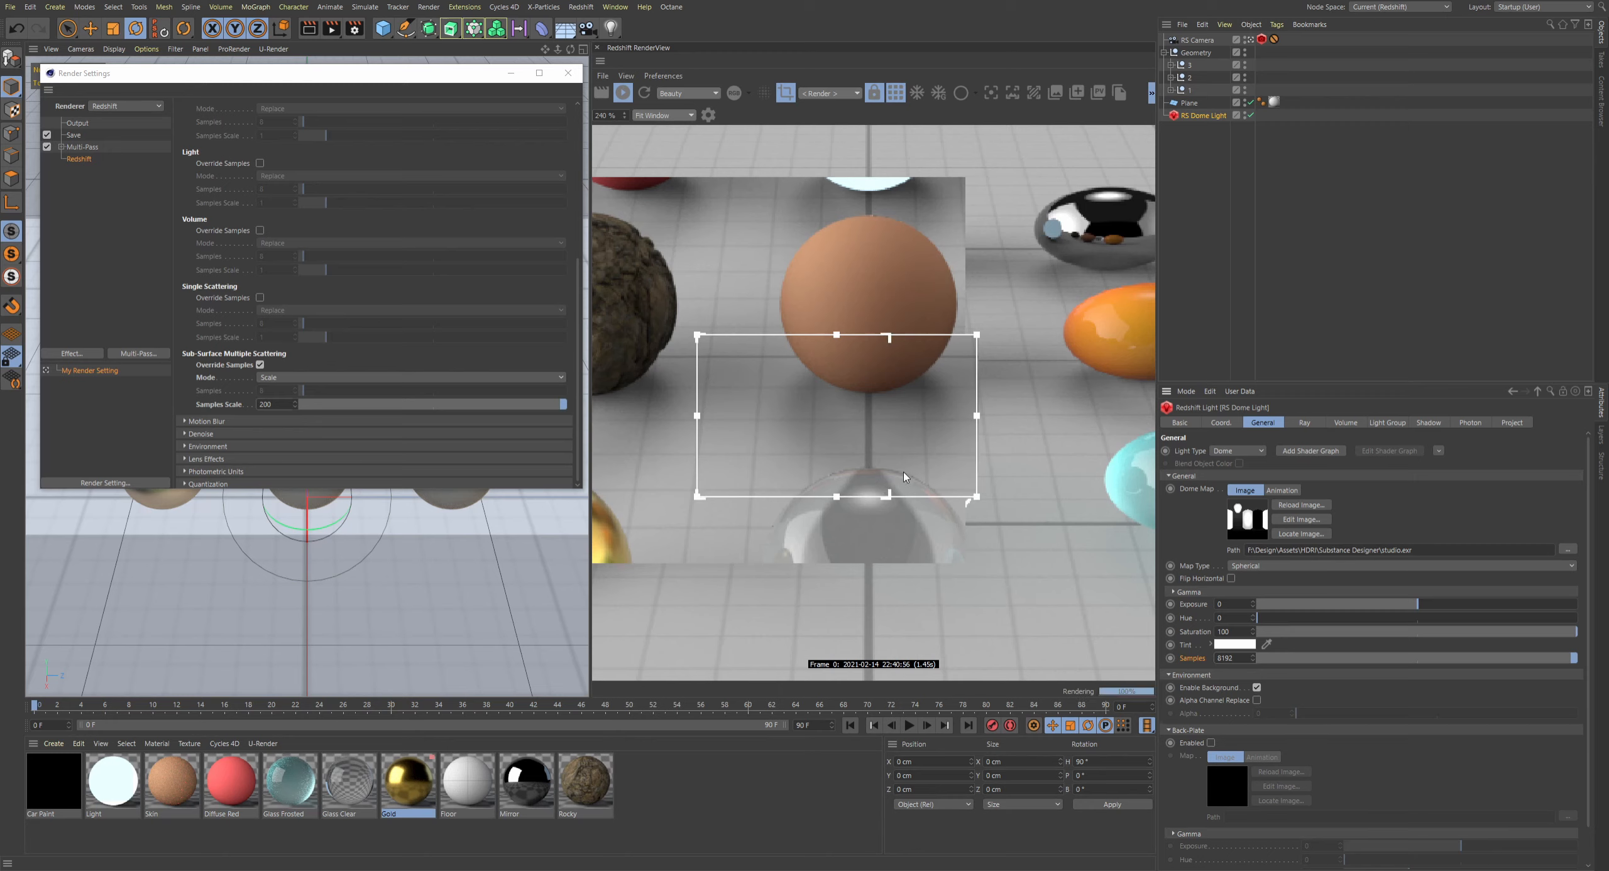
pyautogui.moveTo(886, 423); pyautogui.dragTo(898, 452, button='middle')
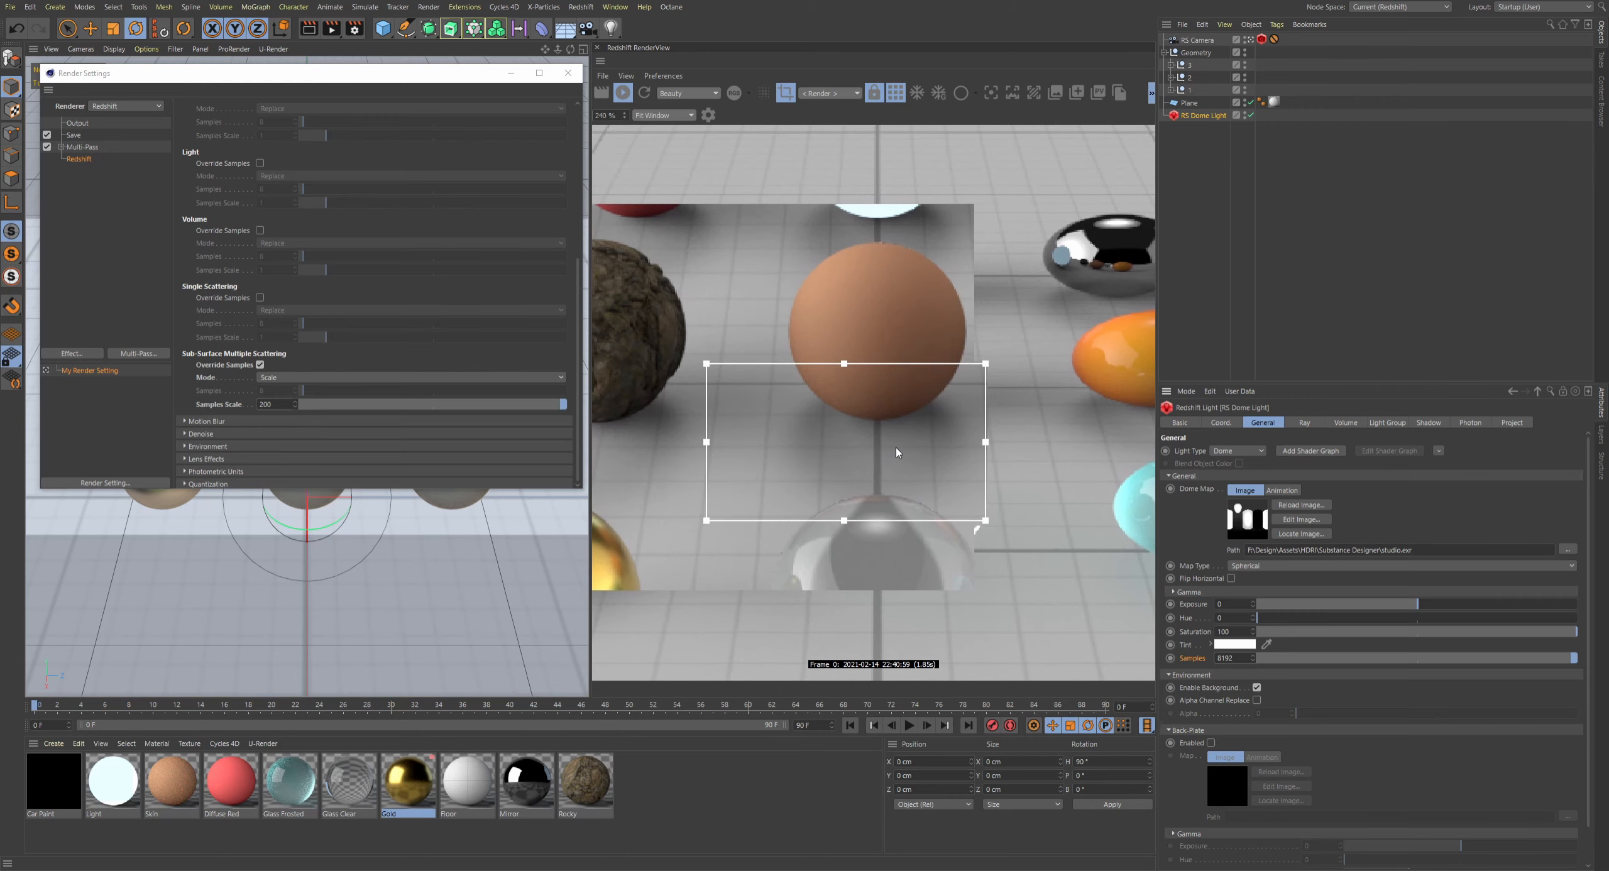
# Turn off the render region and set the render view's zoom to 100%
pyautogui.scroll(-5, 897, 453)
pyautogui.click(785, 94)
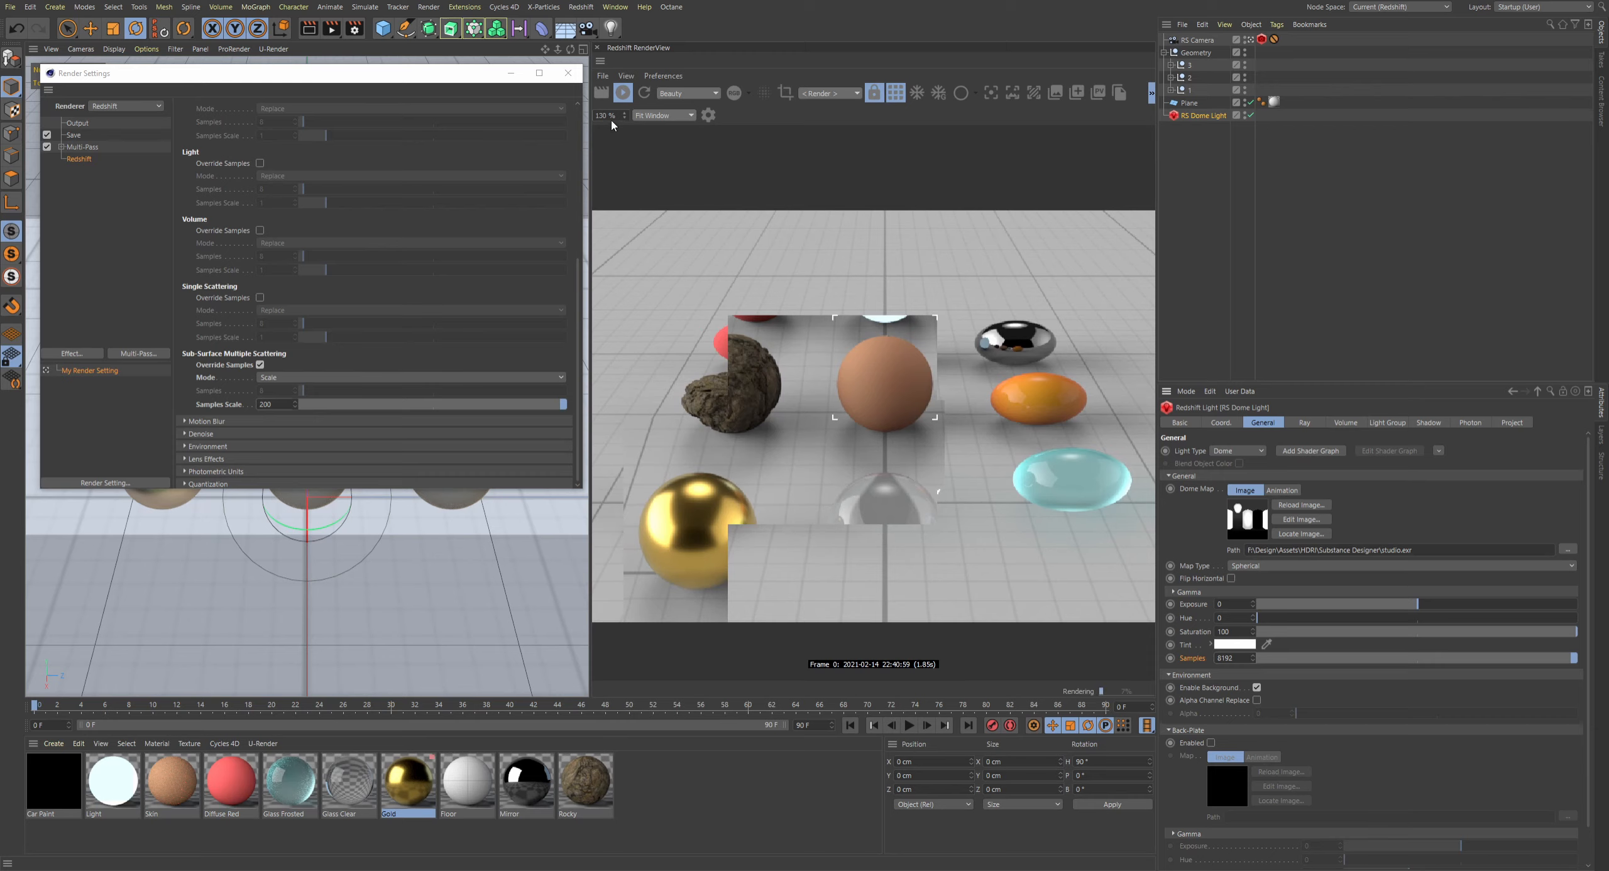
pyautogui.moveTo(615, 117); pyautogui.dragTo(564, 109)
pyautogui.write('100')
pyautogui.press('Return')
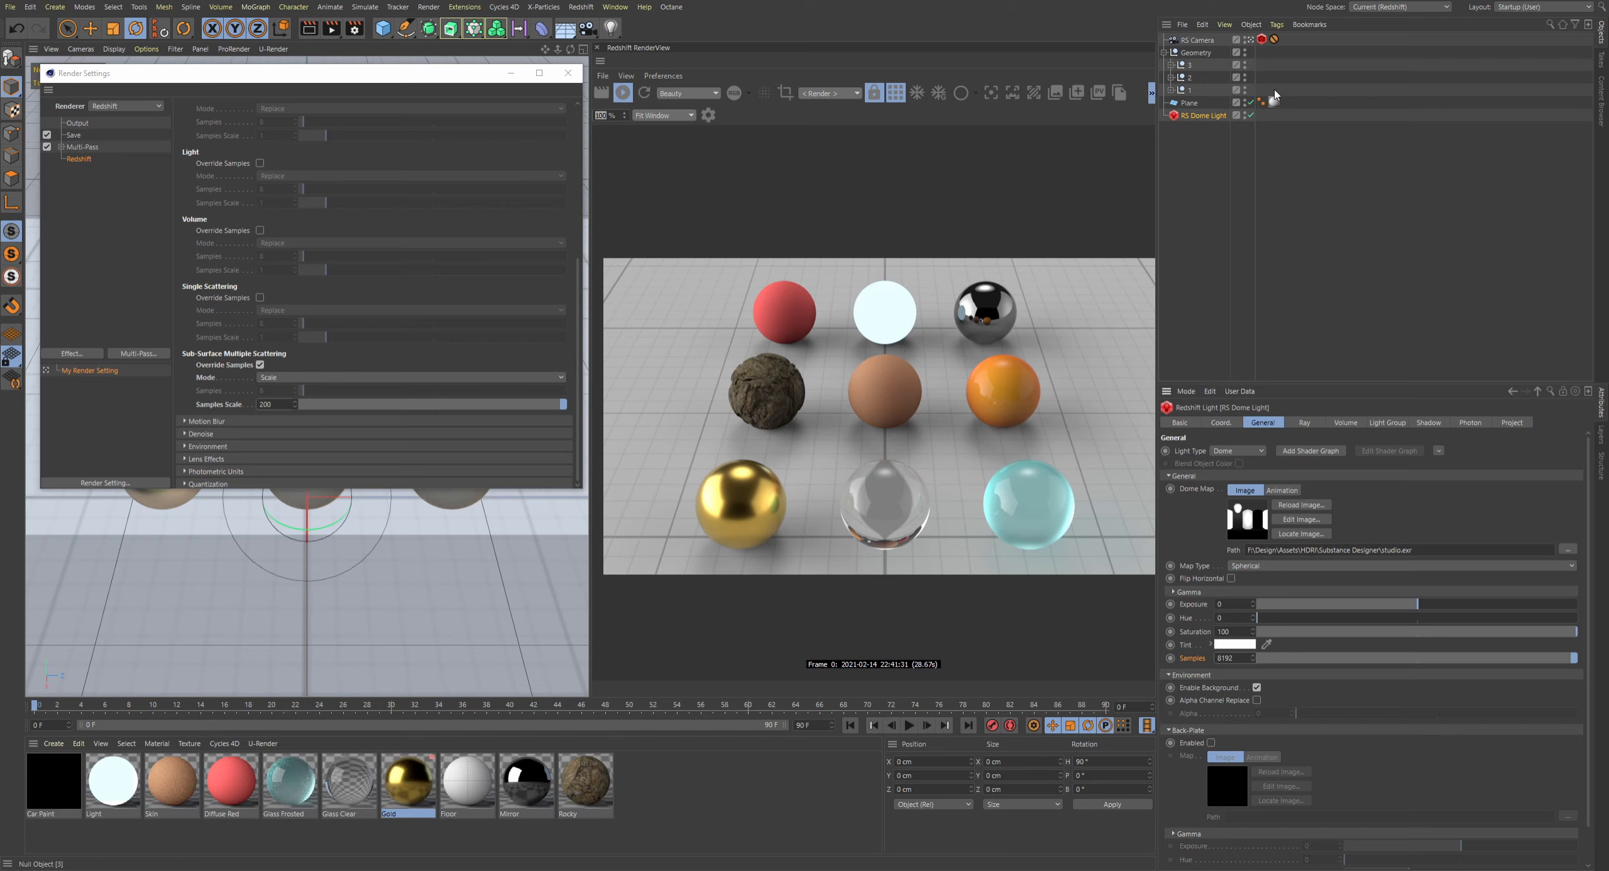
# Review the sampling overrides in the render settings, collapse them and expand the Unified Sampling settings
pyautogui.moveTo(581, 316)
pyautogui.mouseDown()
pyautogui.moveTo(580, 183)
pyautogui.moveTo(576, 288)
pyautogui.mouseUp()
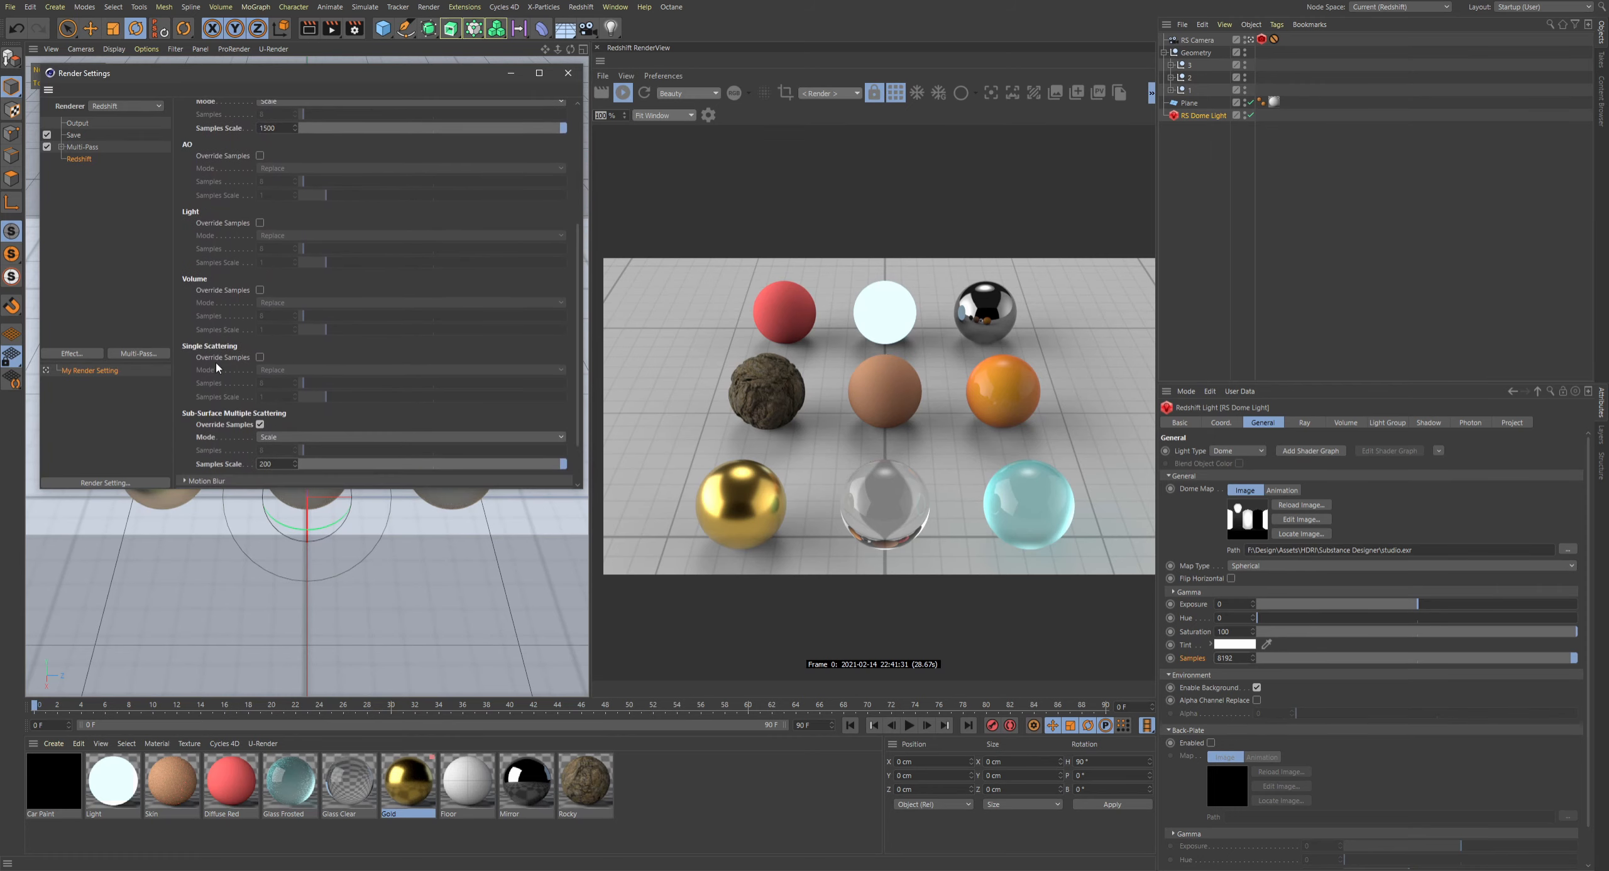
pyautogui.moveTo(576, 287); pyautogui.dragTo(573, 186)
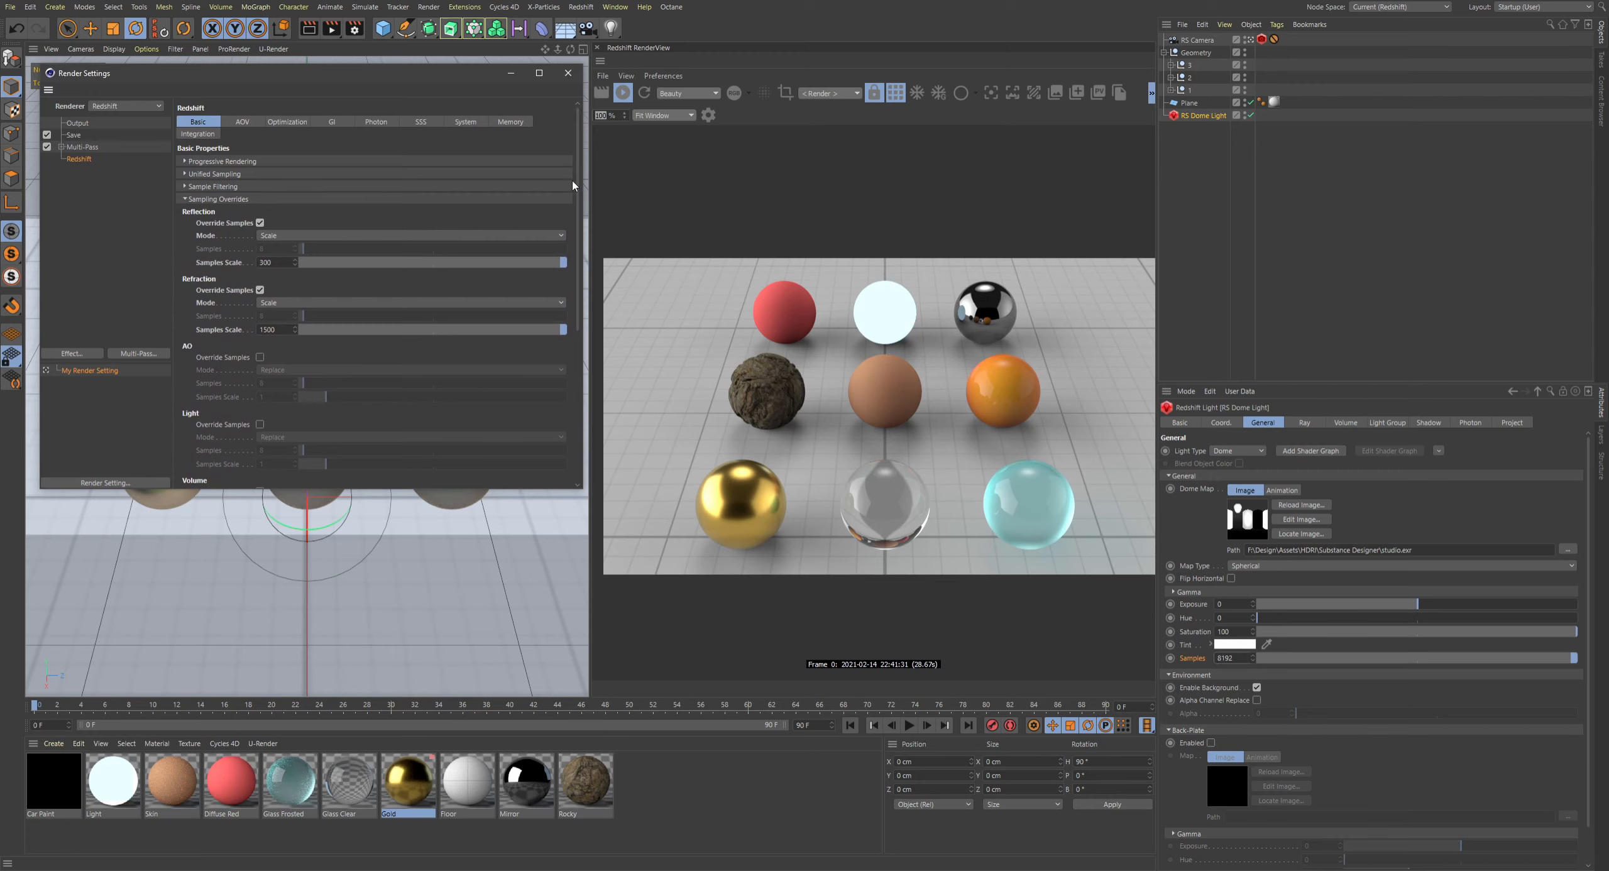
pyautogui.click(216, 200)
pyautogui.click(215, 162)
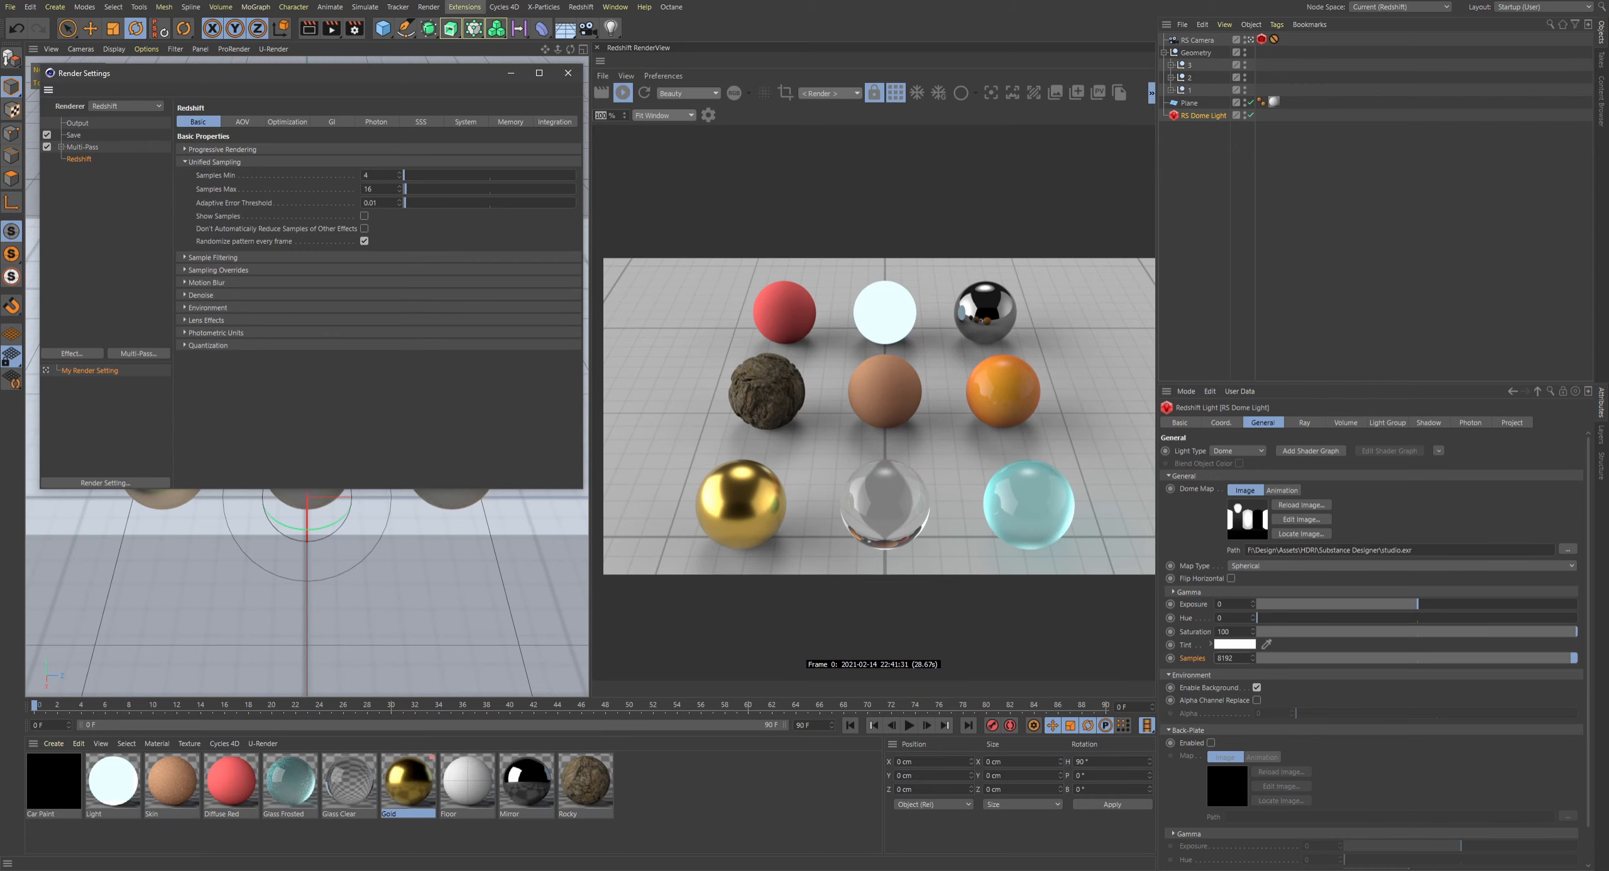
pyautogui.click(465, 0)
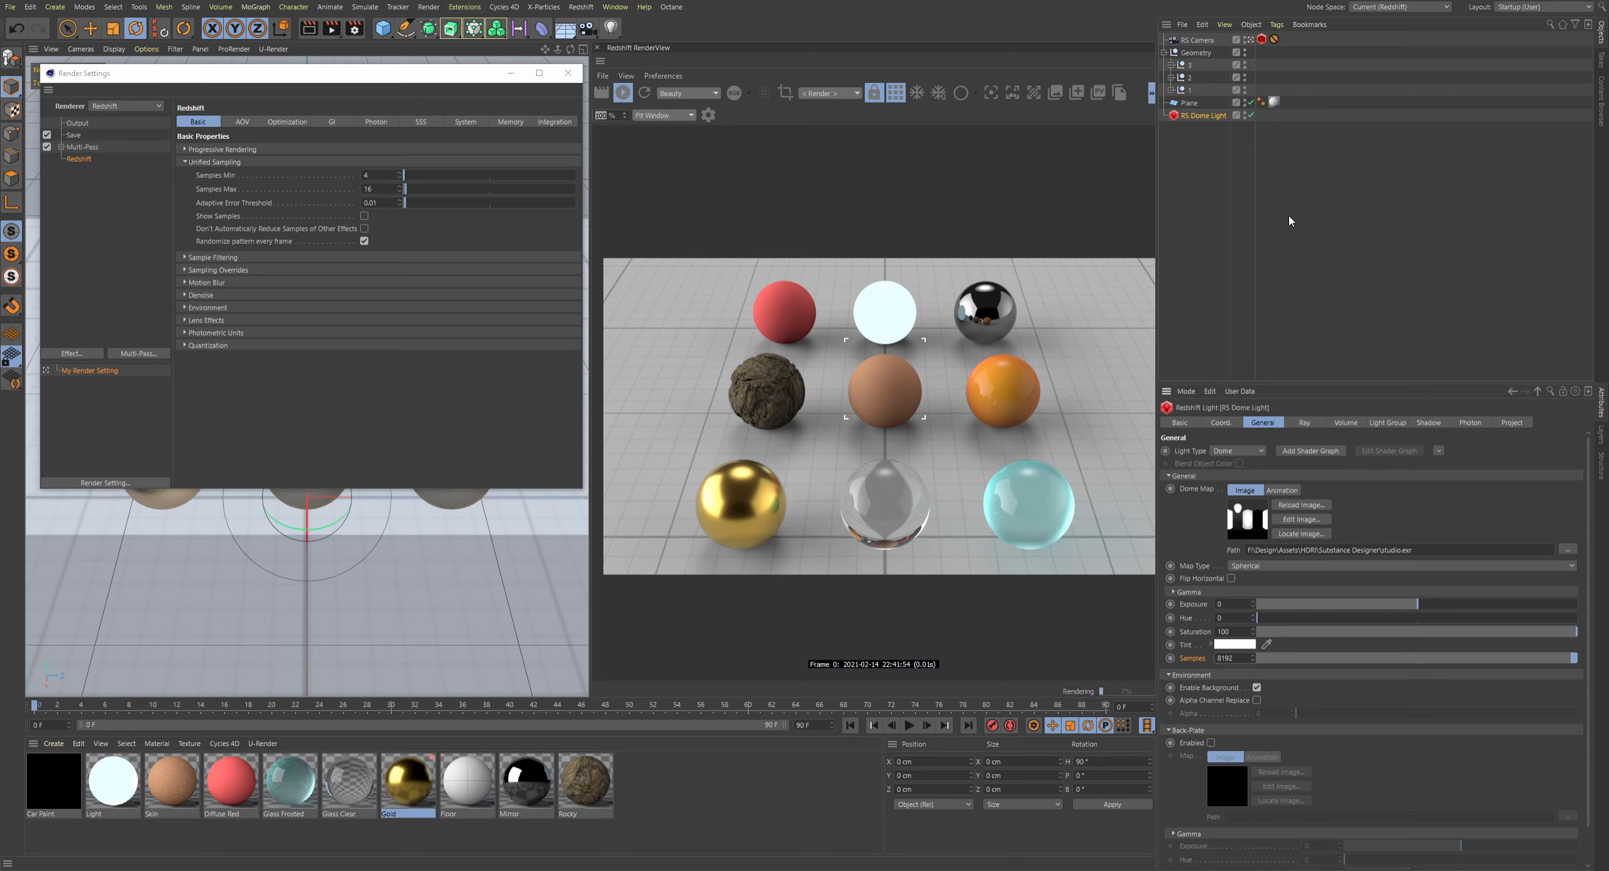
# Enable the Bokeh override on the RS Camera's Redshift tag and switch the render view to Clay mode
pyautogui.click(1262, 39)
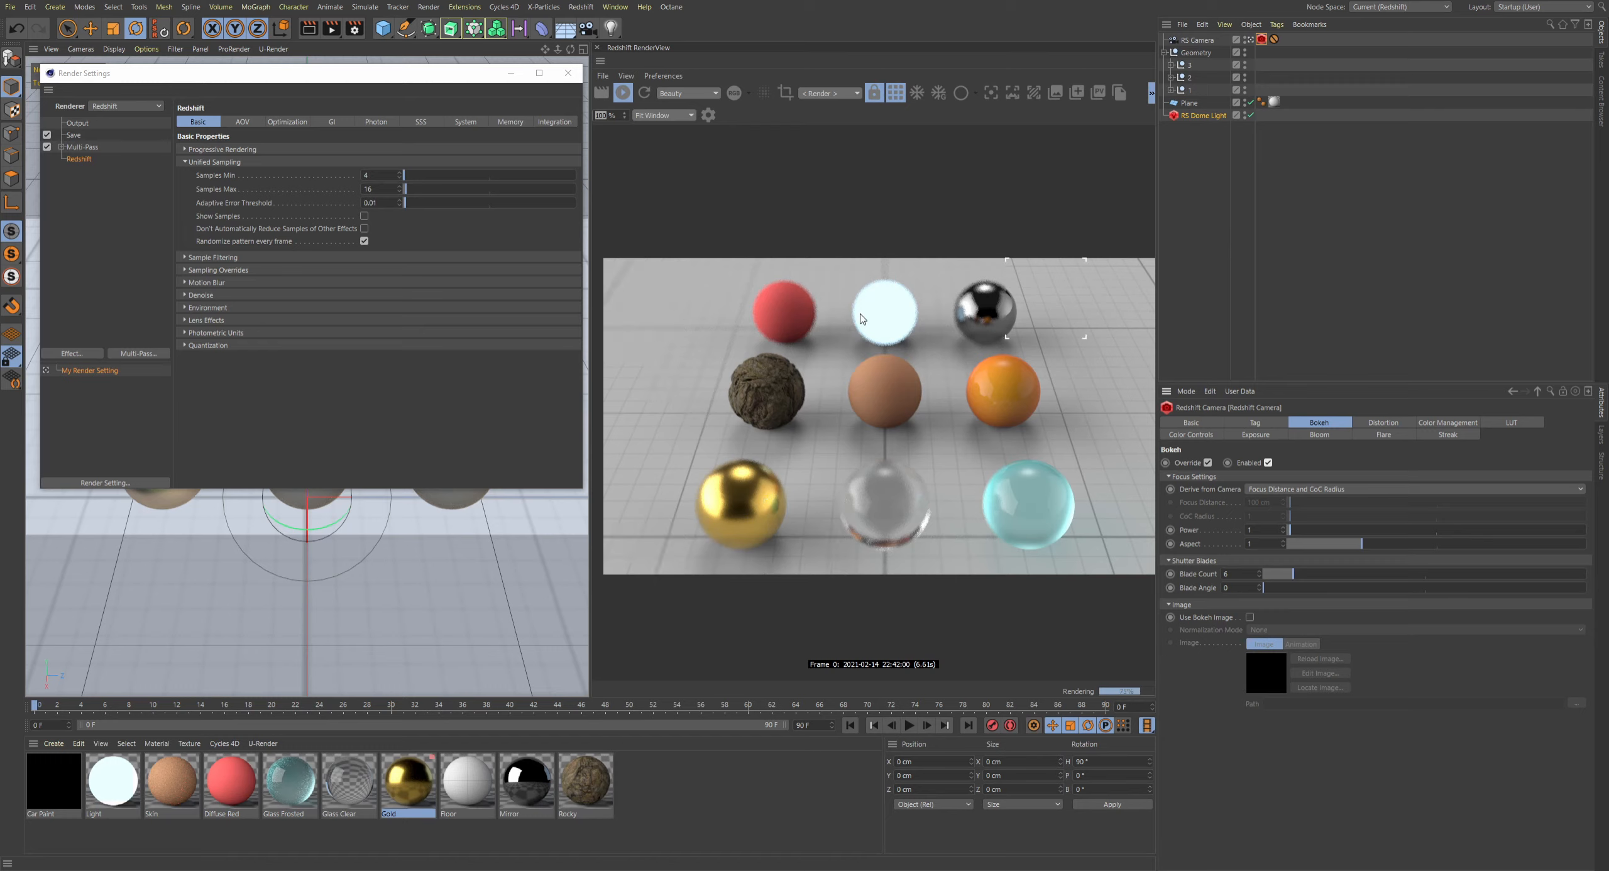
pyautogui.moveTo(382, 203); pyautogui.dragTo(350, 203)
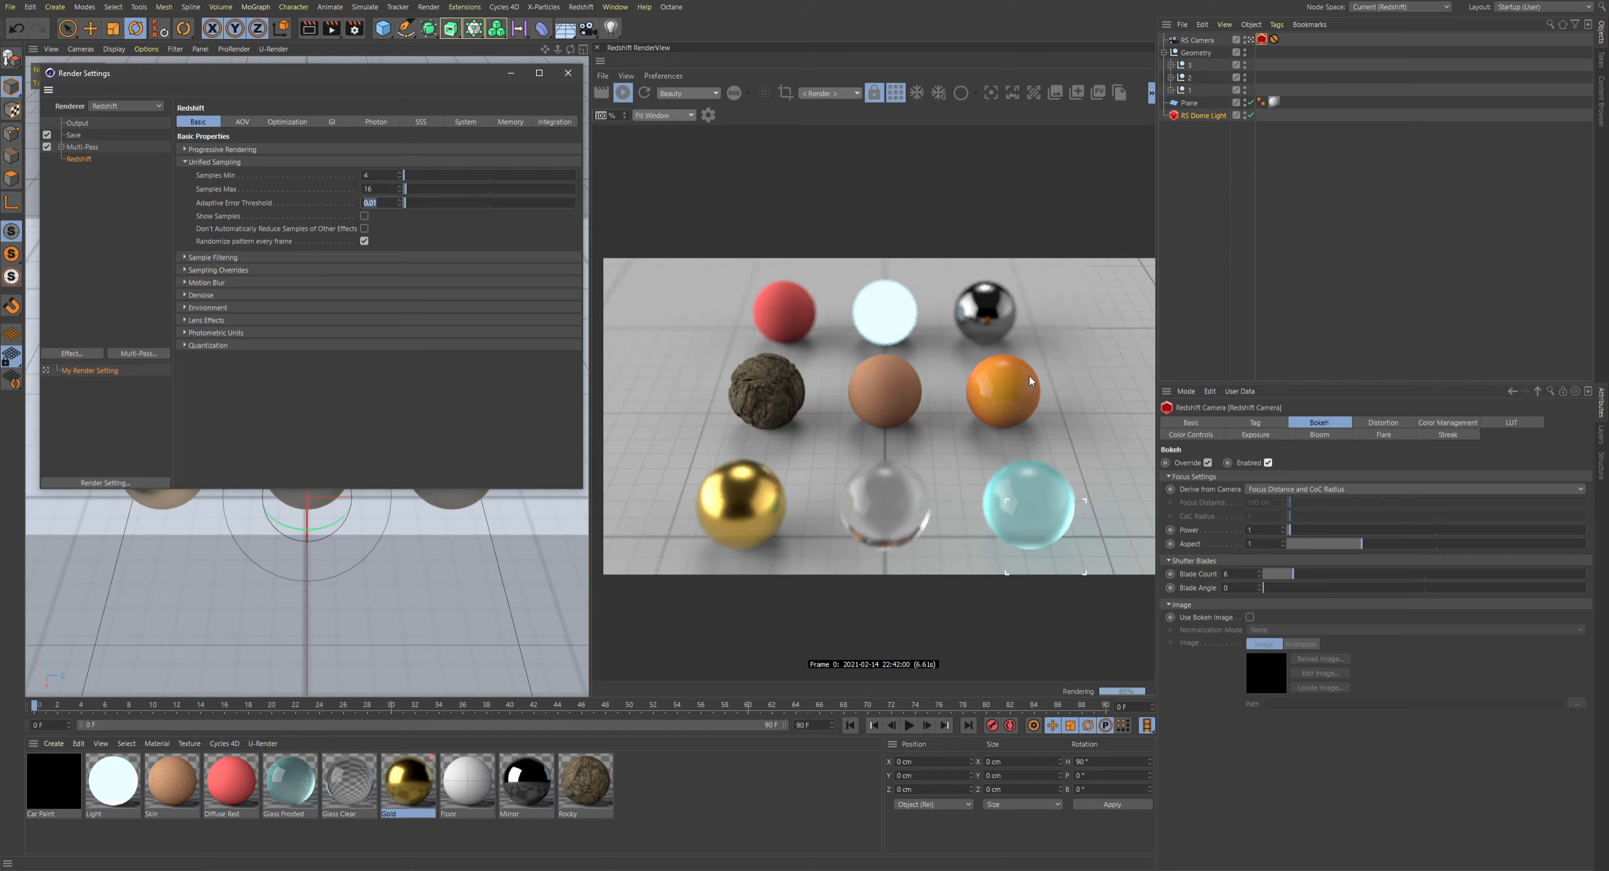
pyautogui.click(974, 93)
pyautogui.click(982, 128)
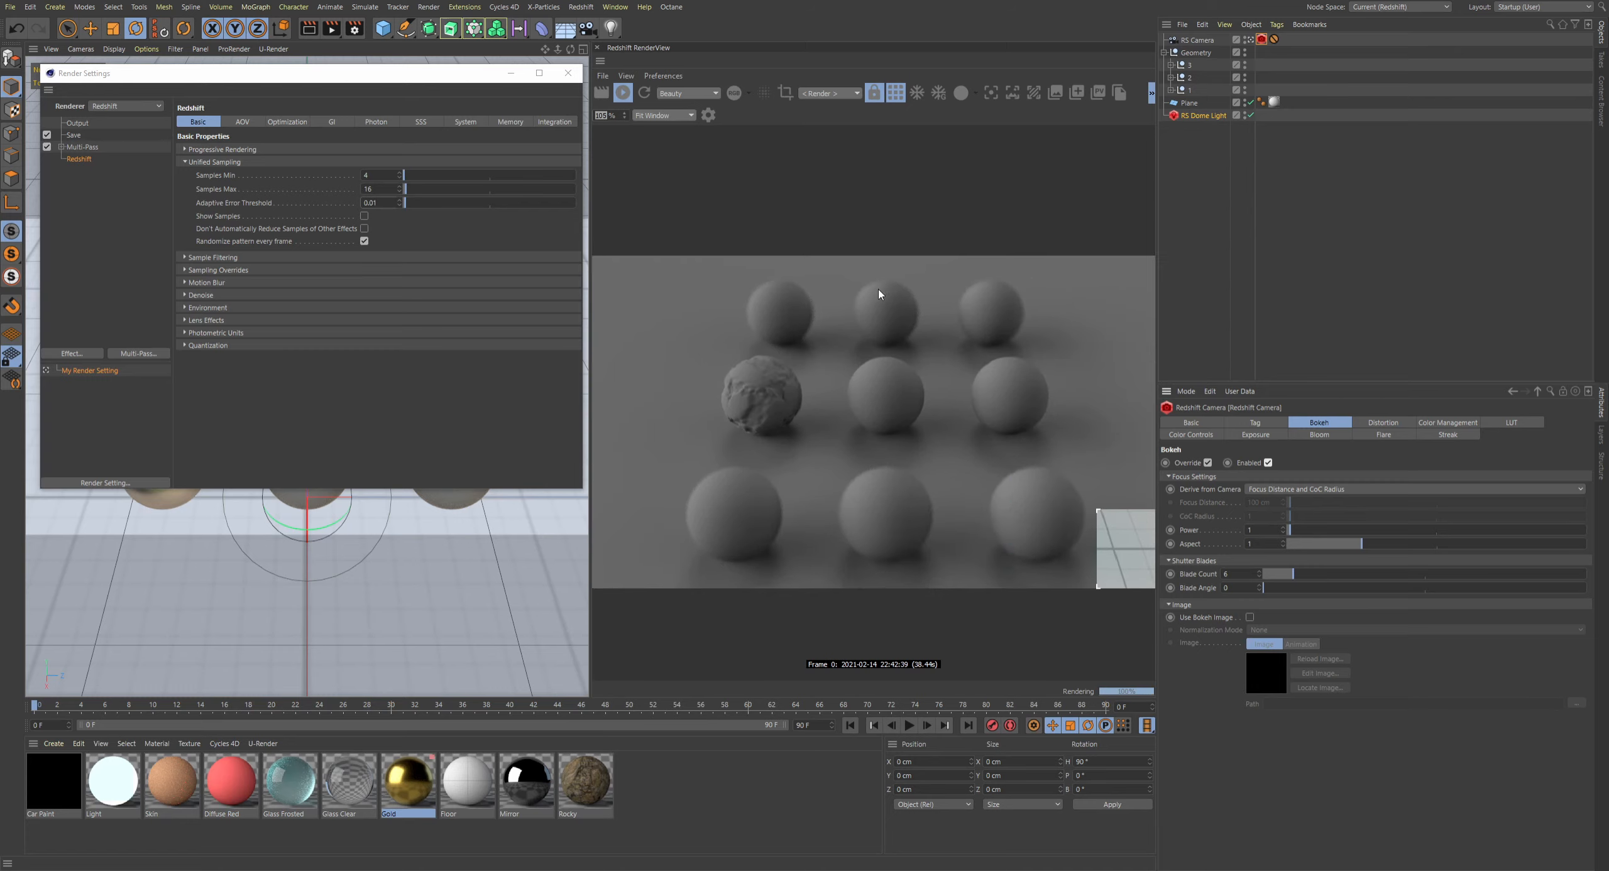
# Turn on the render region and fit it tightly around the middle sphere in the back row
pyautogui.scroll(5, 880, 295)
pyautogui.click(785, 93)
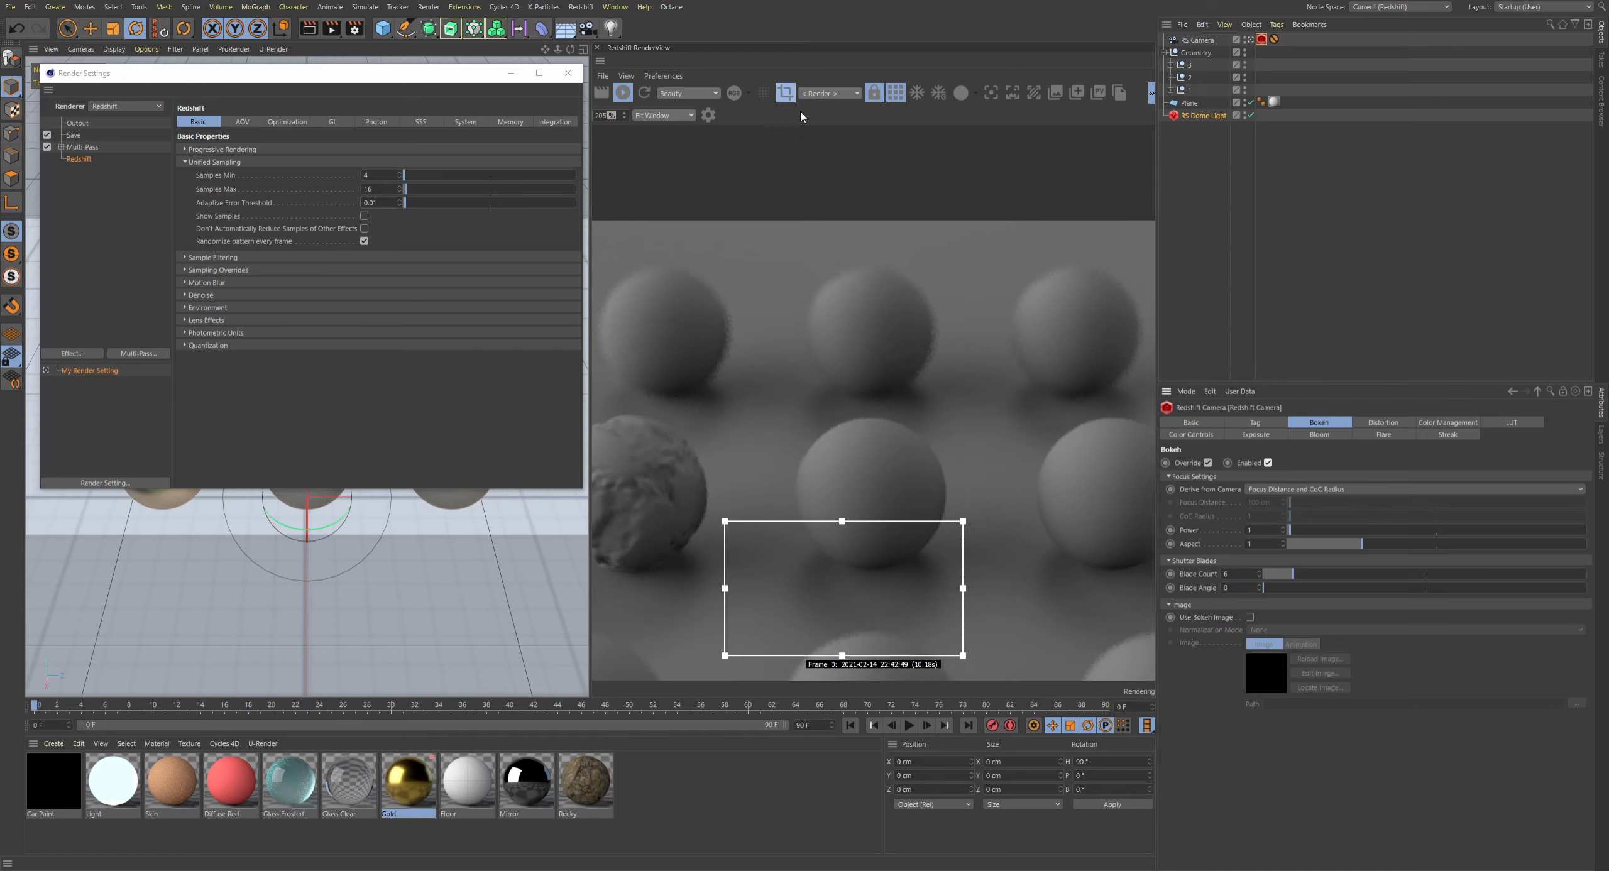
pyautogui.moveTo(842, 525); pyautogui.dragTo(883, 253)
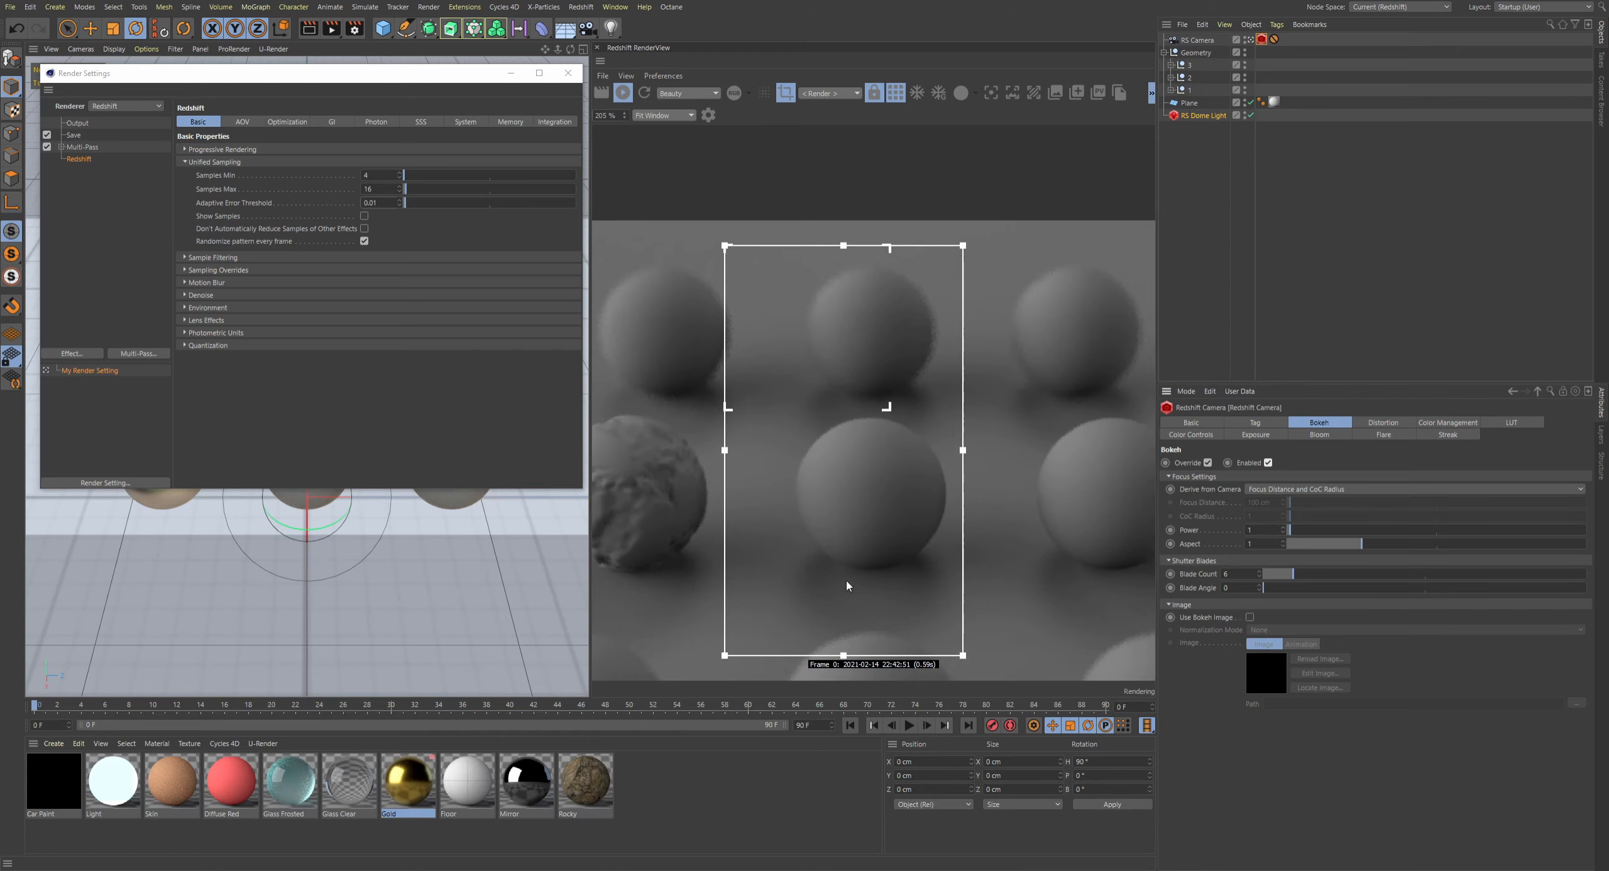
pyautogui.moveTo(843, 657); pyautogui.dragTo(912, 413)
pyautogui.moveTo(725, 327); pyautogui.dragTo(791, 327)
pyautogui.moveTo(963, 327); pyautogui.dragTo(951, 327)
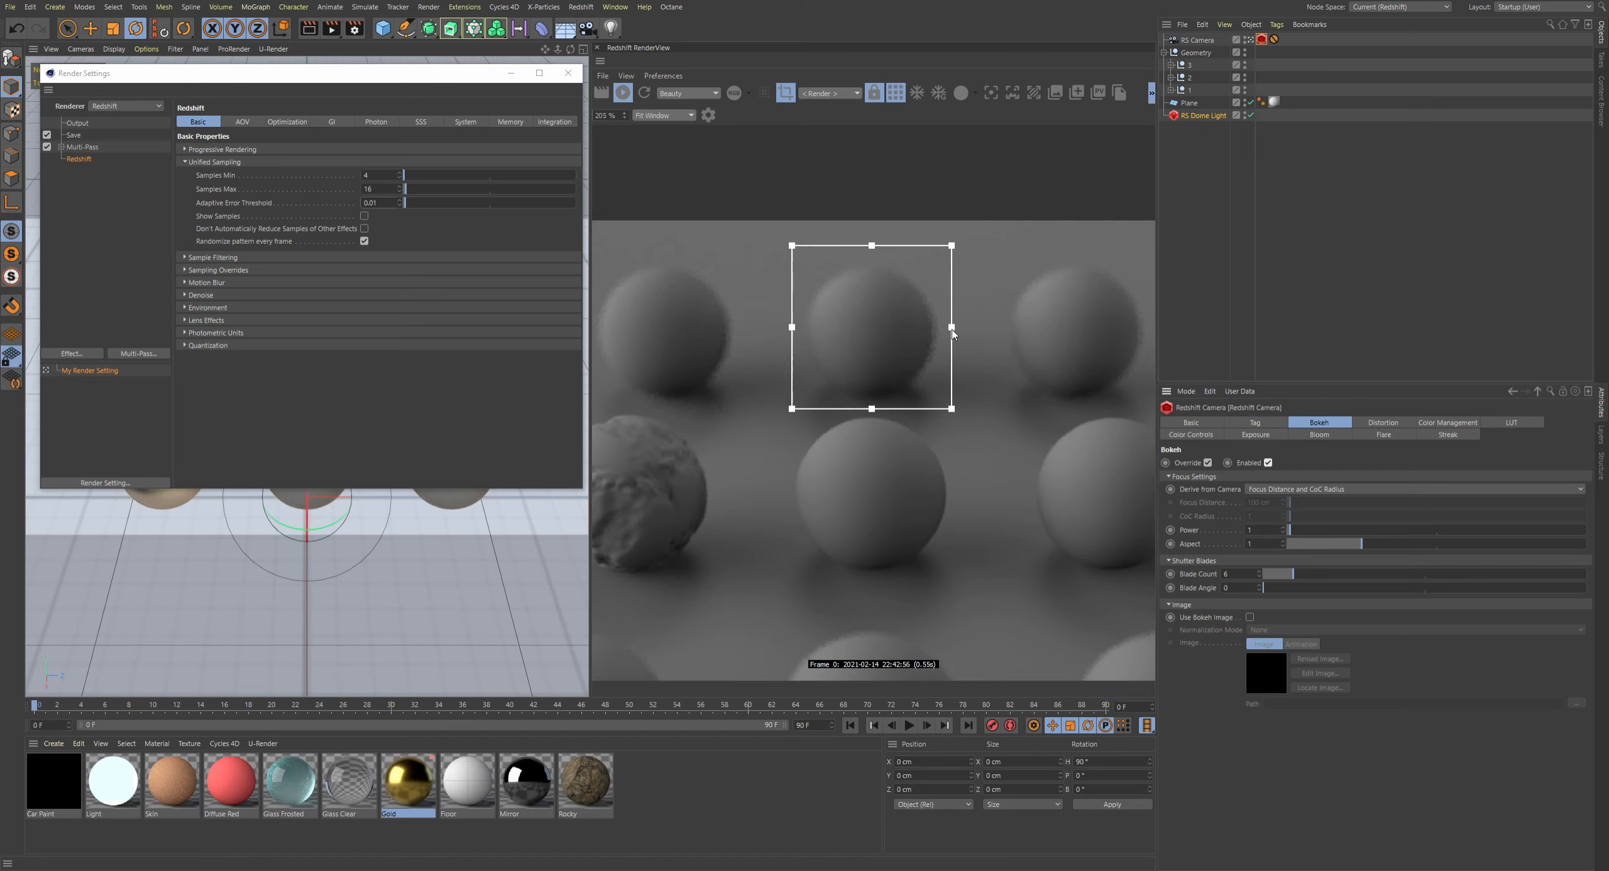
pyautogui.moveTo(874, 246); pyautogui.dragTo(873, 251)
# Set the Unified Sampling Samples Min to 16 and switch the render view to Samples mode
pyautogui.click(384, 174)
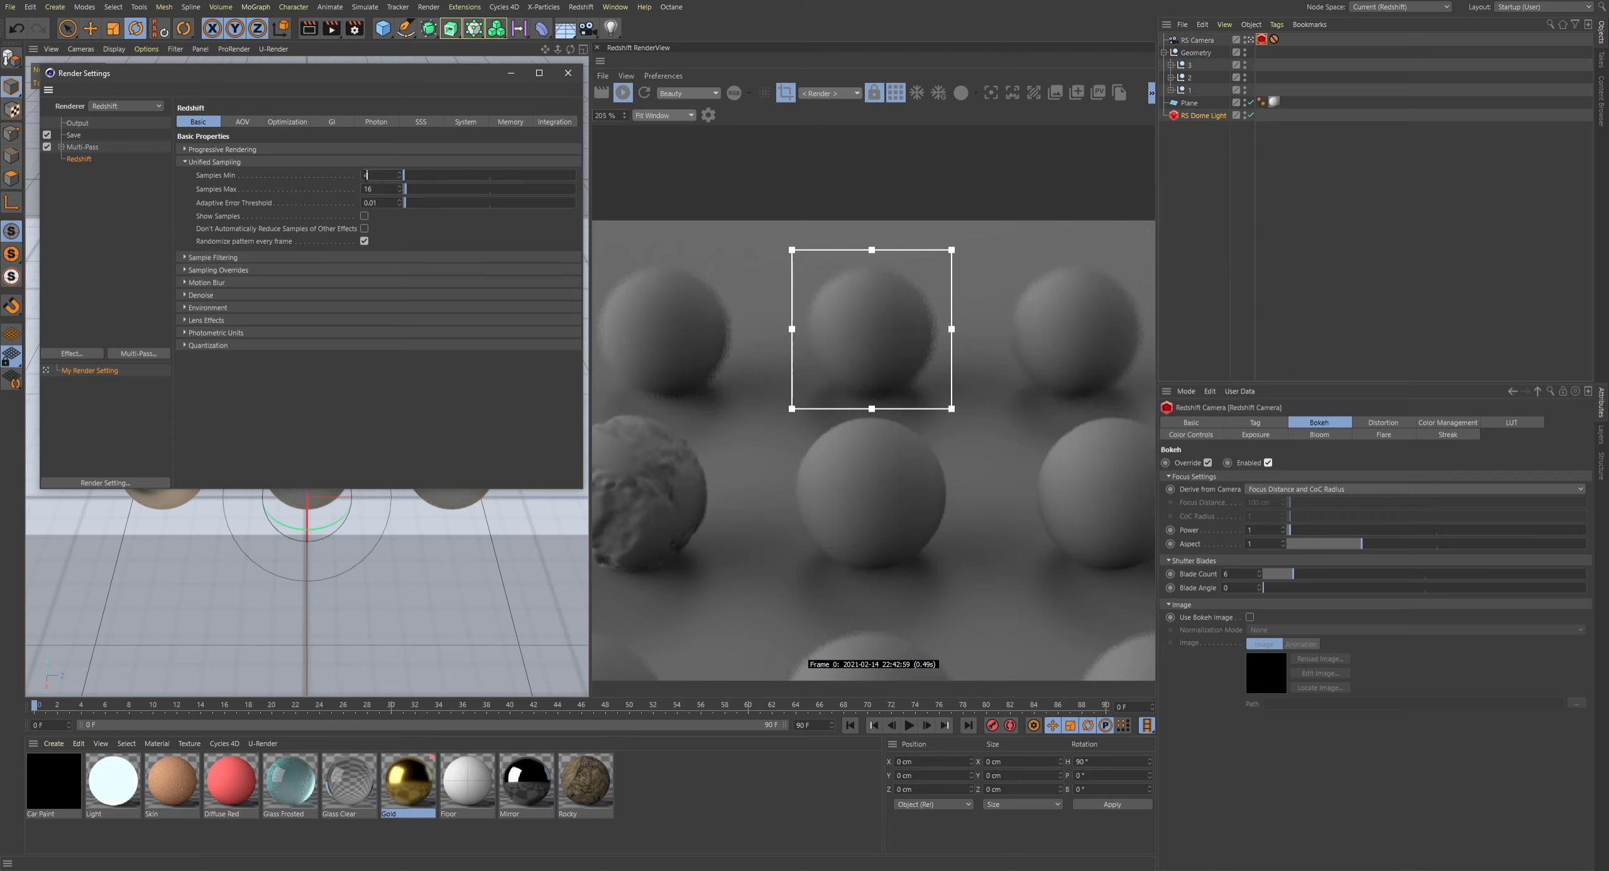
pyautogui.write('6')
pyautogui.press('Return')
pyautogui.press('Tab')
pyautogui.press('Tab')
pyautogui.click(364, 201)
pyautogui.click(977, 96)
pyautogui.click(983, 138)
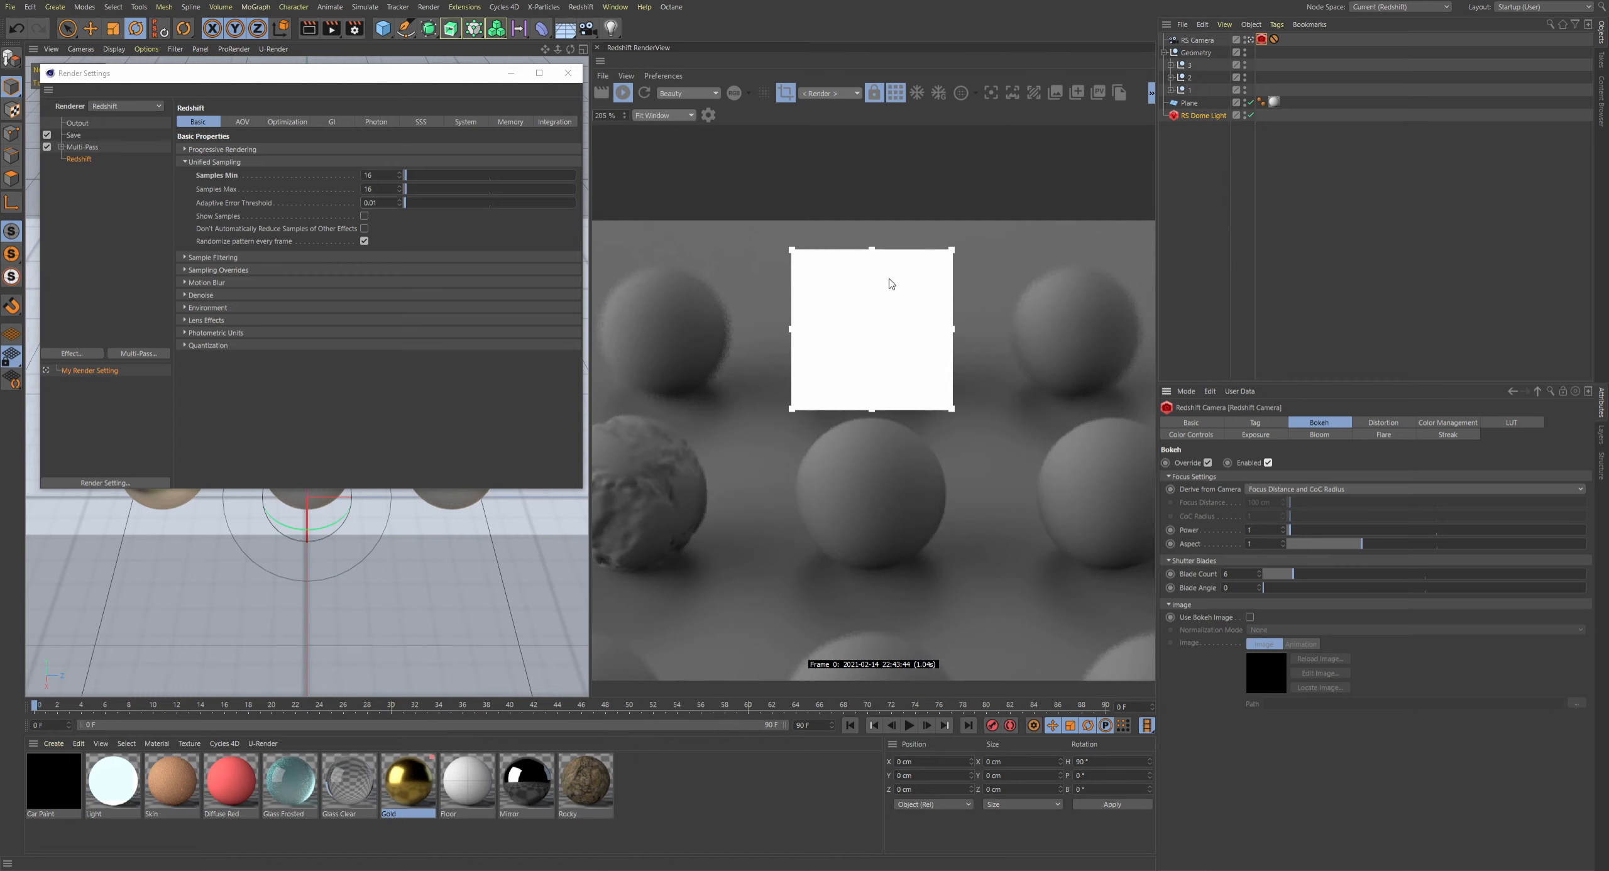
# Try an Adaptive Error Threshold of 1 in the Unified Sampling settings
pyautogui.click(383, 187)
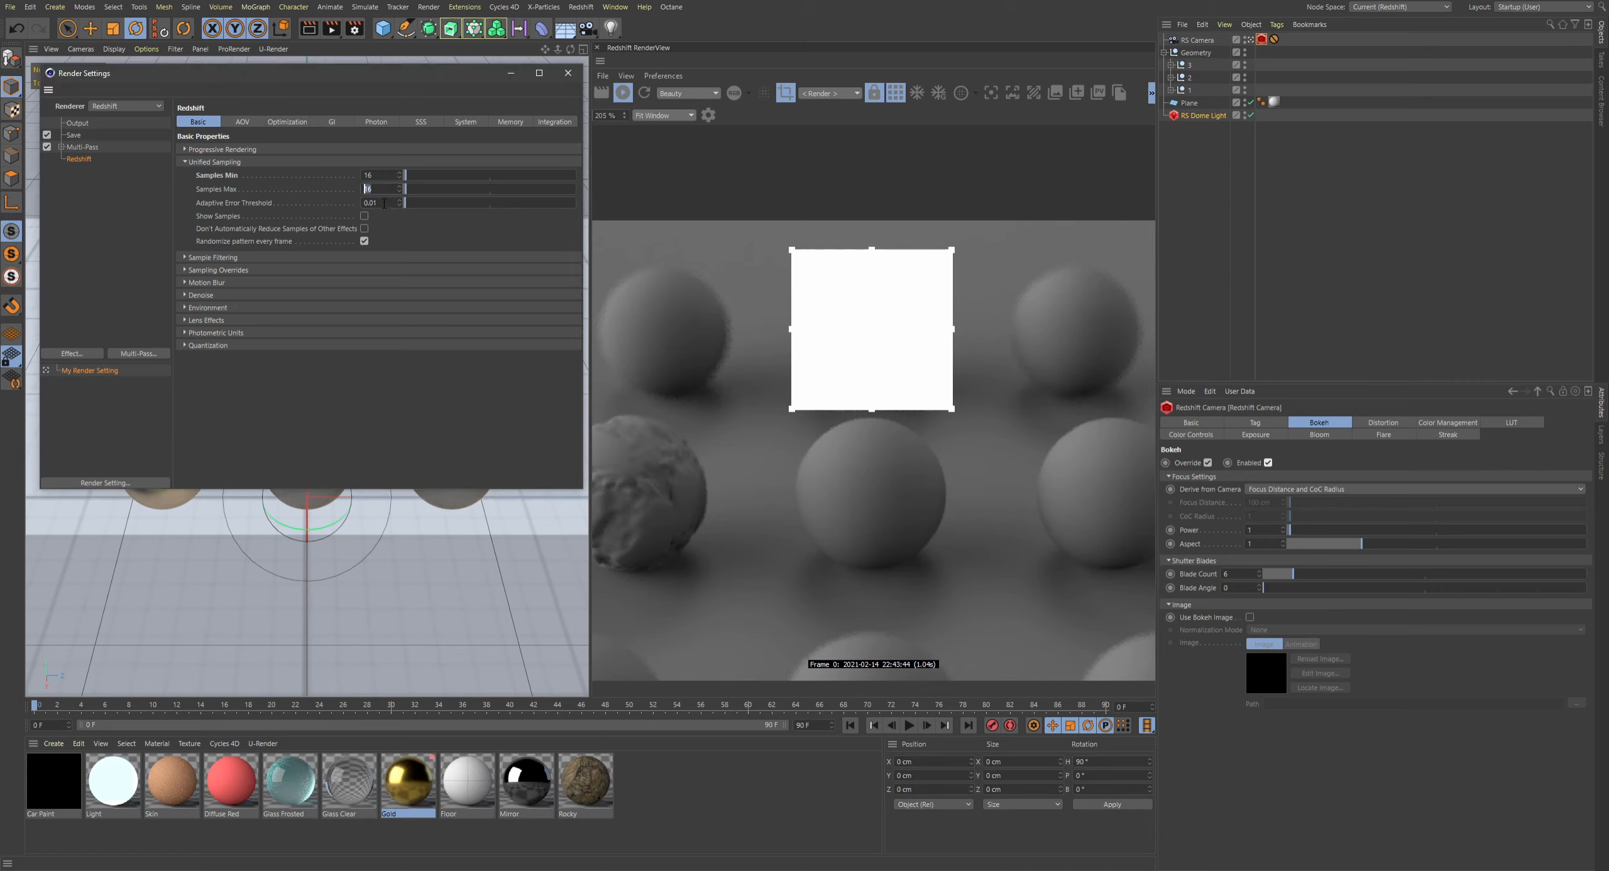
pyautogui.click(384, 202)
pyautogui.click(375, 203)
pyautogui.press('BackSpace')
pyautogui.write('1')
pyautogui.press('Return')
pyautogui.click(379, 201)
pyautogui.write('1')
pyautogui.press('Return')
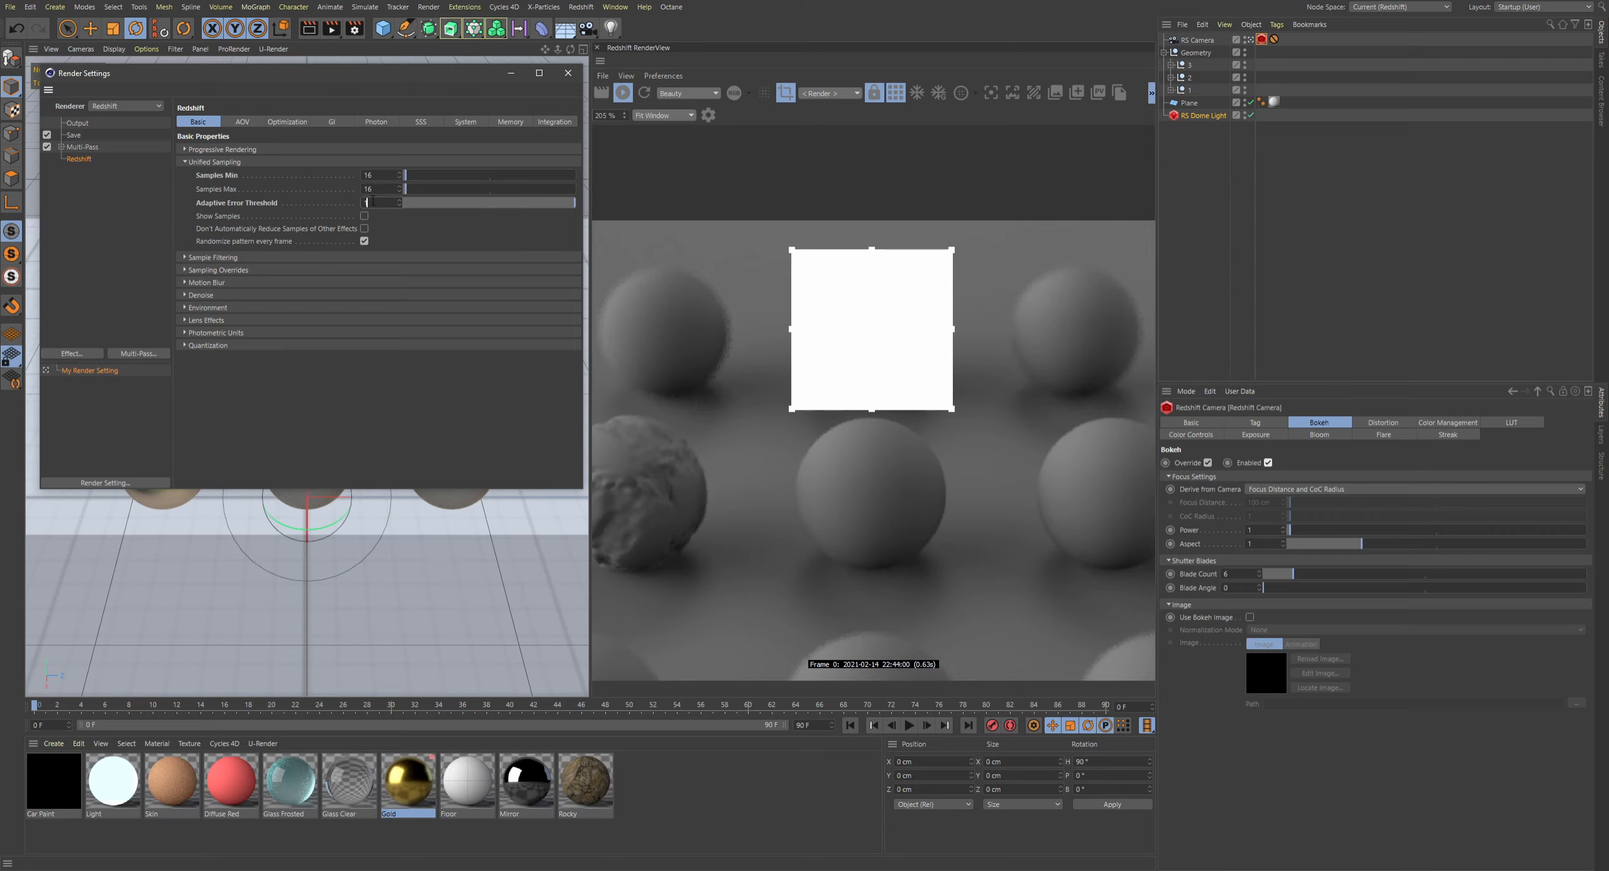
# Try Adaptive Error Thresholds of 2, 5 and 10, and return the value to 0.01
pyautogui.press('BackSpace')
pyautogui.write('2')
pyautogui.press('Return')
pyautogui.write('5')
pyautogui.press('Return')
pyautogui.doubleClick(367, 202)
pyautogui.write('10')
pyautogui.press('Return')
pyautogui.doubleClick(371, 203)
pyautogui.write('0.01')
pyautogui.press('Return')
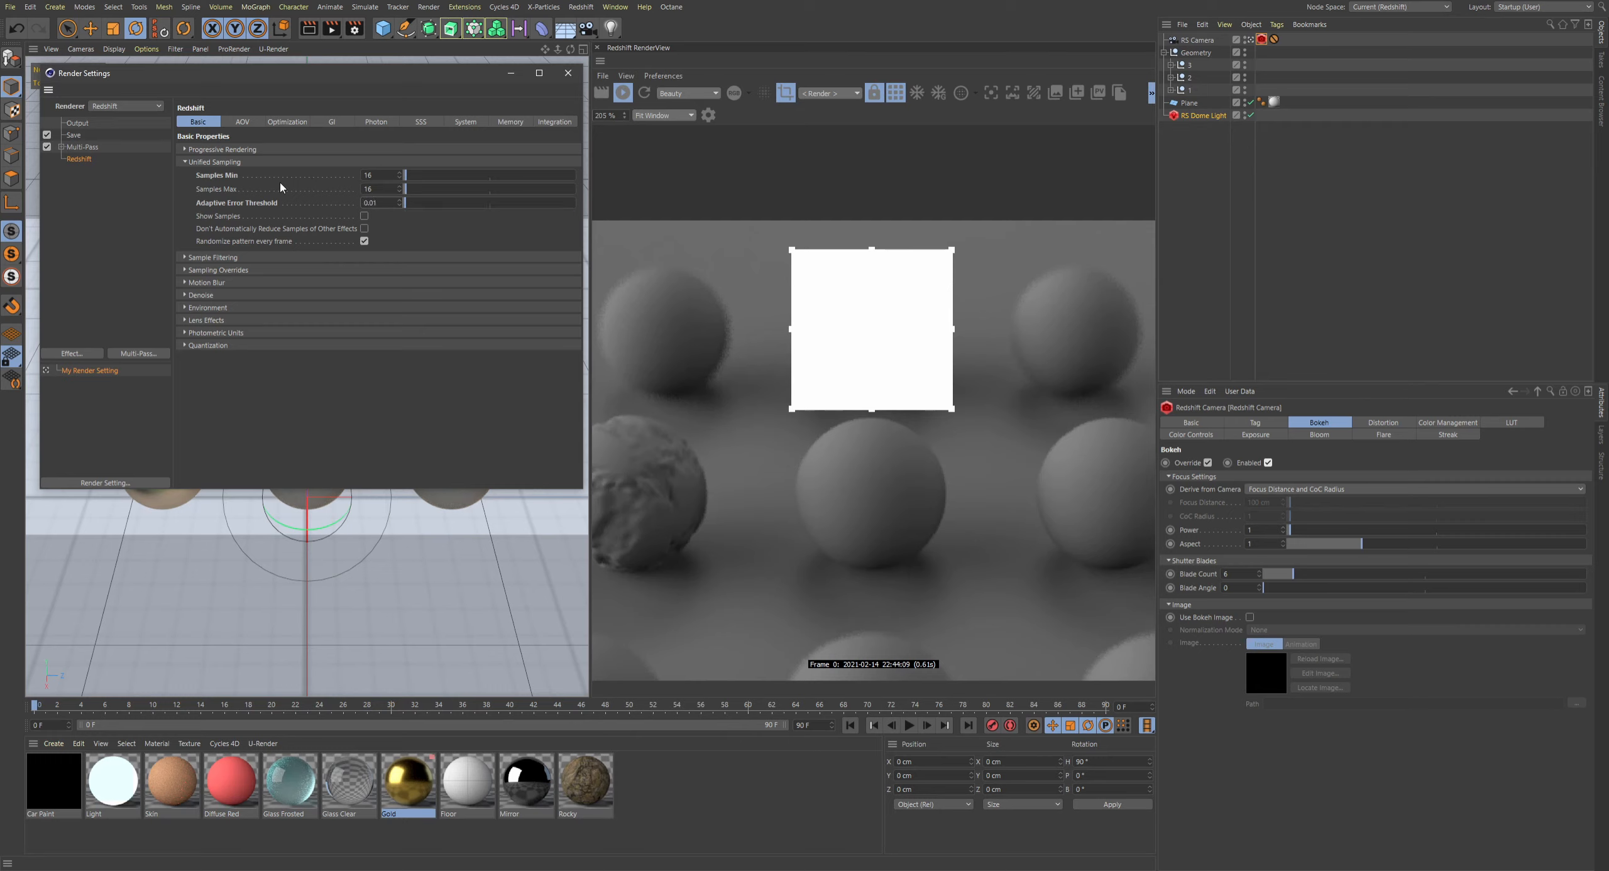
# Set both Samples Max and Samples Min to 512
pyautogui.doubleClick(370, 175)
pyautogui.write('512')
pyautogui.press('Tab')
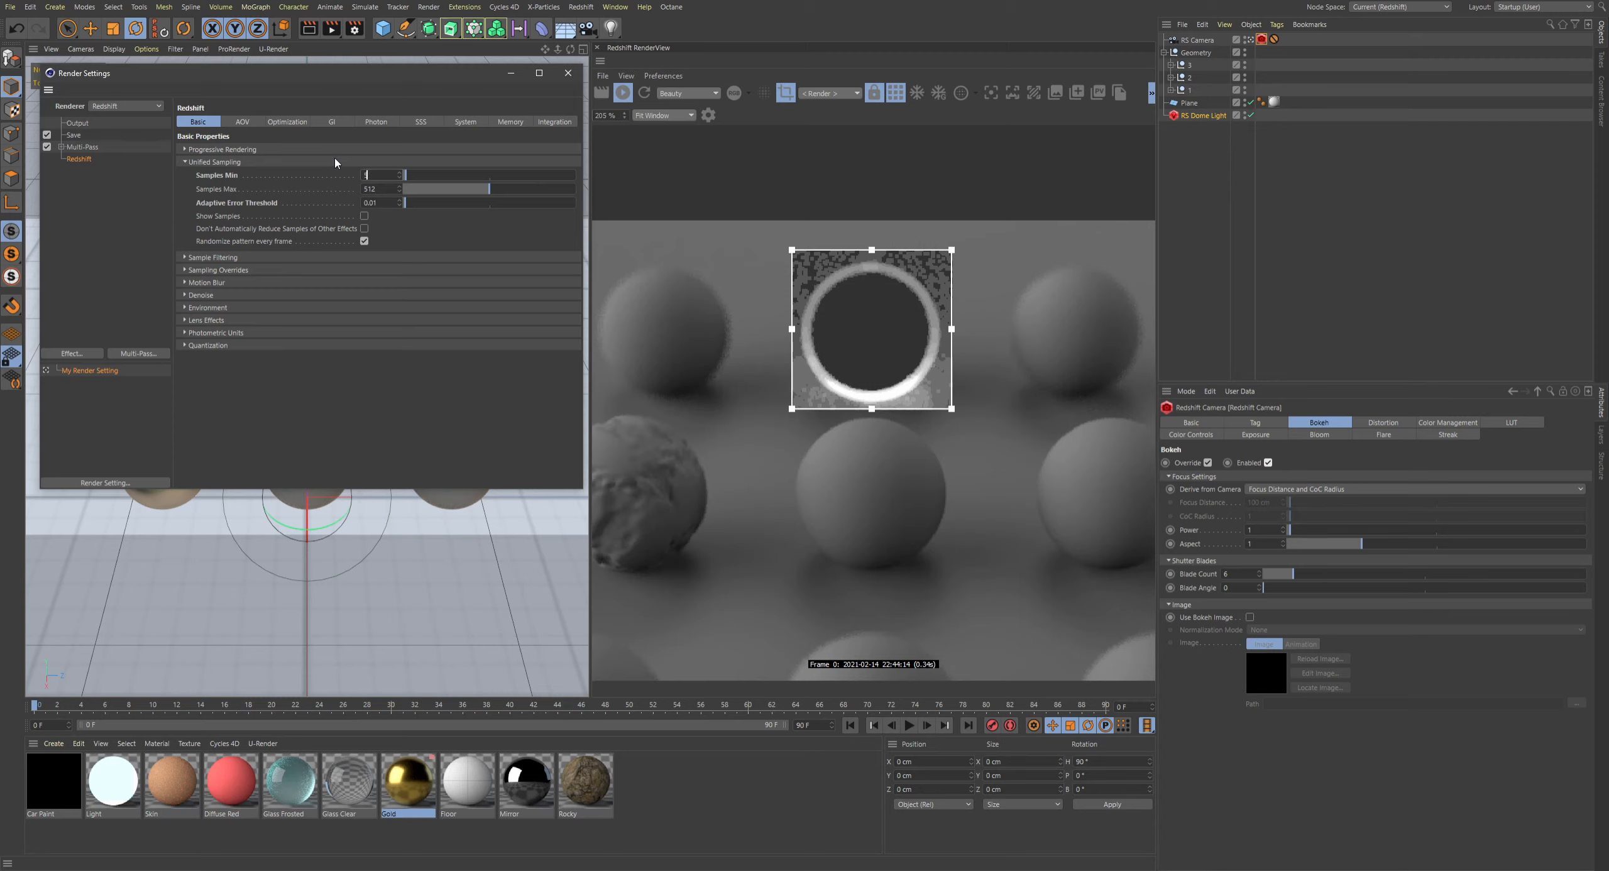
pyautogui.press('Return')
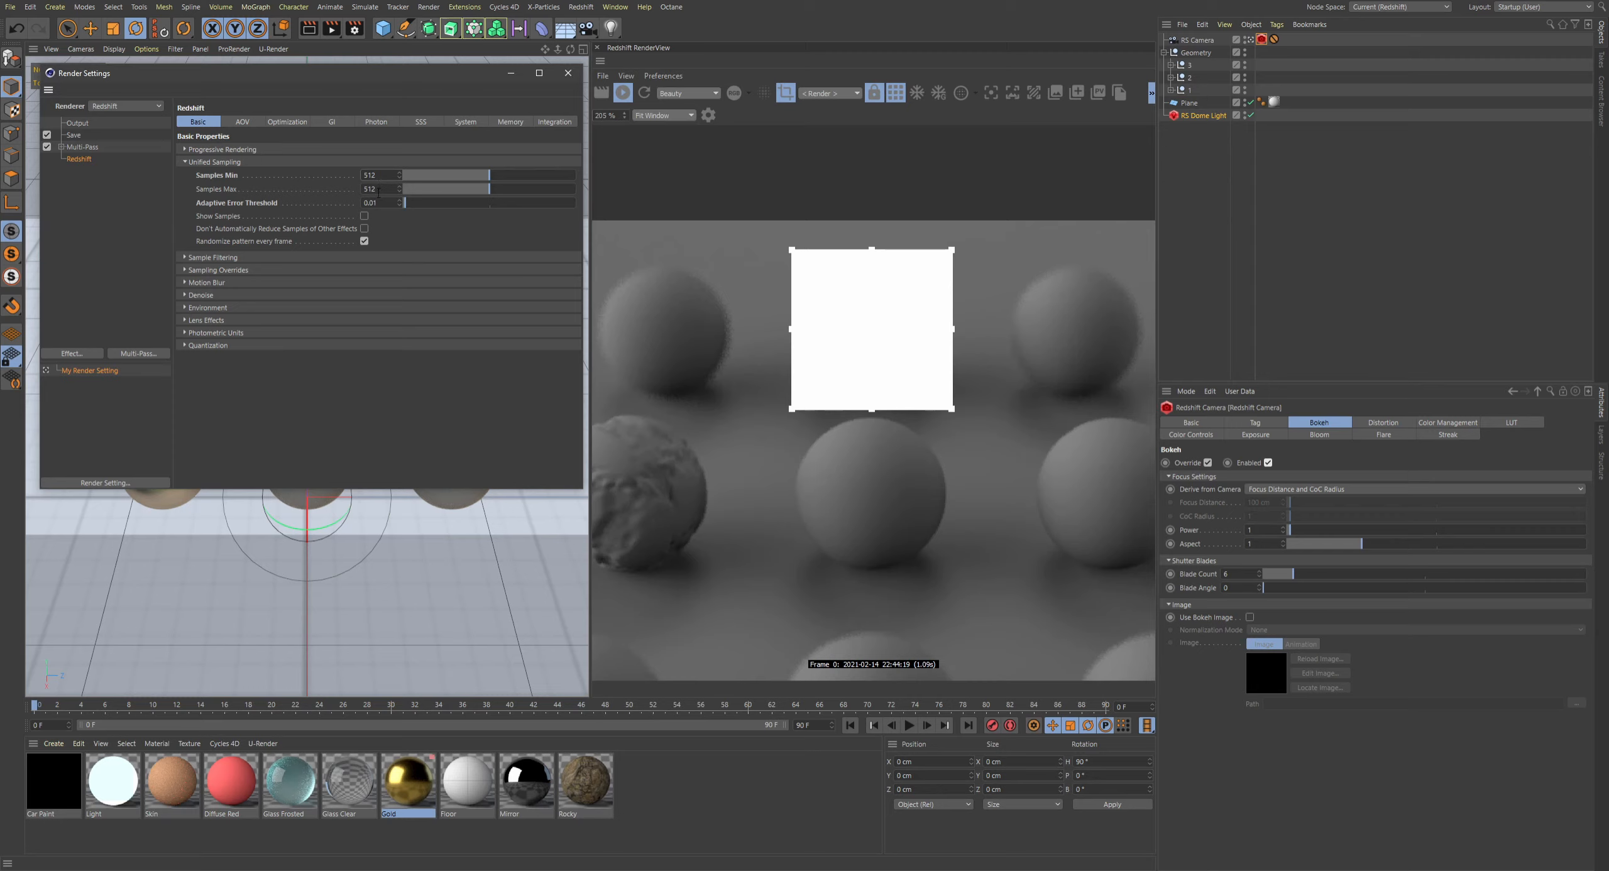
# Reduce Samples Min to 16 and switch the render view back to Clay mode
pyautogui.moveTo(365, 176); pyautogui.dragTo(381, 184)
pyautogui.doubleClick(386, 172)
pyautogui.write('16')
pyautogui.press('Return')
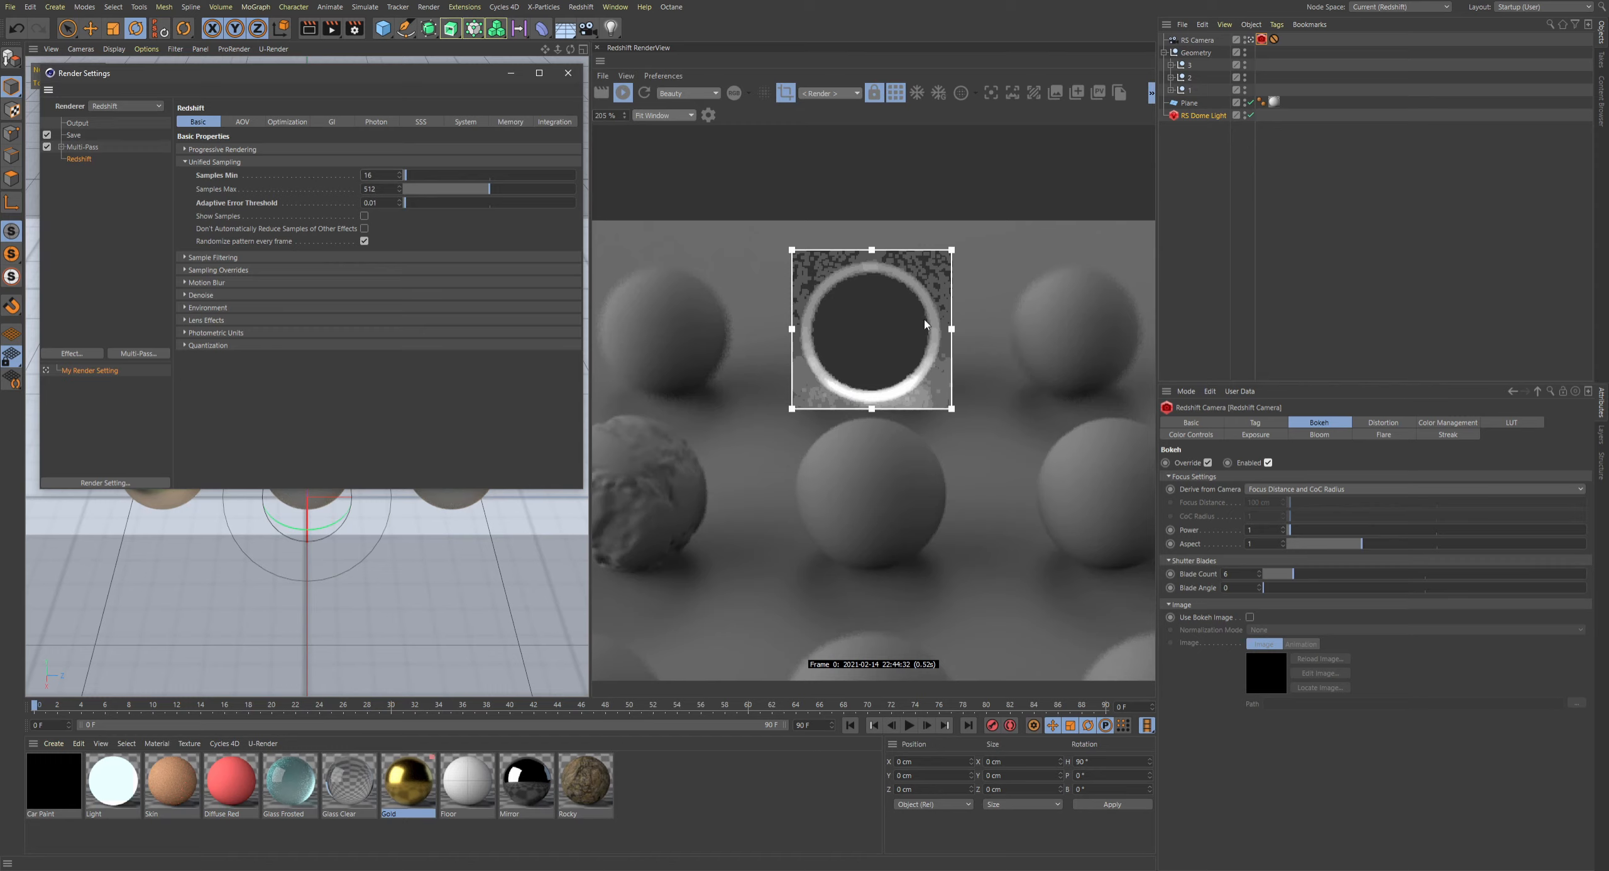
pyautogui.click(978, 95)
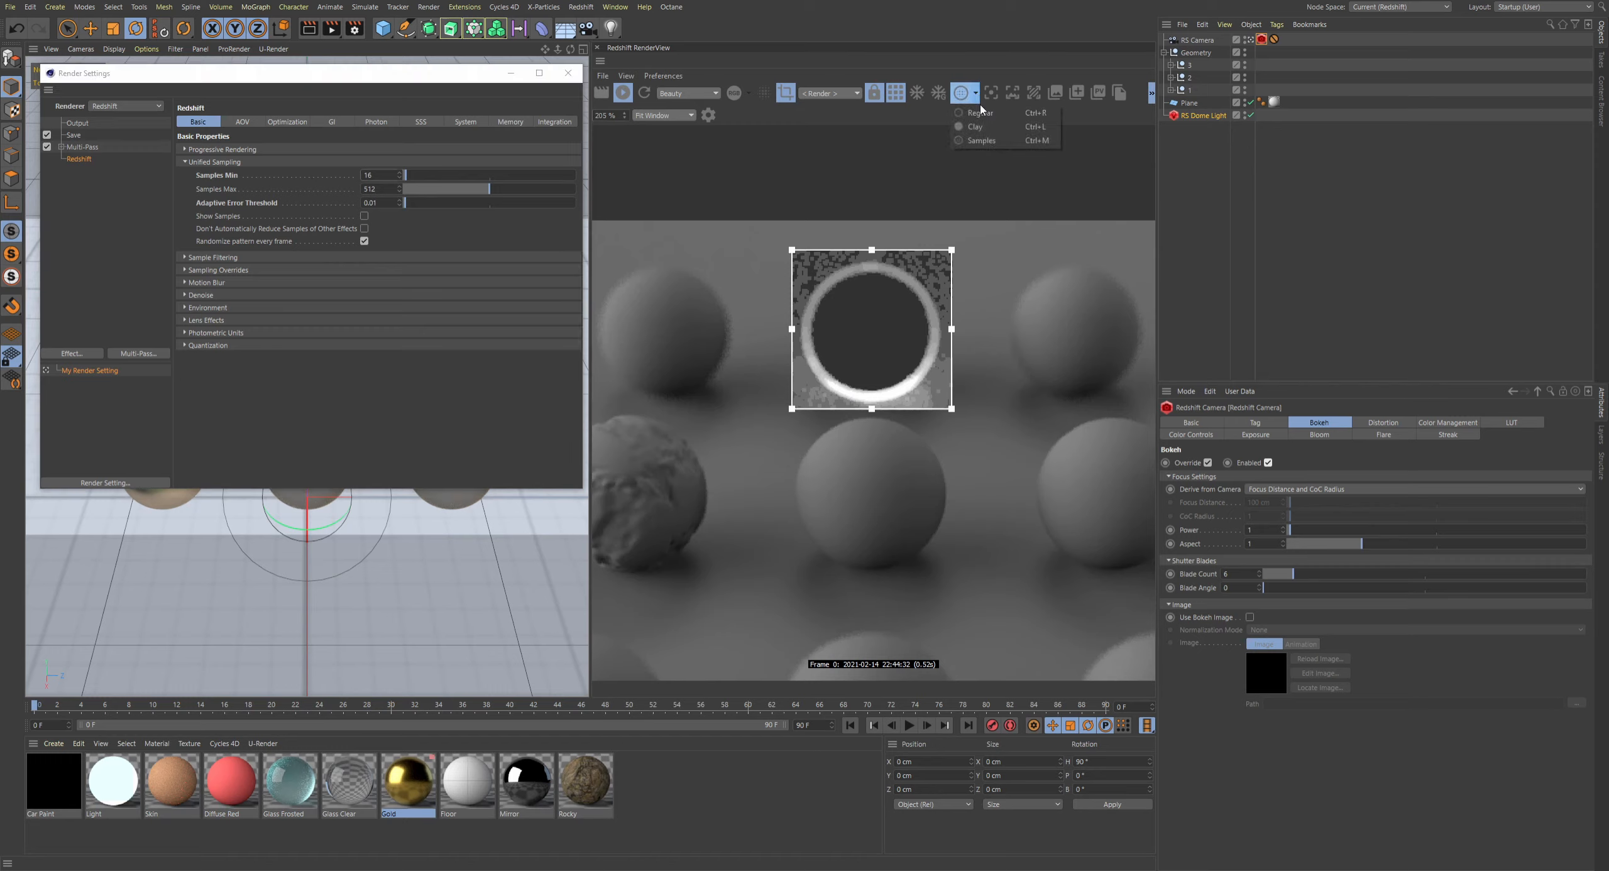
pyautogui.click(982, 129)
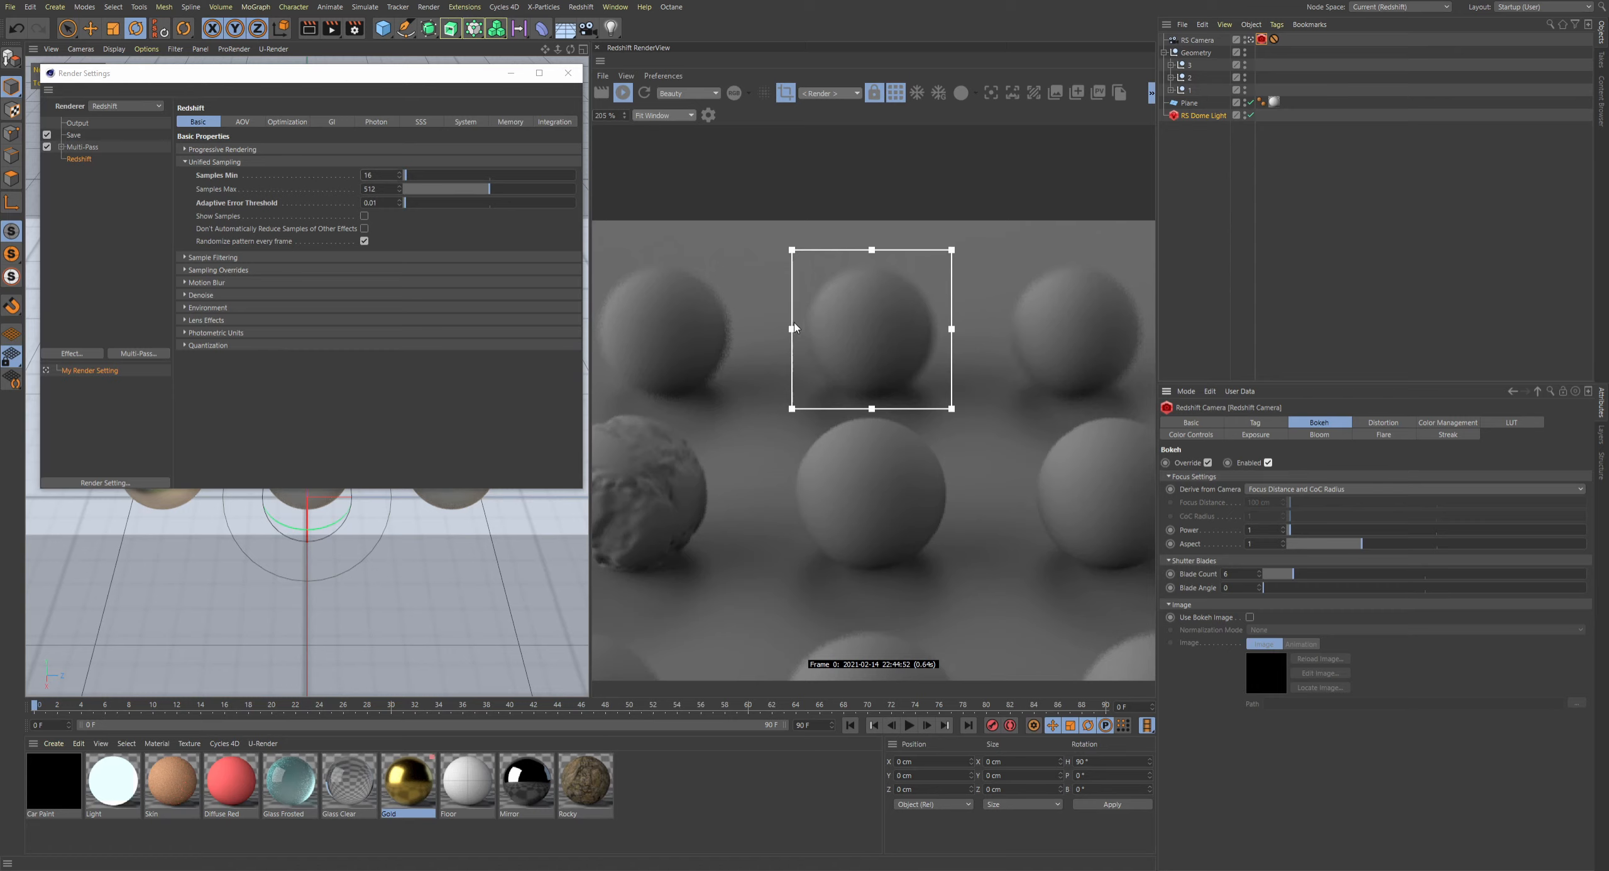
# Try a Samples Min of 512 in Unified Sampling and inspect the sphere in the render region
pyautogui.doubleClick(379, 175)
pyautogui.write('512')
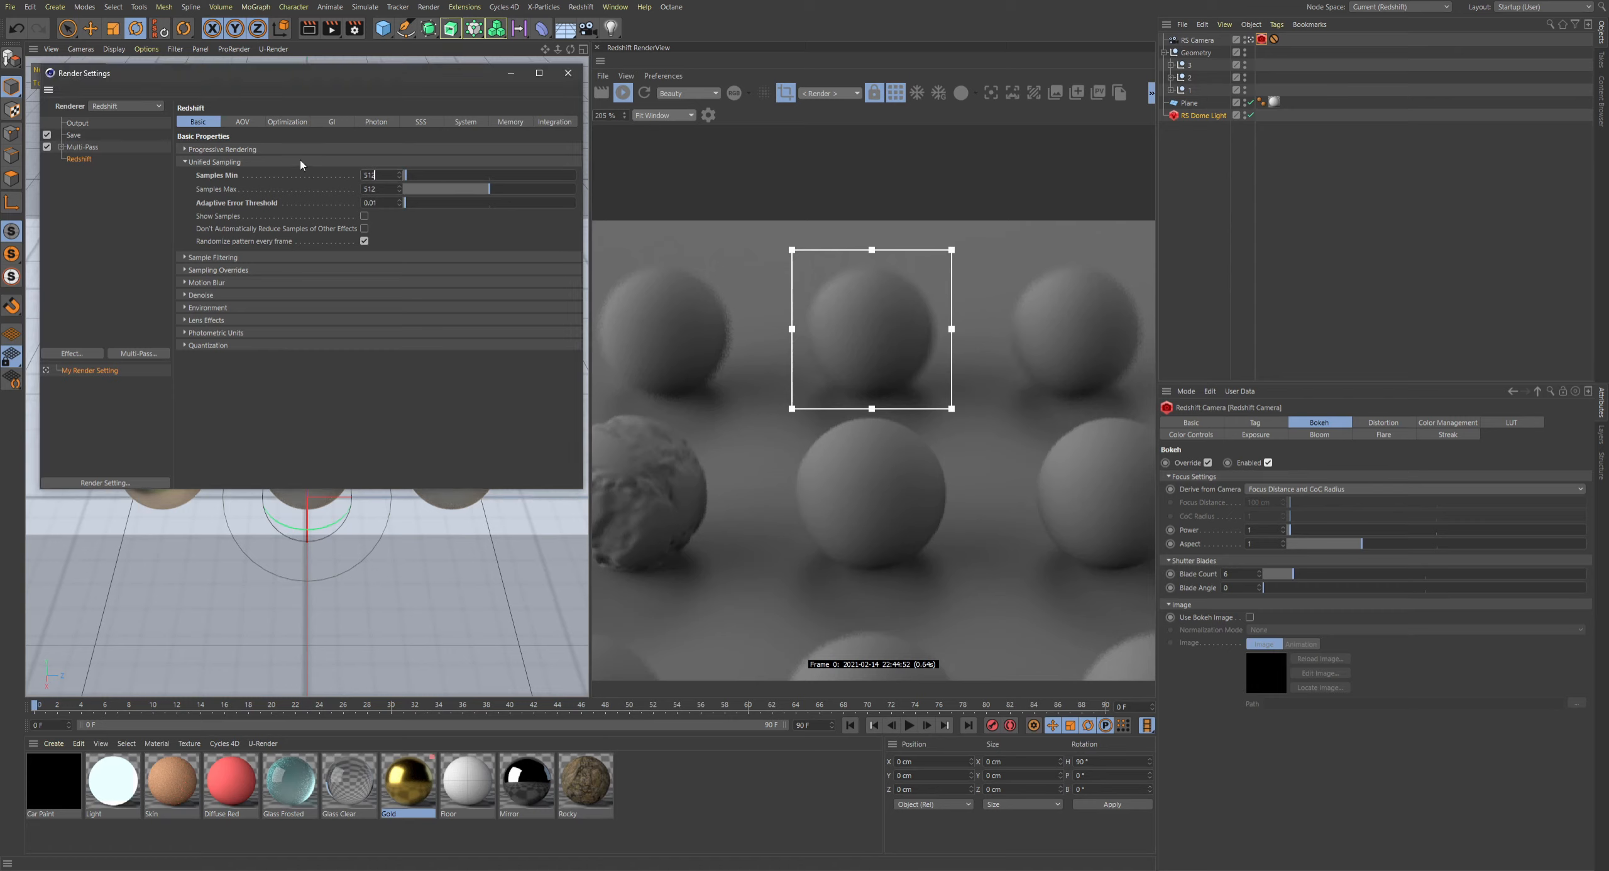
pyautogui.press('Return')
pyautogui.scroll(3, 887, 335)
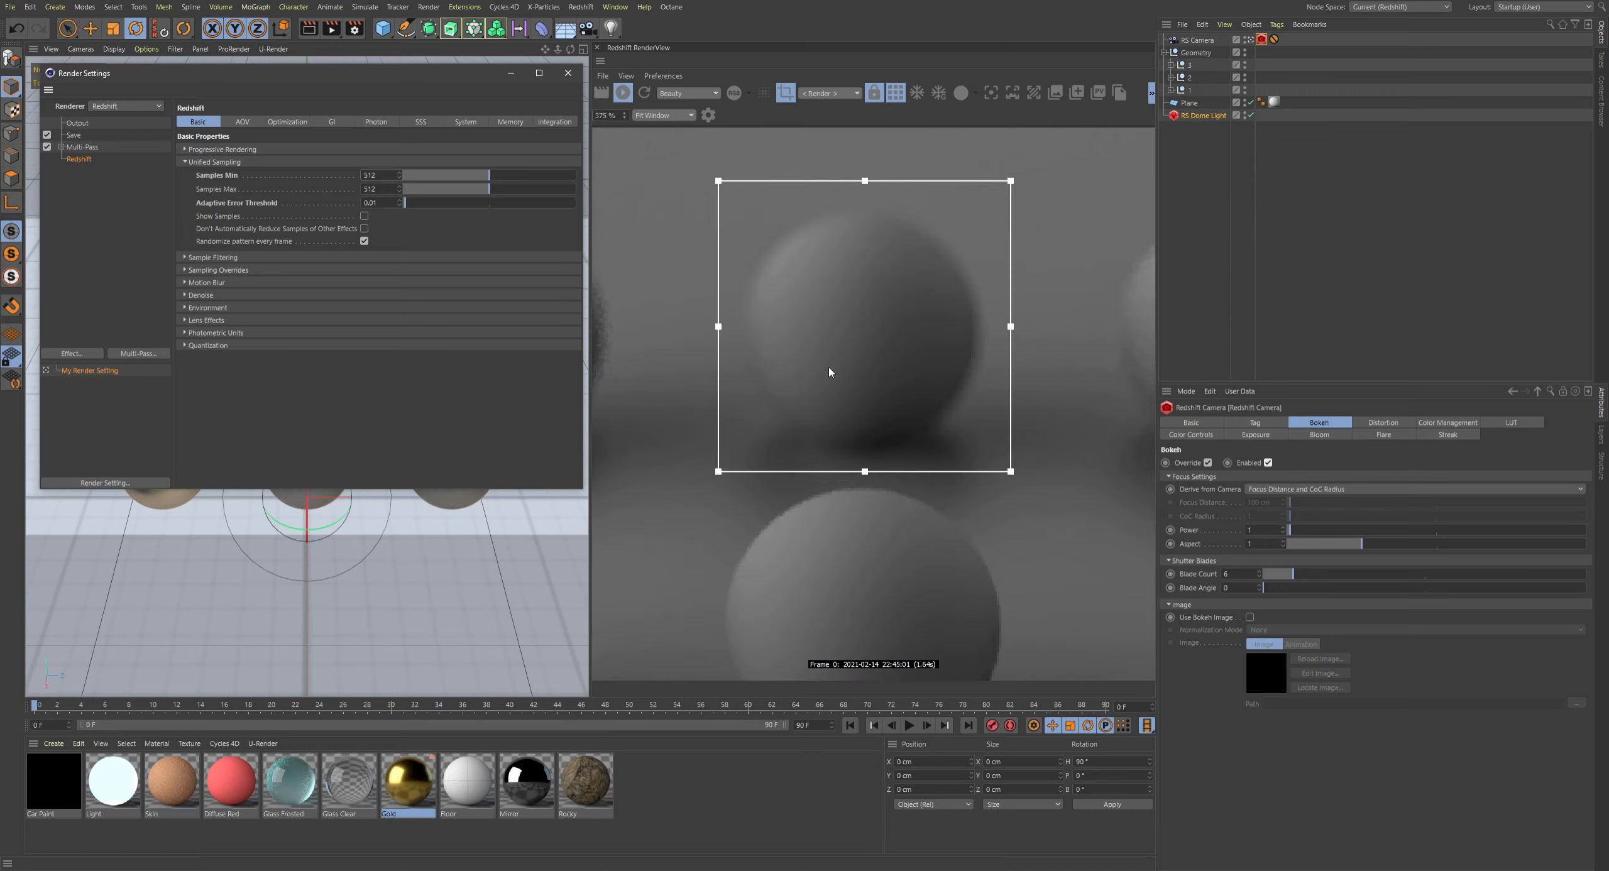
# Try 1024 for both Samples Min and Samples Max in Unified Sampling
pyautogui.doubleClick(378, 175)
pyautogui.write('1024')
pyautogui.press('Return')
pyautogui.moveTo(381, 175); pyautogui.dragTo(350, 175)
pyautogui.write('1024')
pyautogui.press('Return')
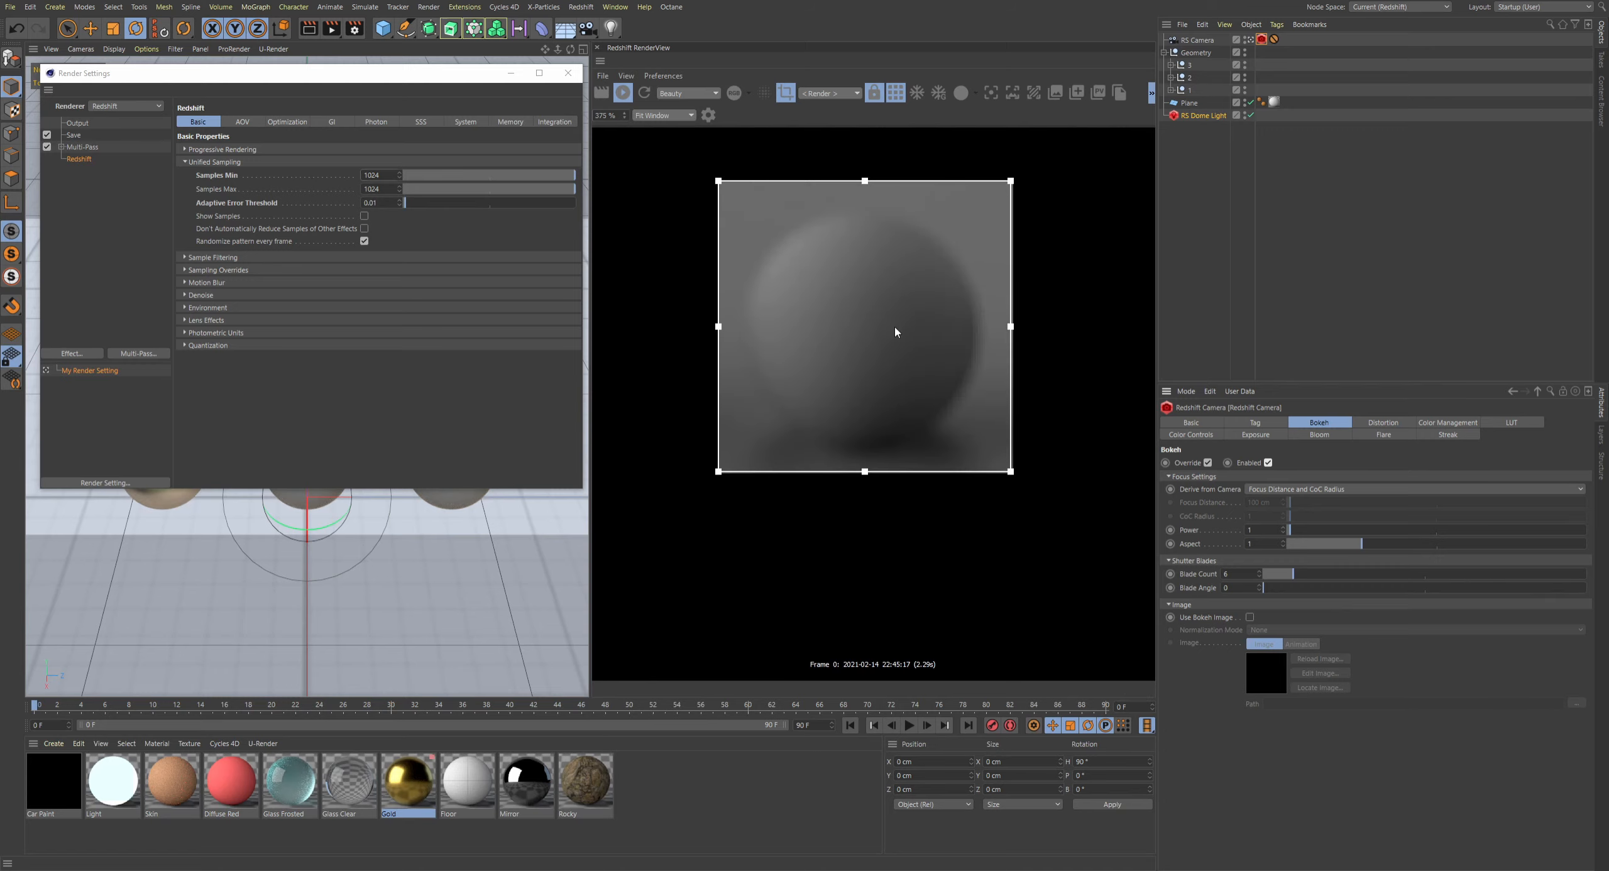
pyautogui.moveTo(894, 327); pyautogui.dragTo(901, 340, button='middle')
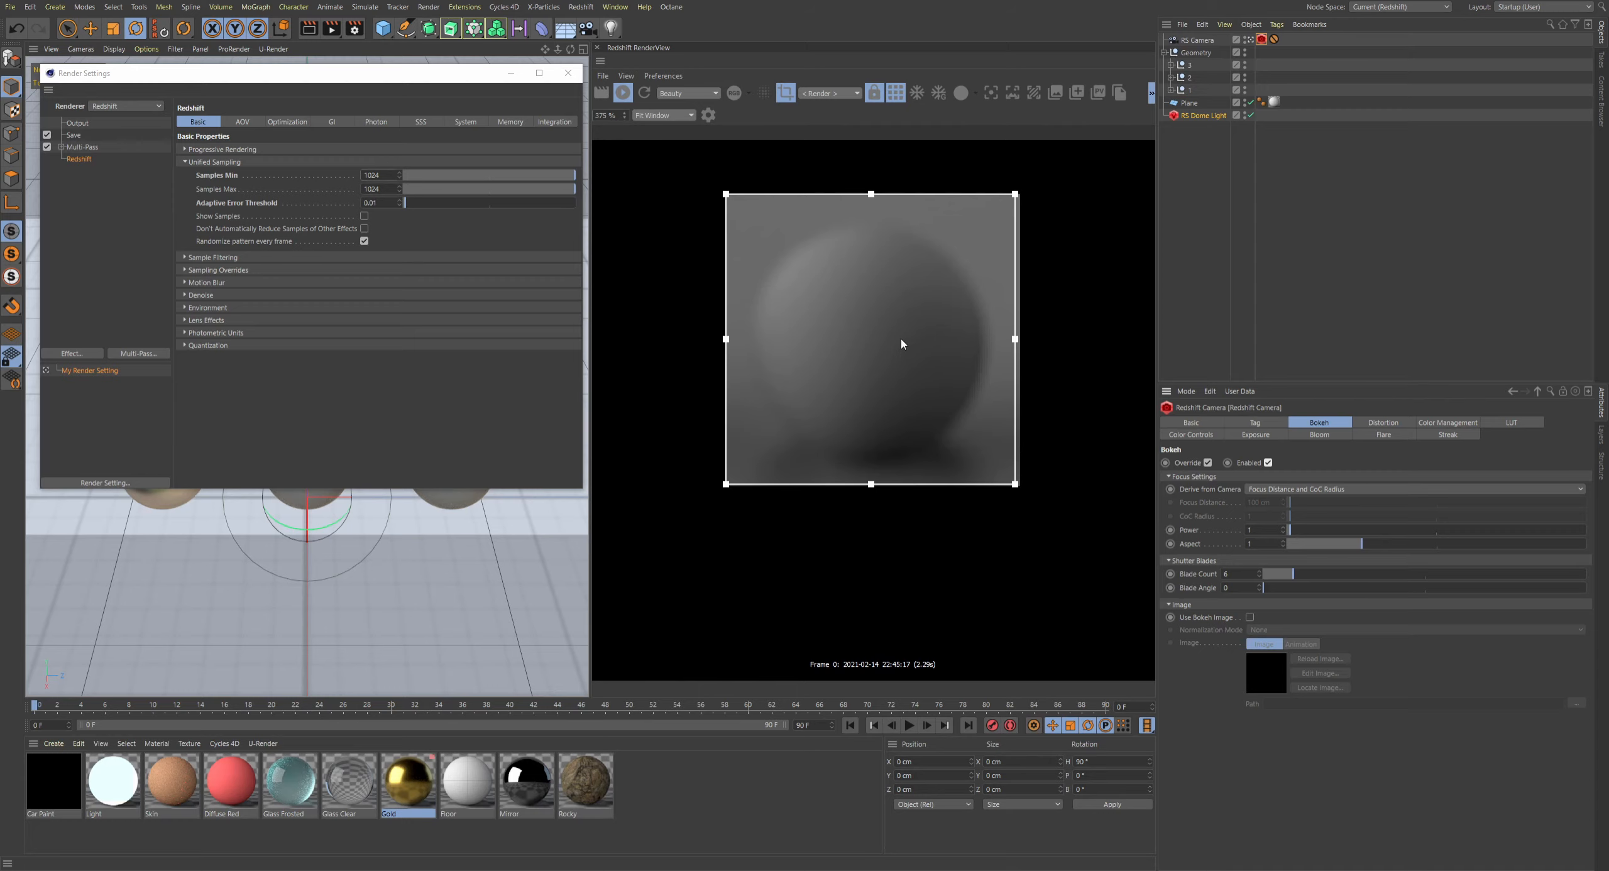
# Set the render view zoom to 100% and switch the view to Samples mode to examine the sample distribution
pyautogui.doubleClick(605, 115)
pyautogui.write('100')
pyautogui.press('Return')
pyautogui.moveTo(877, 538); pyautogui.dragTo(941, 359, button='middle')
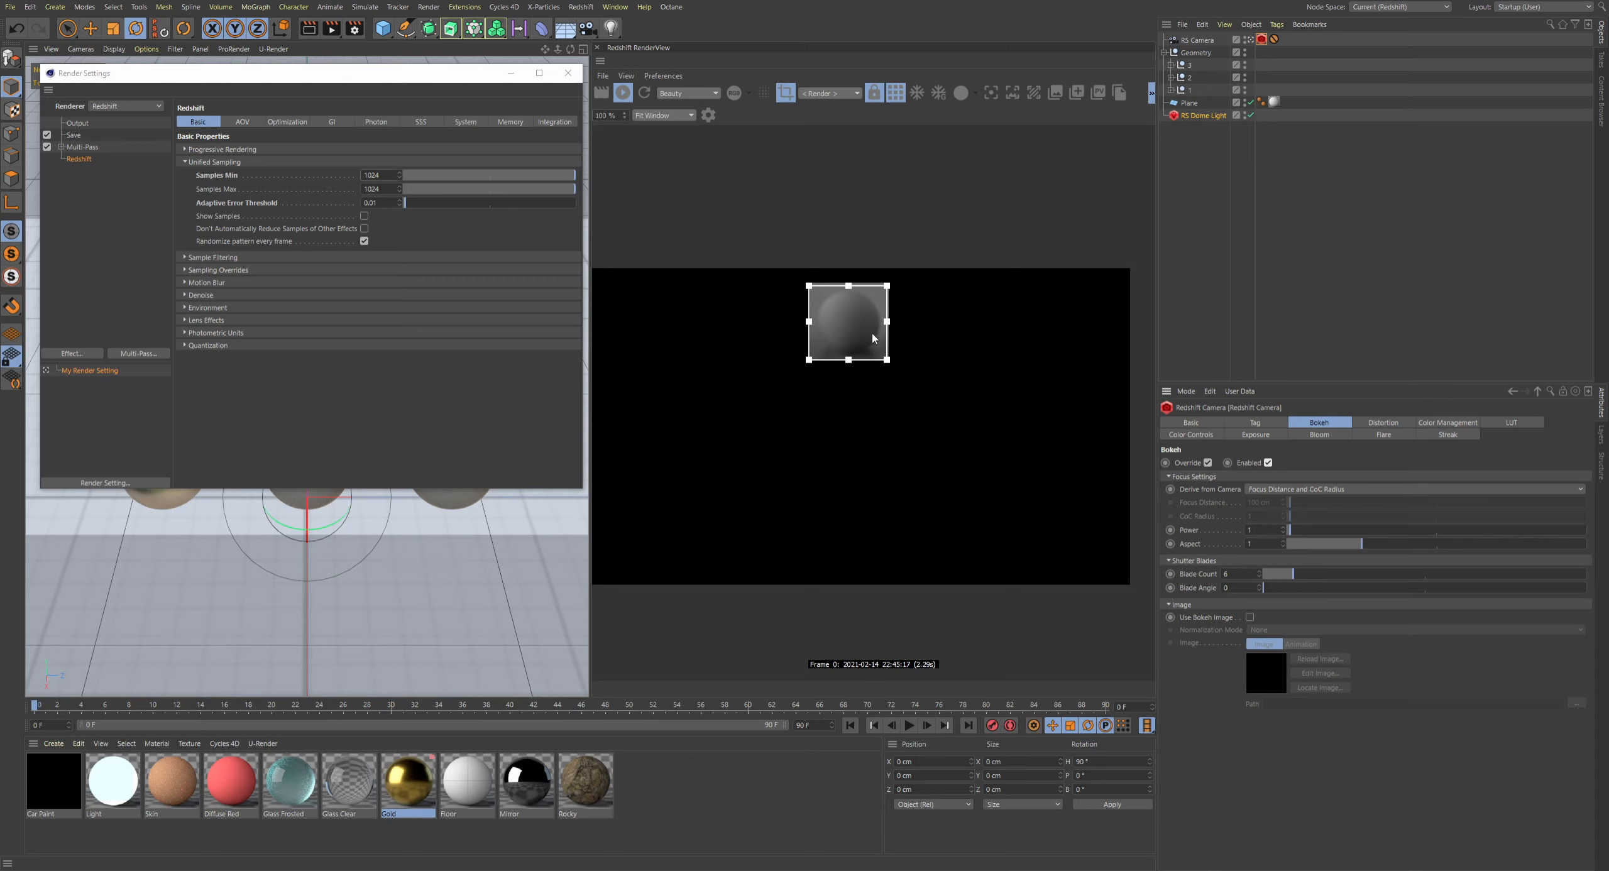
pyautogui.click(974, 93)
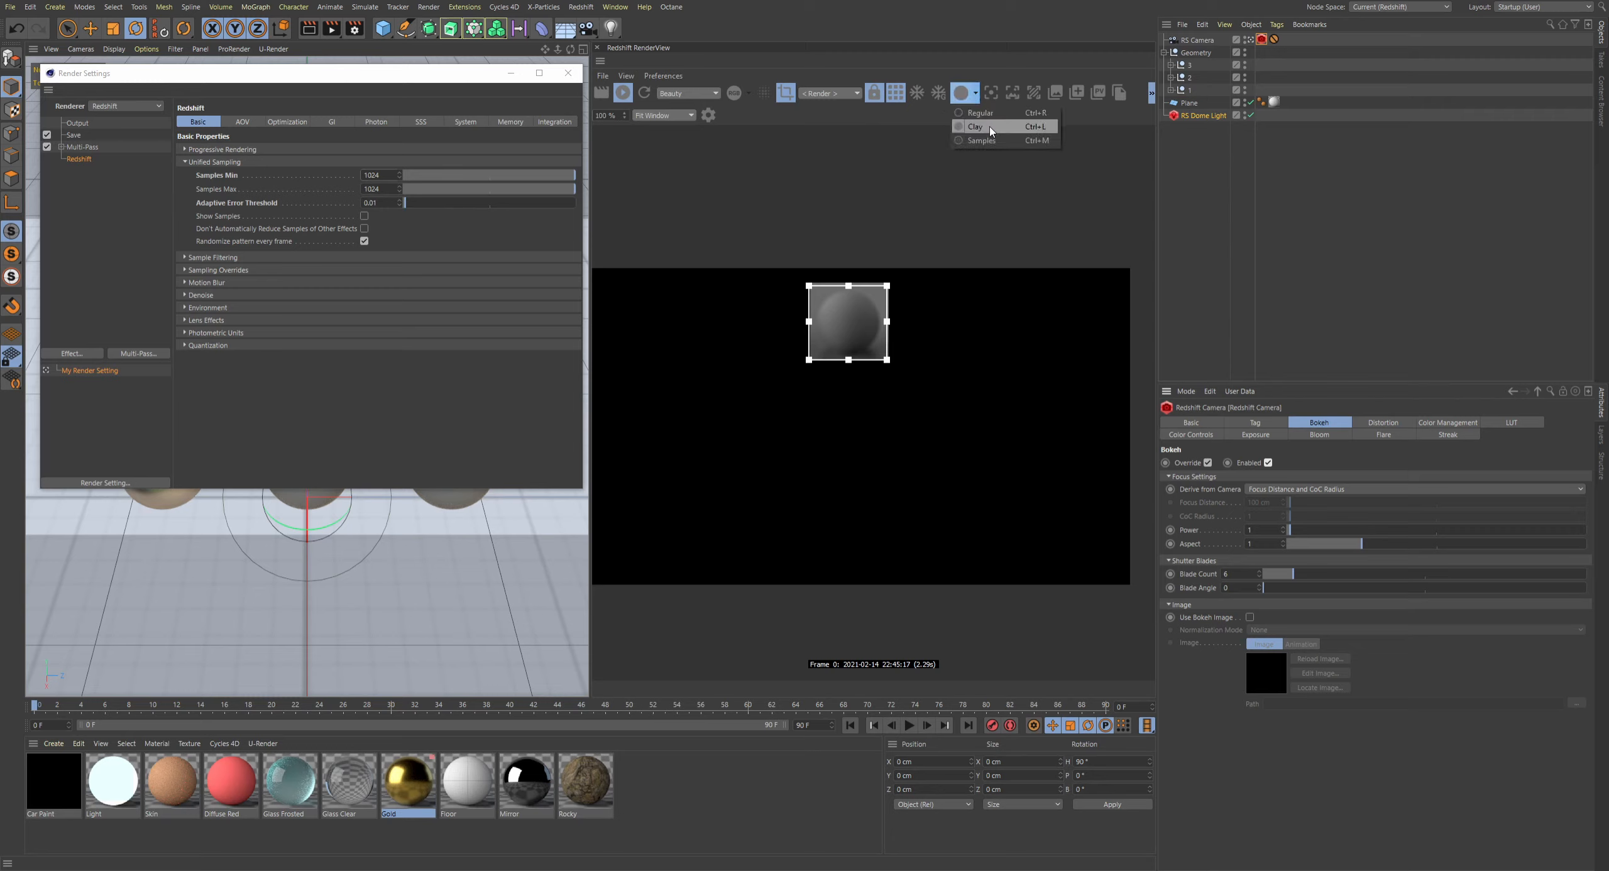
pyautogui.click(987, 141)
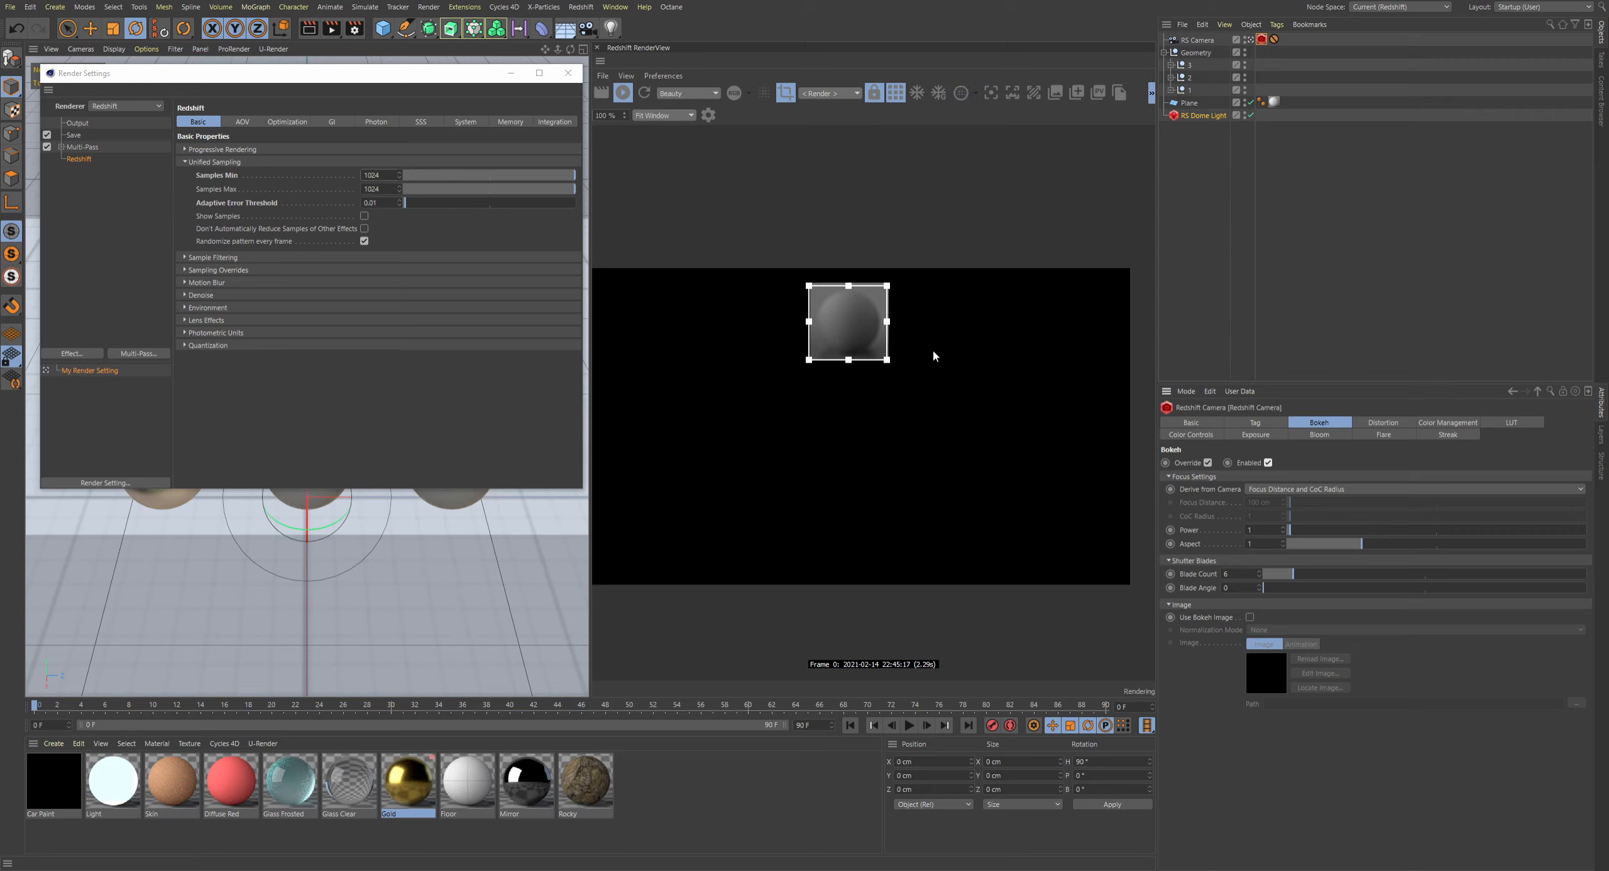
# Reduce Samples Min to 16, examine the sample map, and return the render view to Clay mode
pyautogui.click(377, 175)
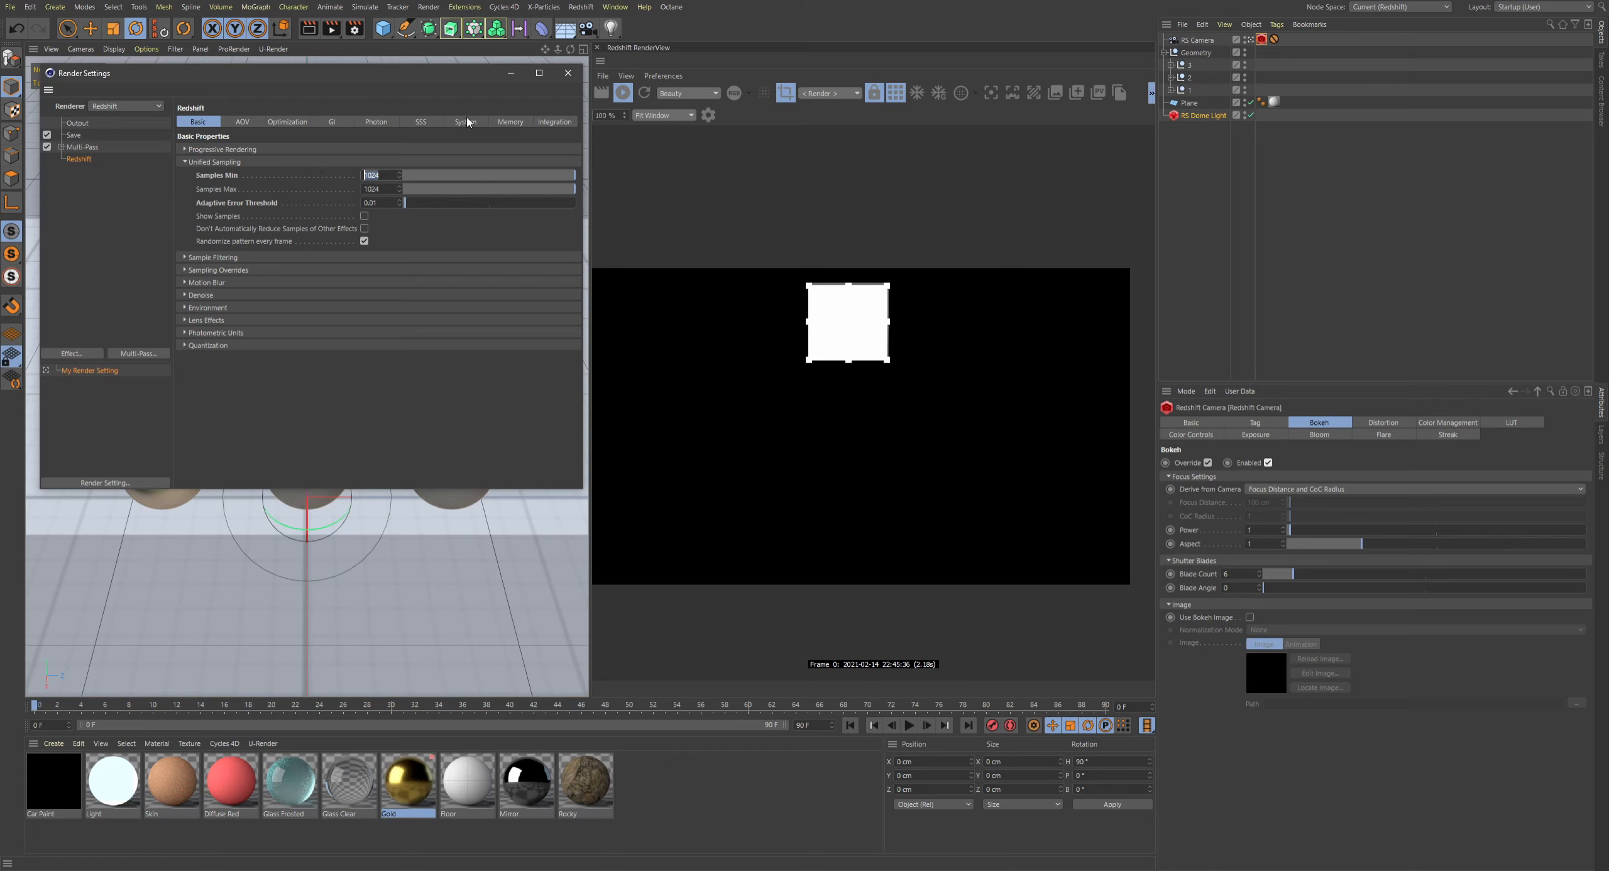
pyautogui.write('16')
pyautogui.press('Return')
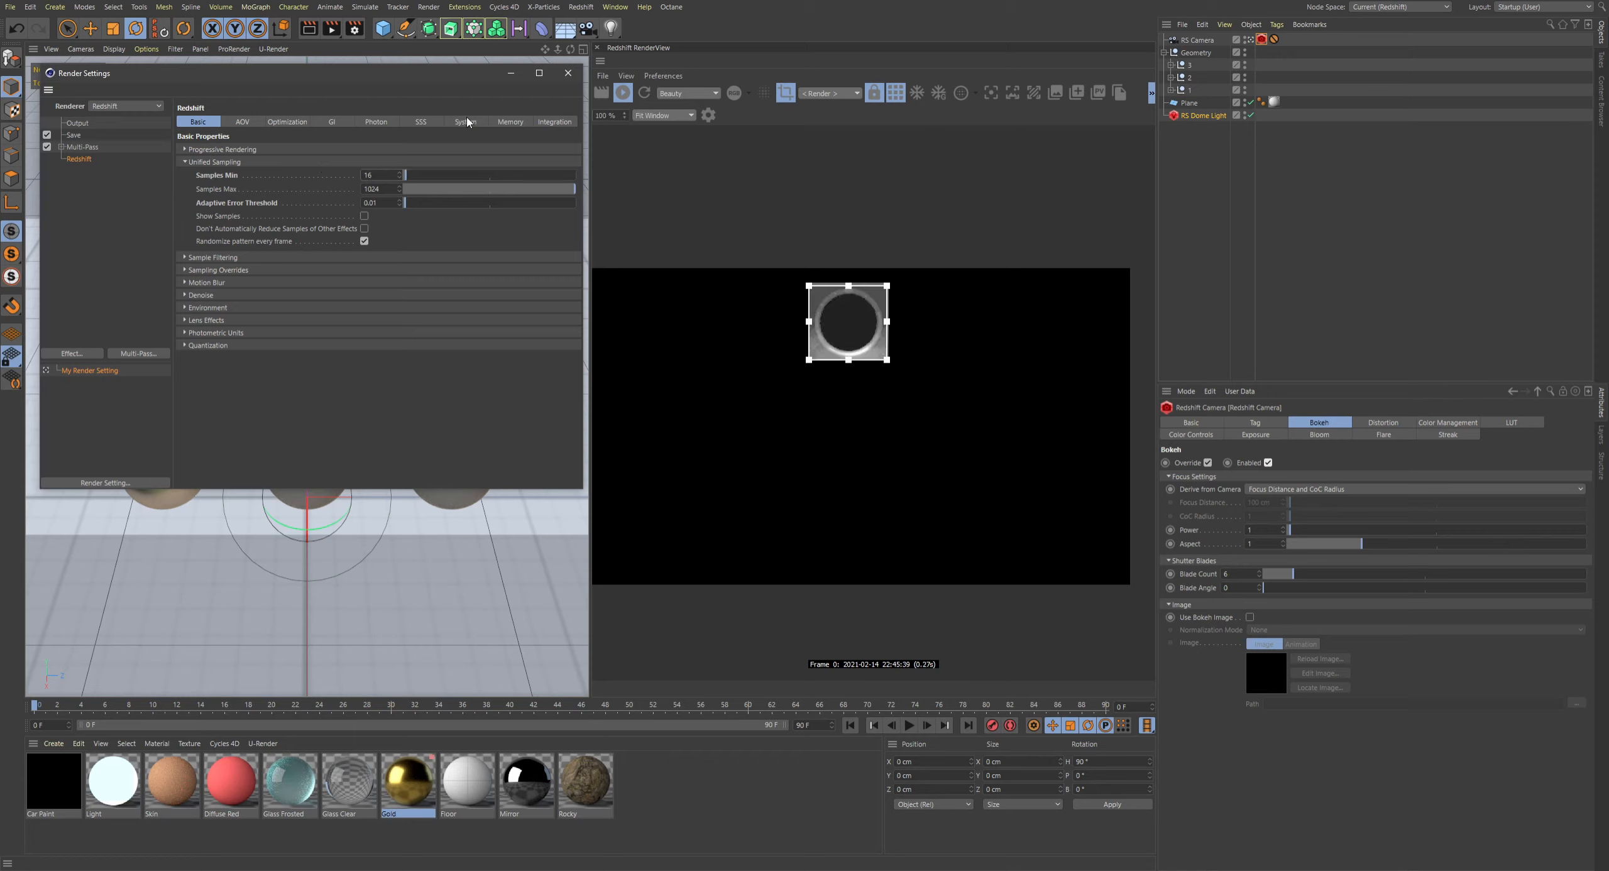
pyautogui.scroll(3, 853, 354)
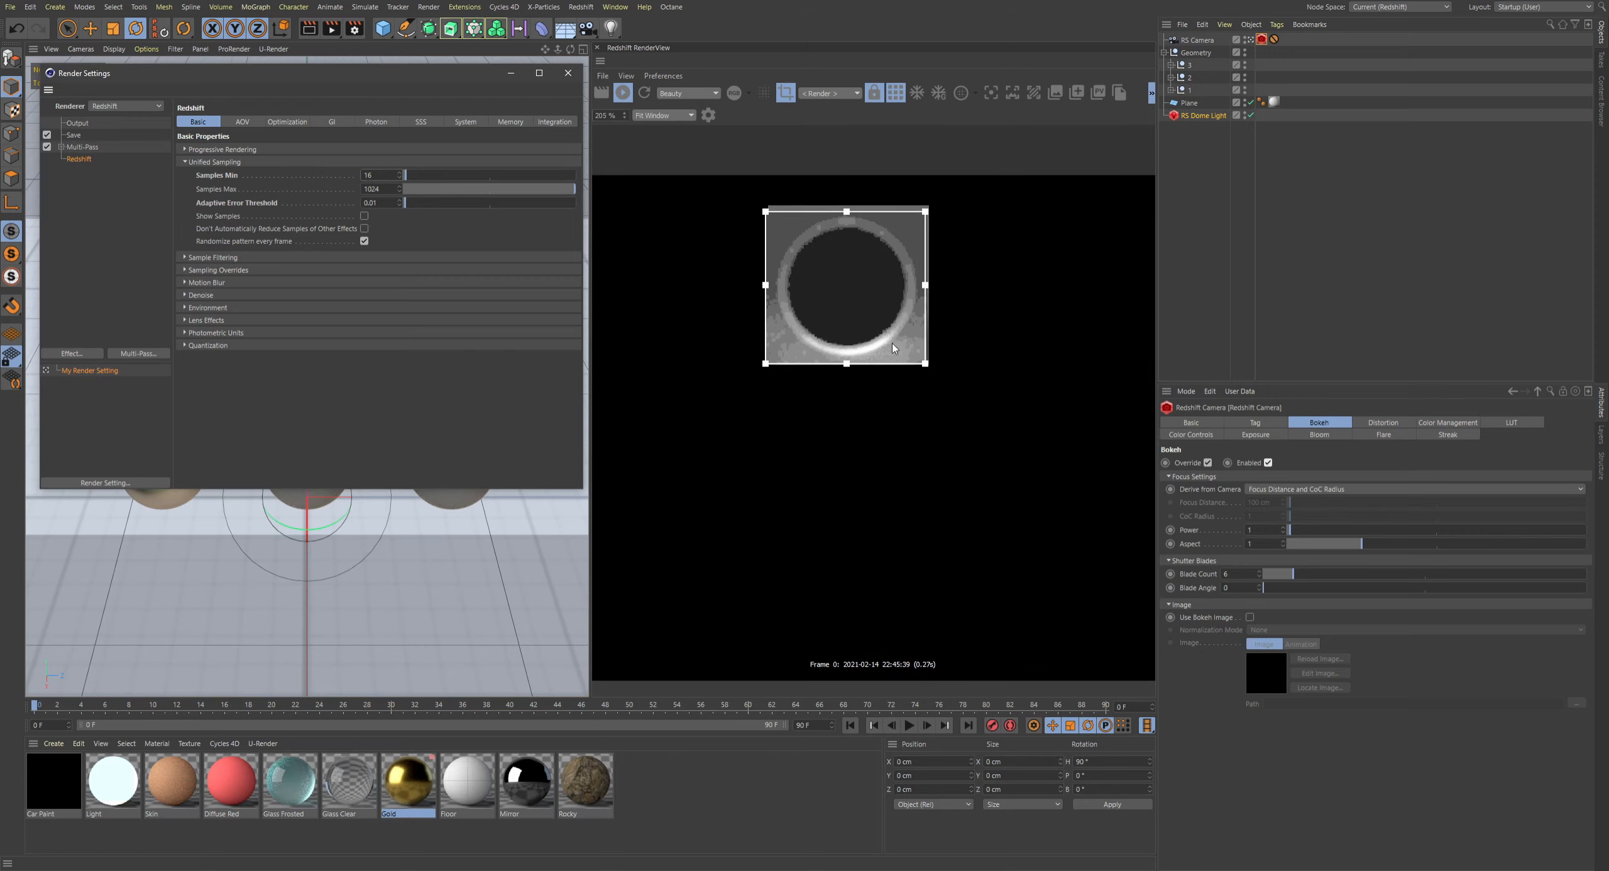
pyautogui.click(977, 94)
pyautogui.click(985, 112)
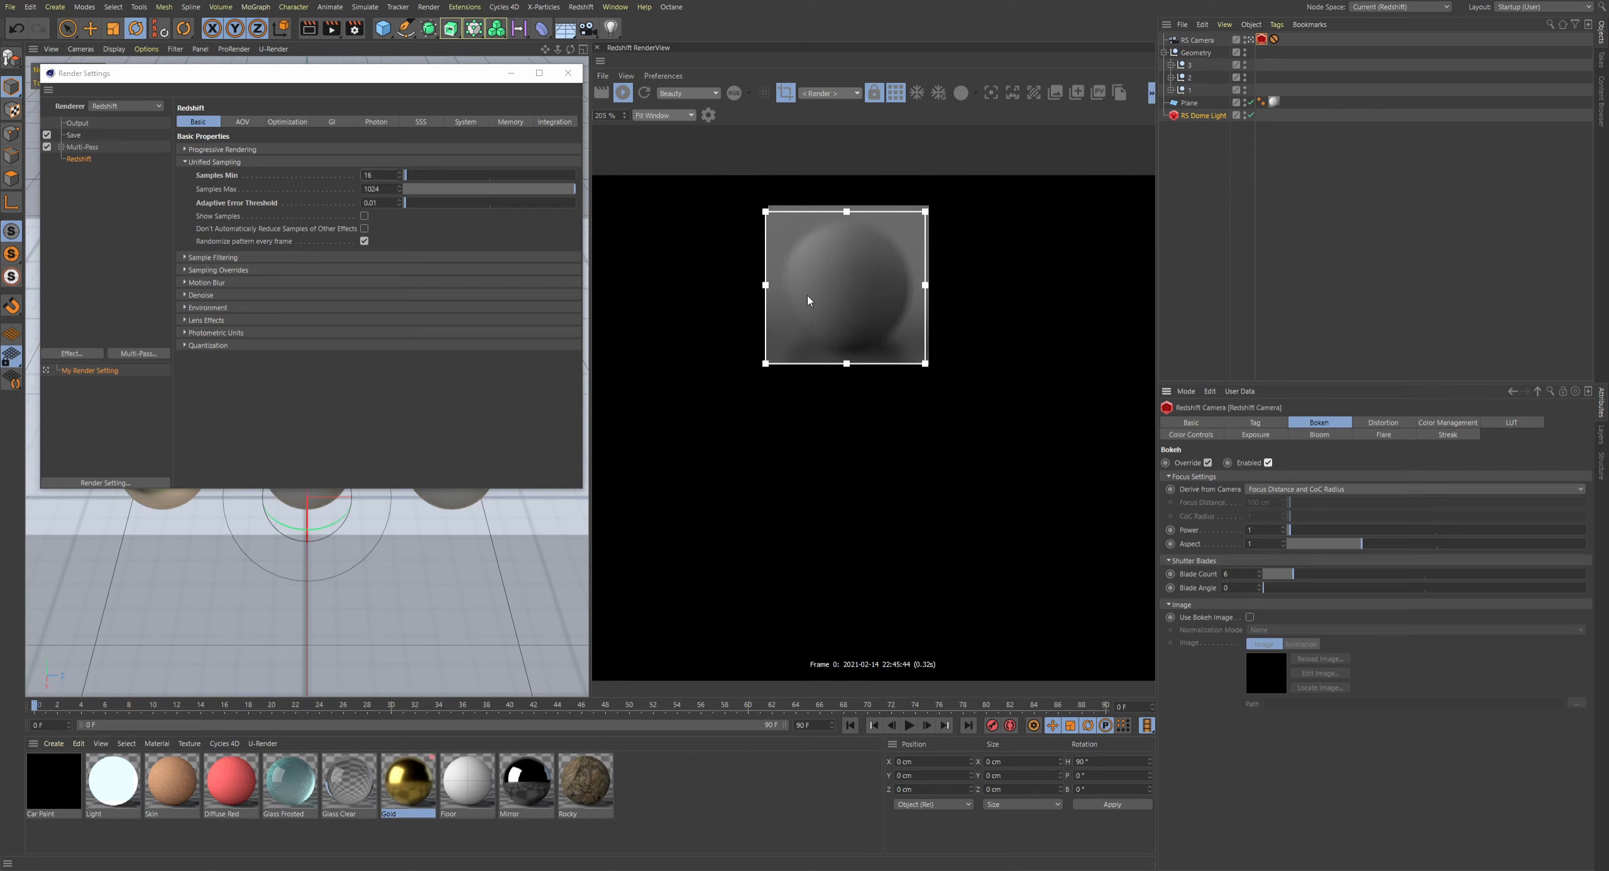
pyautogui.moveTo(828, 308); pyautogui.dragTo(860, 335, button='middle')
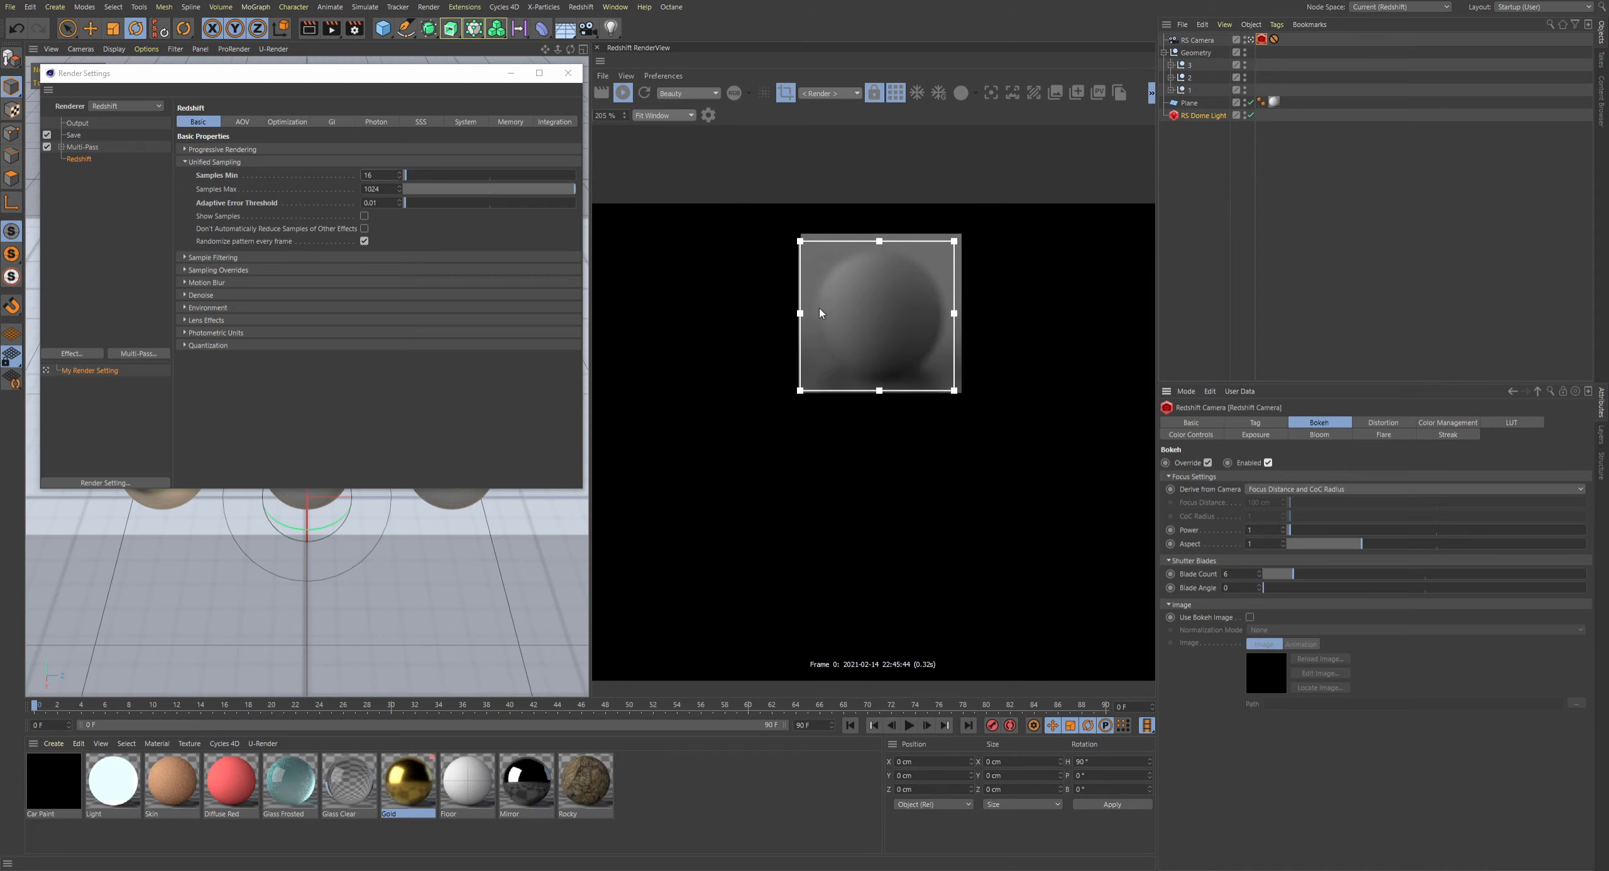
# Set the Adaptive Error Threshold to 0.005 and inspect the sphere in the render region
pyautogui.click(380, 202)
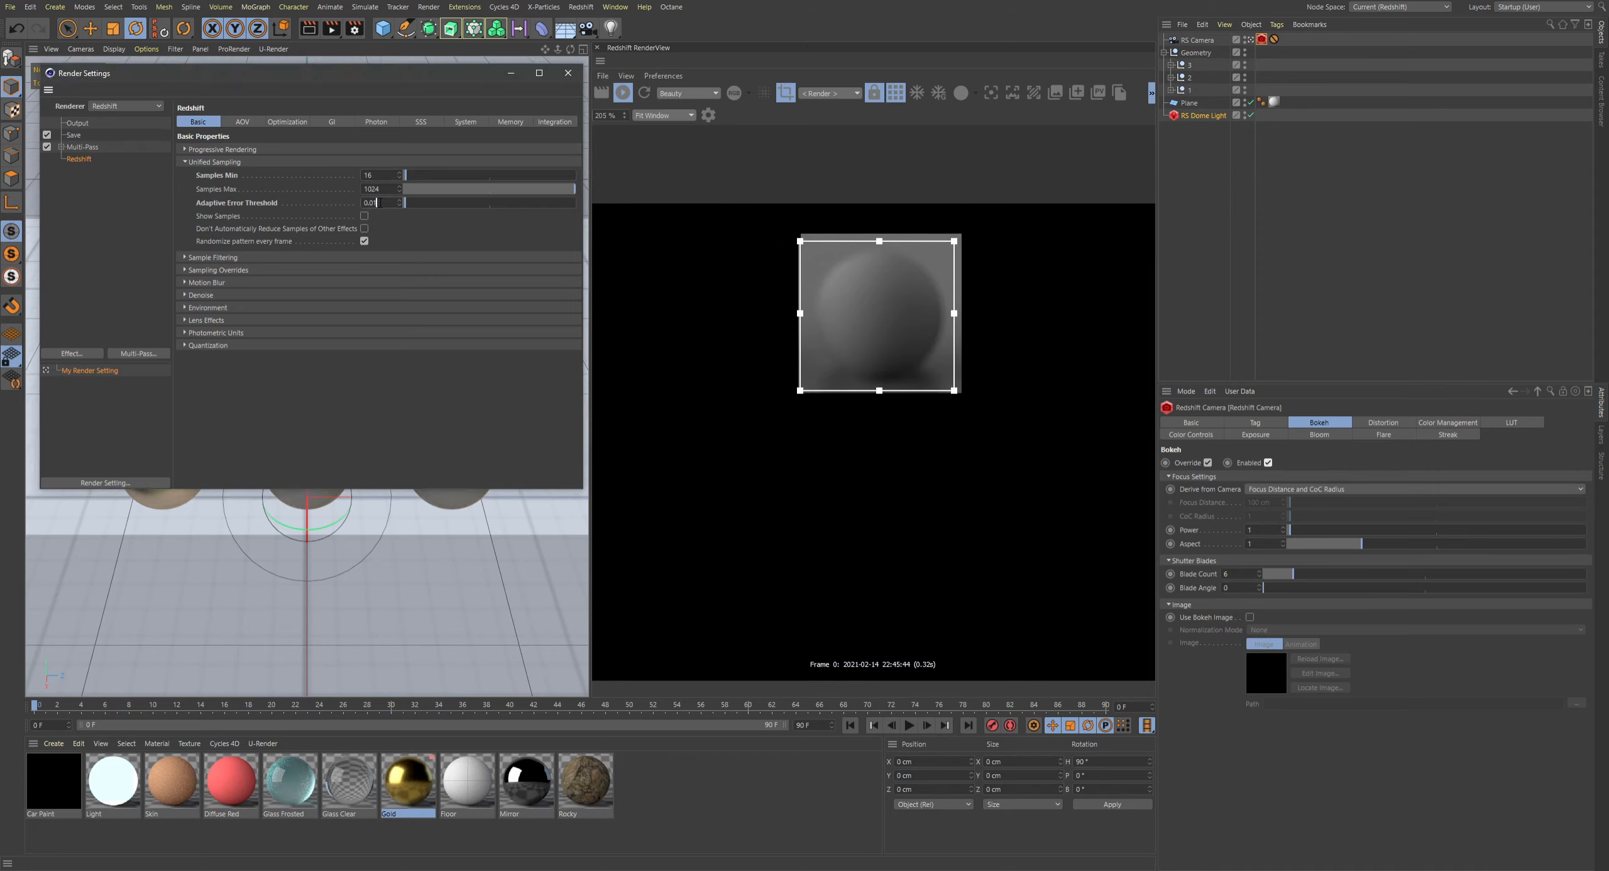
pyautogui.press('BackSpace')
pyautogui.write('05')
pyautogui.press('Return')
pyautogui.scroll(3, 895, 352)
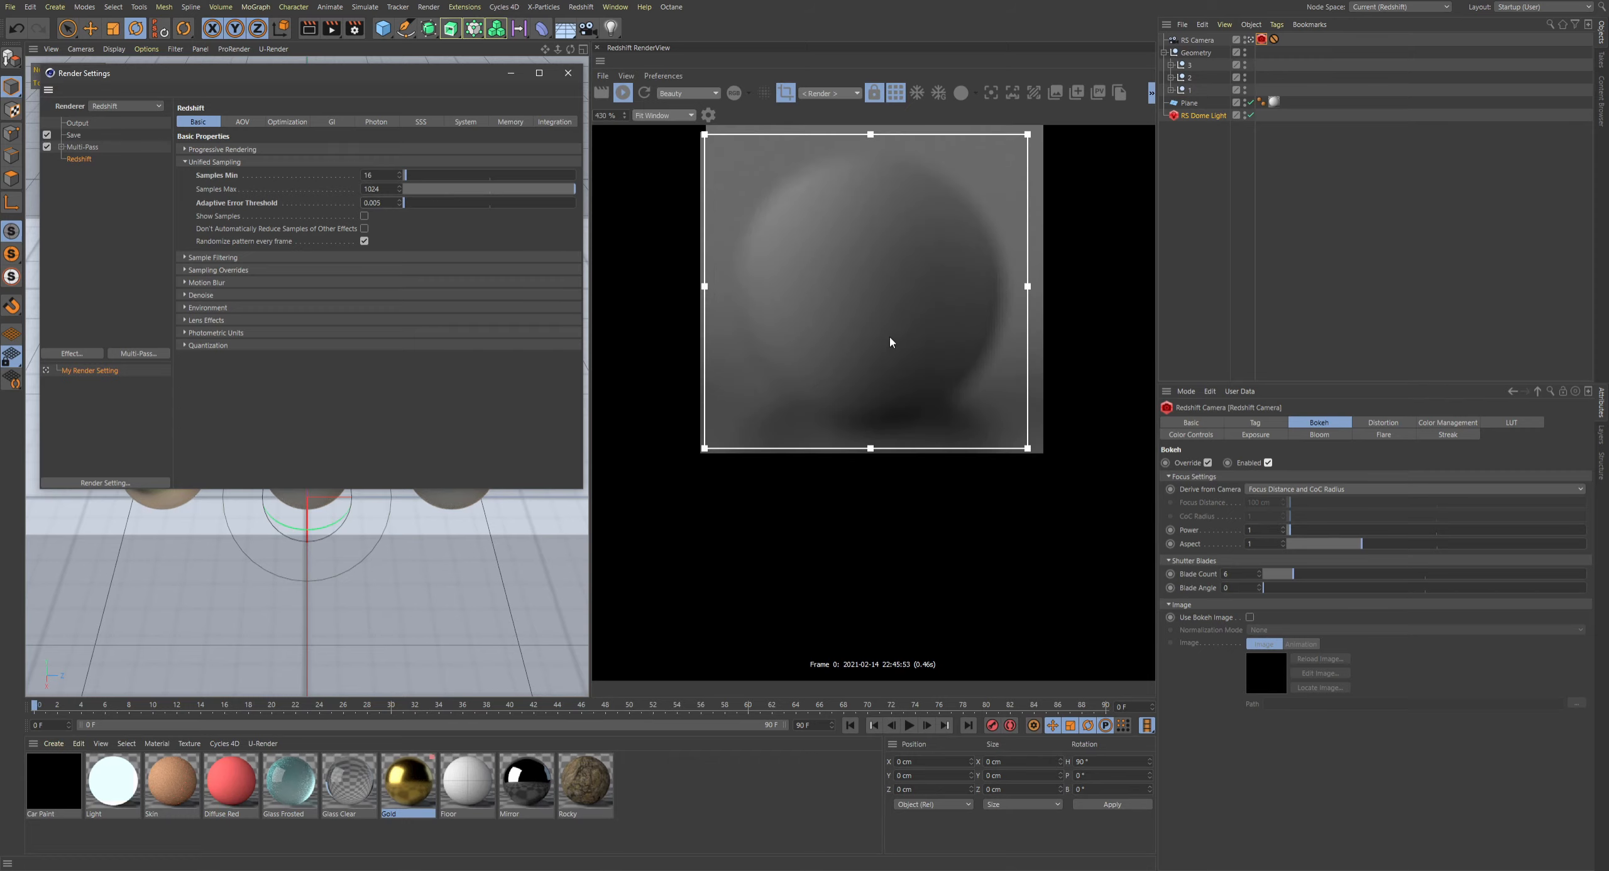
pyautogui.scroll(-2, 880, 340)
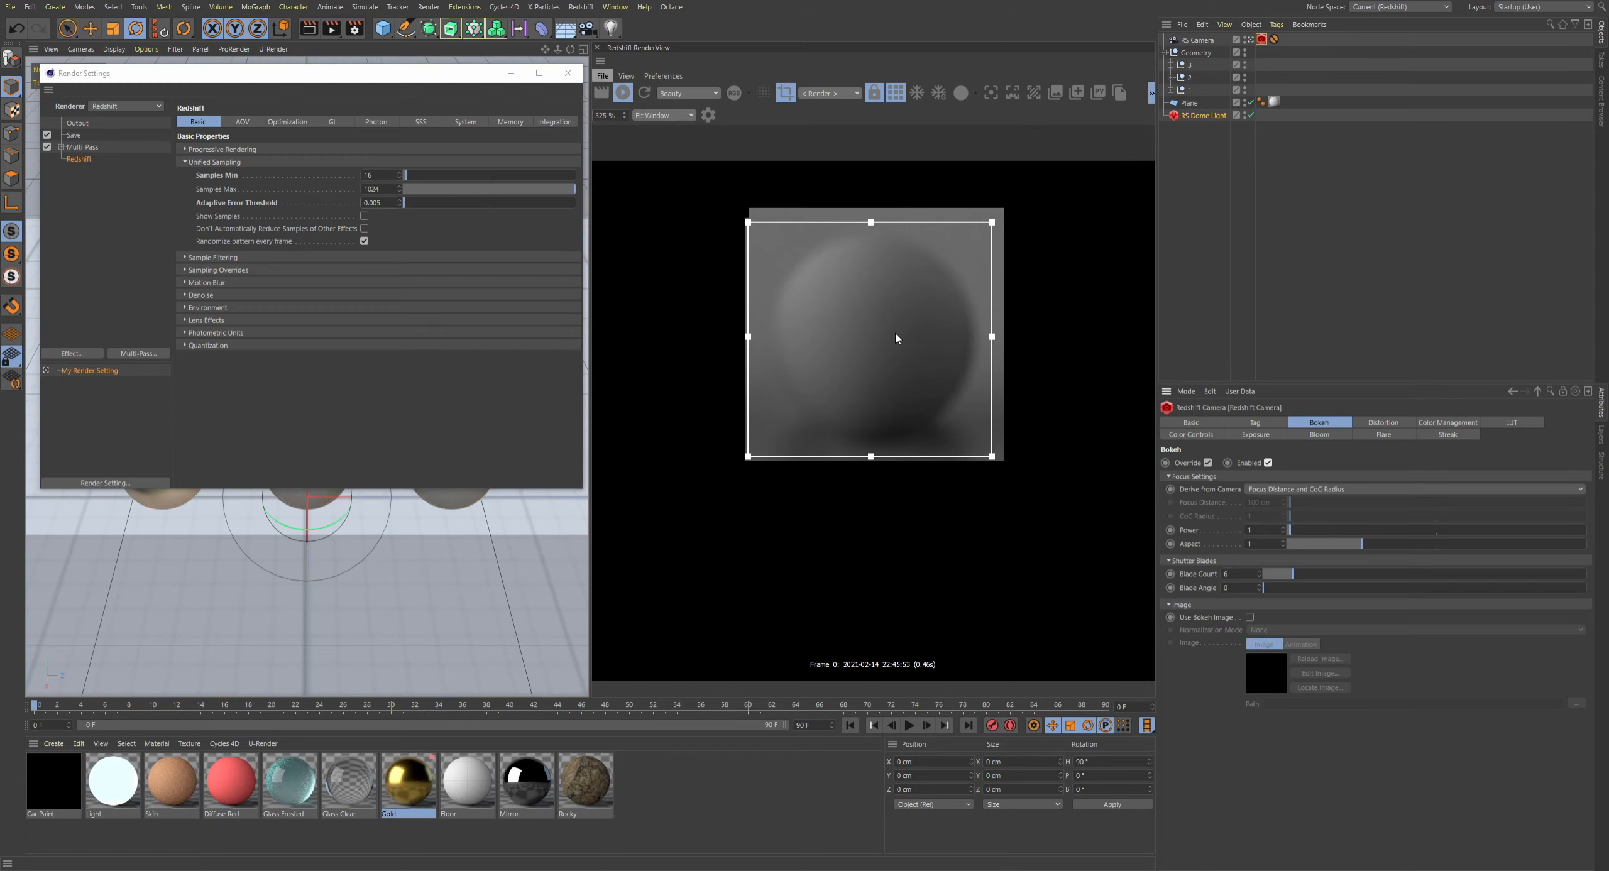
# Show the render view in Samples mode, raise Samples Max to 2048, and set Samples Min to 248
pyautogui.click(990, 94)
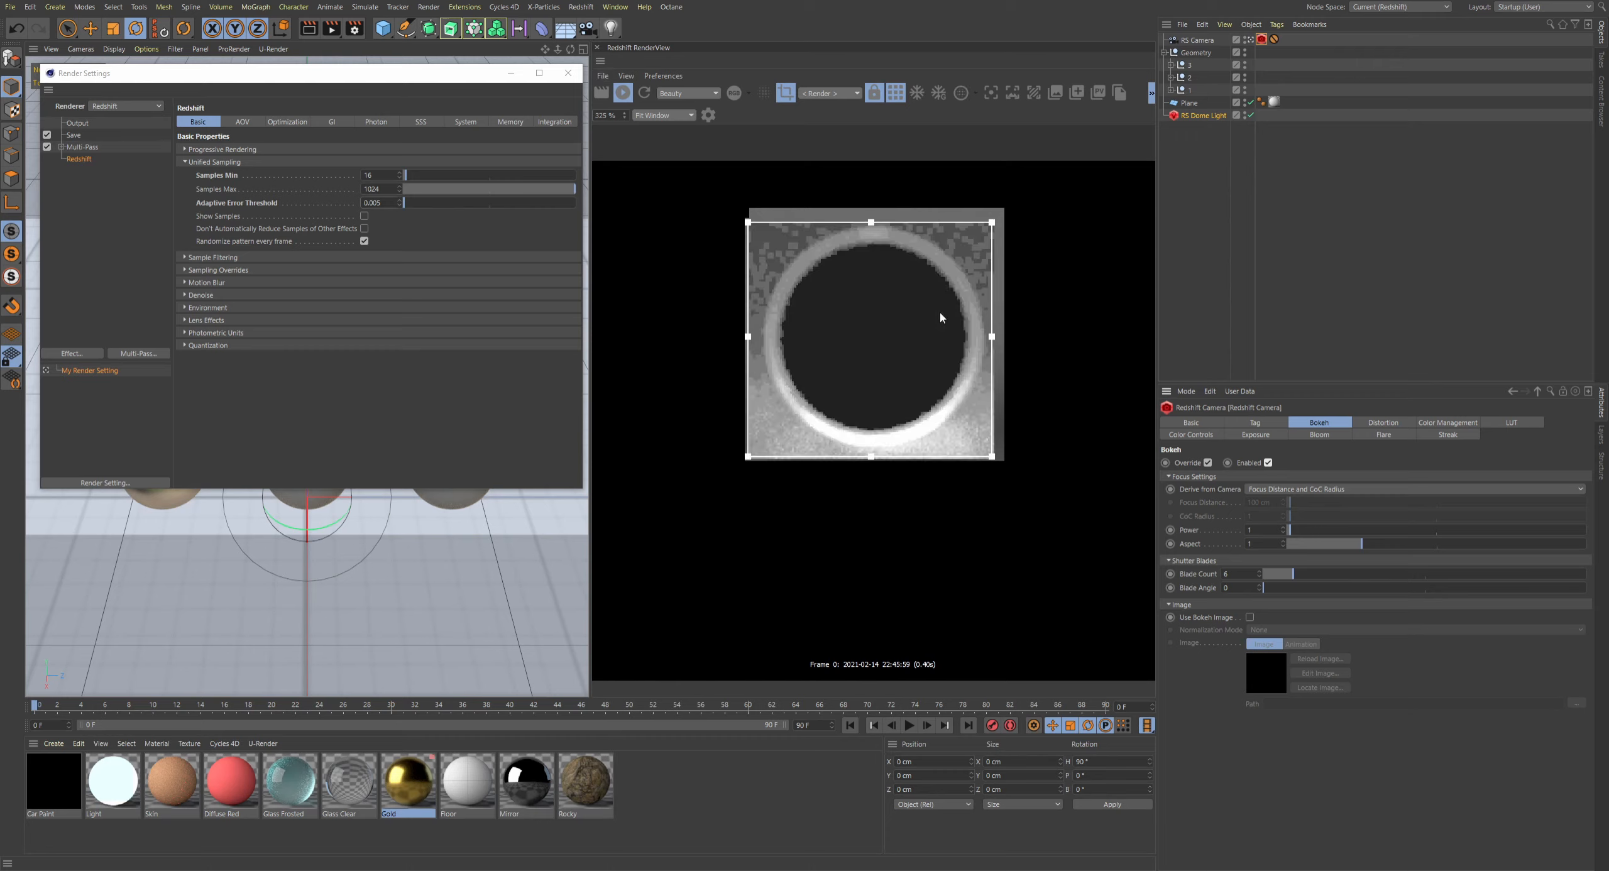
pyautogui.doubleClick(372, 175)
pyautogui.write('2048')
pyautogui.press('Tab')
pyautogui.press('Tab')
pyautogui.write('20')
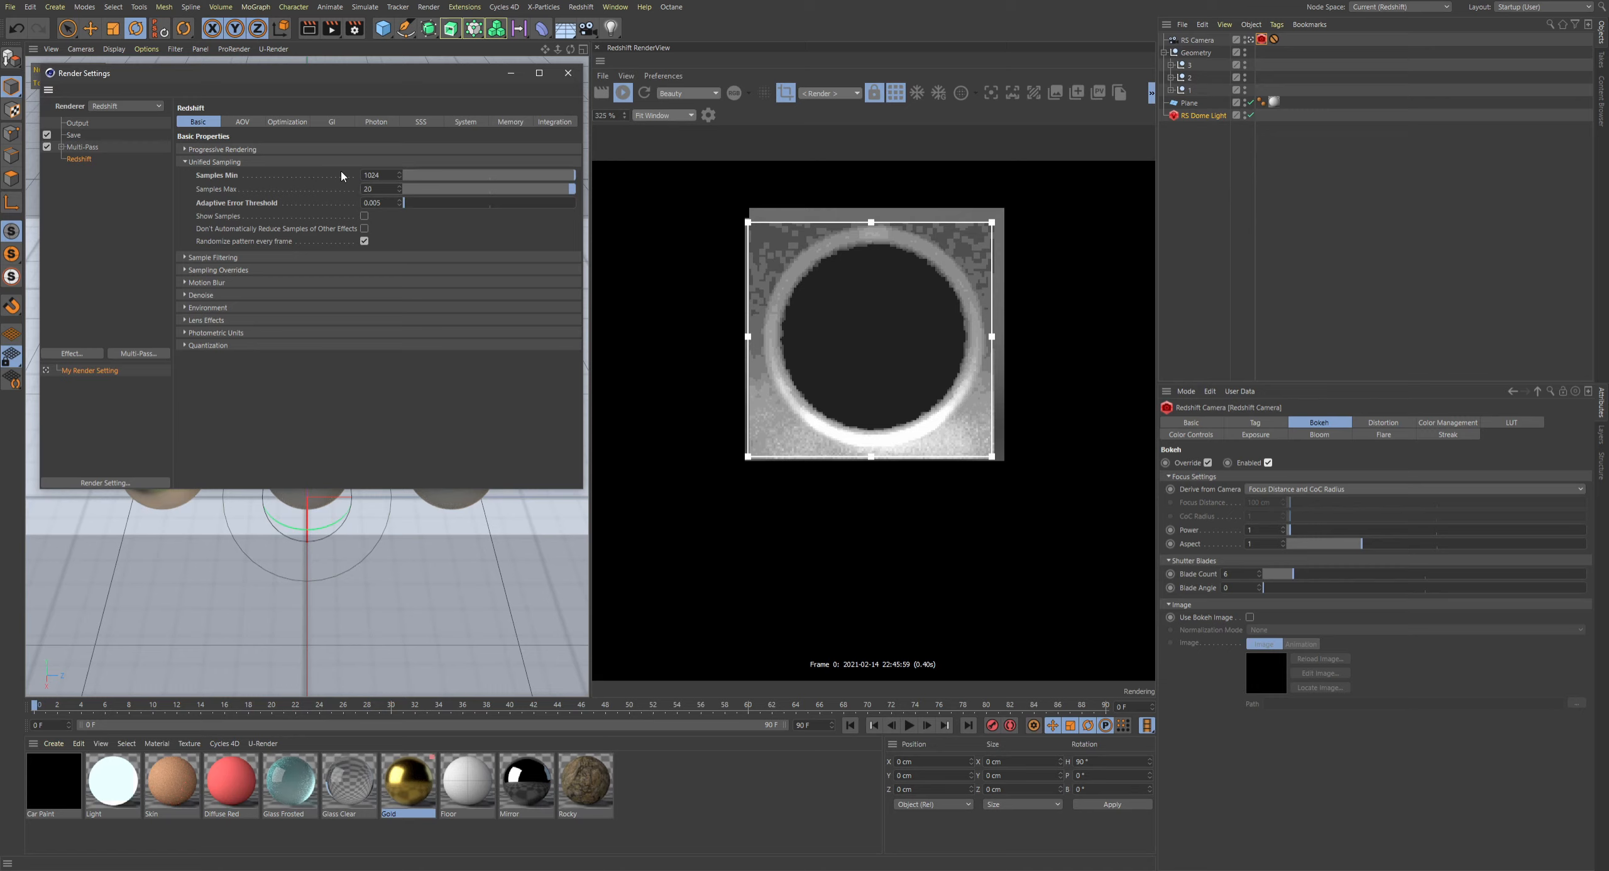
pyautogui.hotkey('shift', 'Tab')
pyautogui.hotkey('shift', 'Tab')
pyautogui.write('248')
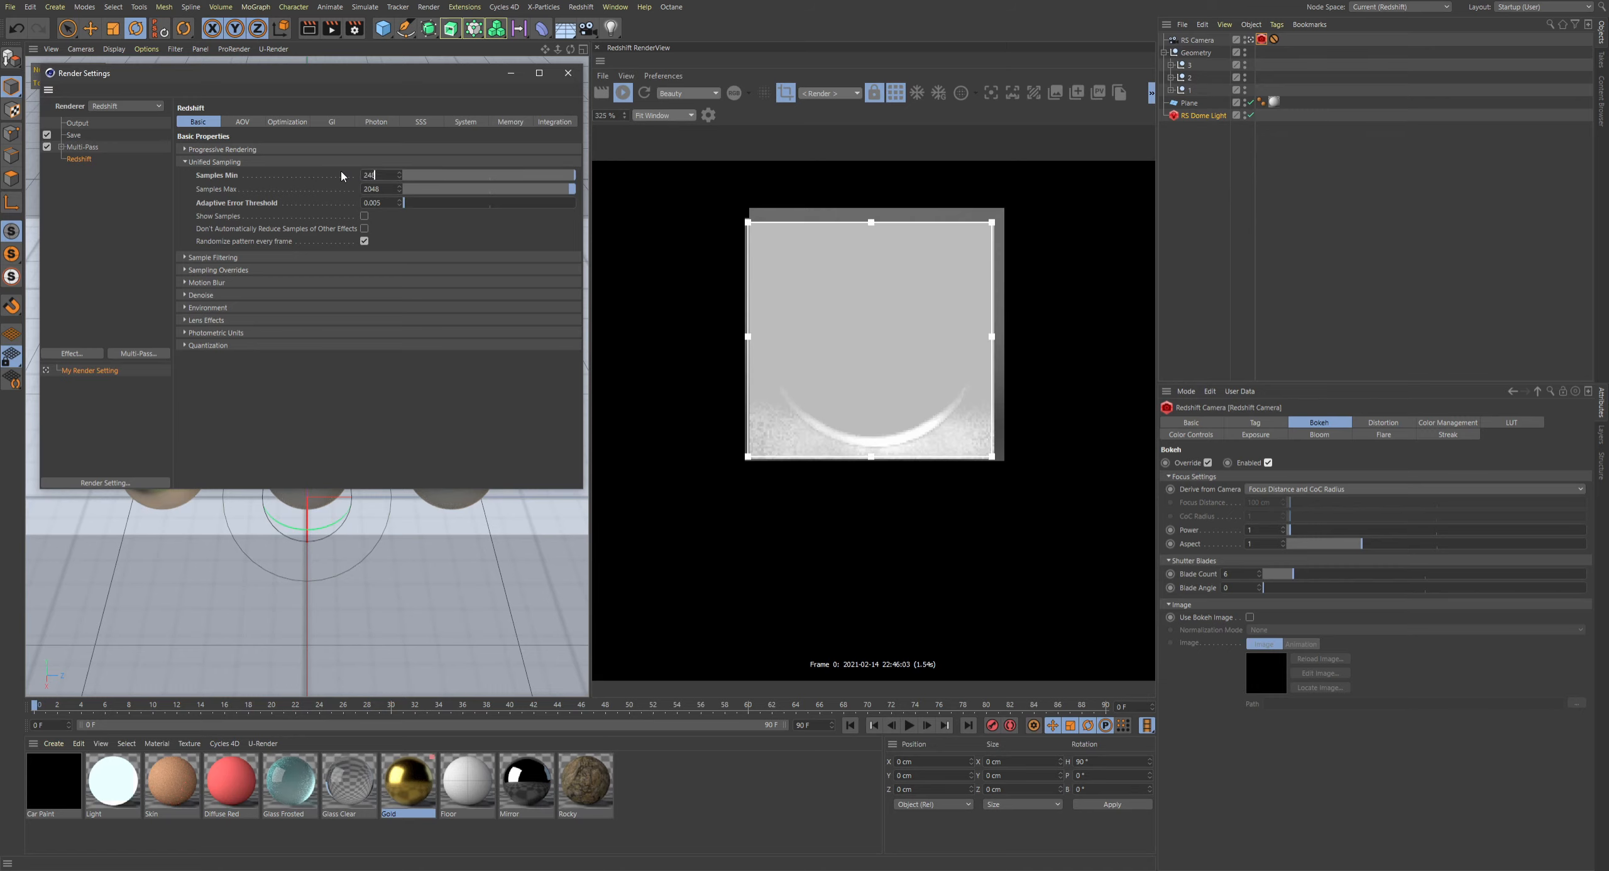
pyautogui.press('Return')
# Switch the render view from Samples to Clay mode to examine the sphere's remaining noise
pyautogui.click(974, 94)
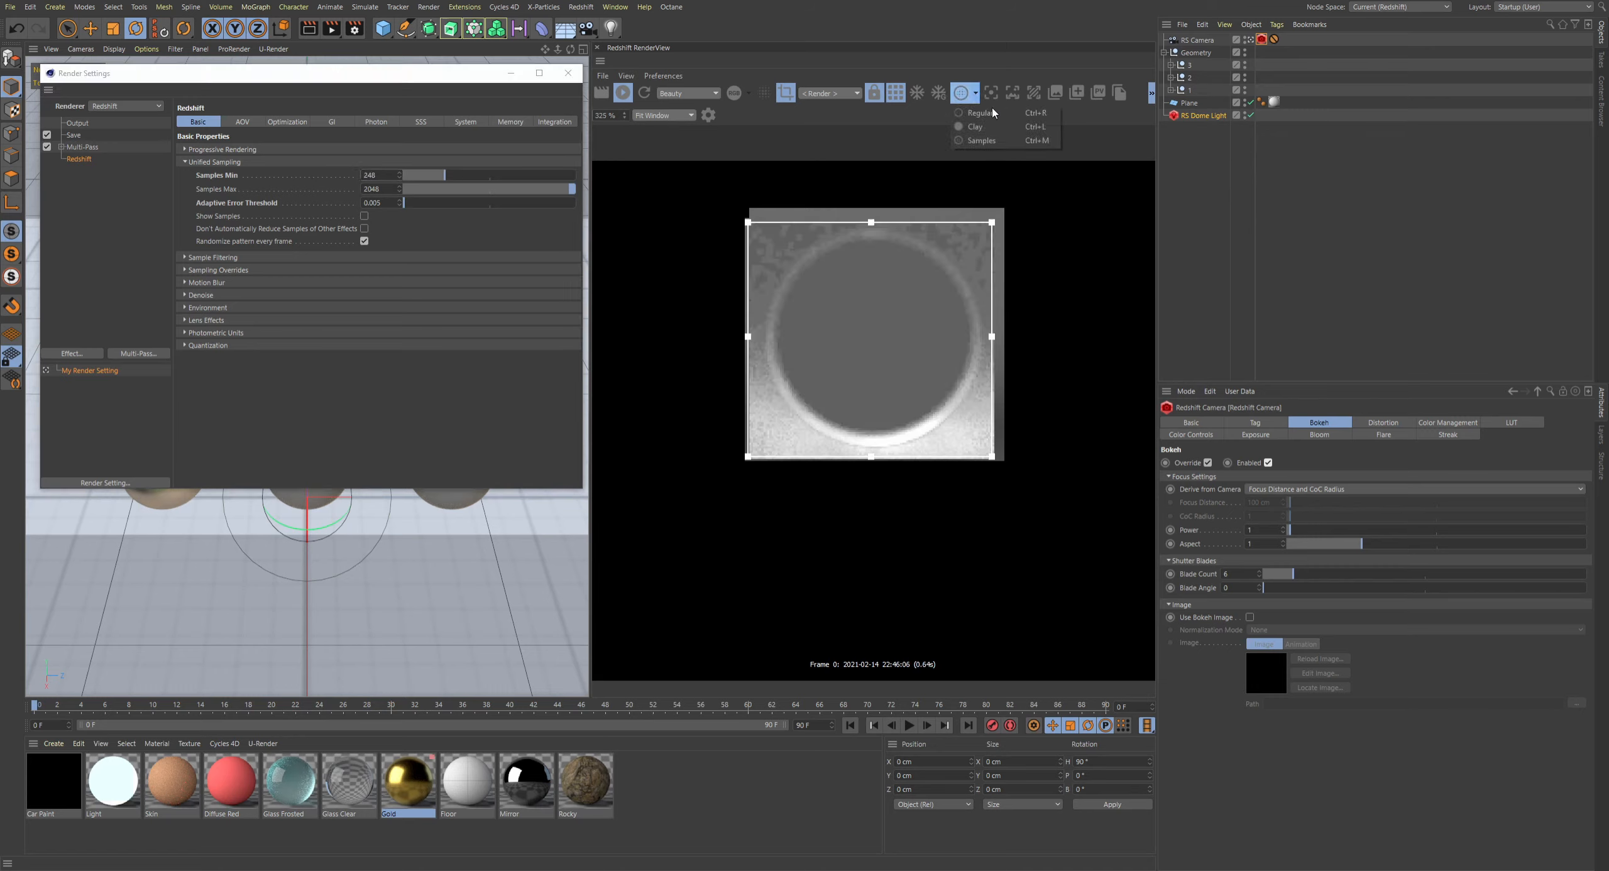
pyautogui.click(987, 132)
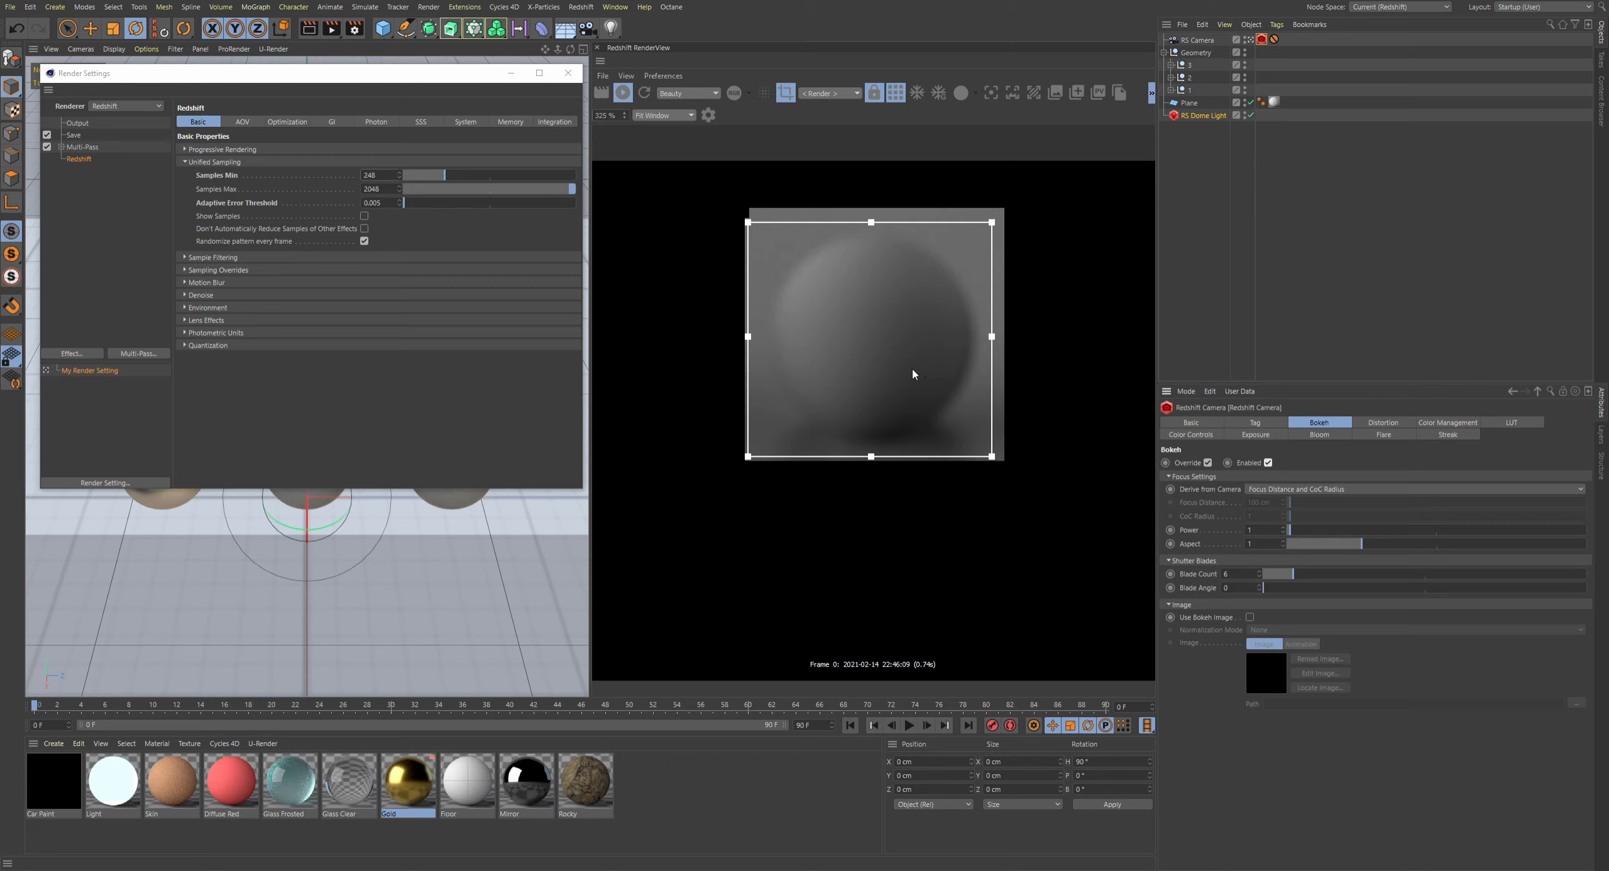
pyautogui.scroll(-2, 915, 374)
pyautogui.scroll(-1, 908, 365)
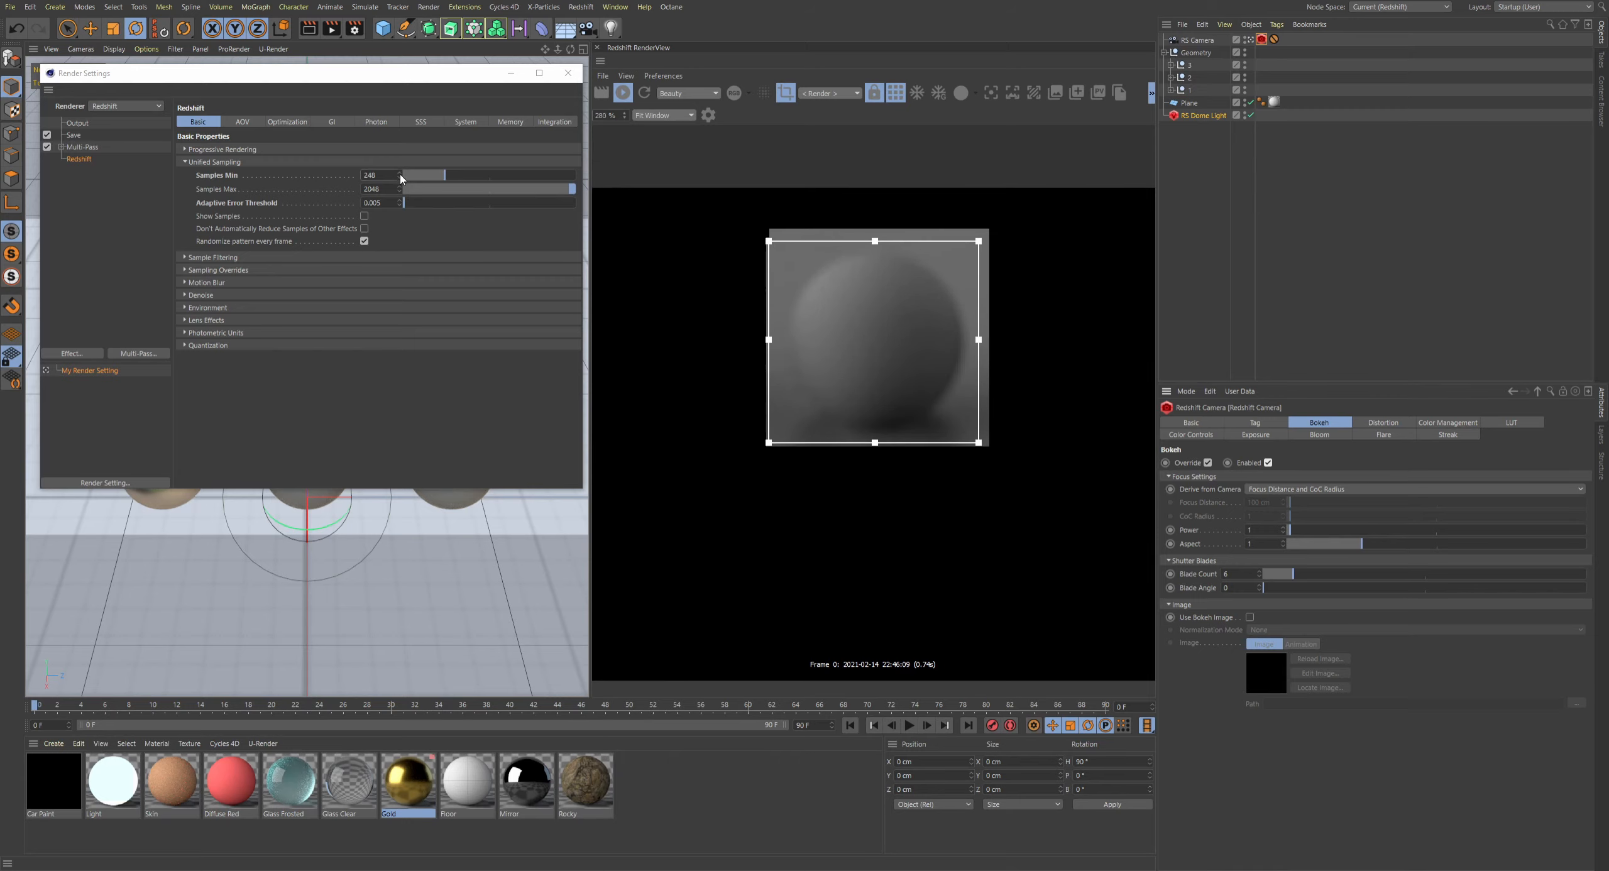
# Try Samples Min values of 2048 and 16 with Samples Max at 2048
pyautogui.moveTo(386, 176); pyautogui.dragTo(290, 149)
pyautogui.write('2048')
pyautogui.press('Return')
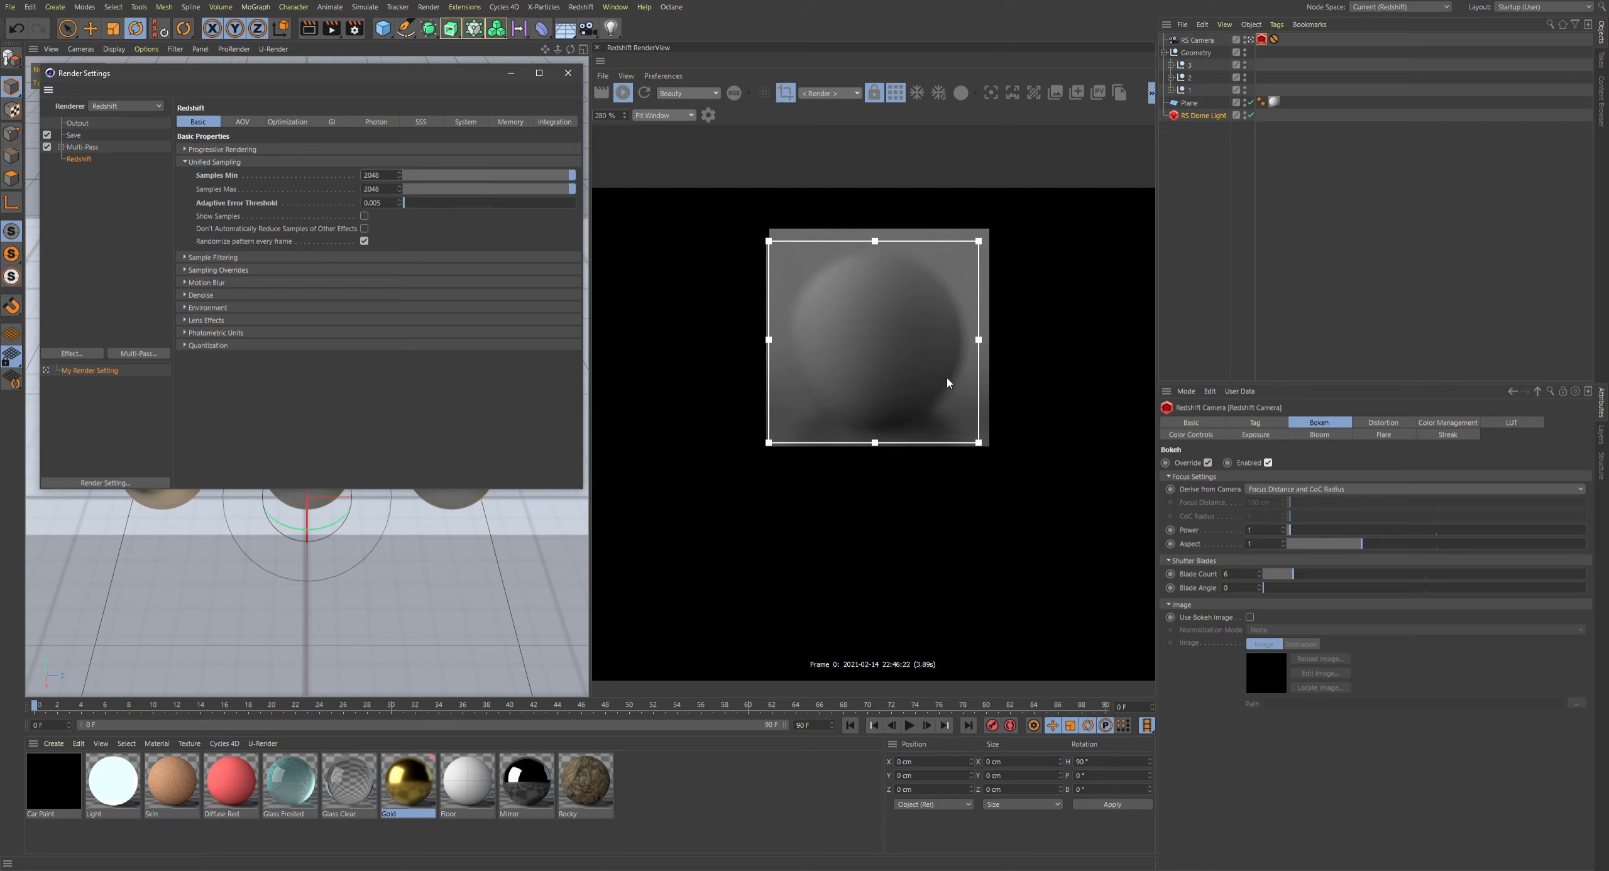
pyautogui.click(387, 176)
pyautogui.write('16')
pyautogui.press('Return')
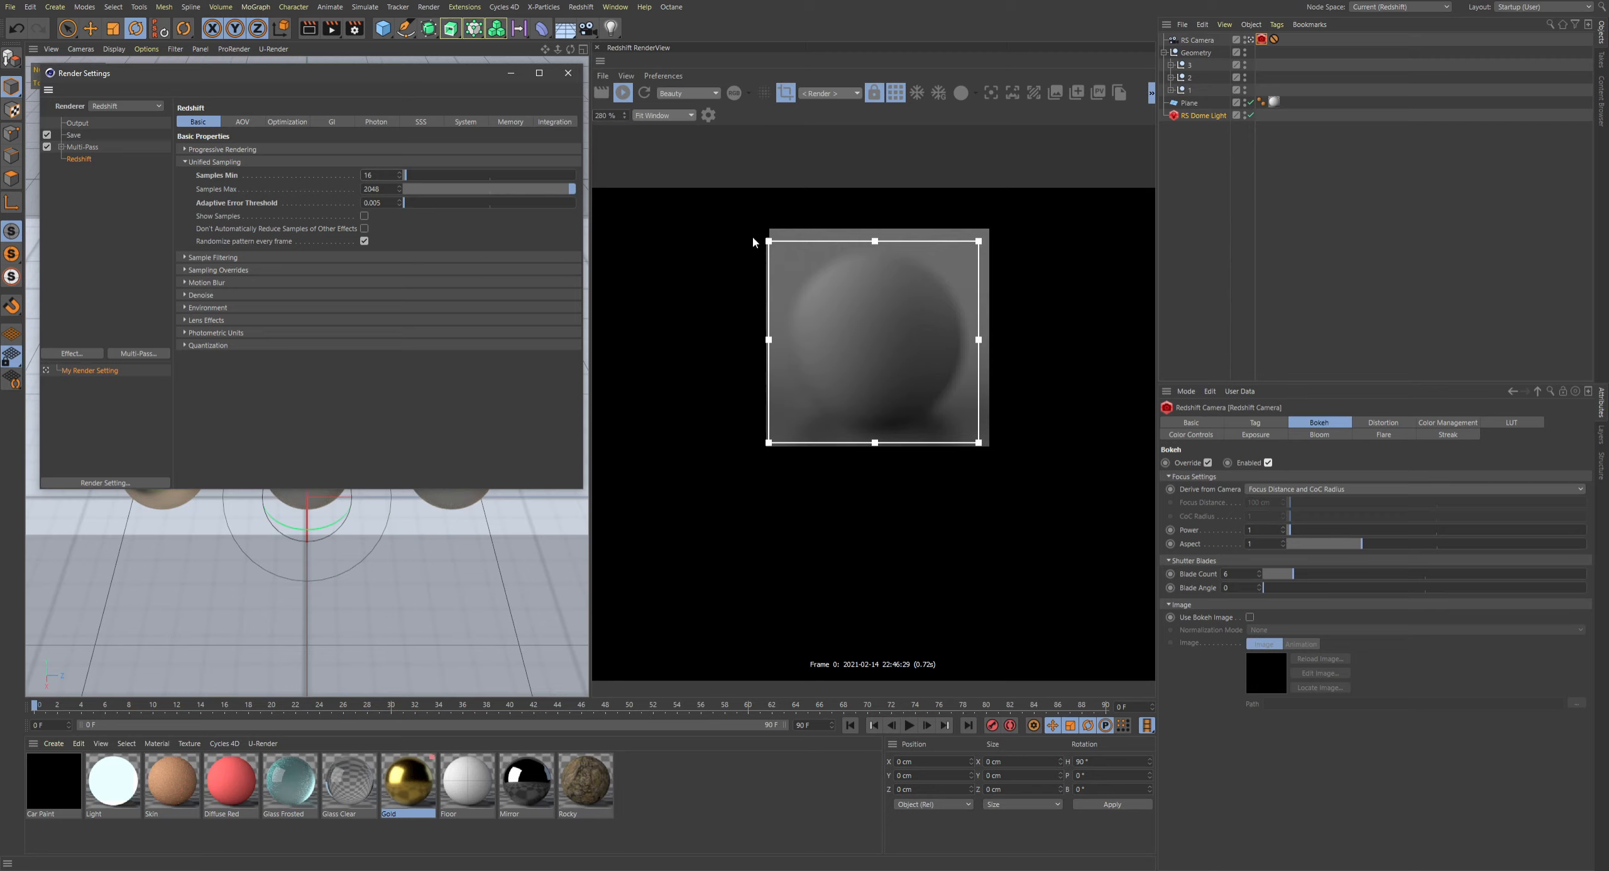
# Set Samples Min to 32 and turn off the render region so the whole frame renders
pyautogui.doubleClick(373, 177)
pyautogui.write('32')
pyautogui.press('Return')
pyautogui.click(786, 93)
pyautogui.scroll(-3, 938, 311)
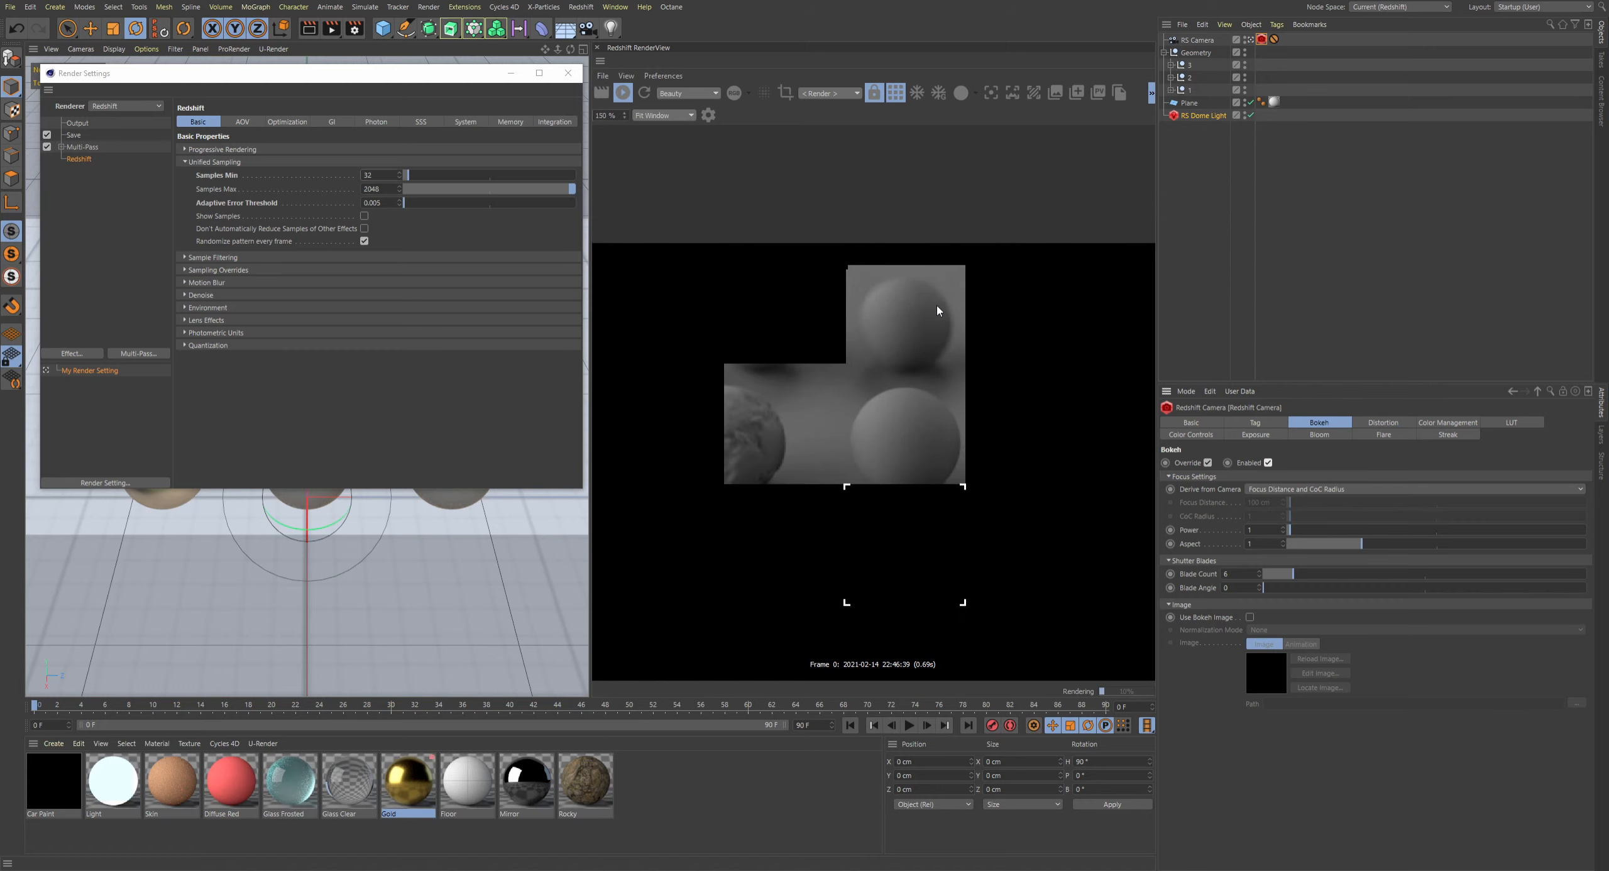
# Examine the clay render up close for noise across the front, middle and back rows of spheres
pyautogui.scroll(3, 892, 453)
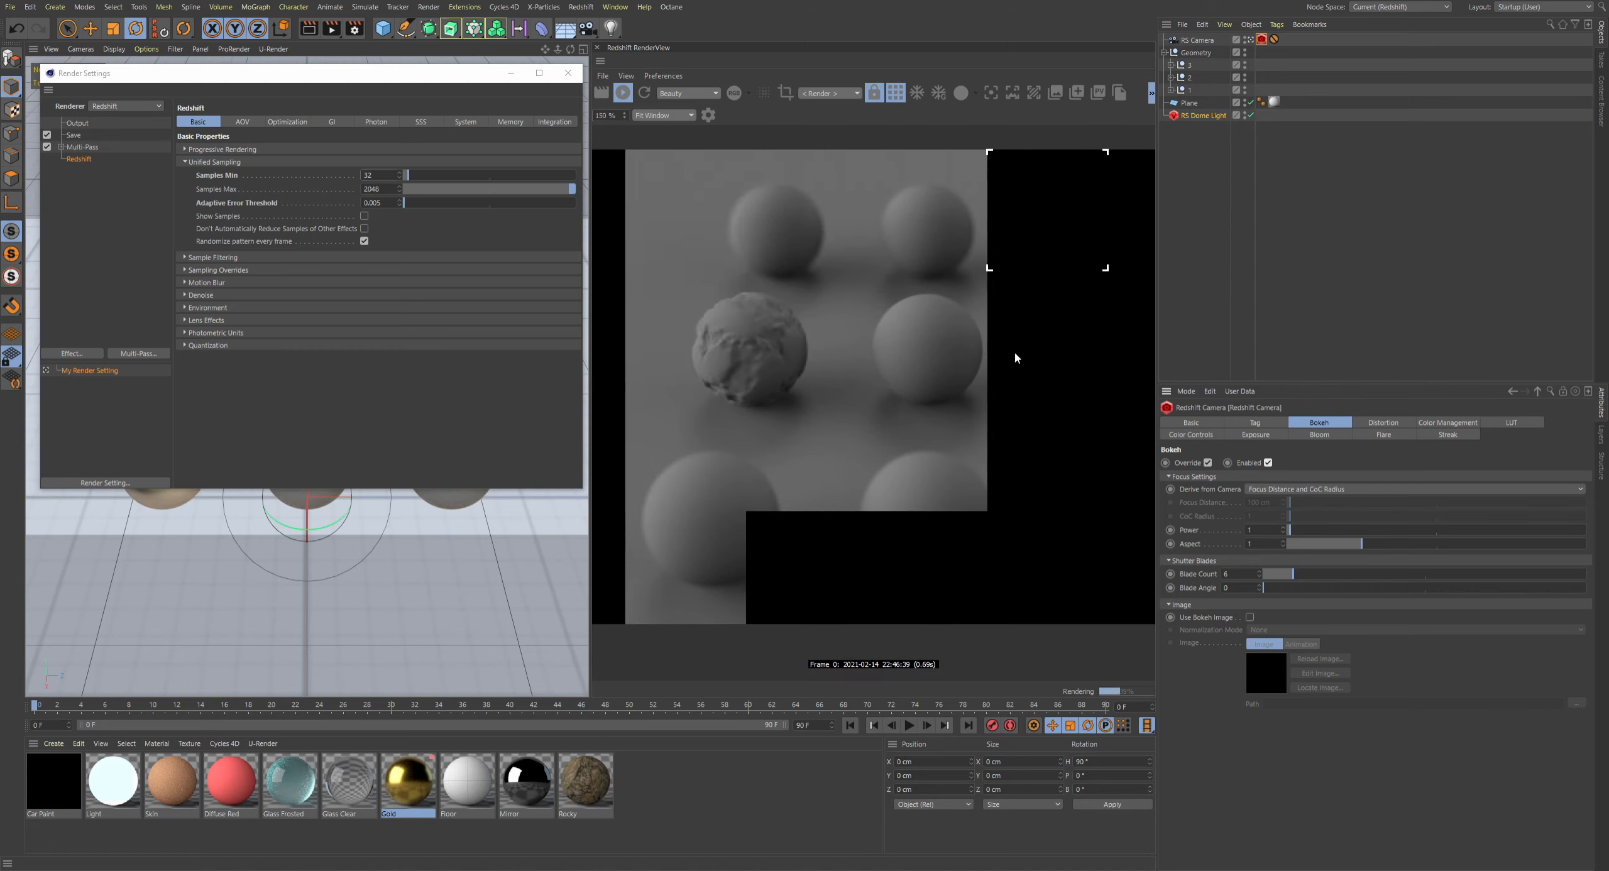
pyautogui.moveTo(989, 419); pyautogui.dragTo(920, 382, button='middle')
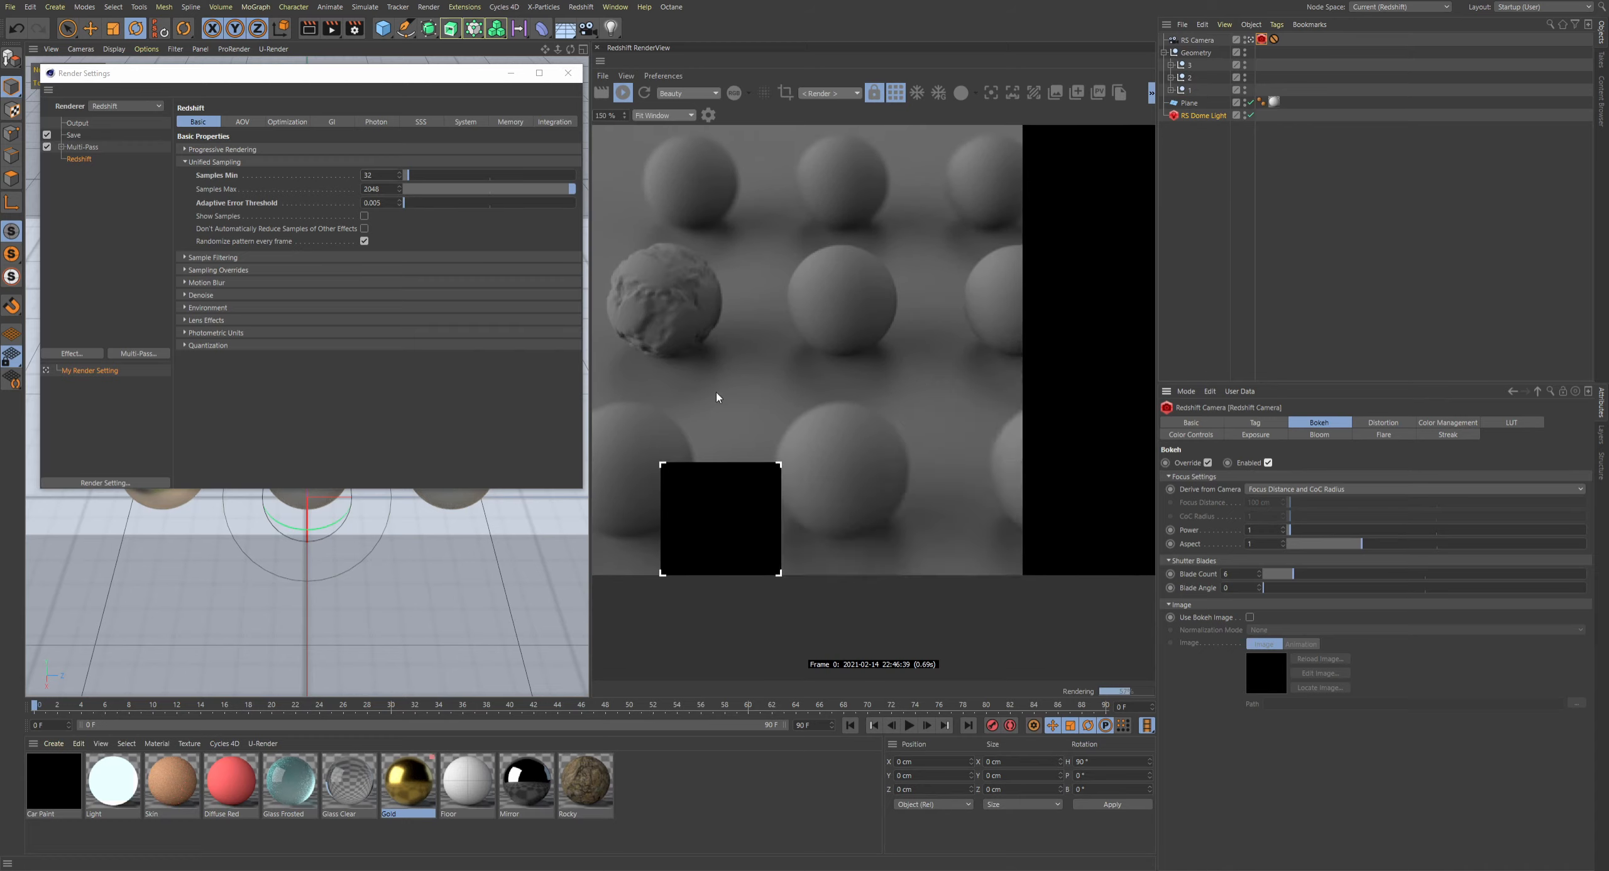
pyautogui.moveTo(721, 394); pyautogui.dragTo(945, 362, button='middle')
pyautogui.scroll(4, 833, 438)
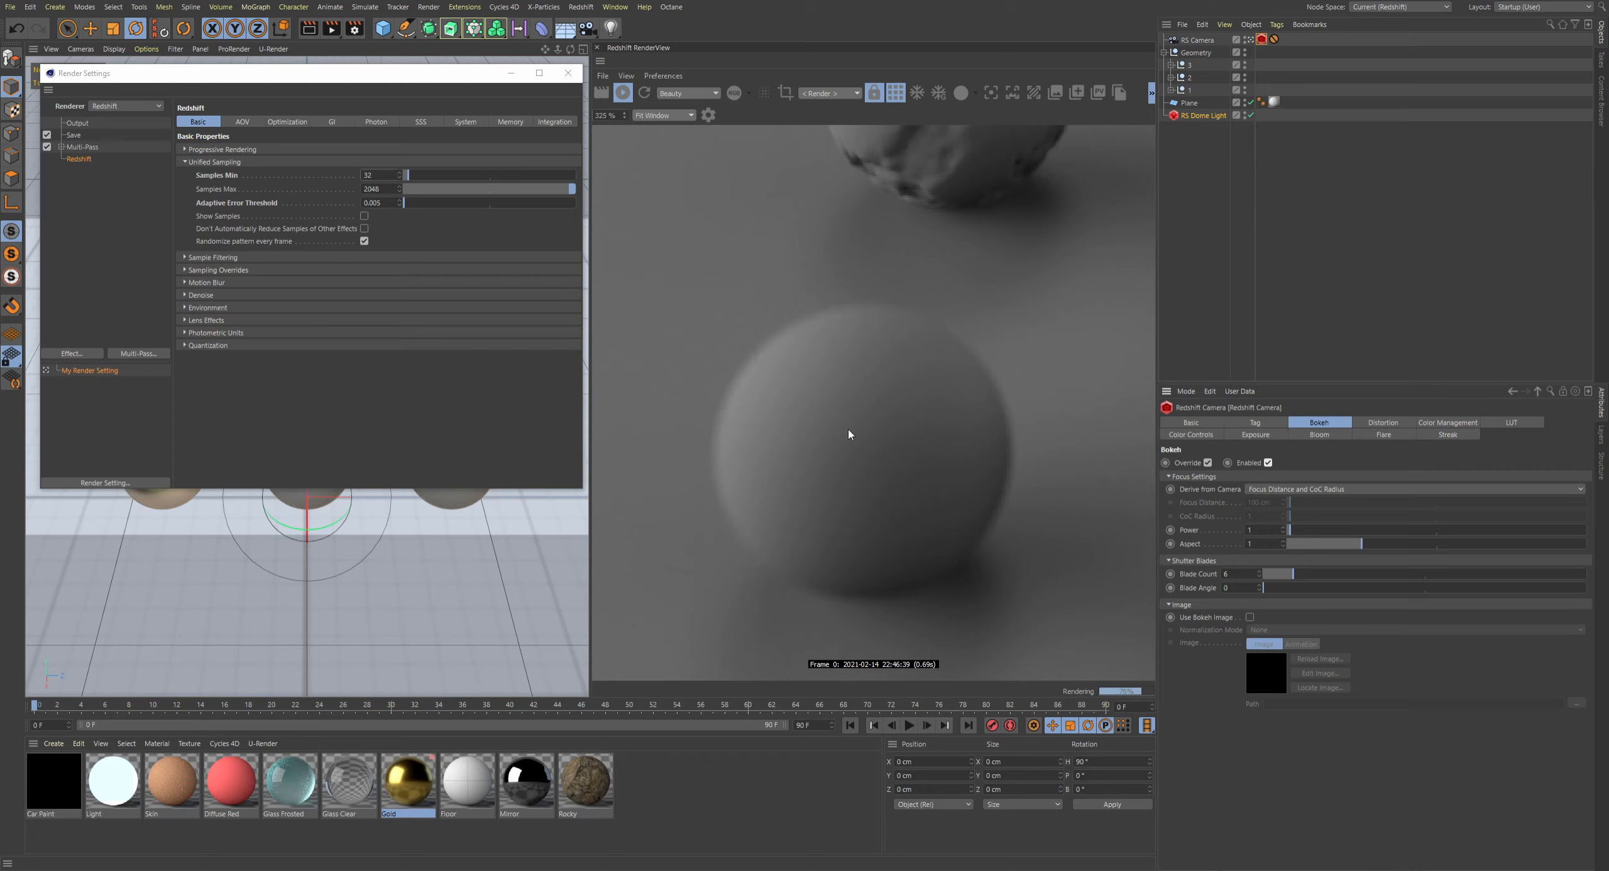
pyautogui.moveTo(852, 438); pyautogui.dragTo(877, 546, button='middle')
pyautogui.moveTo(944, 306); pyautogui.dragTo(895, 454, button='middle')
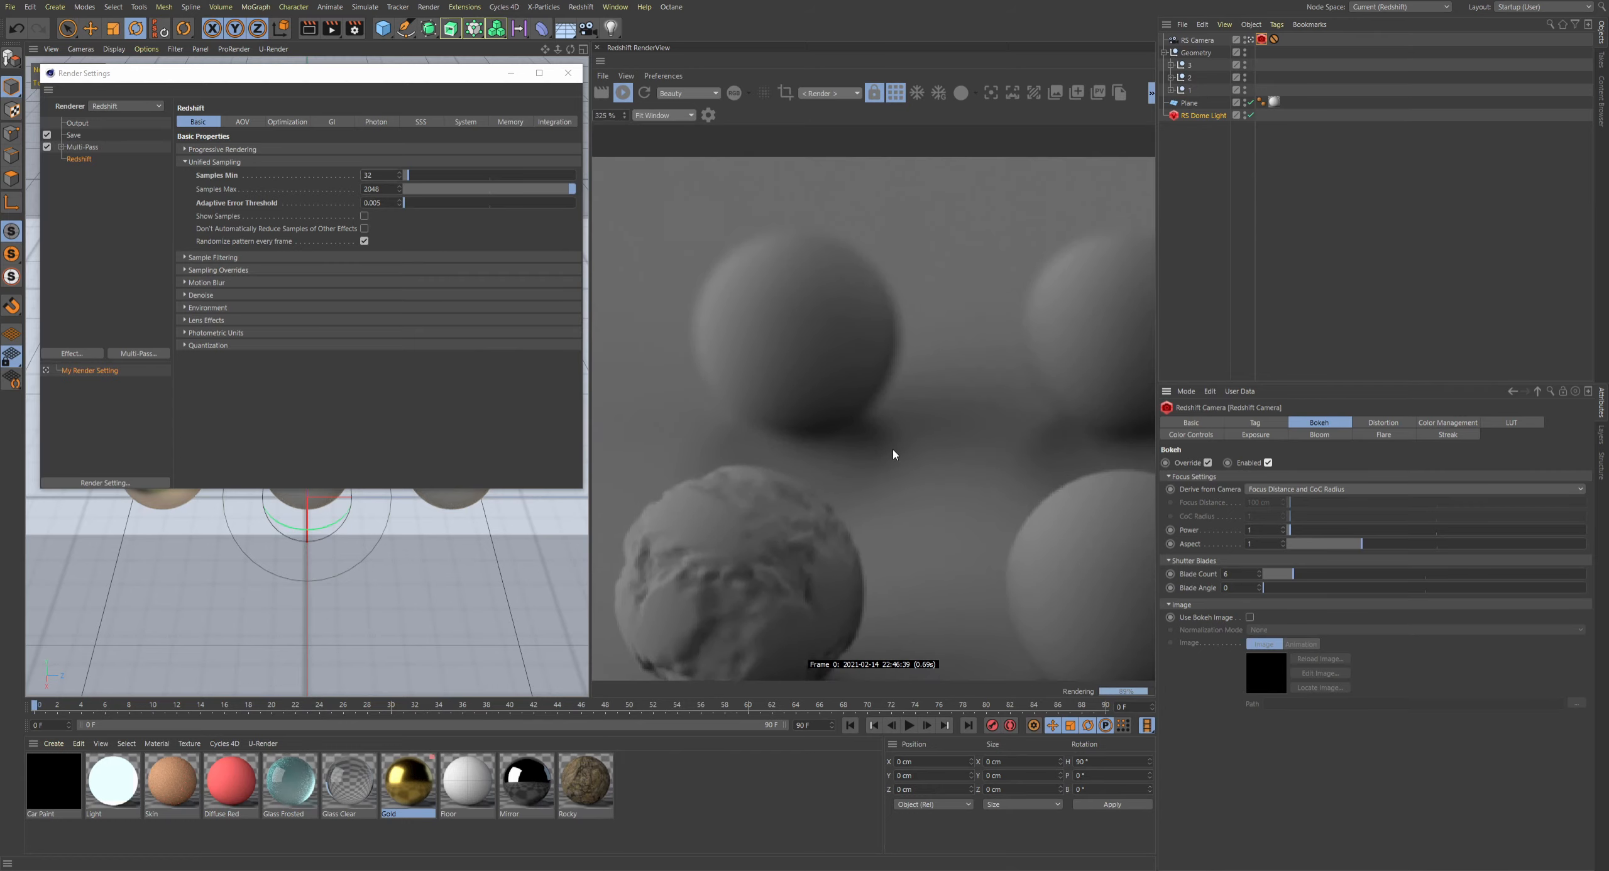
pyautogui.moveTo(1045, 411); pyautogui.dragTo(722, 376, button='middle')
pyautogui.moveTo(982, 386)
pyautogui.mouseDown(button='middle')
pyautogui.moveTo(776, 372)
pyautogui.moveTo(927, 371)
pyautogui.moveTo(859, 293)
pyautogui.moveTo(889, 428)
pyautogui.moveTo(888, 356)
pyautogui.moveTo(924, 263)
pyautogui.moveTo(1088, 273)
pyautogui.mouseUp(button='middle')
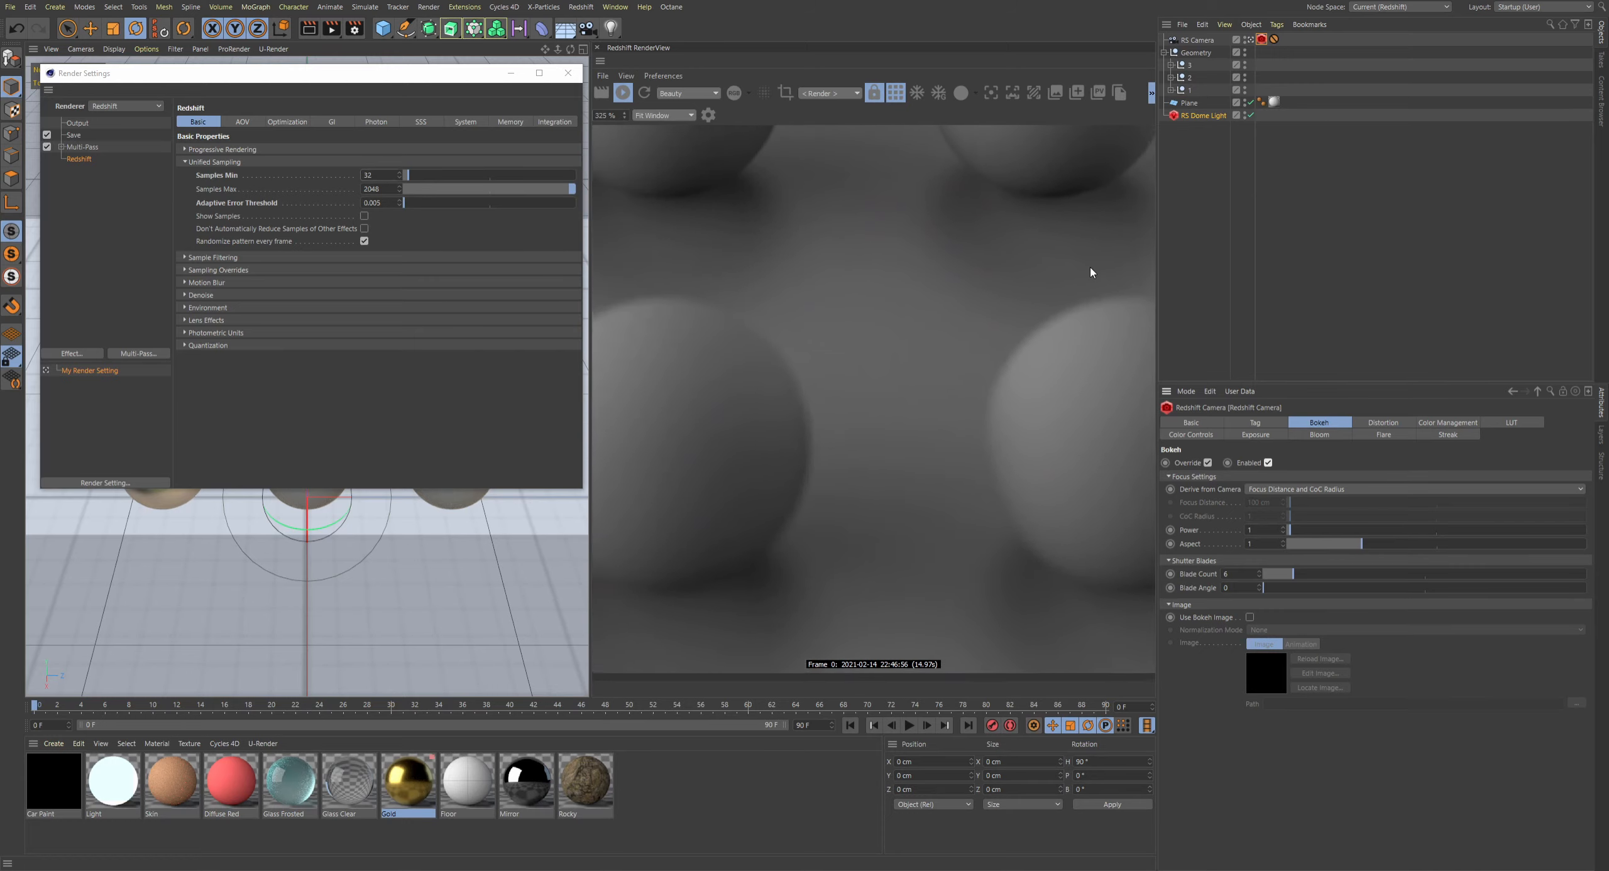
# Reset the render view zoom to 100% and switch the view to Regular mode to render the full materials
pyautogui.moveTo(617, 116); pyautogui.dragTo(537, 105)
pyautogui.write('100')
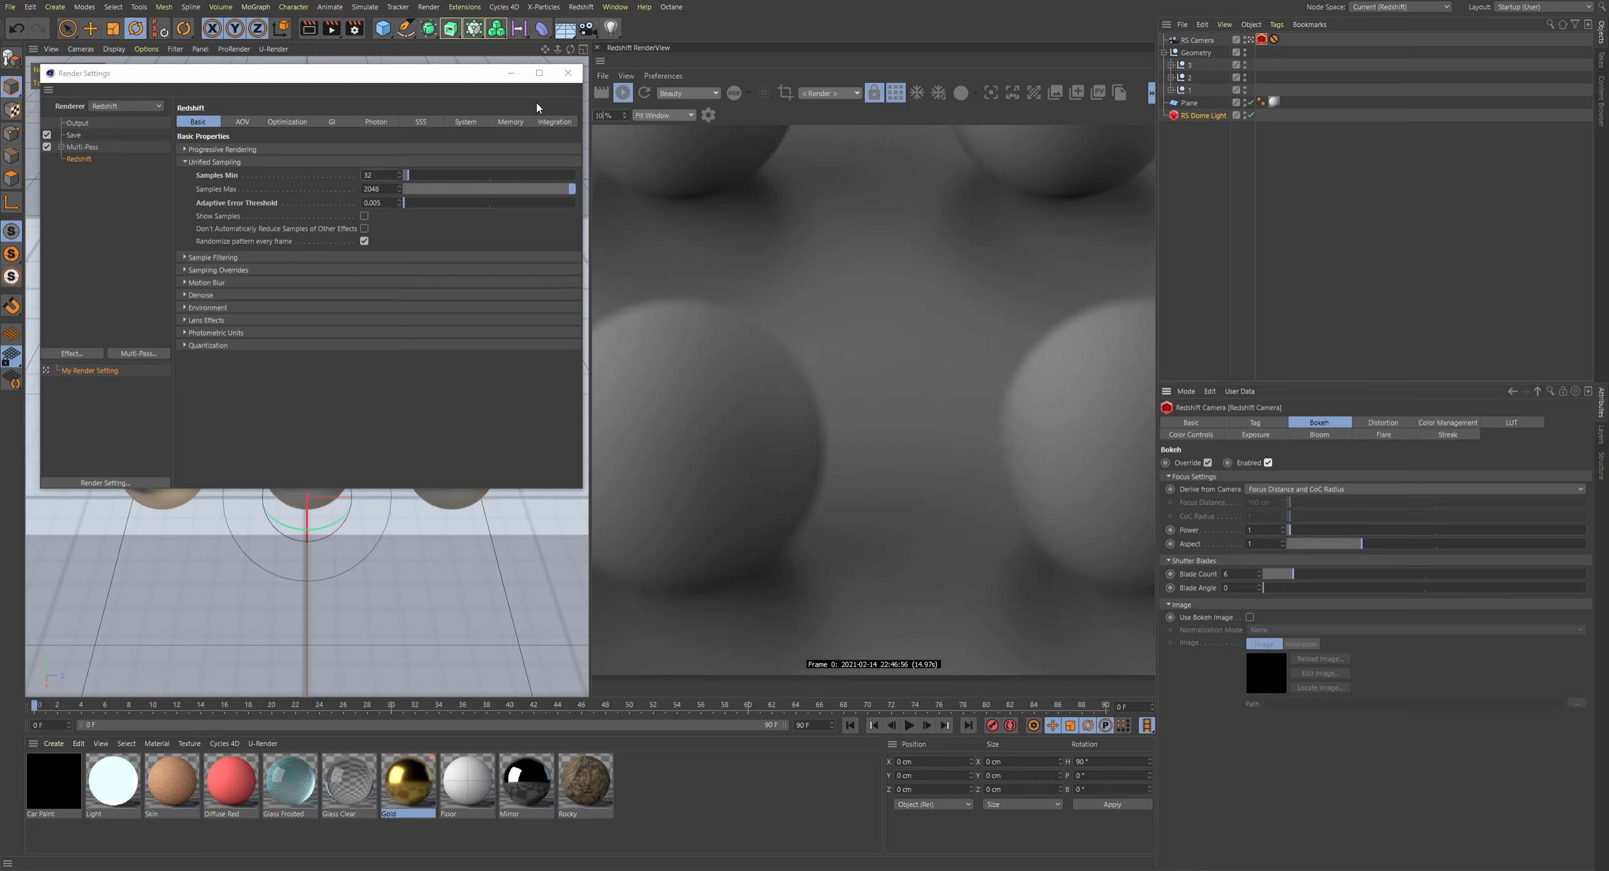
pyautogui.press('Return')
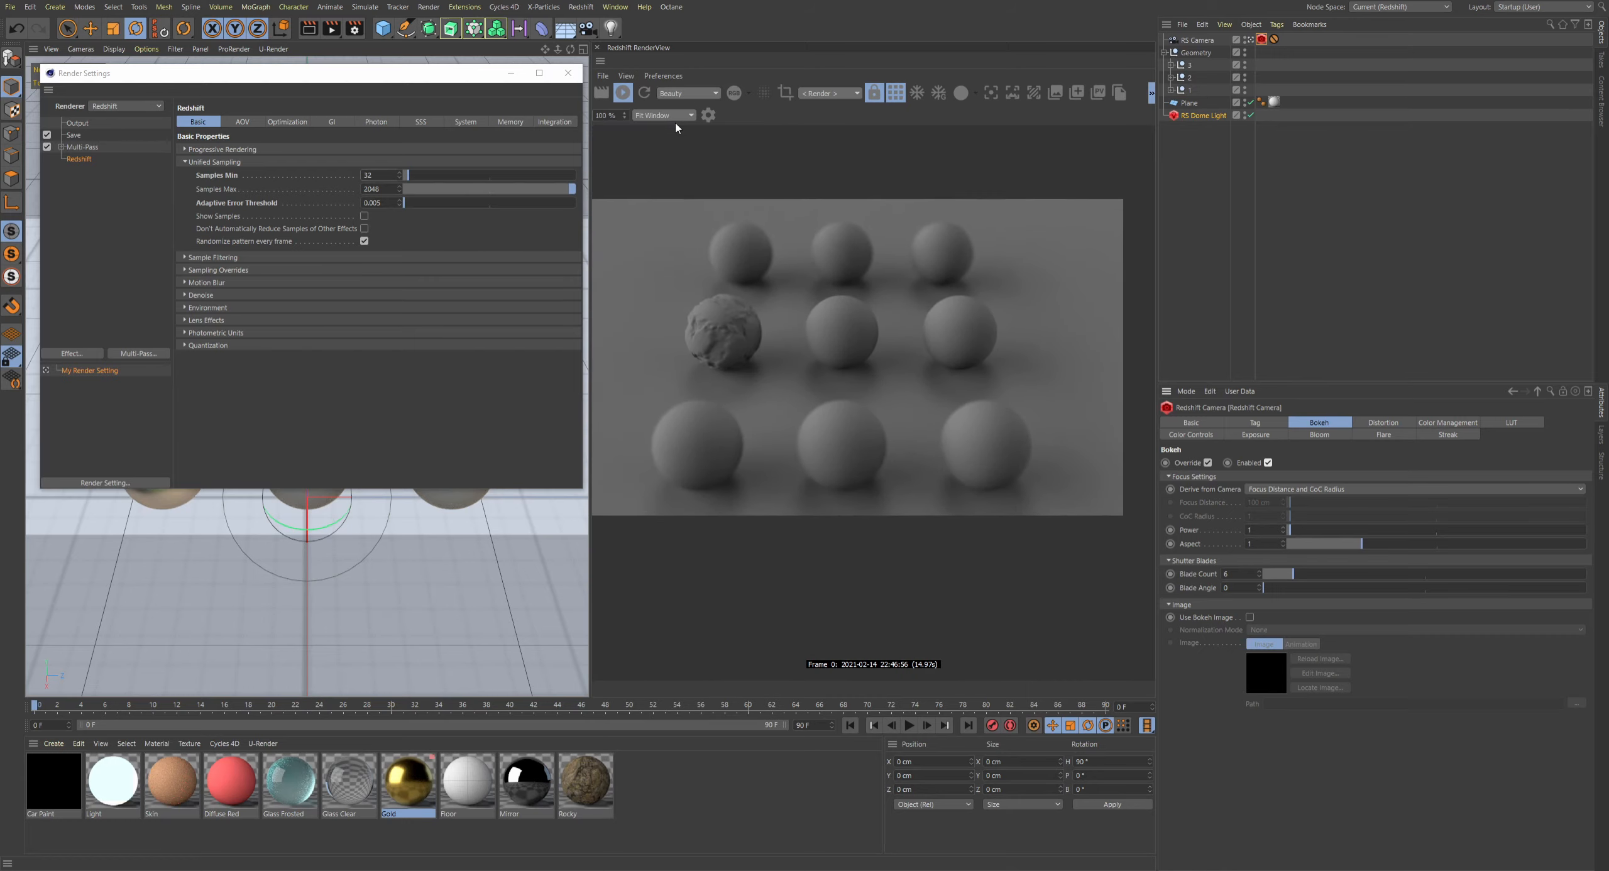
pyautogui.click(680, 117)
pyautogui.click(656, 142)
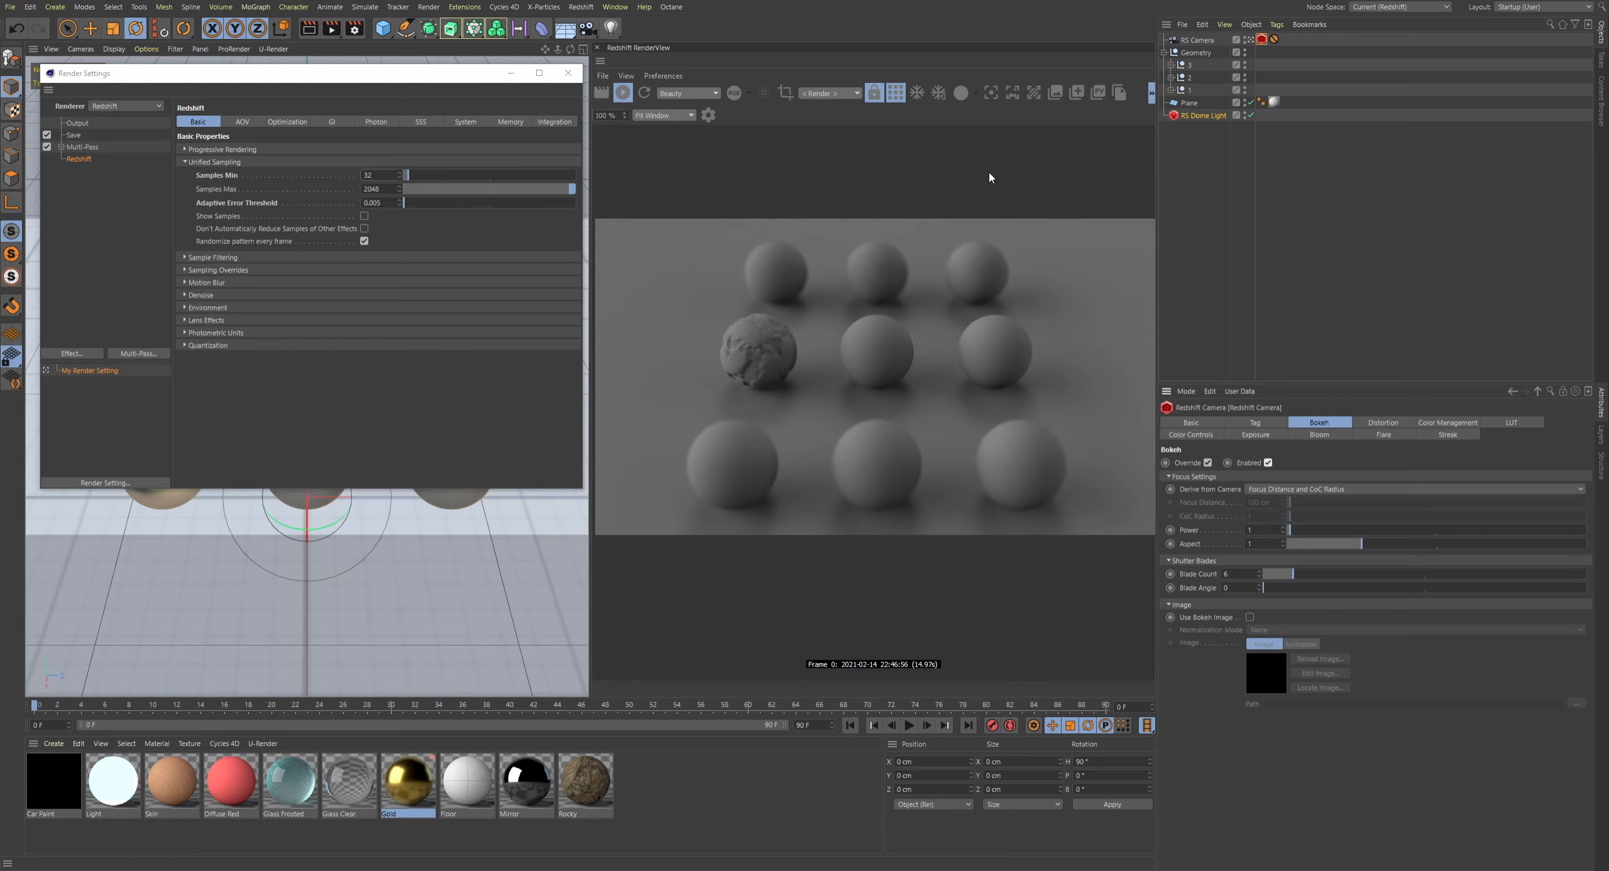
pyautogui.click(975, 94)
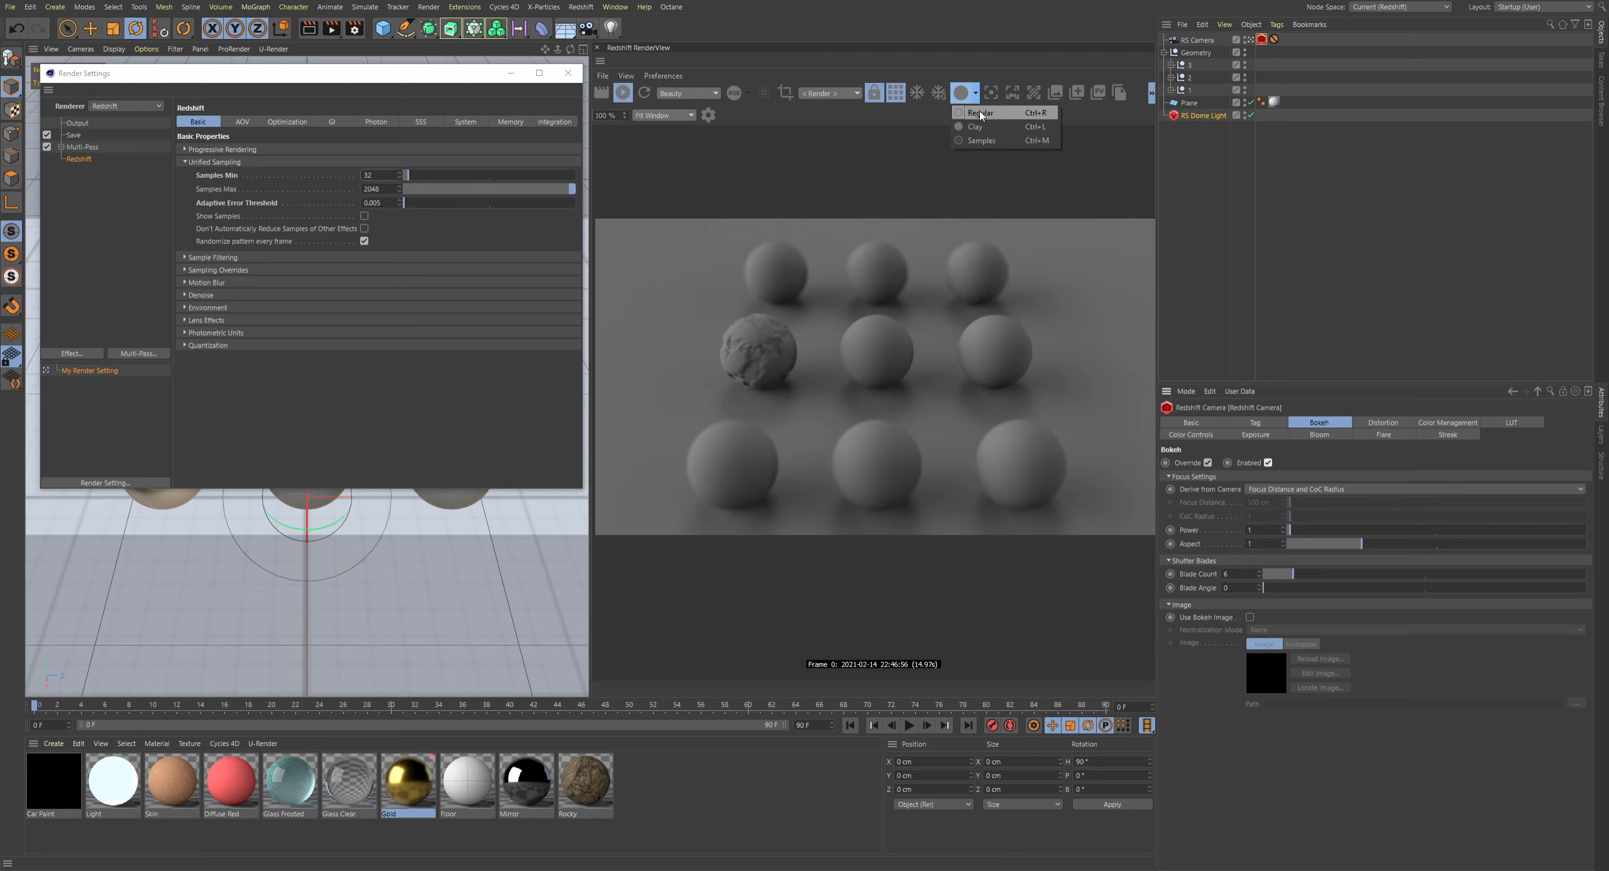
pyautogui.click(981, 114)
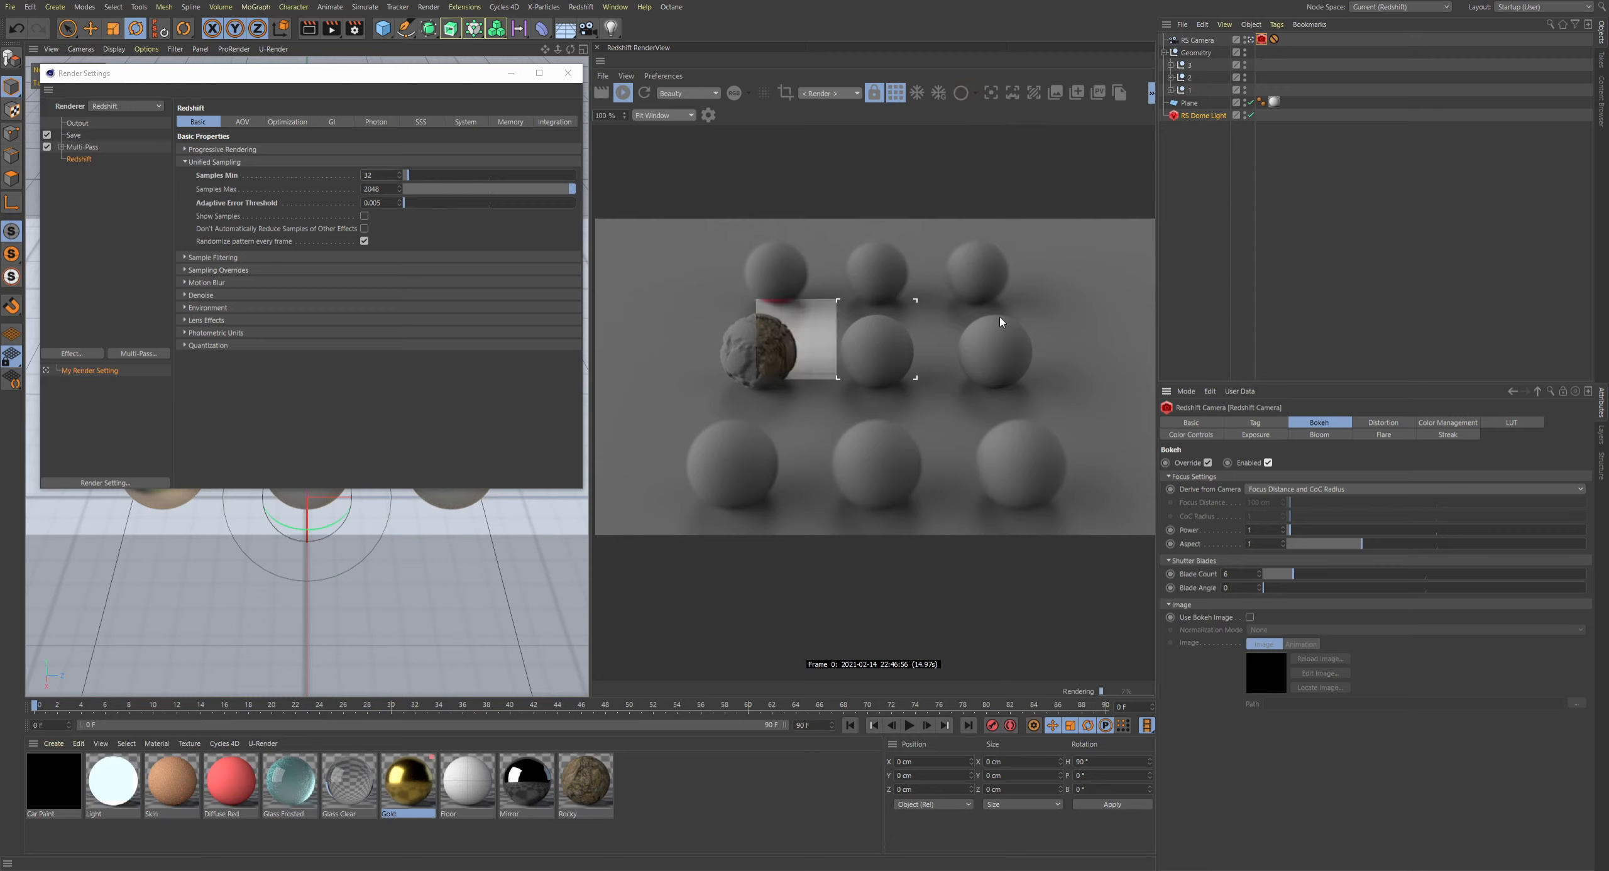
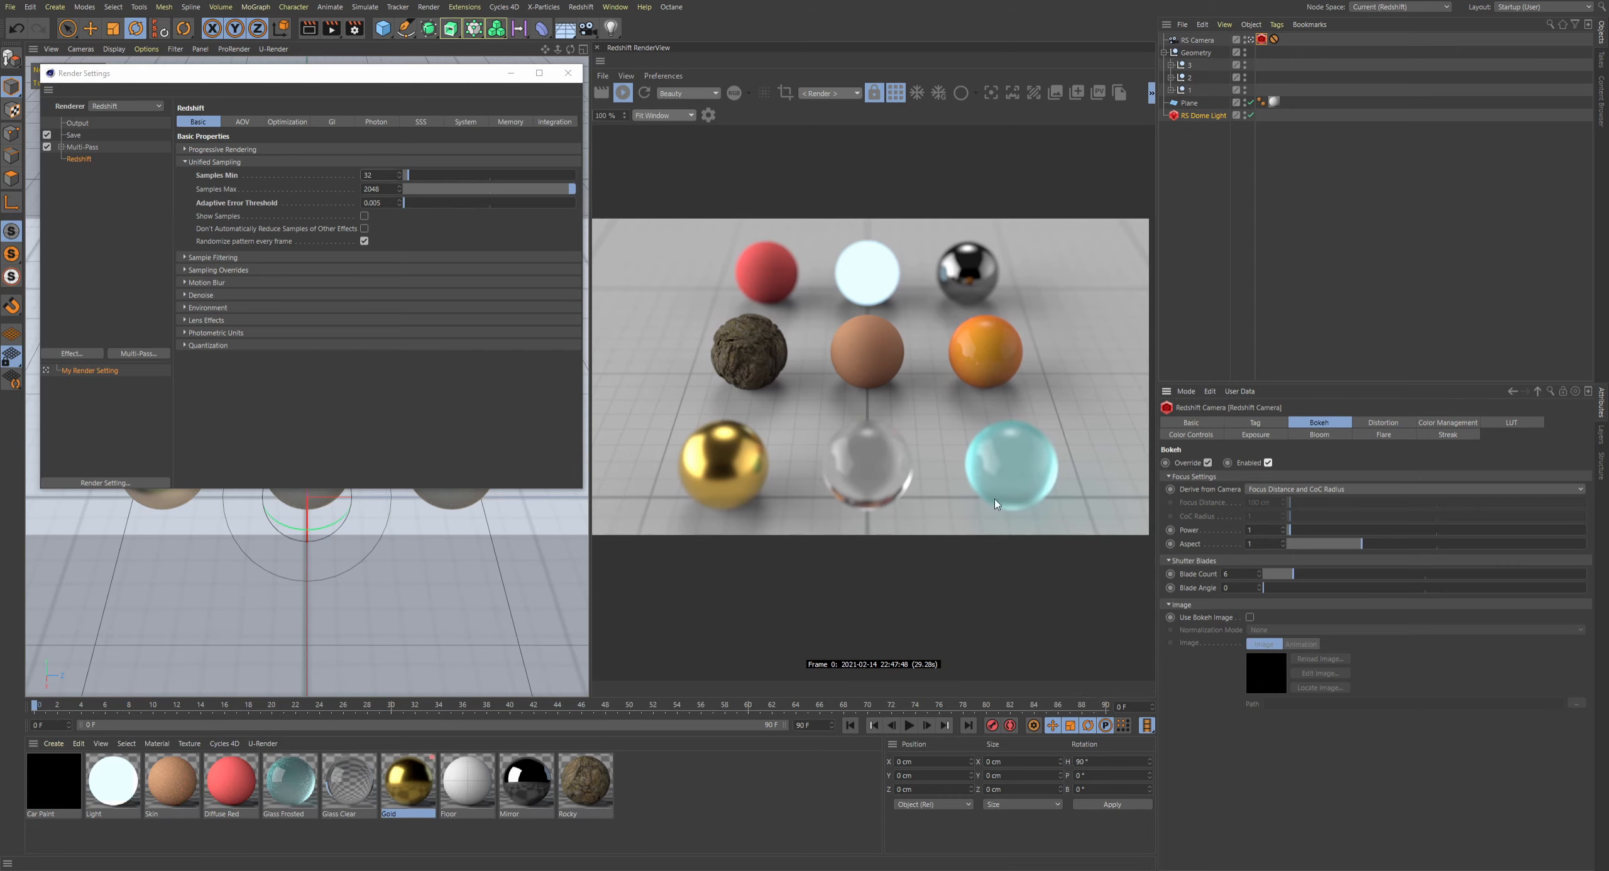
# Examine the full-material render up close for noise across the back, middle and front rows of spheres
pyautogui.scroll(5, 868, 384)
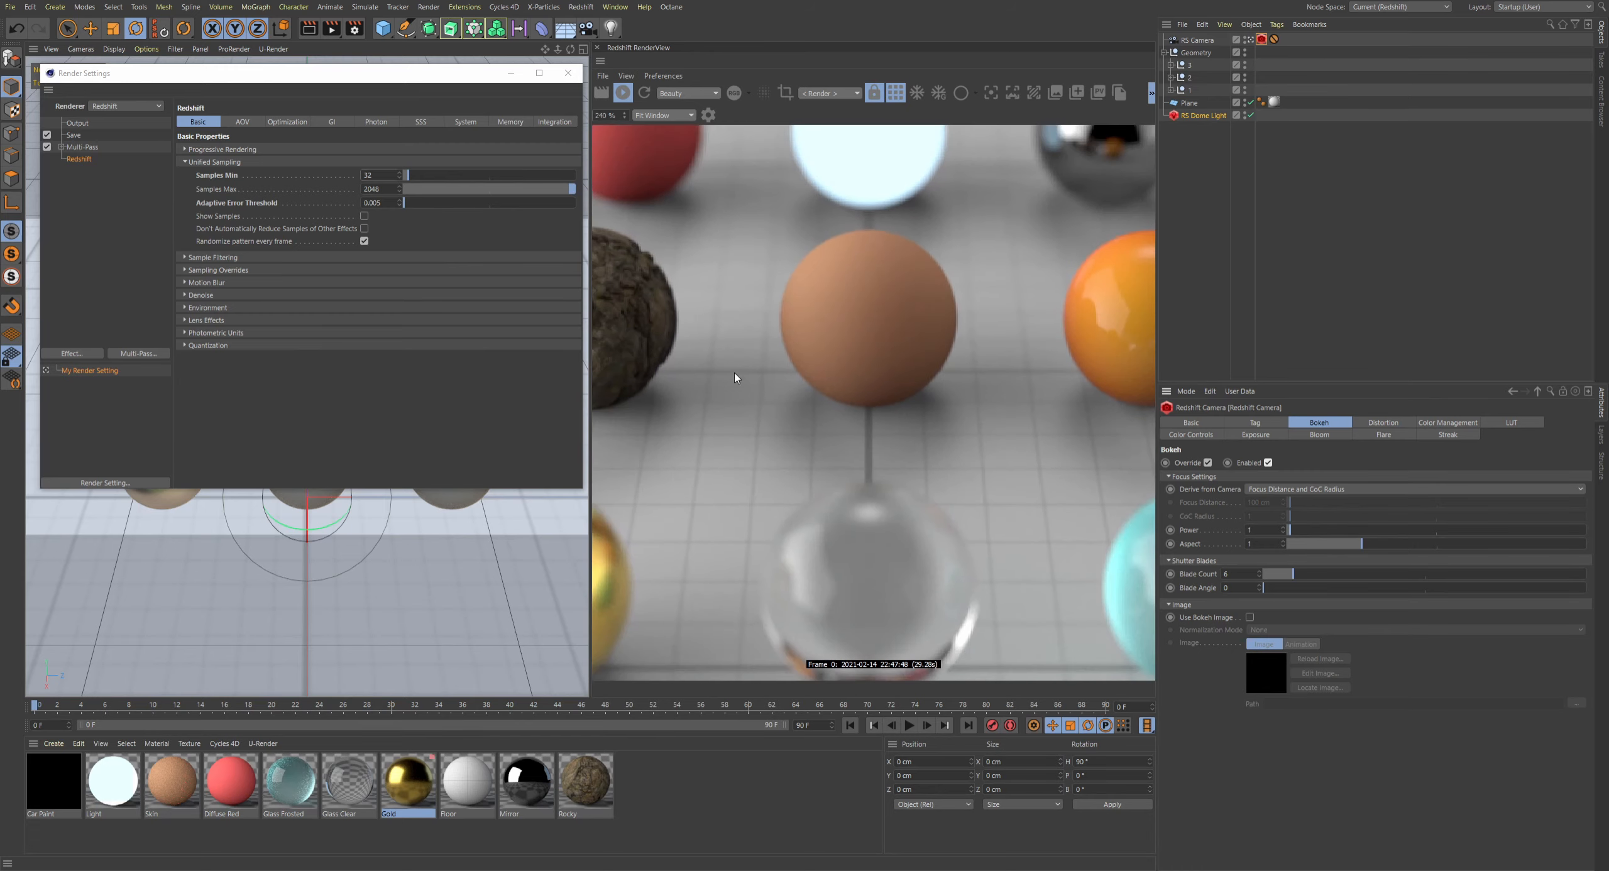
pyautogui.moveTo(737, 377); pyautogui.dragTo(915, 547, button='middle')
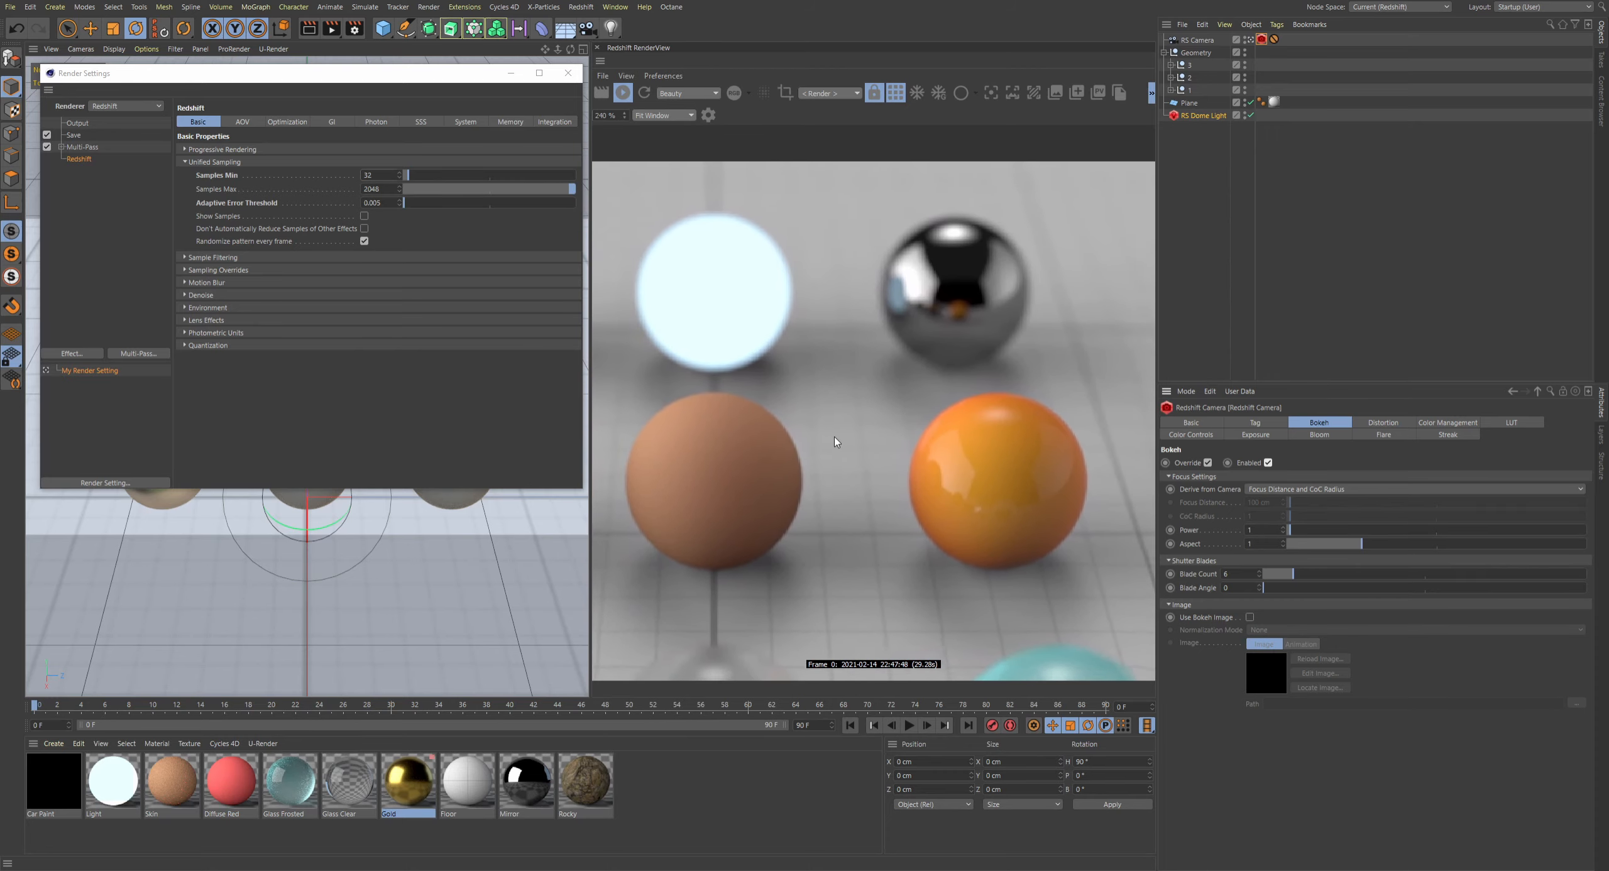
pyautogui.moveTo(836, 442); pyautogui.dragTo(916, 427, button='middle')
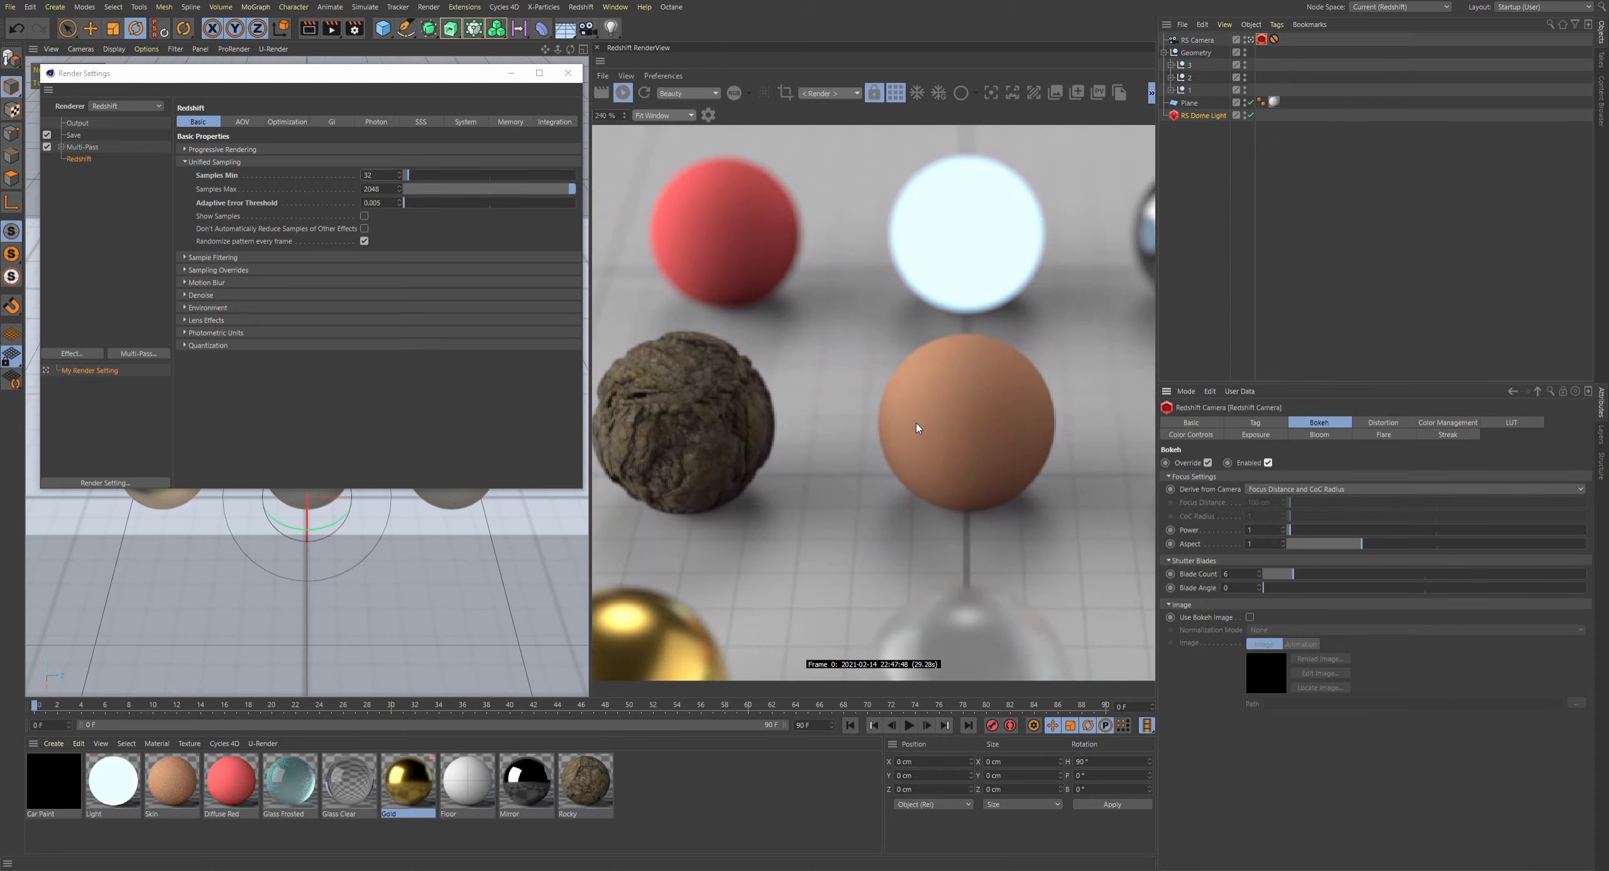
pyautogui.scroll(-3, 916, 427)
pyautogui.scroll(3, 916, 428)
pyautogui.moveTo(902, 425); pyautogui.dragTo(928, 395, button='middle')
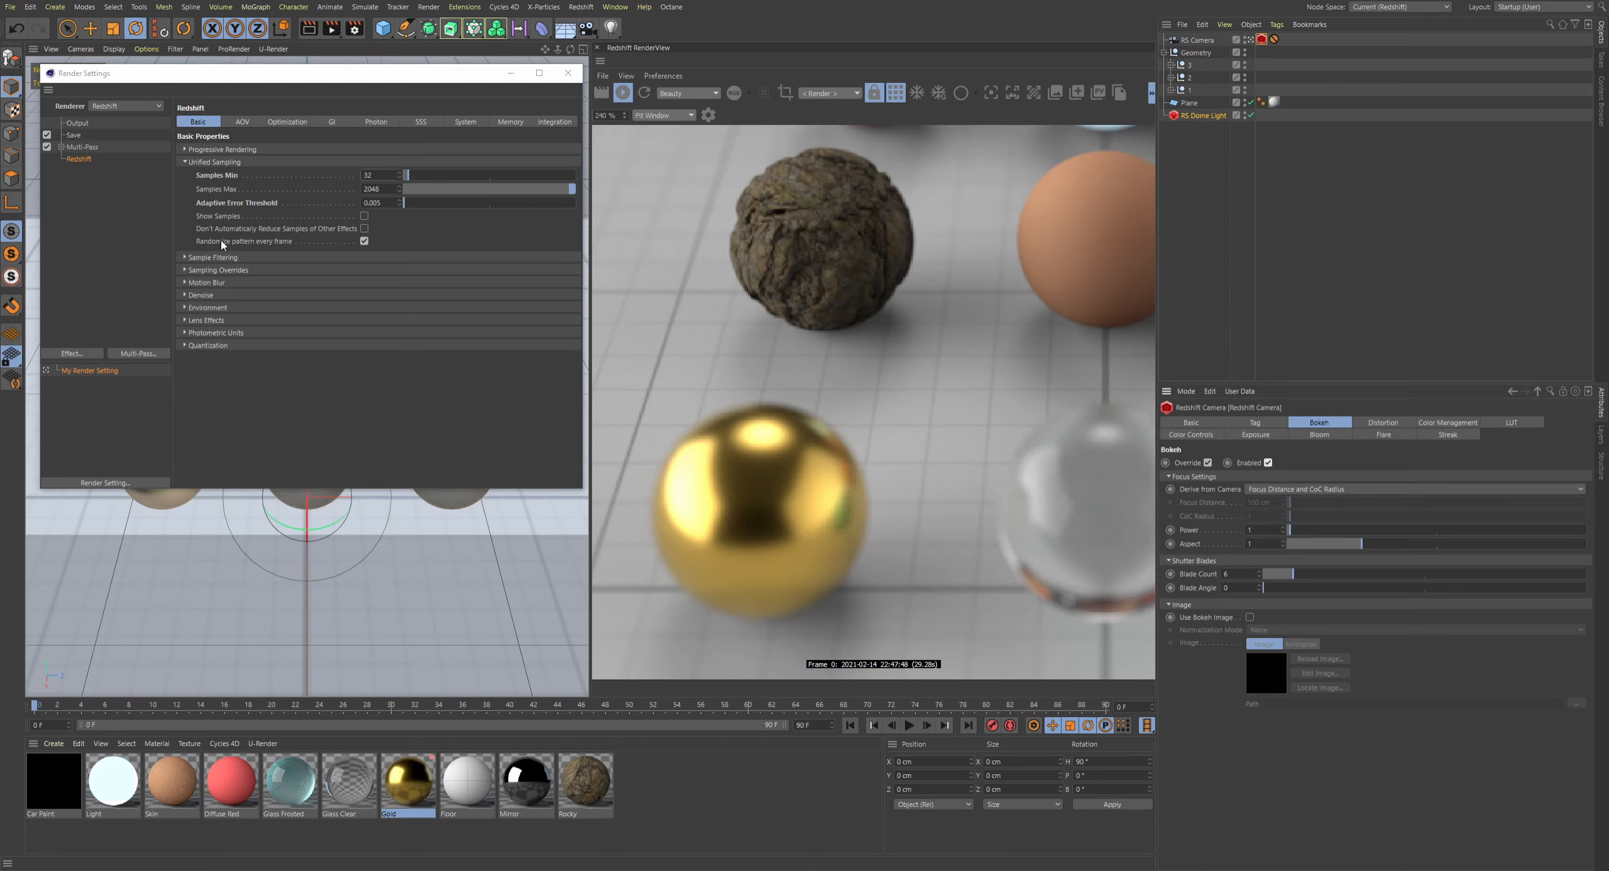
# Look through the available Denoise engines in the Redshift settings and collapse the Denoise and Unified Sampling sections
pyautogui.click(214, 295)
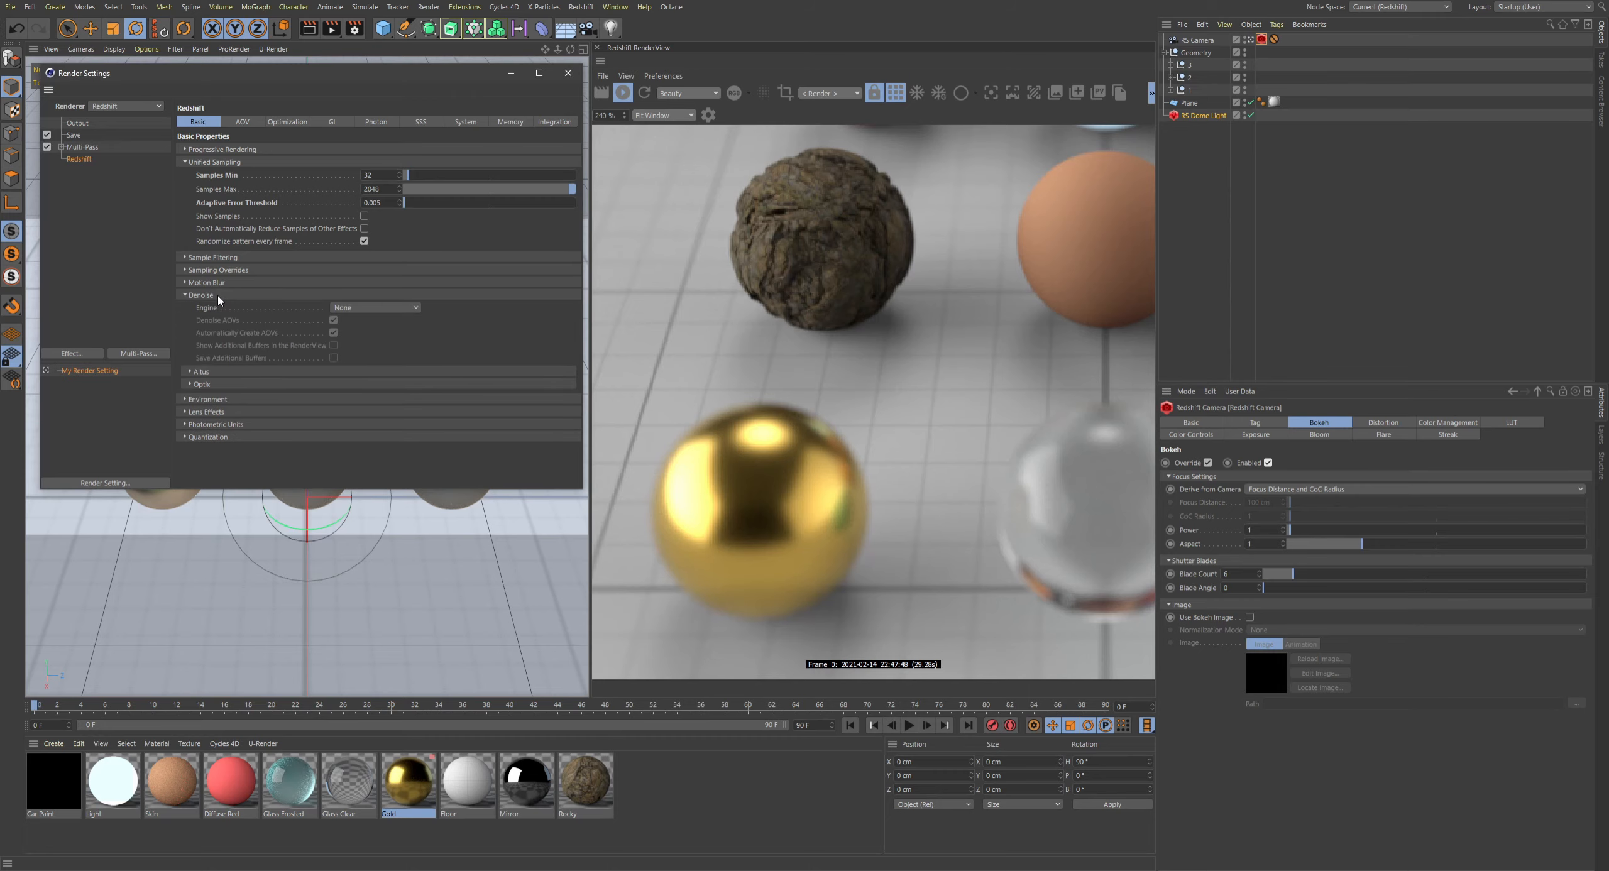
pyautogui.click(372, 309)
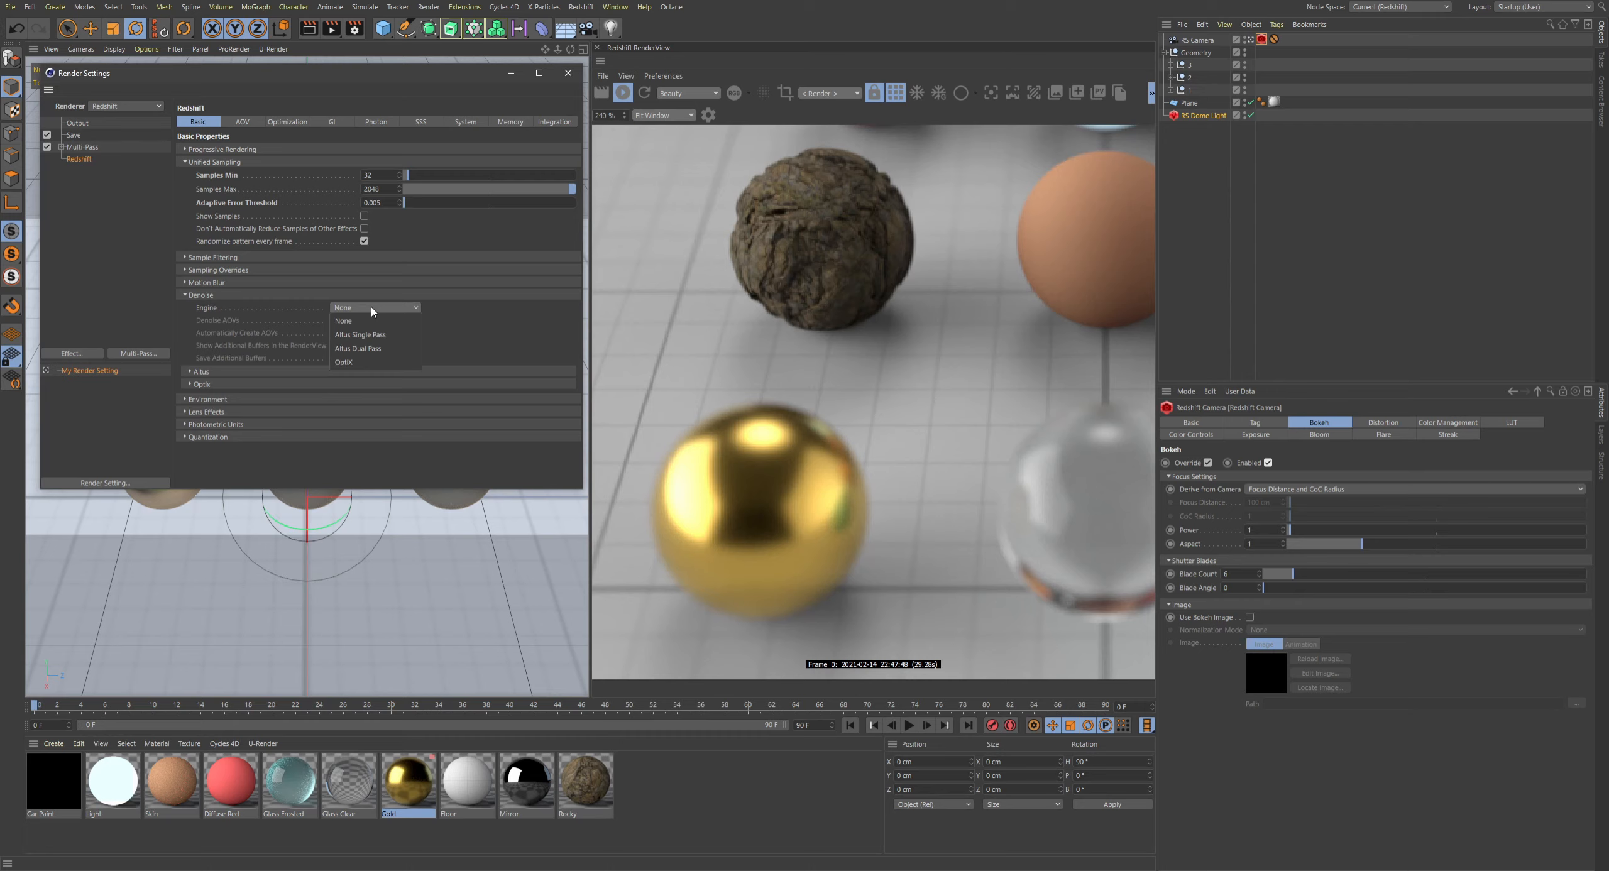
pyautogui.click(372, 309)
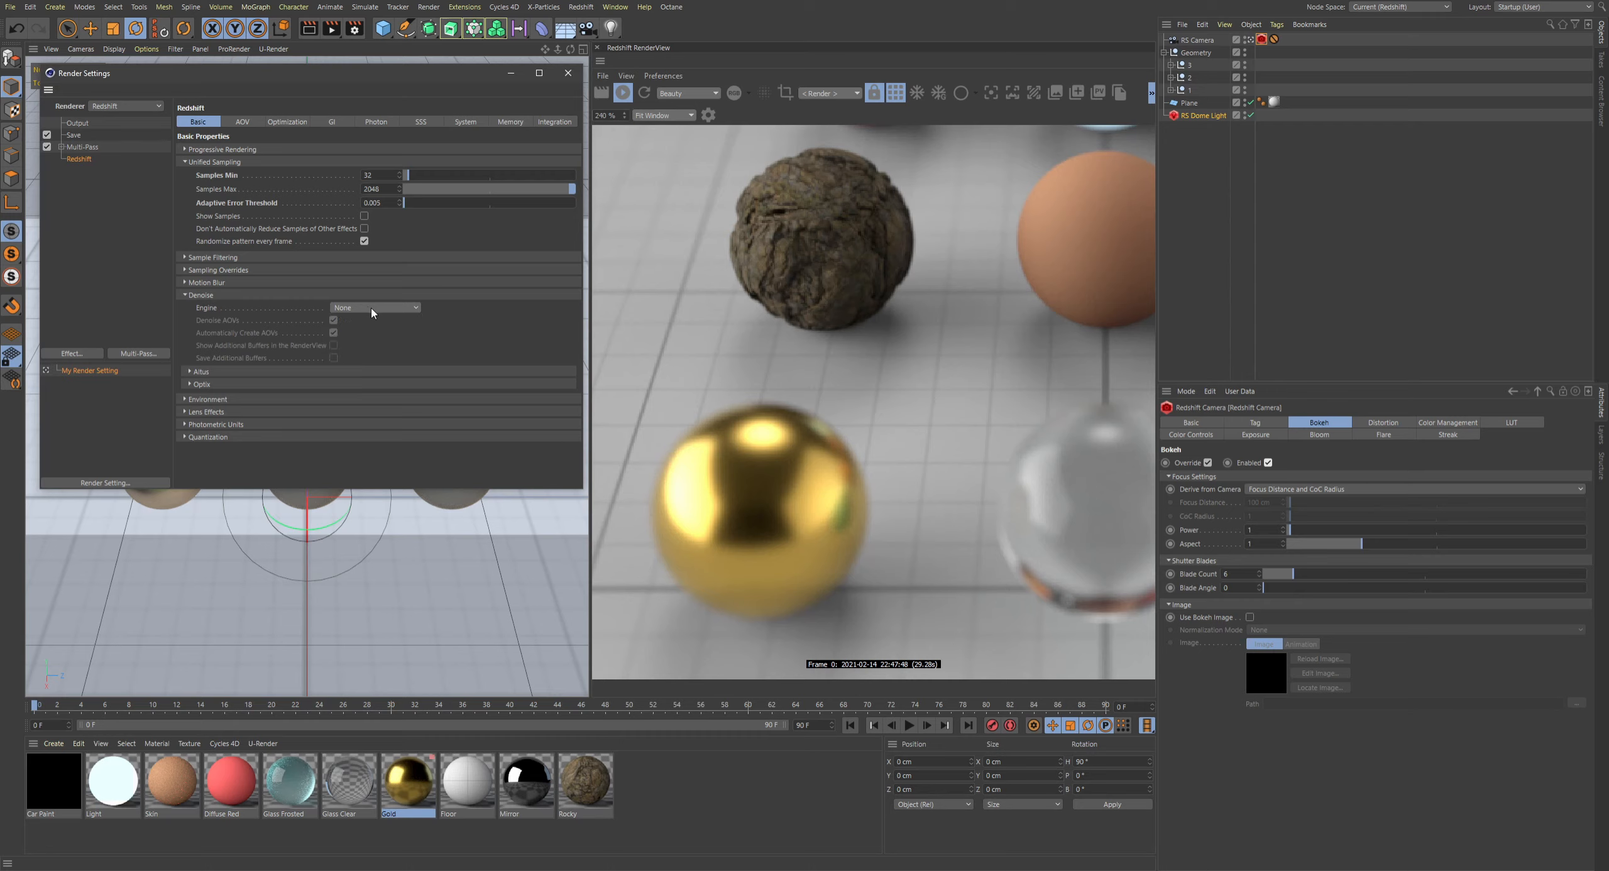
pyautogui.click(236, 294)
pyautogui.click(212, 163)
# Inspect the rocky, skin and back-row spheres for noise and reset the render view zoom to 100%
pyautogui.moveTo(894, 296); pyautogui.dragTo(847, 390, button='middle')
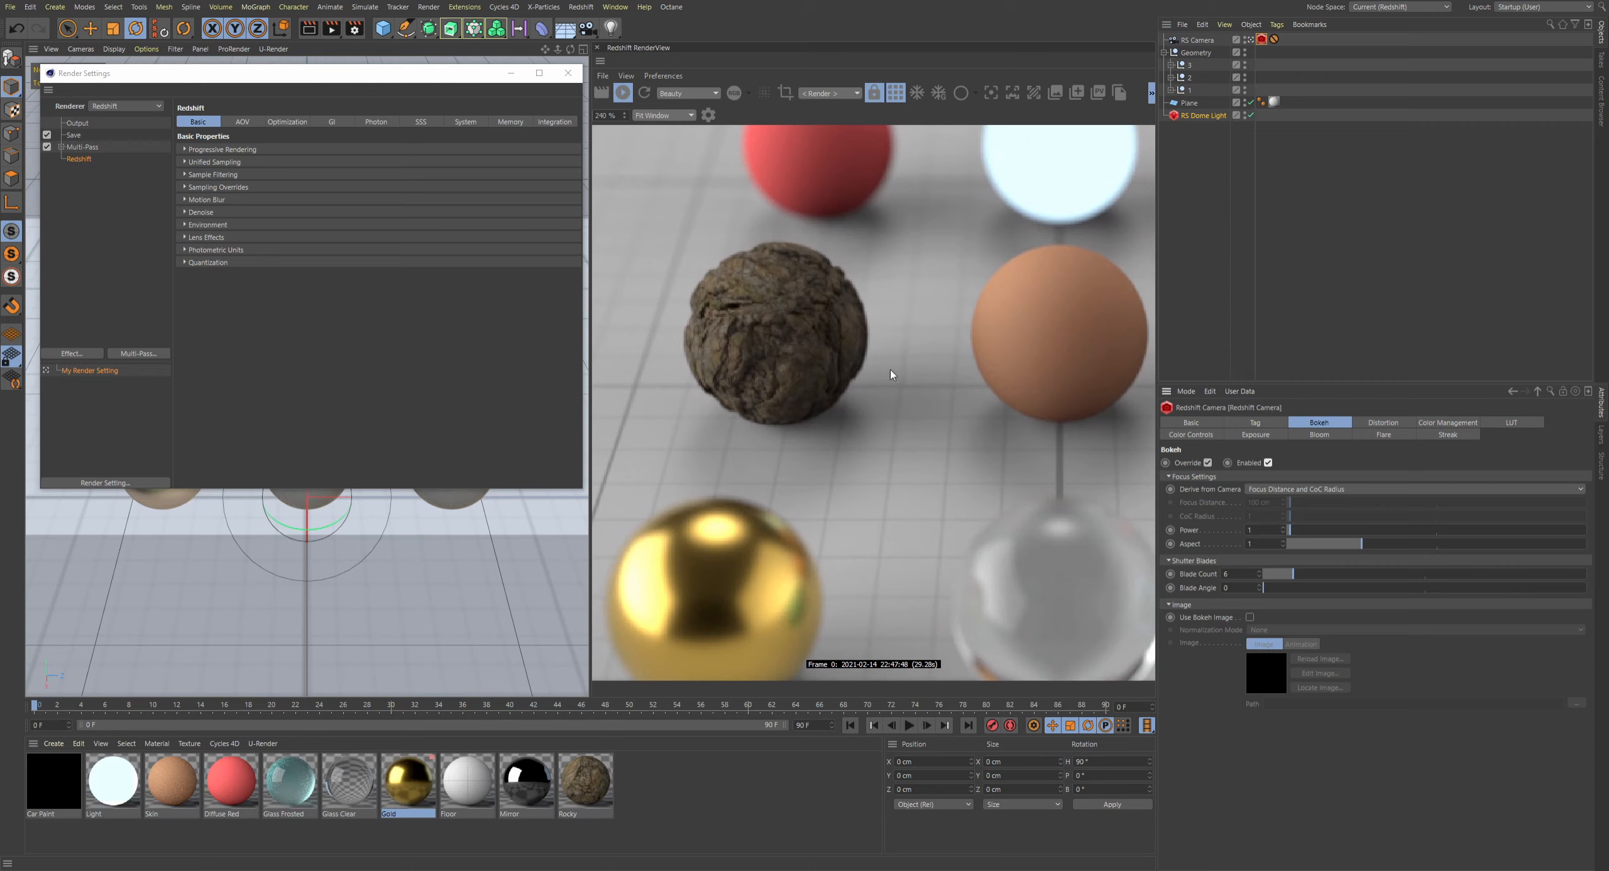
pyautogui.moveTo(991, 334); pyautogui.dragTo(890, 412, button='middle')
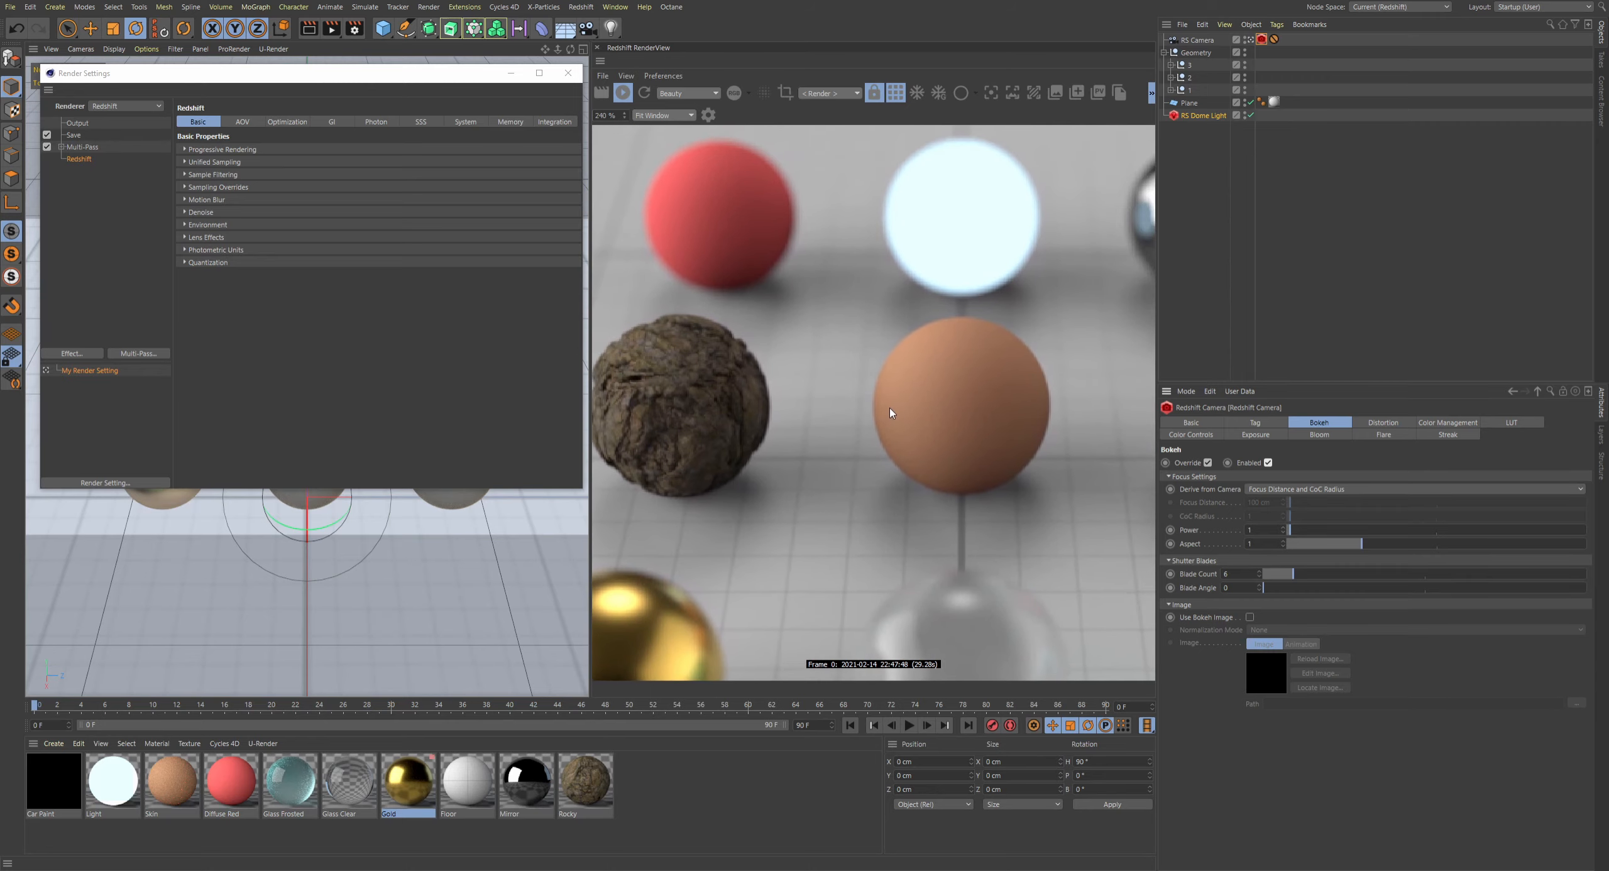
pyautogui.doubleClick(604, 115)
pyautogui.write('10')
pyautogui.press('Return')
pyautogui.moveTo(973, 447); pyautogui.dragTo(901, 420, button='middle')
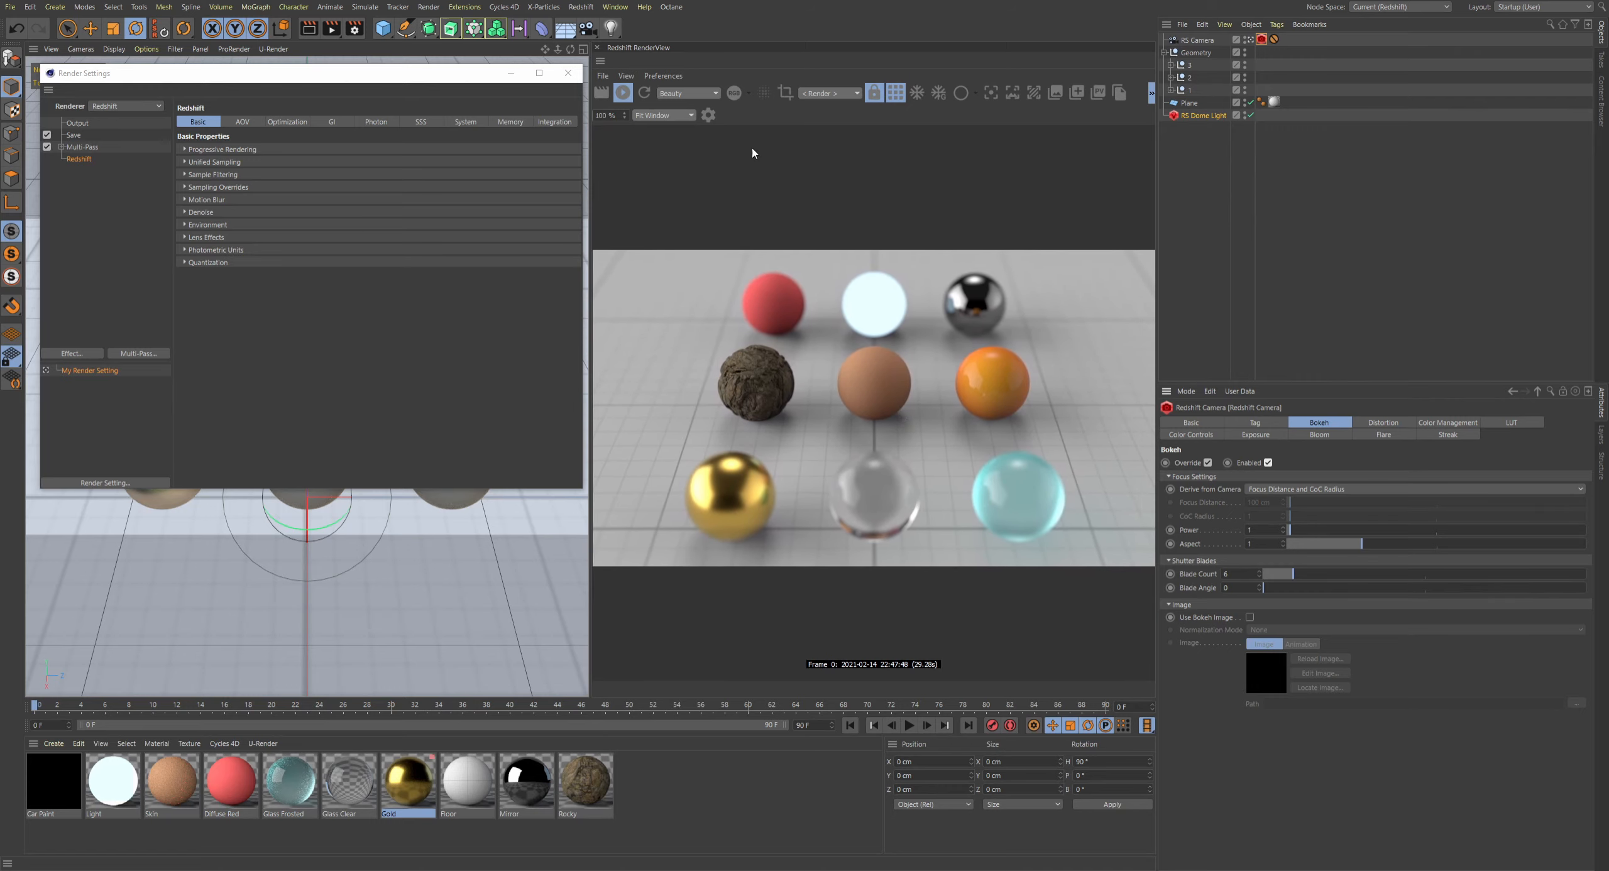
# Examine the Emission and Reflections passes, getting close to the gold sphere, and return to the Beauty pass
pyautogui.click(688, 93)
pyautogui.click(688, 94)
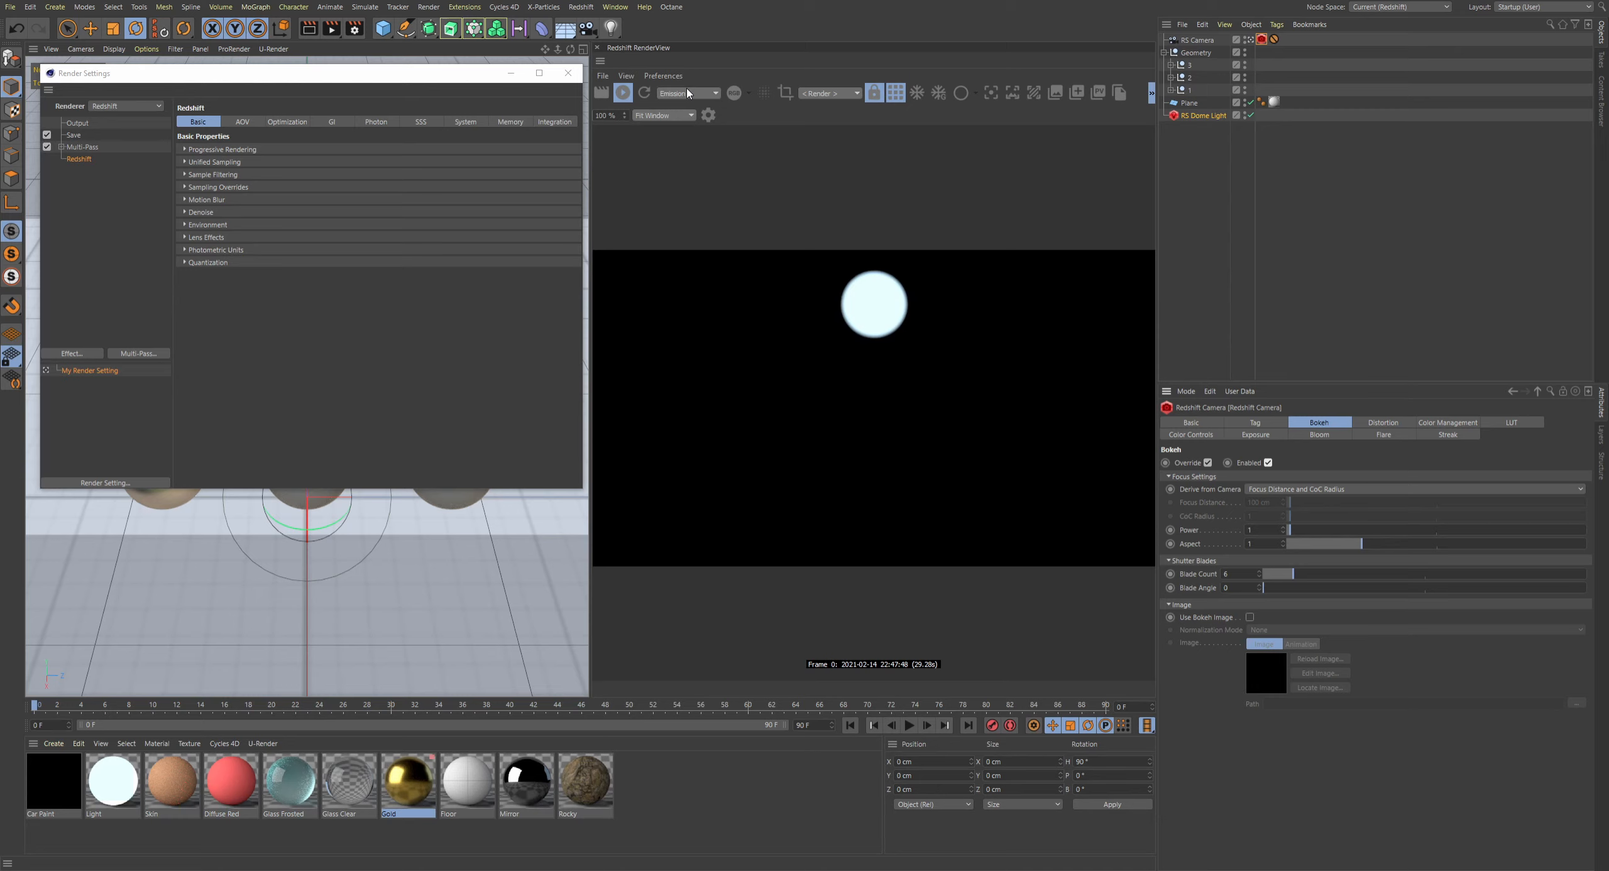
pyautogui.scroll(-1, 687, 93)
pyautogui.moveTo(797, 475); pyautogui.dragTo(880, 409, button='middle')
pyautogui.scroll(3, 856, 409)
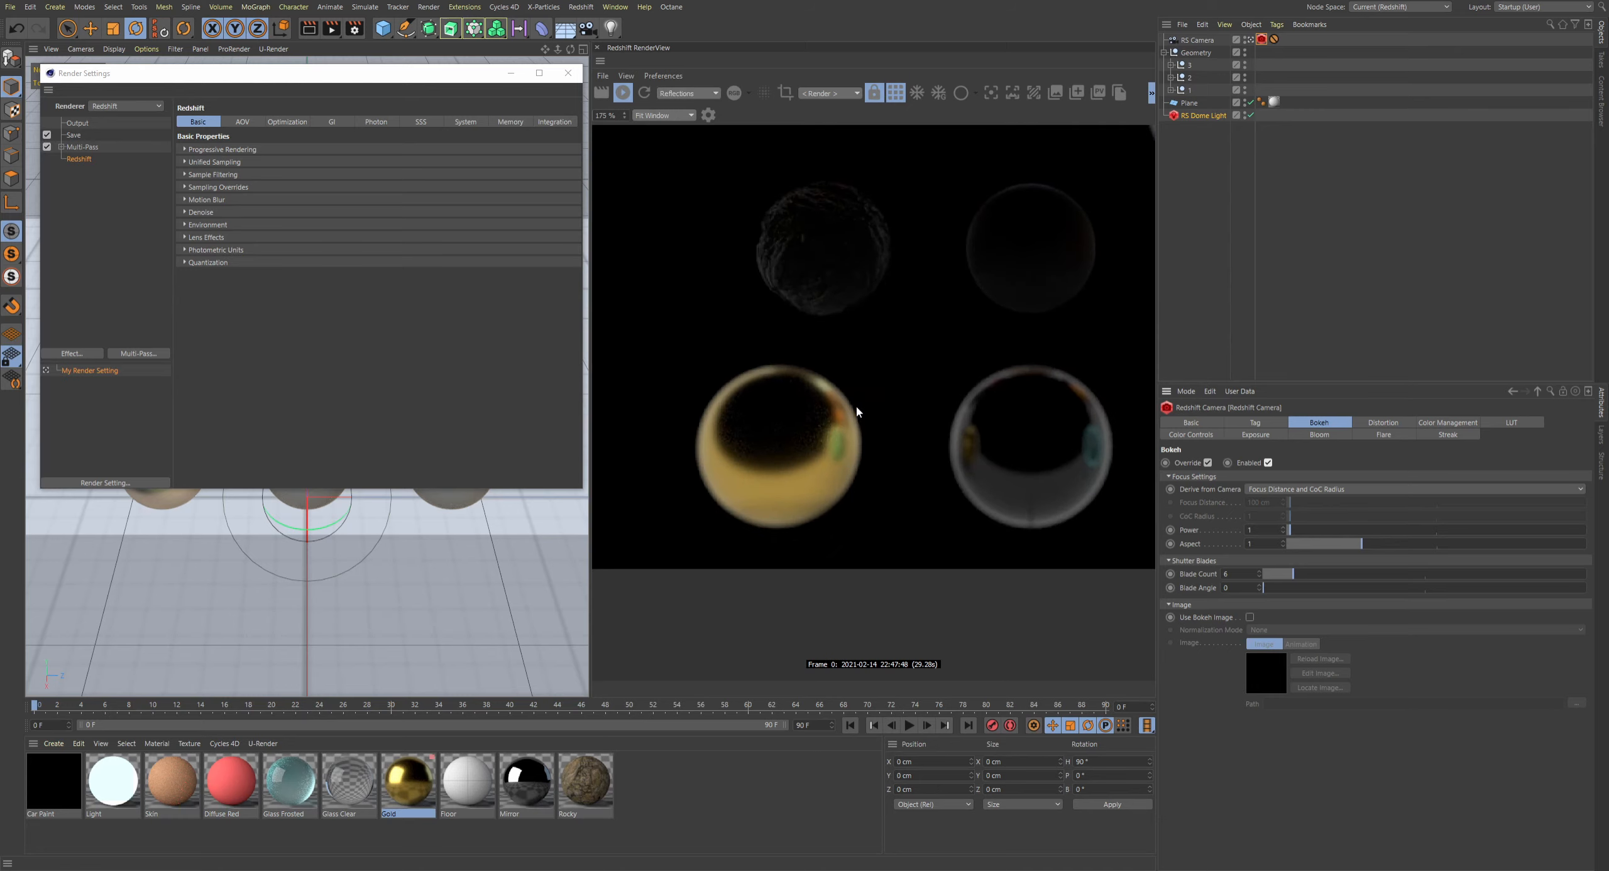
pyautogui.scroll(4, 856, 412)
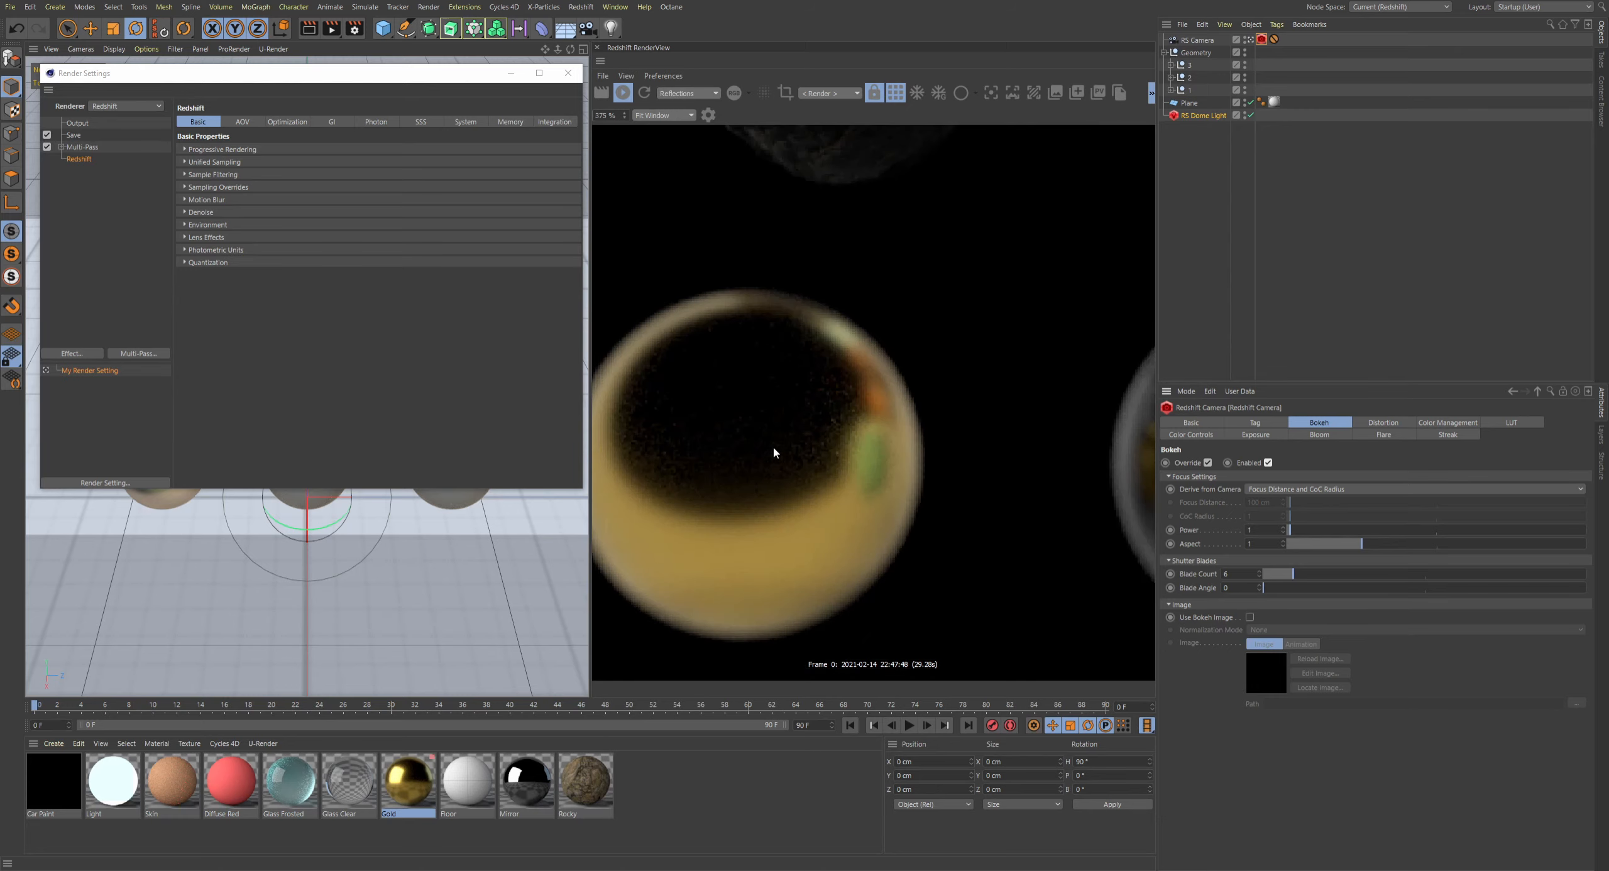
pyautogui.click(688, 93)
pyautogui.click(682, 108)
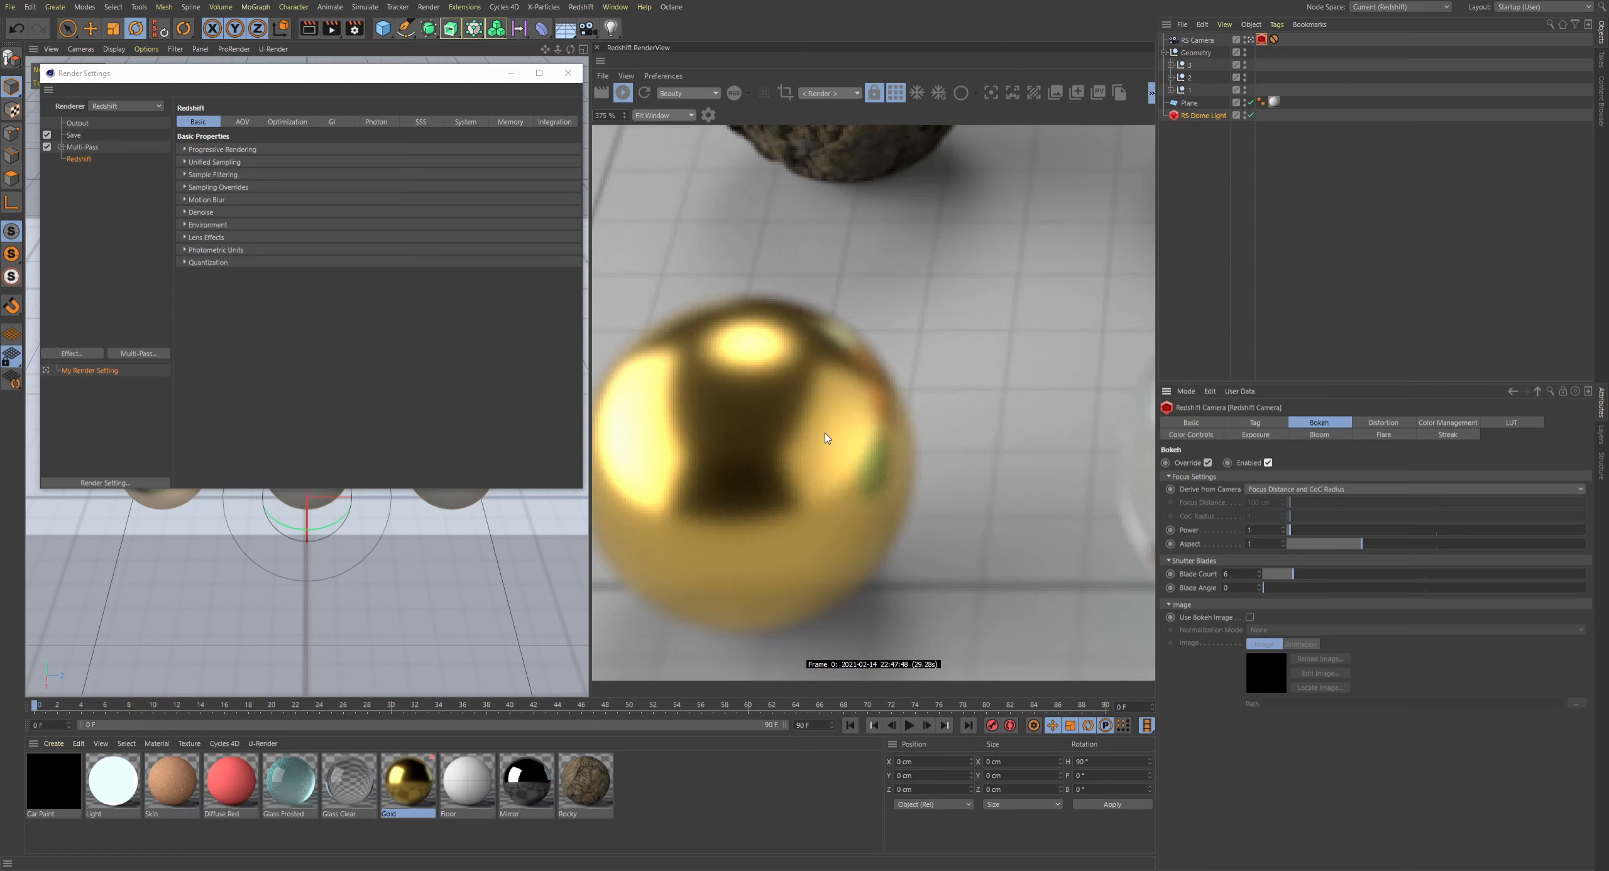
# Inspect the frosted glass sphere in the Refractions pass and return to the Beauty pass at 100% zoom
pyautogui.click(688, 94)
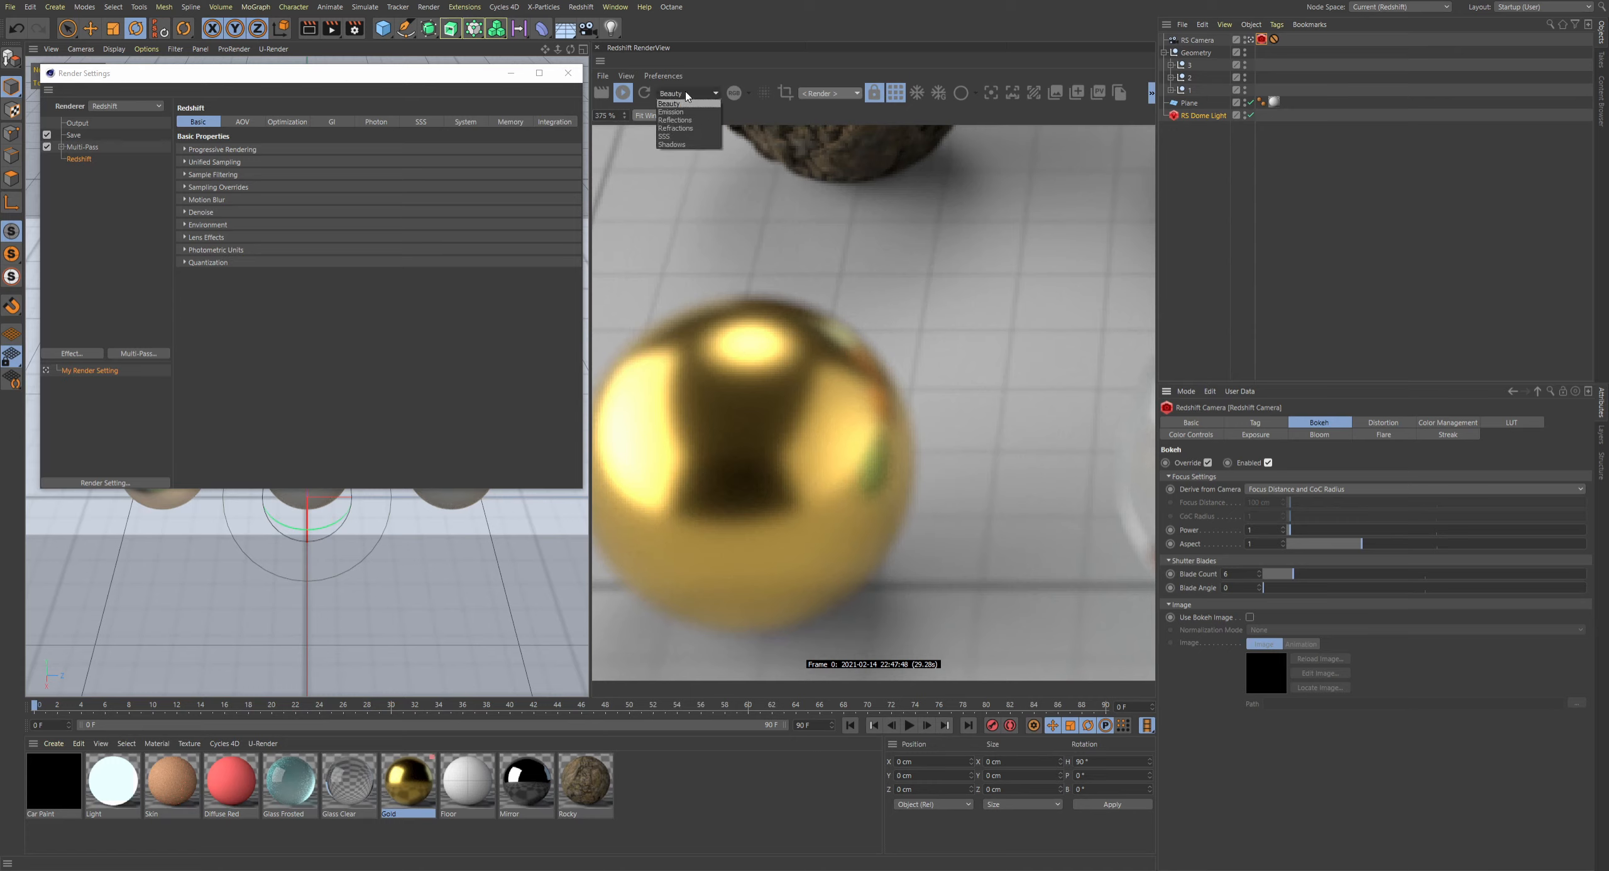
pyautogui.click(685, 129)
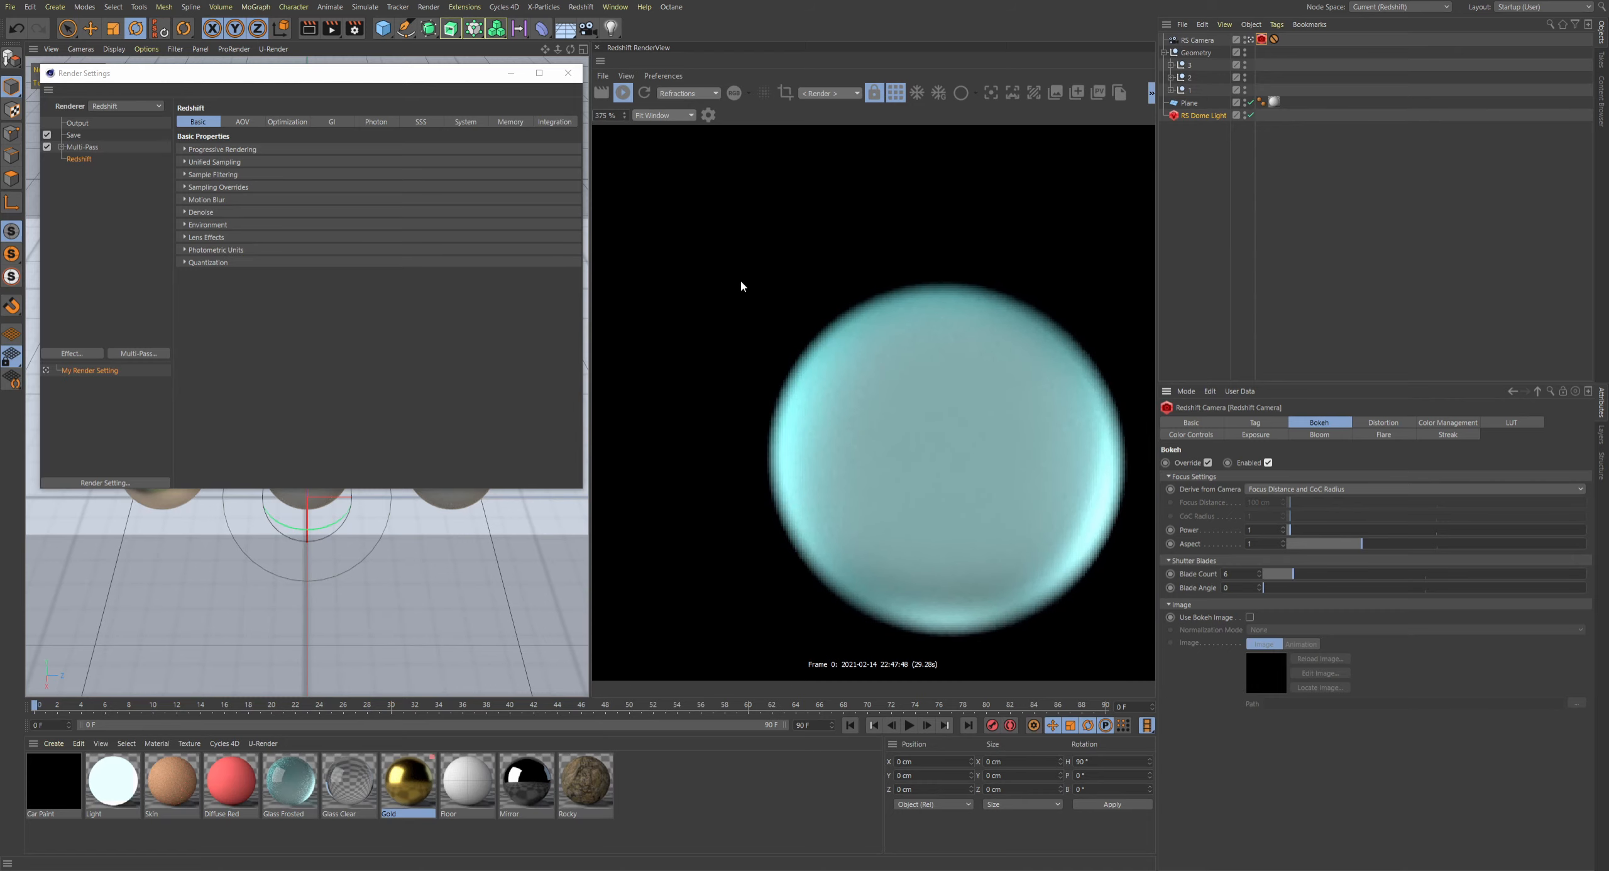
pyautogui.click(684, 94)
pyautogui.click(681, 106)
pyautogui.scroll(-2, 952, 407)
pyautogui.scroll(-2, 952, 406)
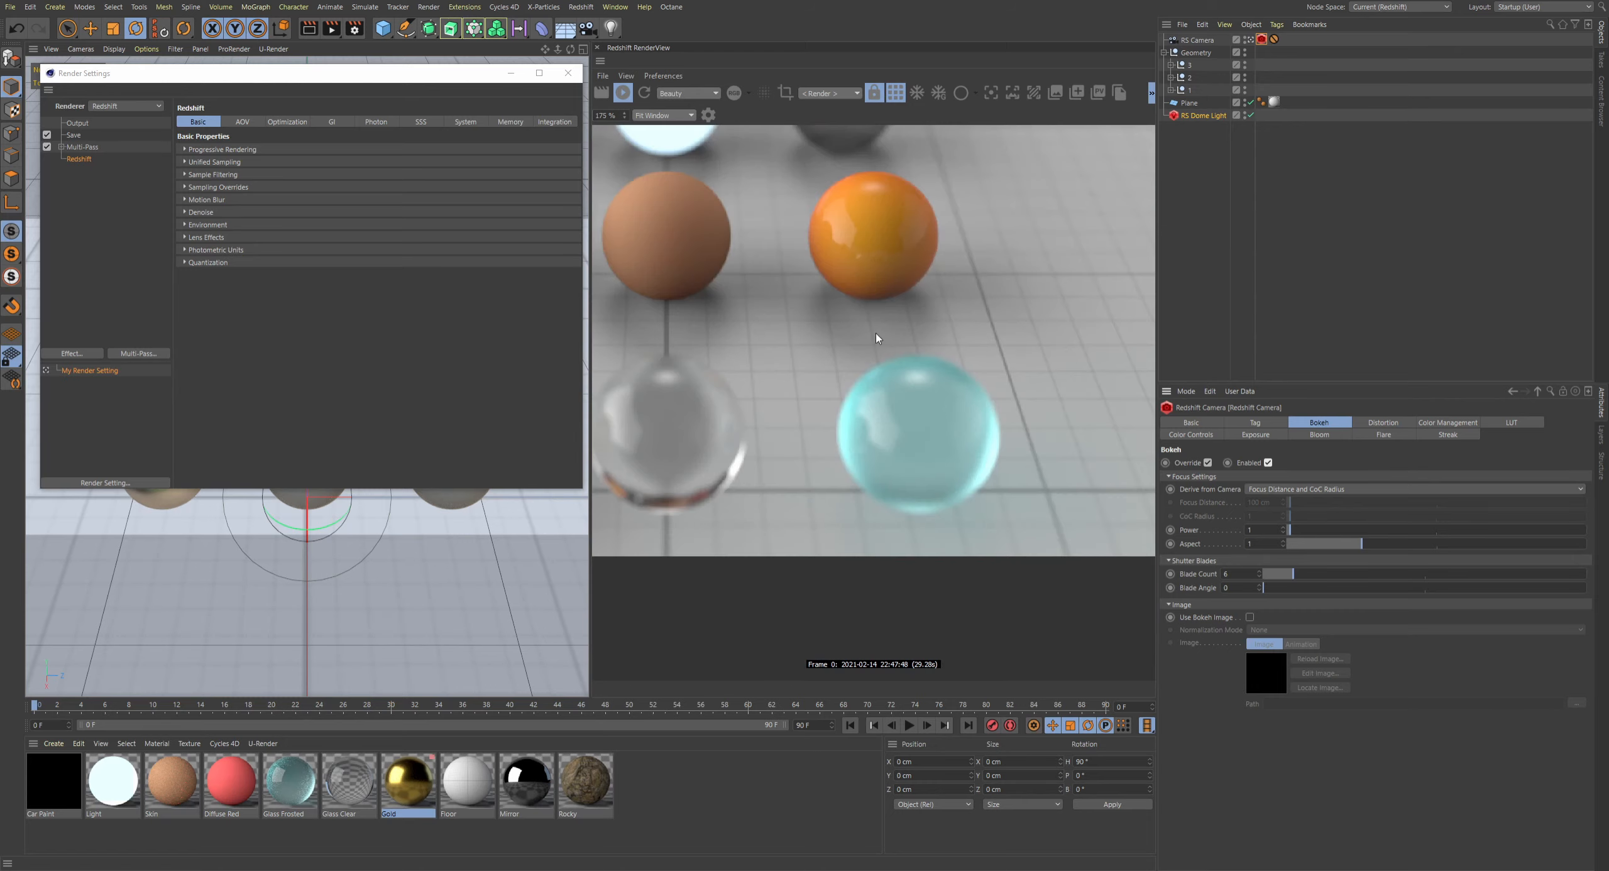
pyautogui.moveTo(611, 114); pyautogui.dragTo(564, 105)
pyautogui.write('100')
pyautogui.press('Return')
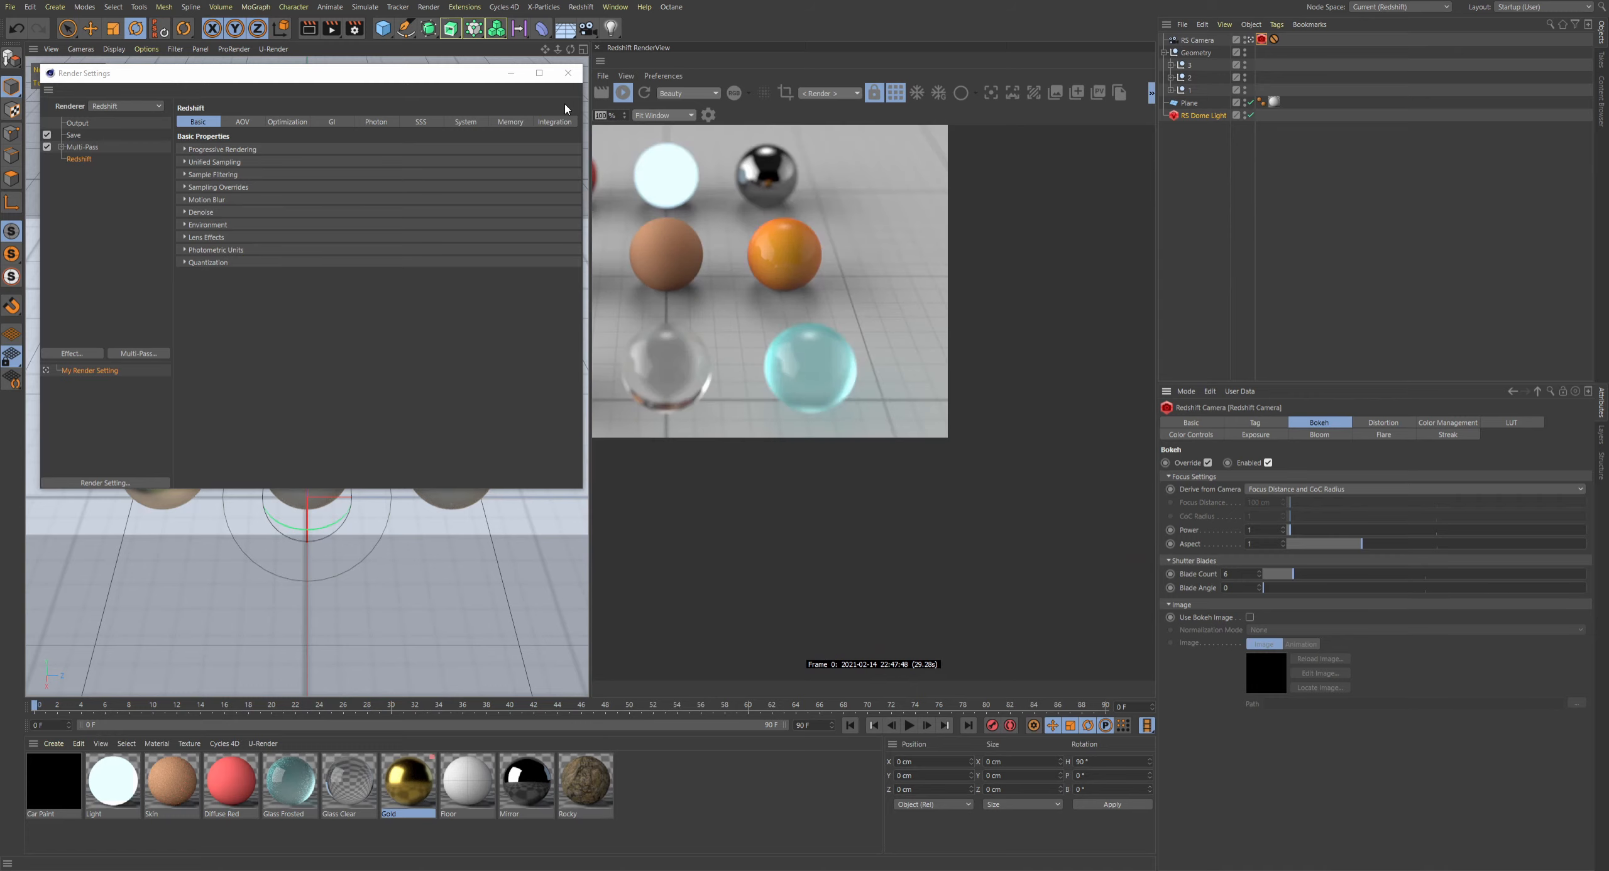
# Examine the frosted glass sphere up close in the Beauty pass and reset the zoom to 100%
pyautogui.scroll(6, 836, 352)
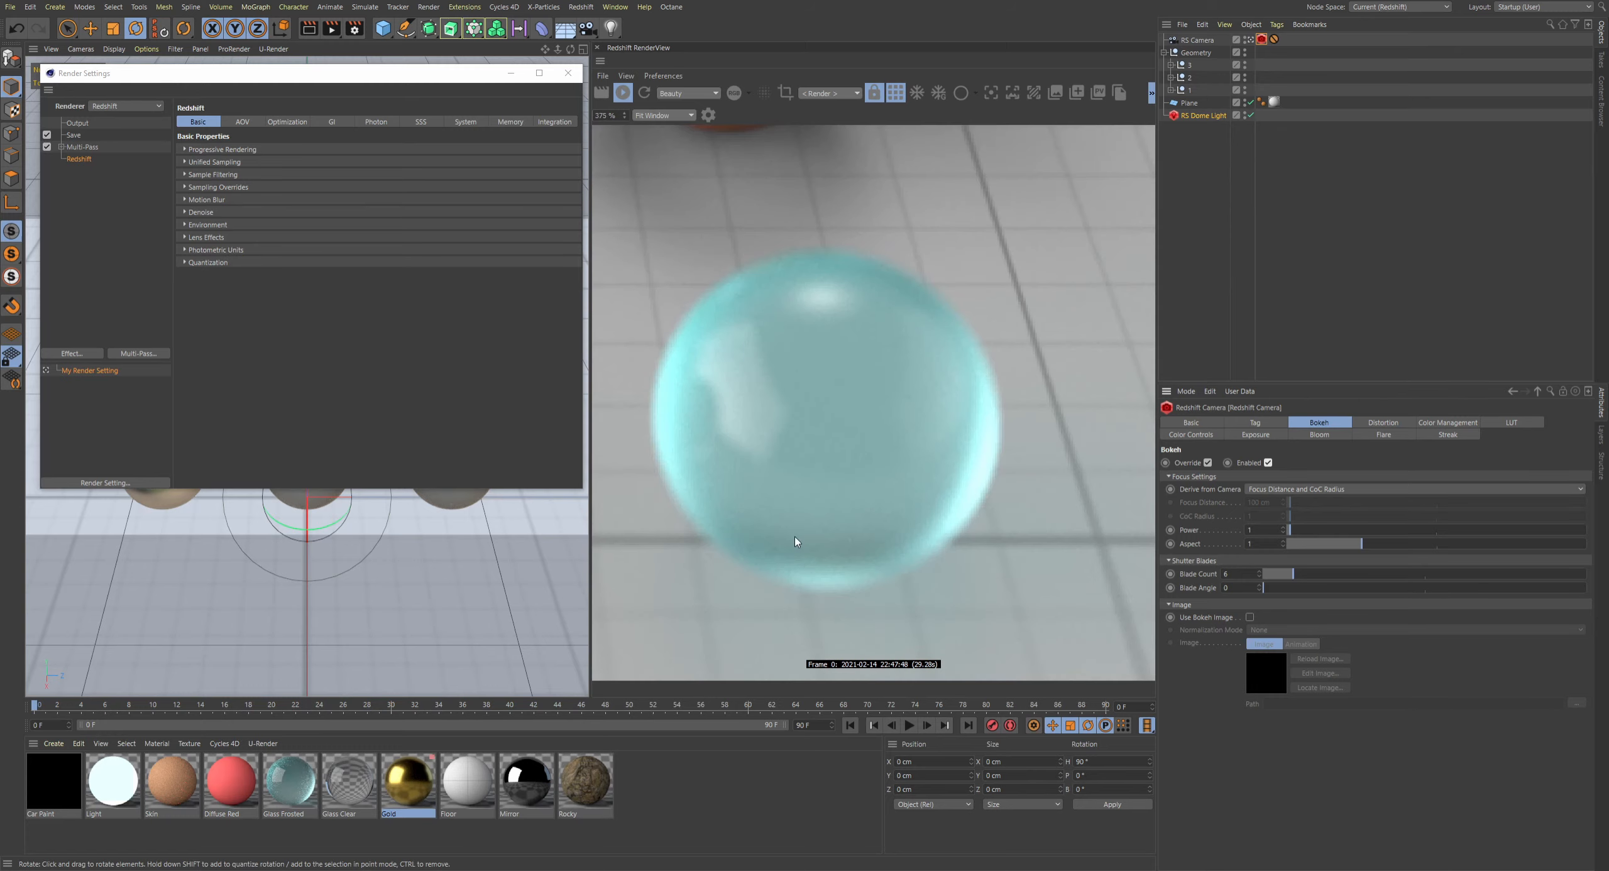
pyautogui.scroll(-3, 904, 393)
pyautogui.moveTo(636, 228); pyautogui.dragTo(867, 388, button='middle')
pyautogui.moveTo(617, 116); pyautogui.dragTo(588, 112)
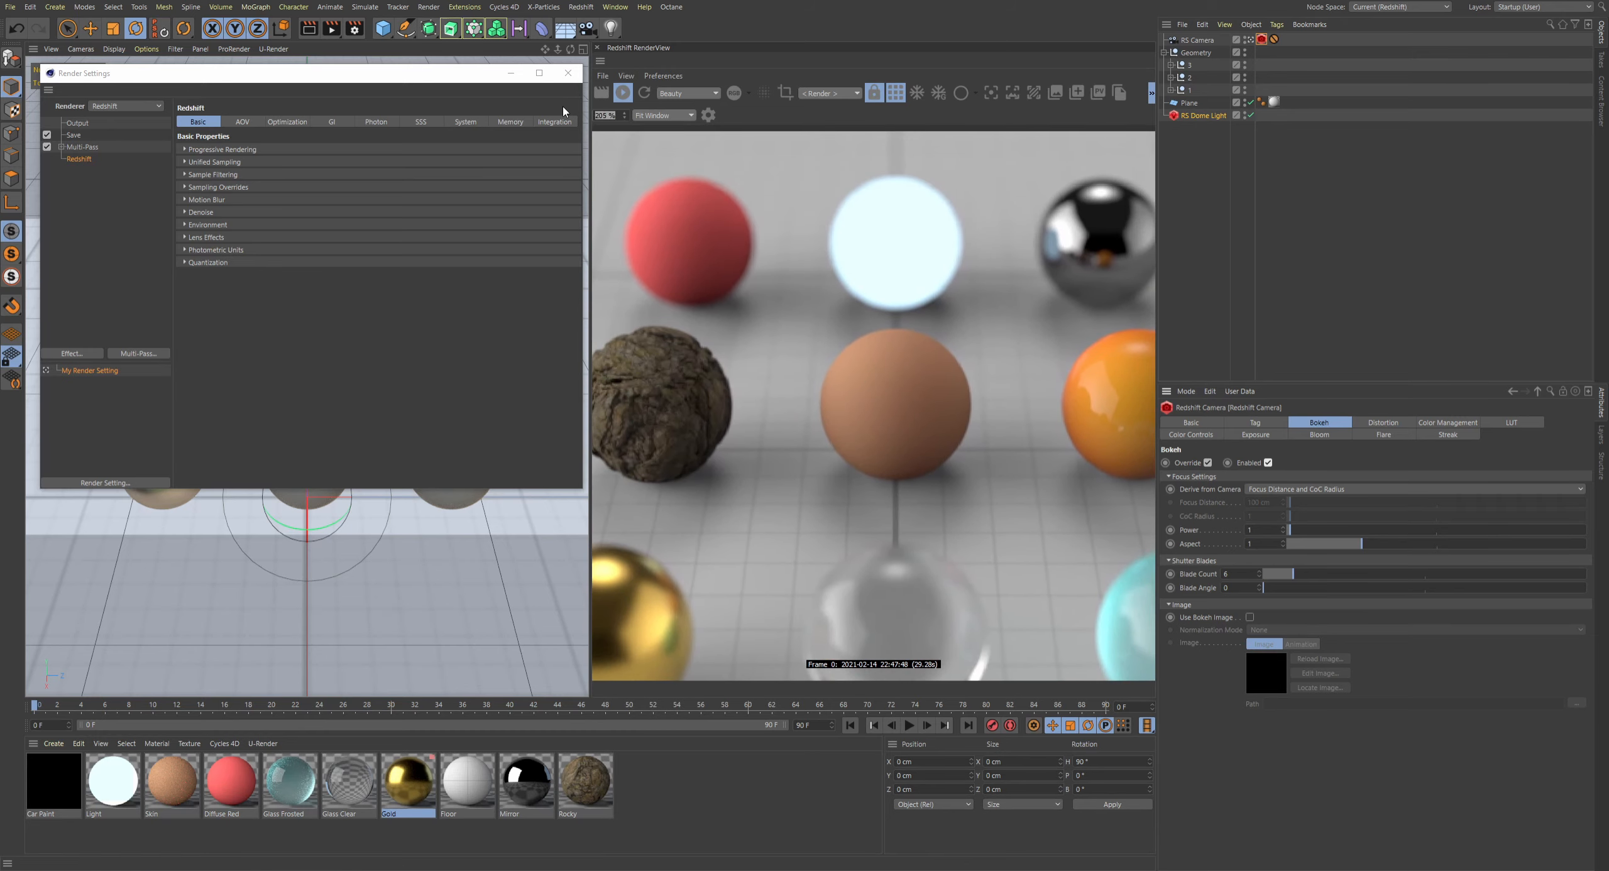
pyautogui.write('100')
pyautogui.press('Return')
# View the SSS and Shadows passes and return to the Beauty pass
pyautogui.click(711, 95)
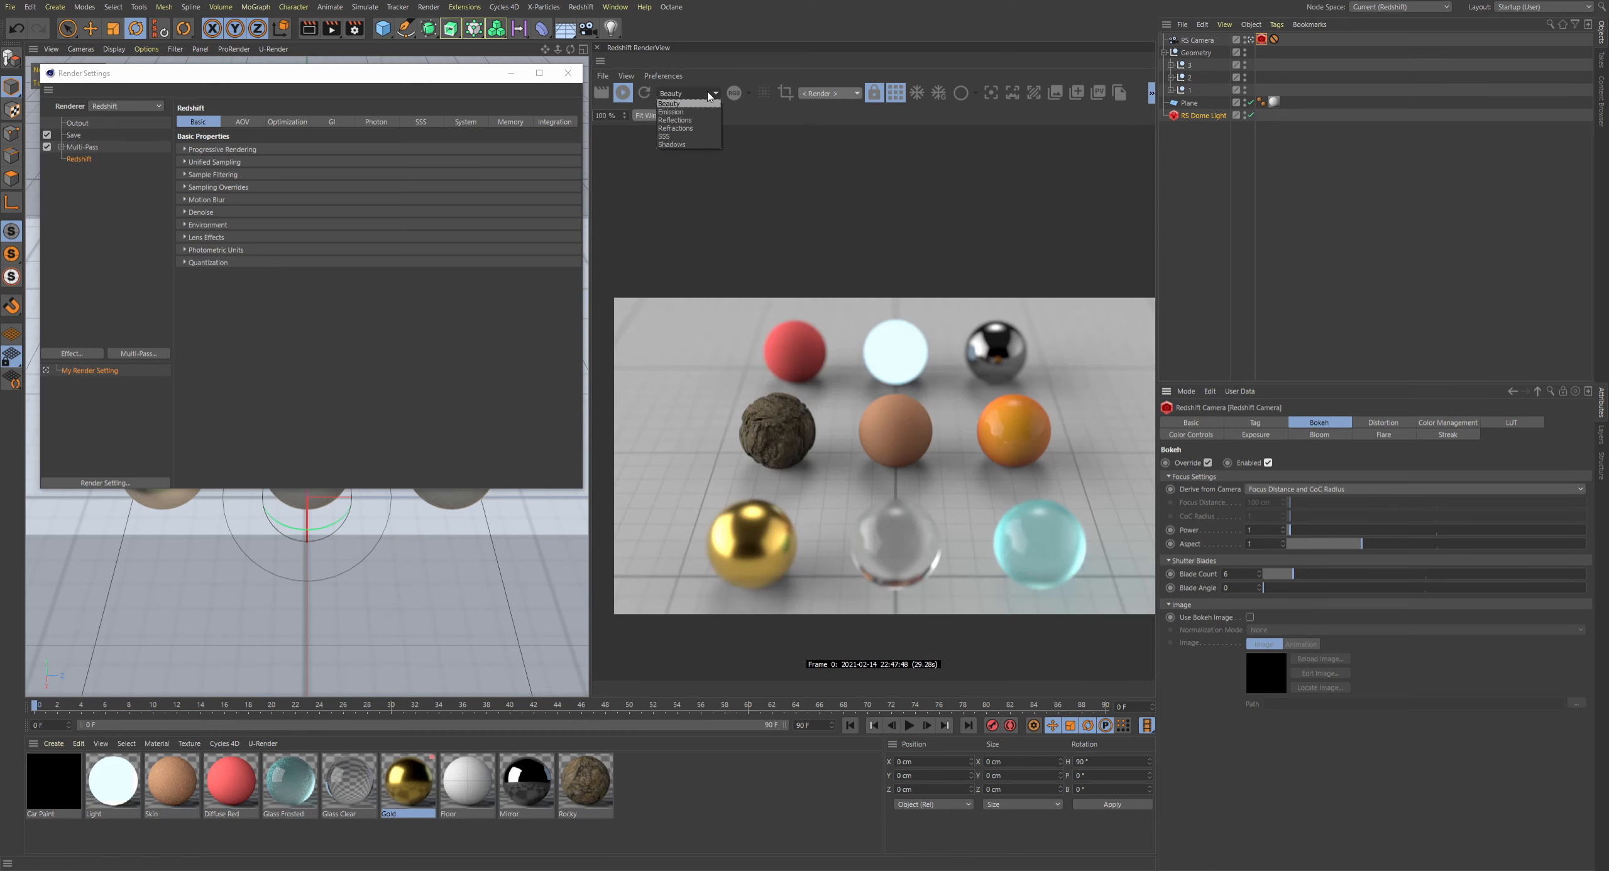
pyautogui.click(696, 137)
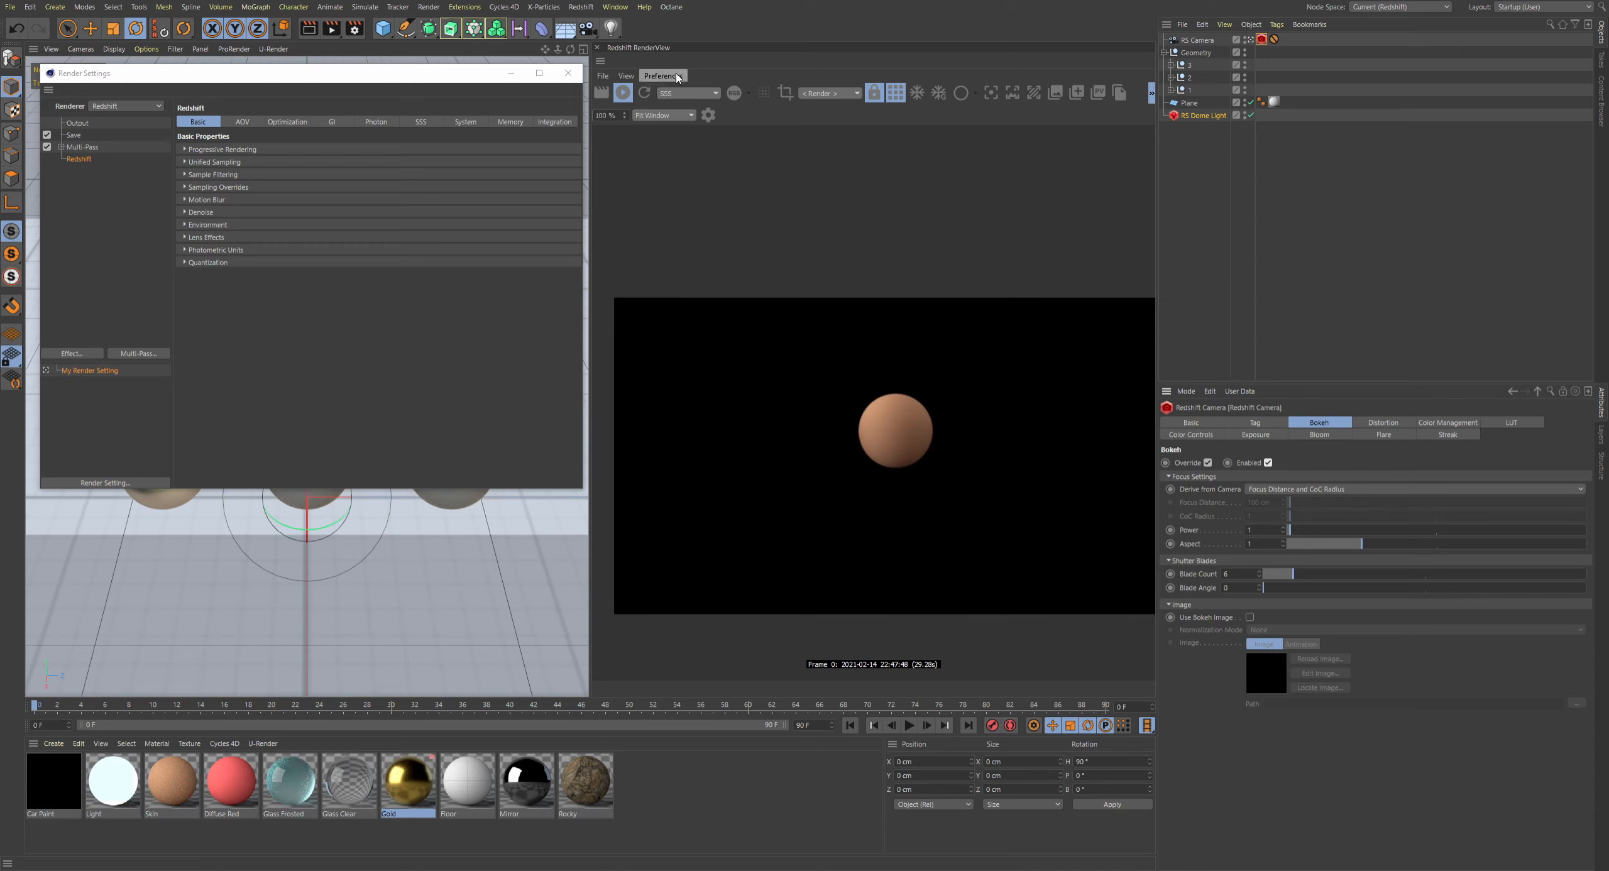
pyautogui.click(698, 93)
pyautogui.click(683, 142)
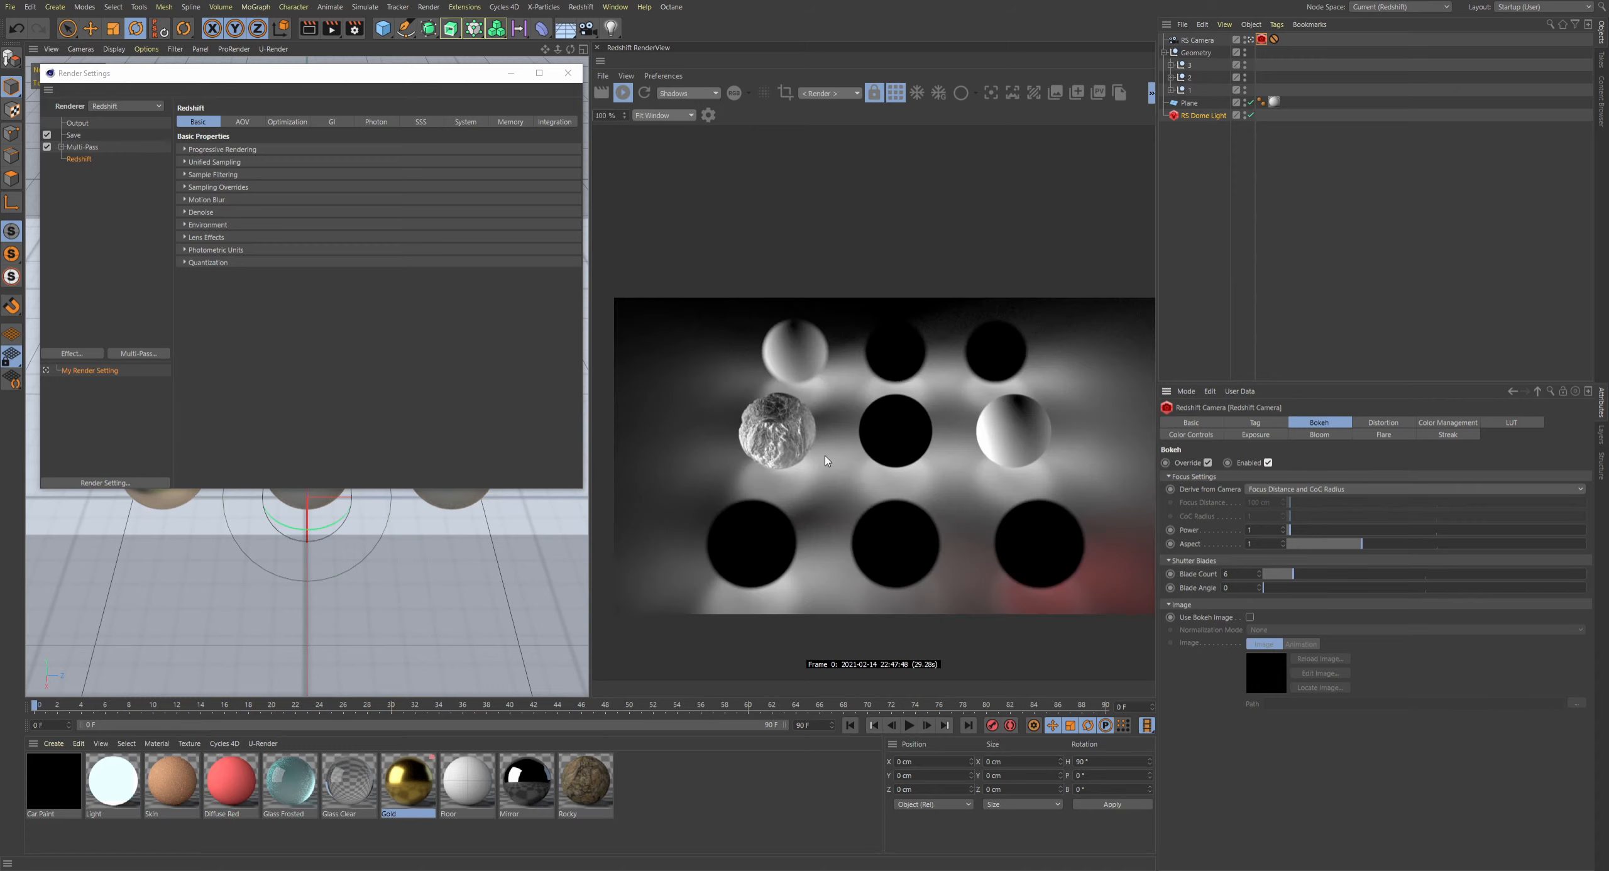
pyautogui.click(685, 93)
pyautogui.click(683, 102)
# Widen the render view across the viewport and minimize the Render Settings window
pyautogui.moveTo(969, 425); pyautogui.dragTo(950, 381)
pyautogui.moveTo(601, 352); pyautogui.dragTo(292, 352)
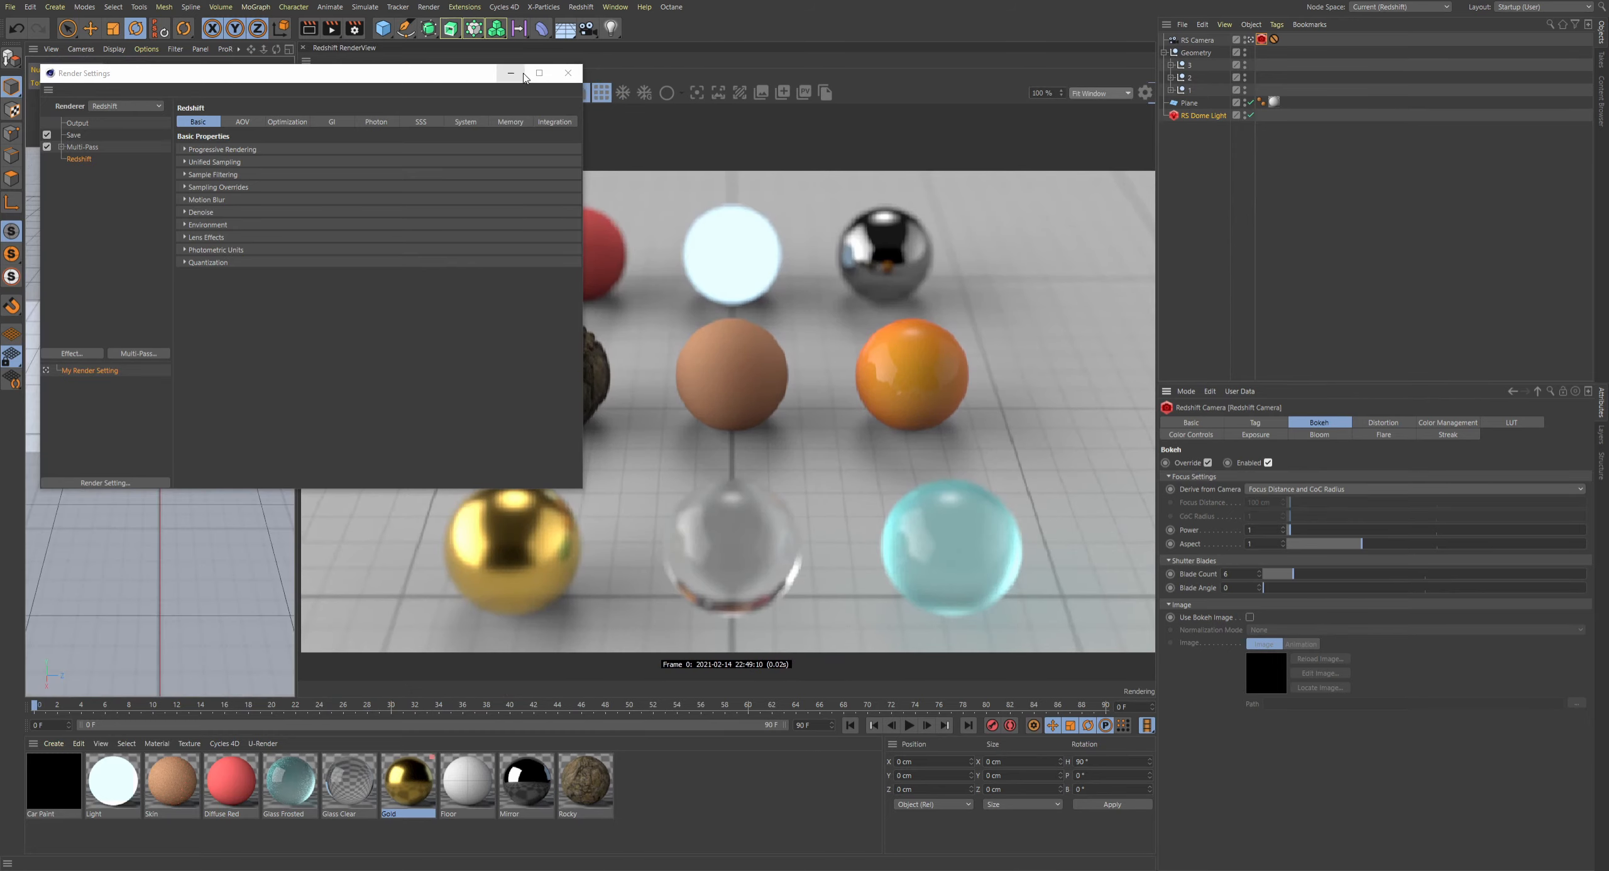
pyautogui.click(510, 73)
pyautogui.scroll(2, 739, 387)
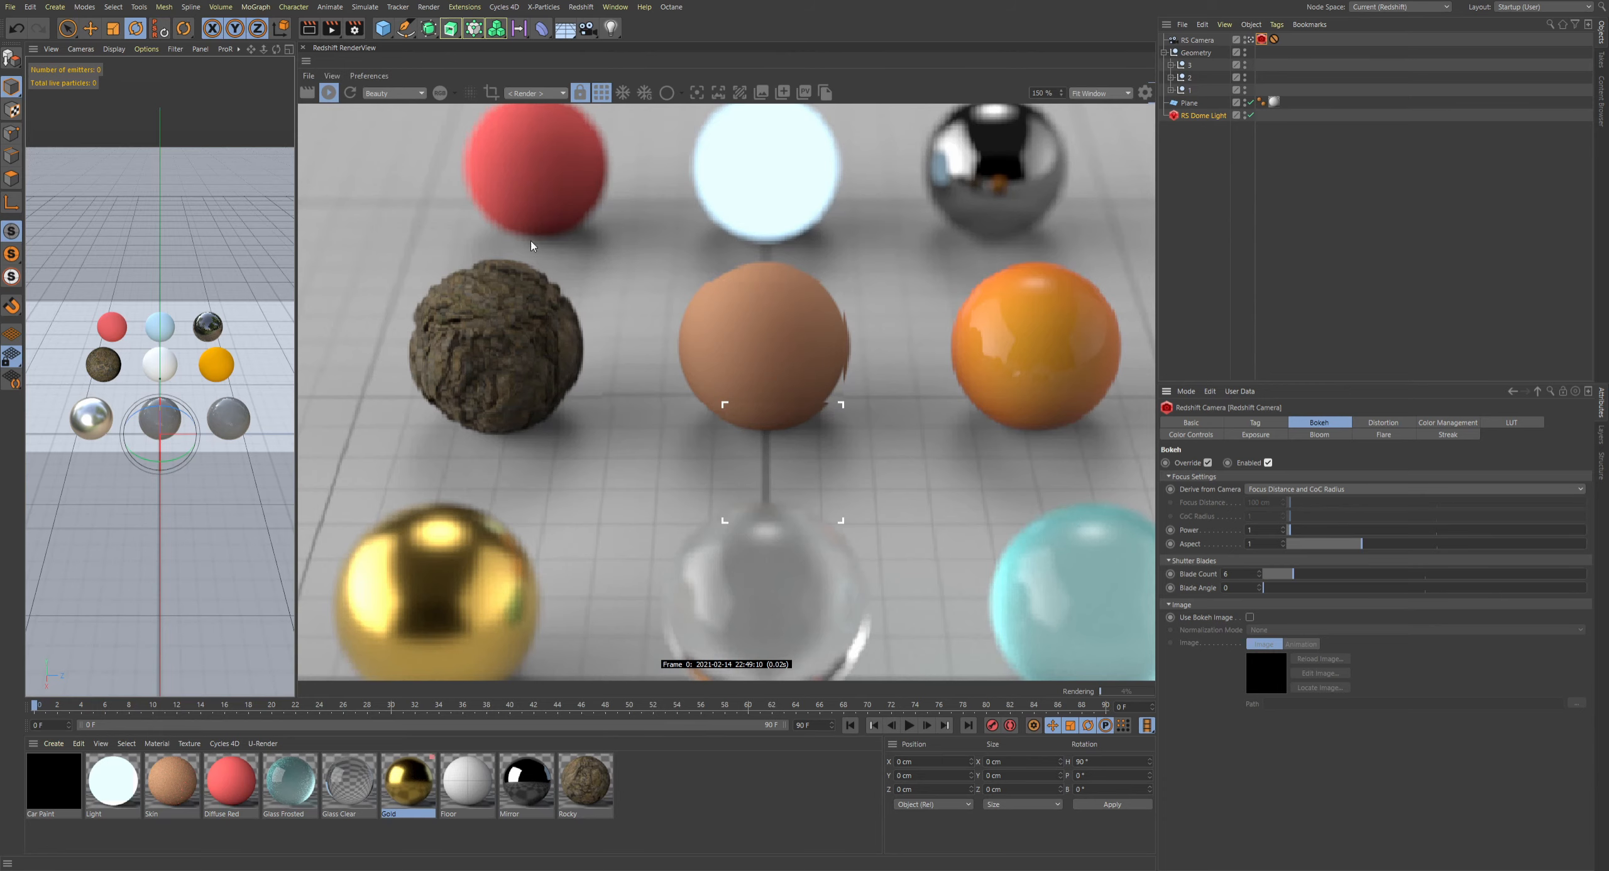
# Narrow the render view again and show the whole render with the Original Size display mode at 55% zoom
pyautogui.moveTo(297, 226); pyautogui.dragTo(736, 251)
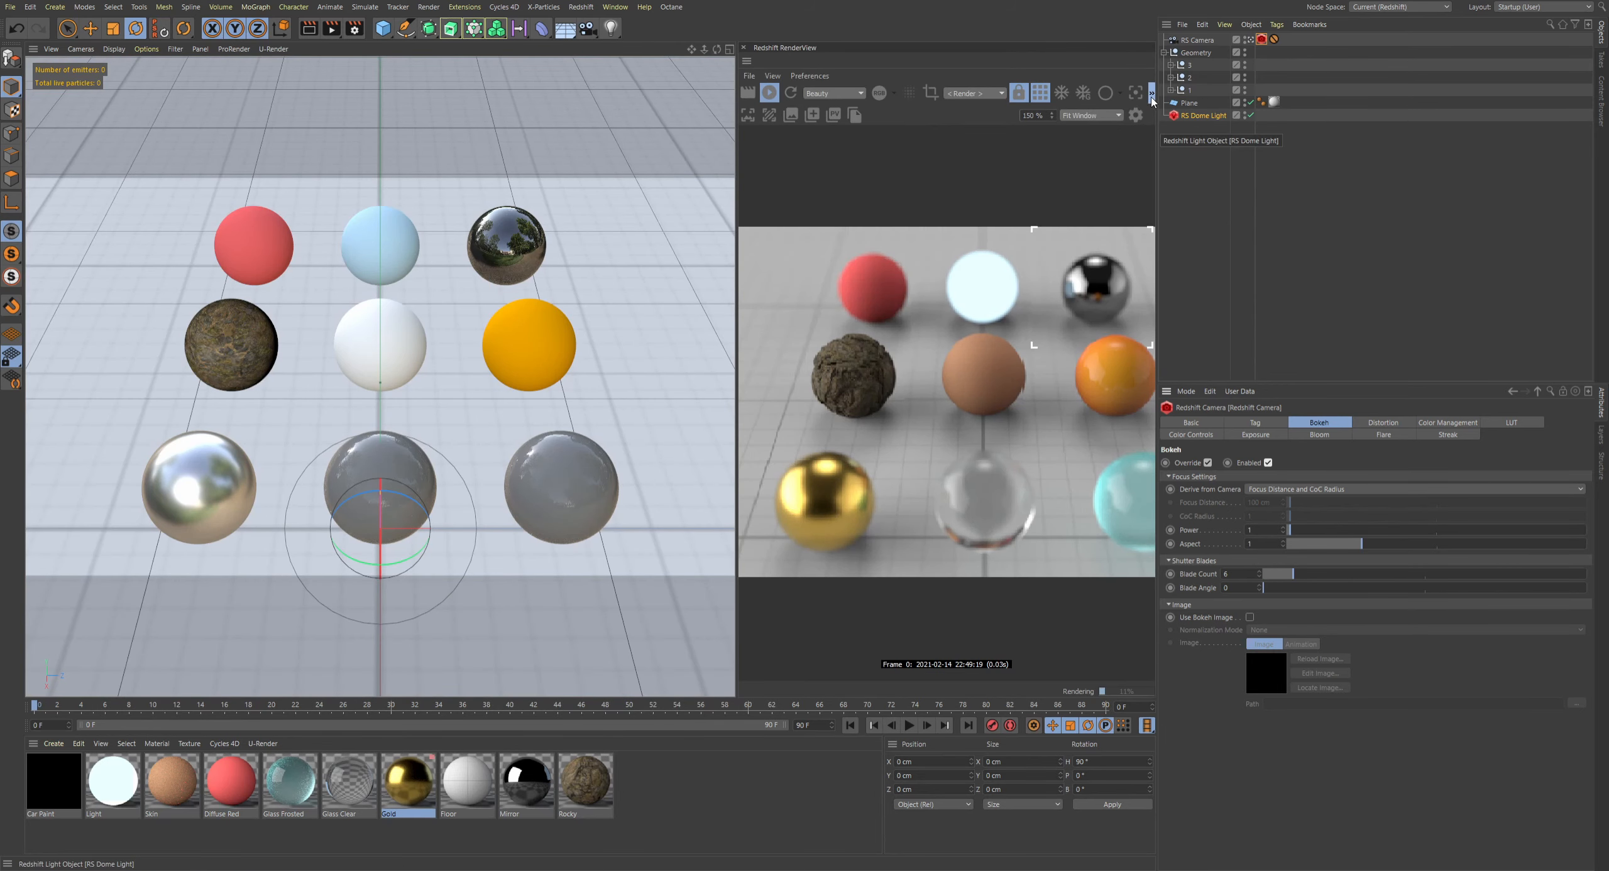
pyautogui.click(1107, 116)
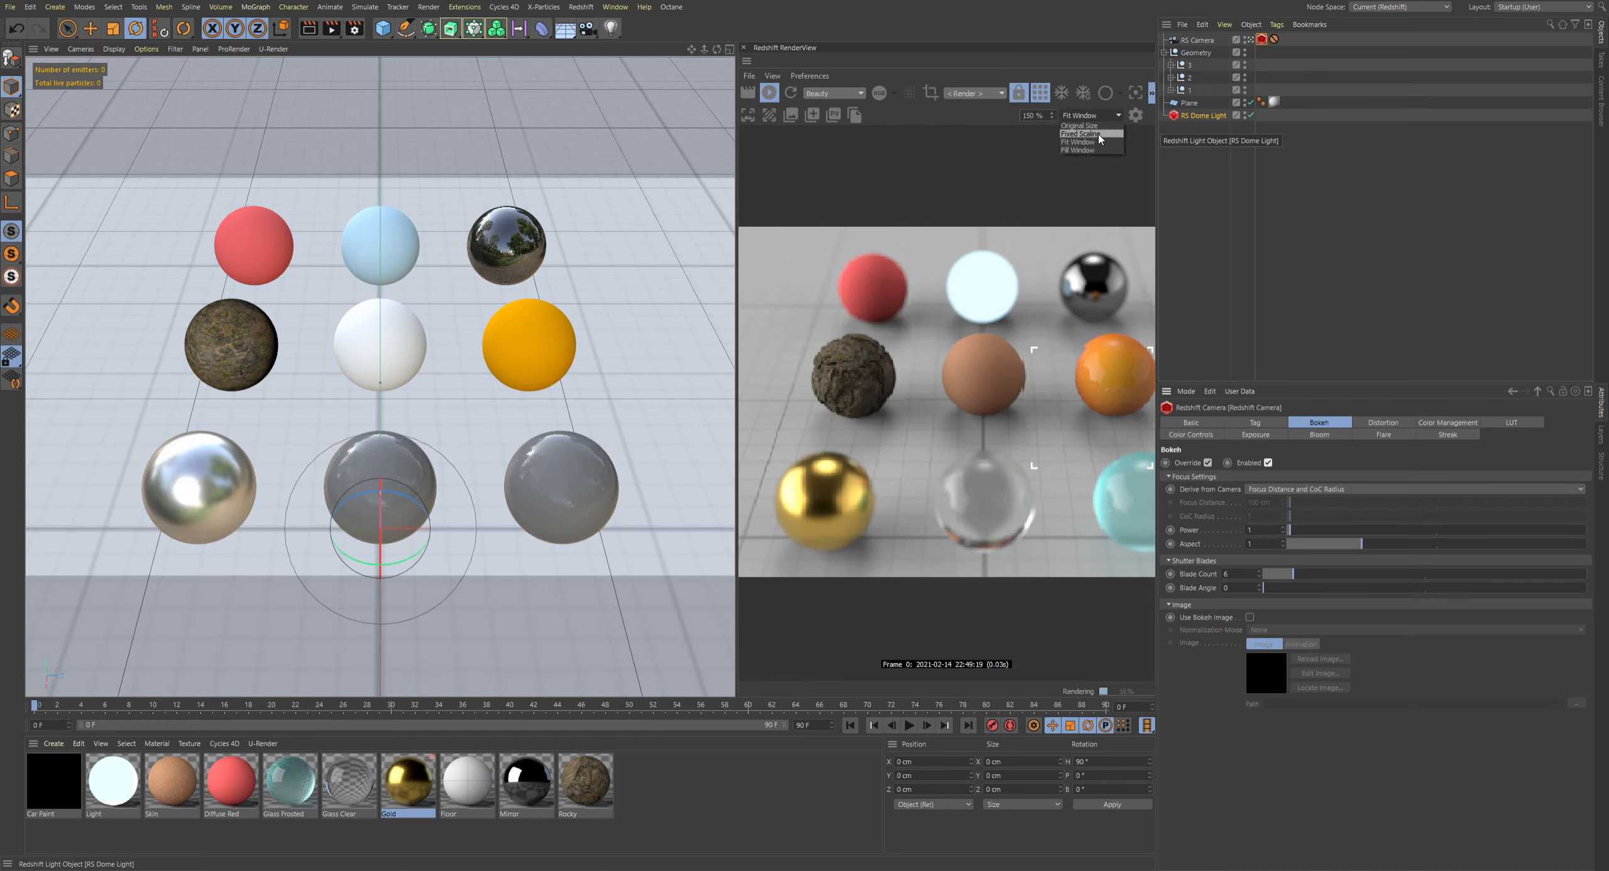
pyautogui.click(1067, 267)
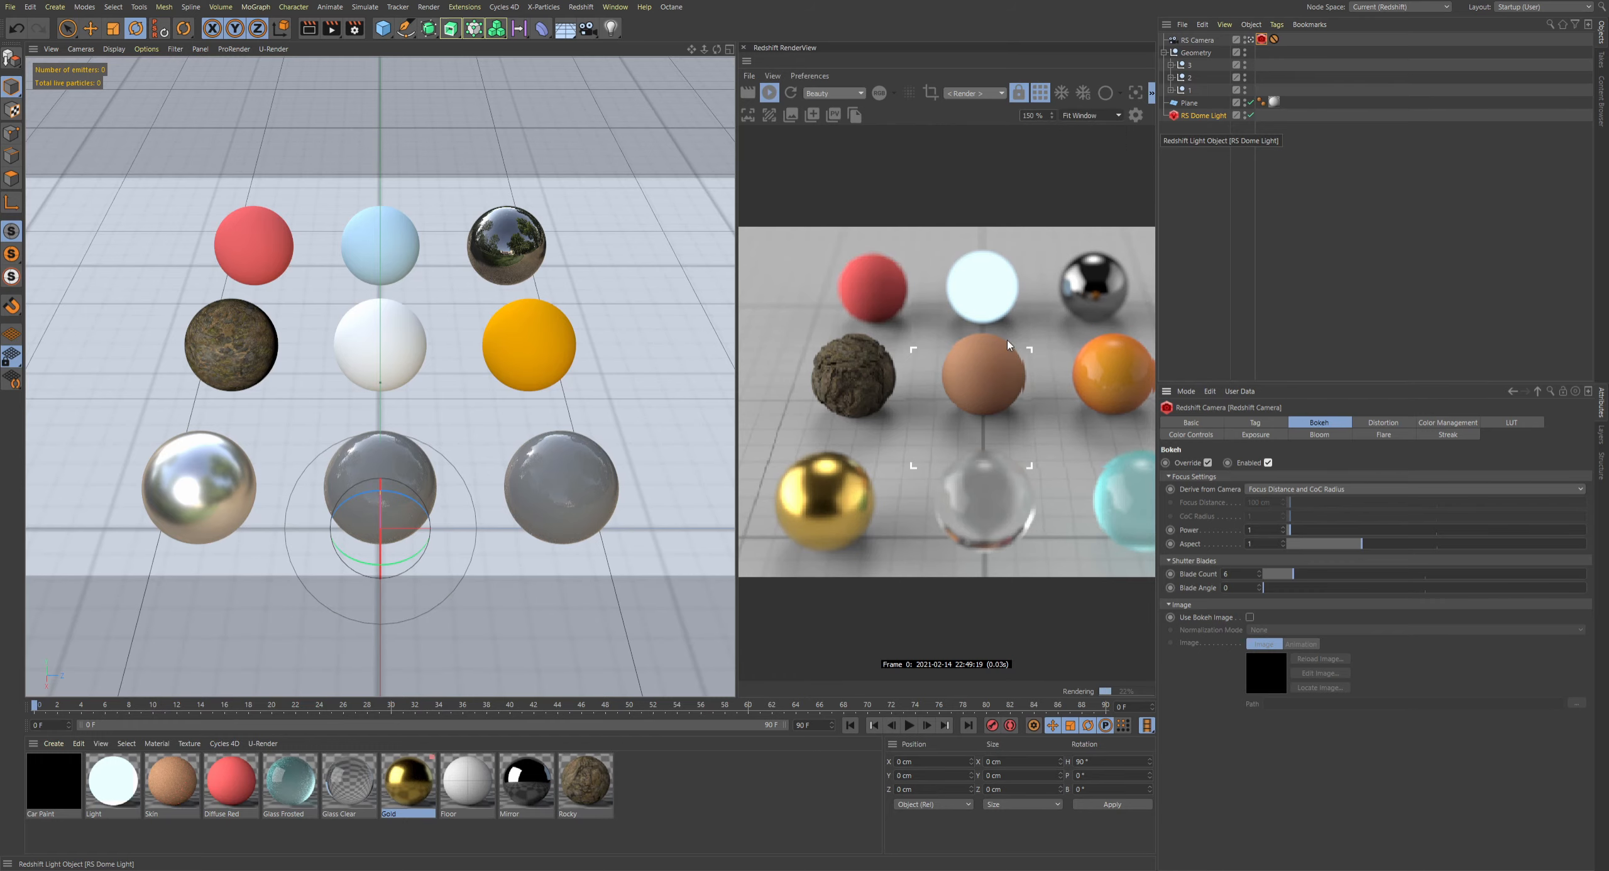
pyautogui.moveTo(743, 257); pyautogui.dragTo(592, 257)
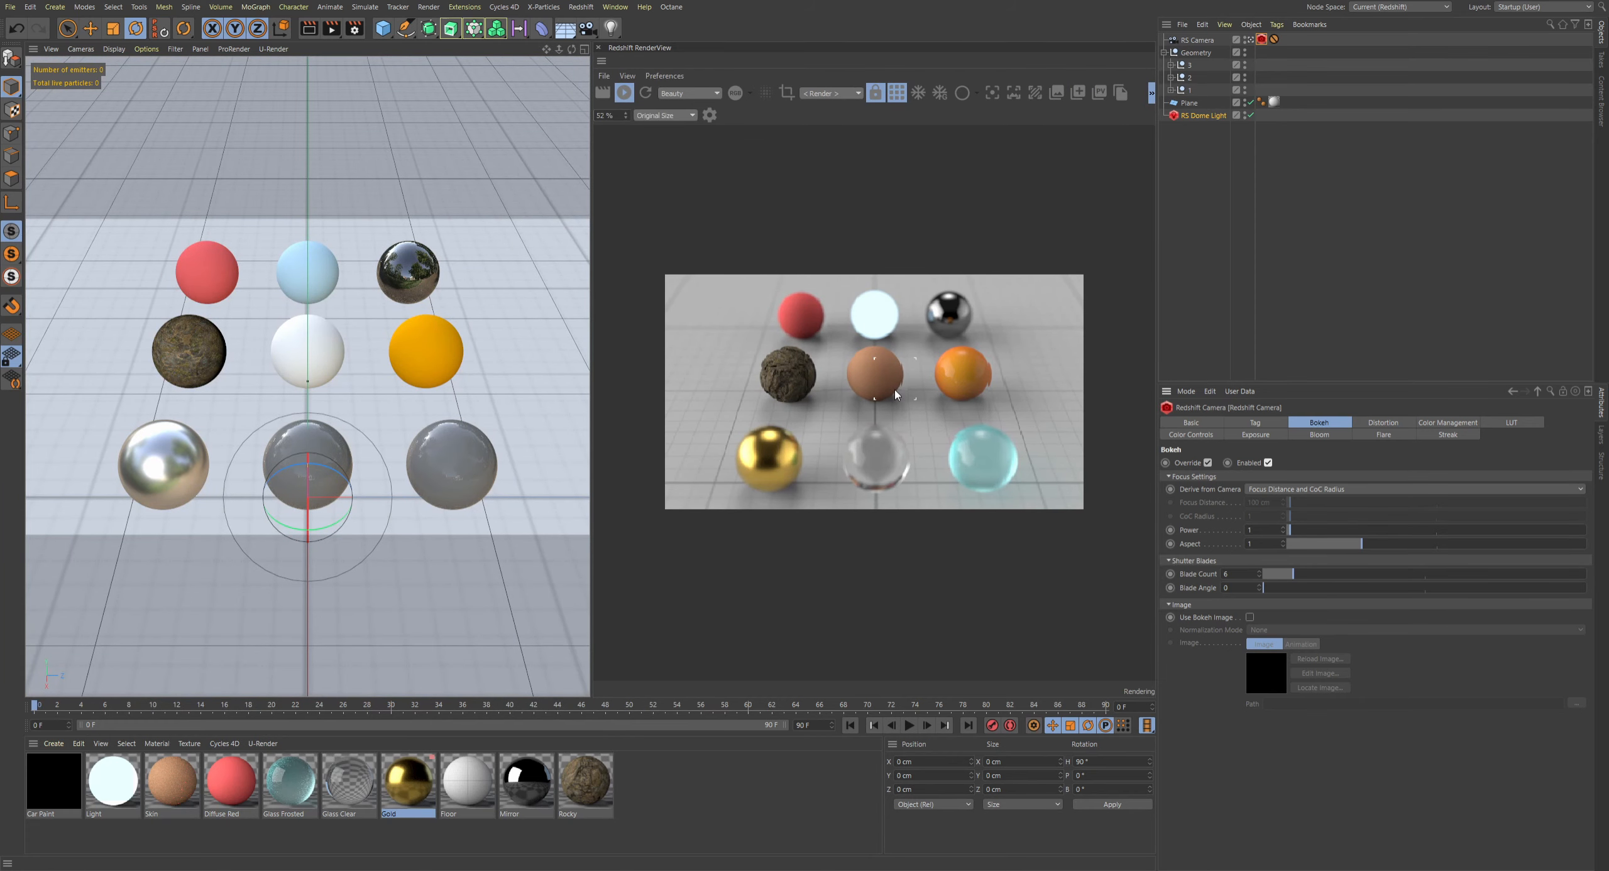
pyautogui.scroll(1, 894, 391)
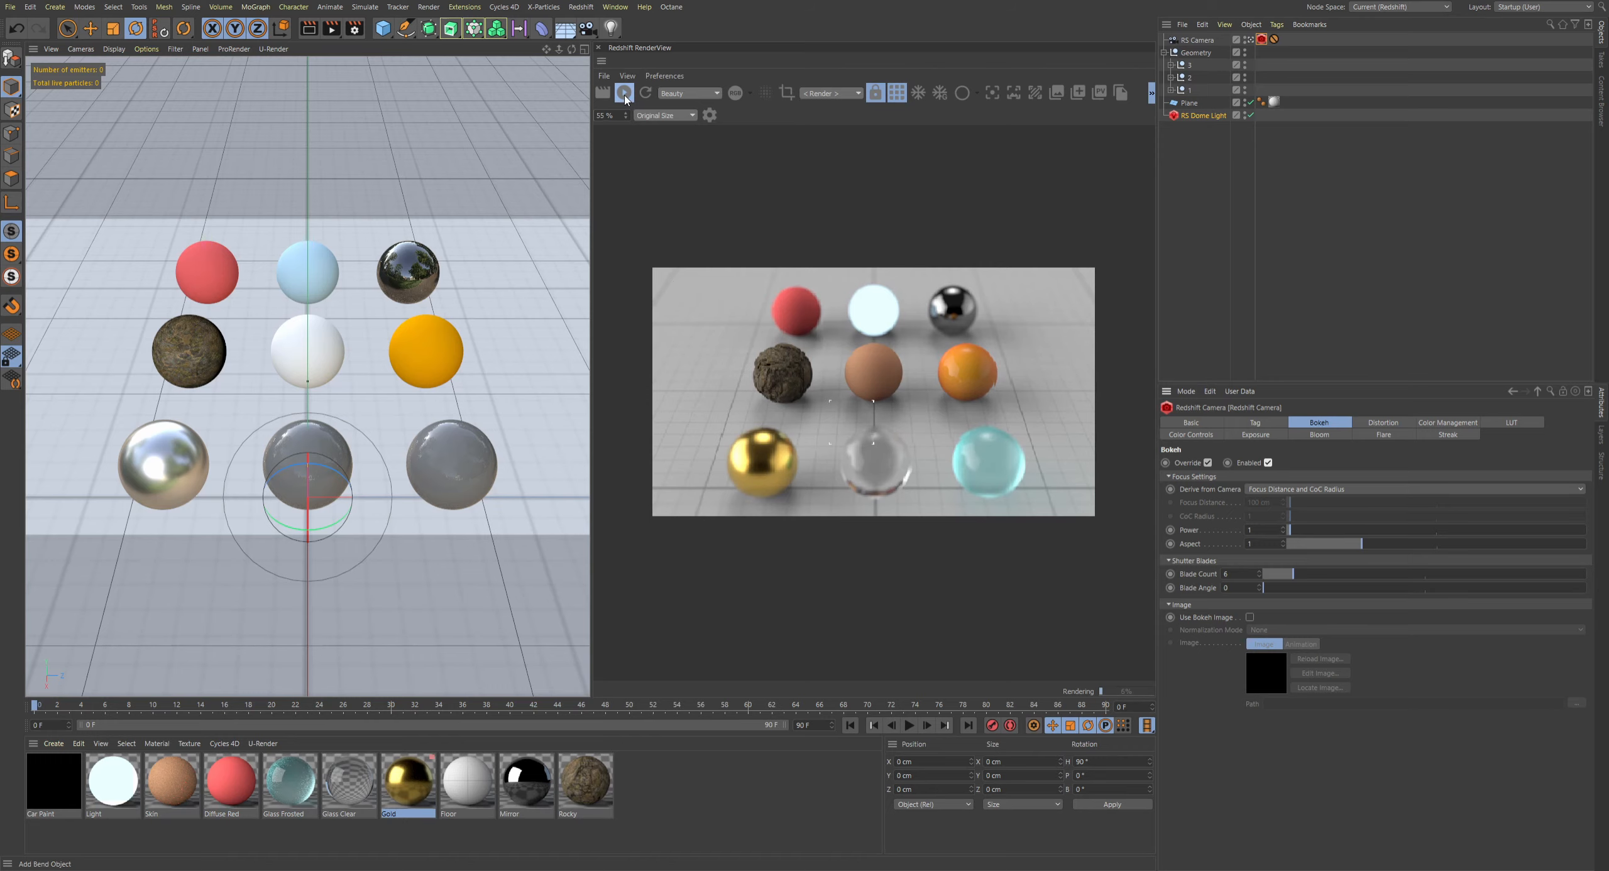
# Stop the live render, narrow the render view slightly and deselect all objects
pyautogui.click(602, 91)
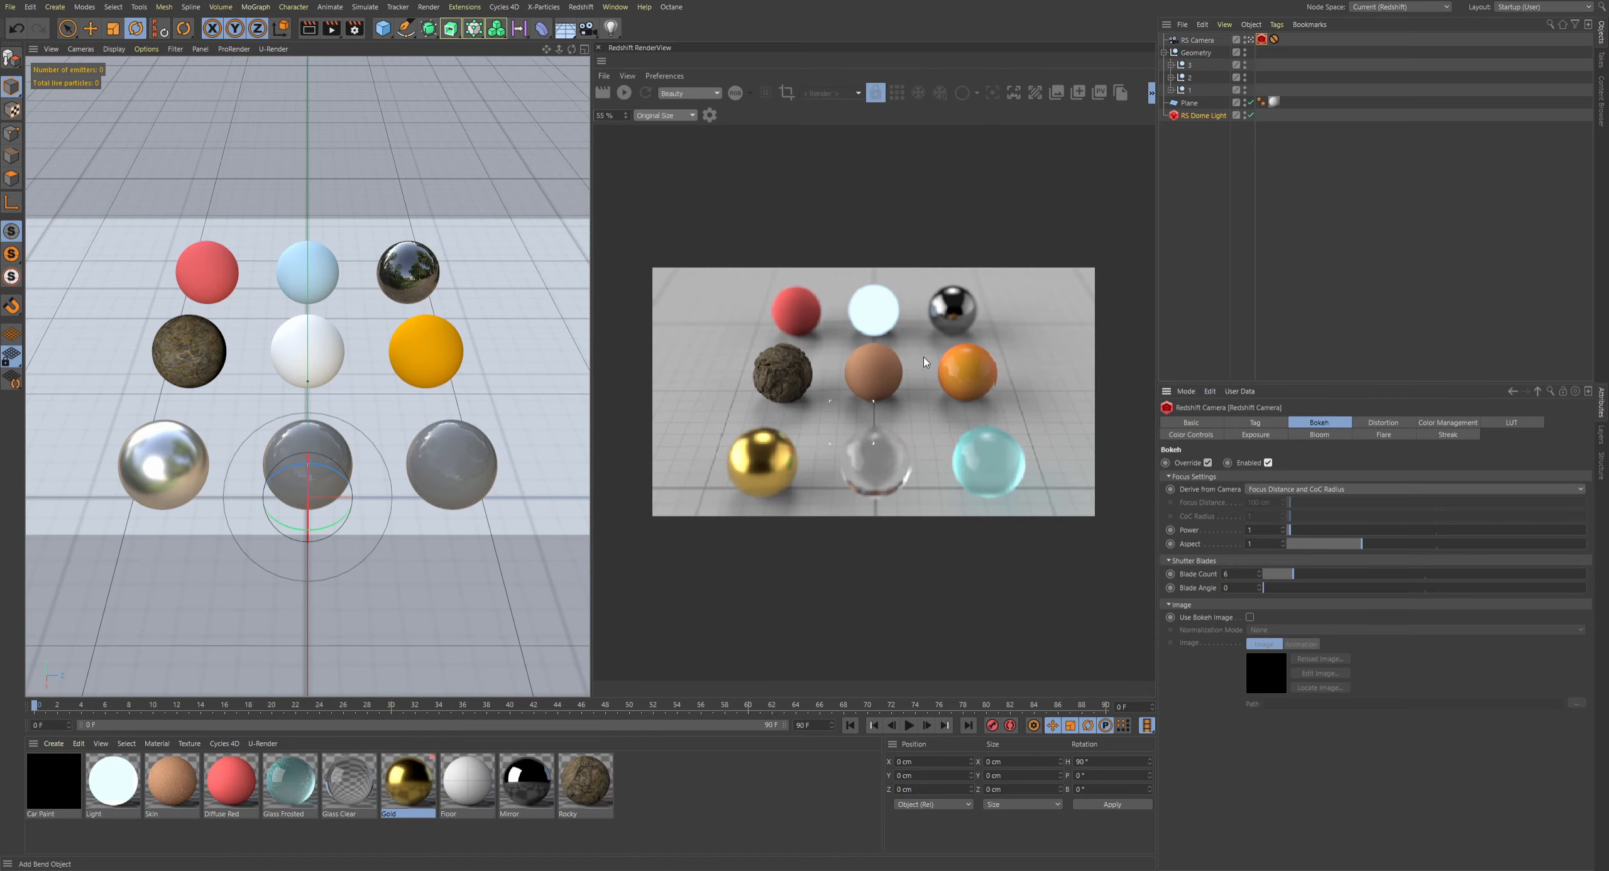
pyautogui.moveTo(593, 309); pyautogui.dragTo(629, 312)
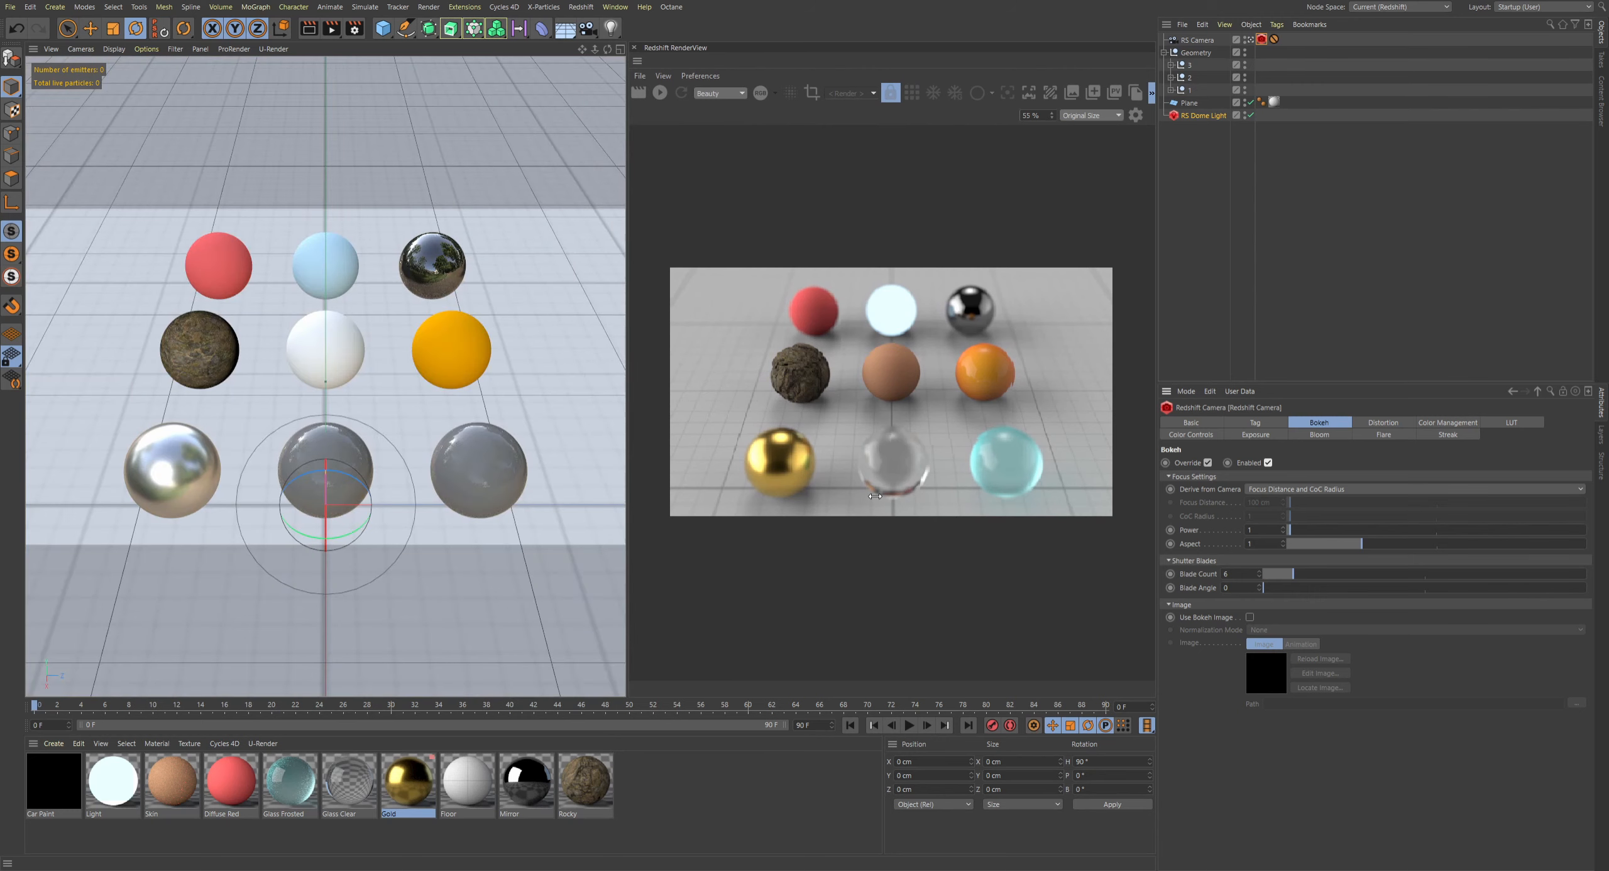
pyautogui.click(1251, 275)
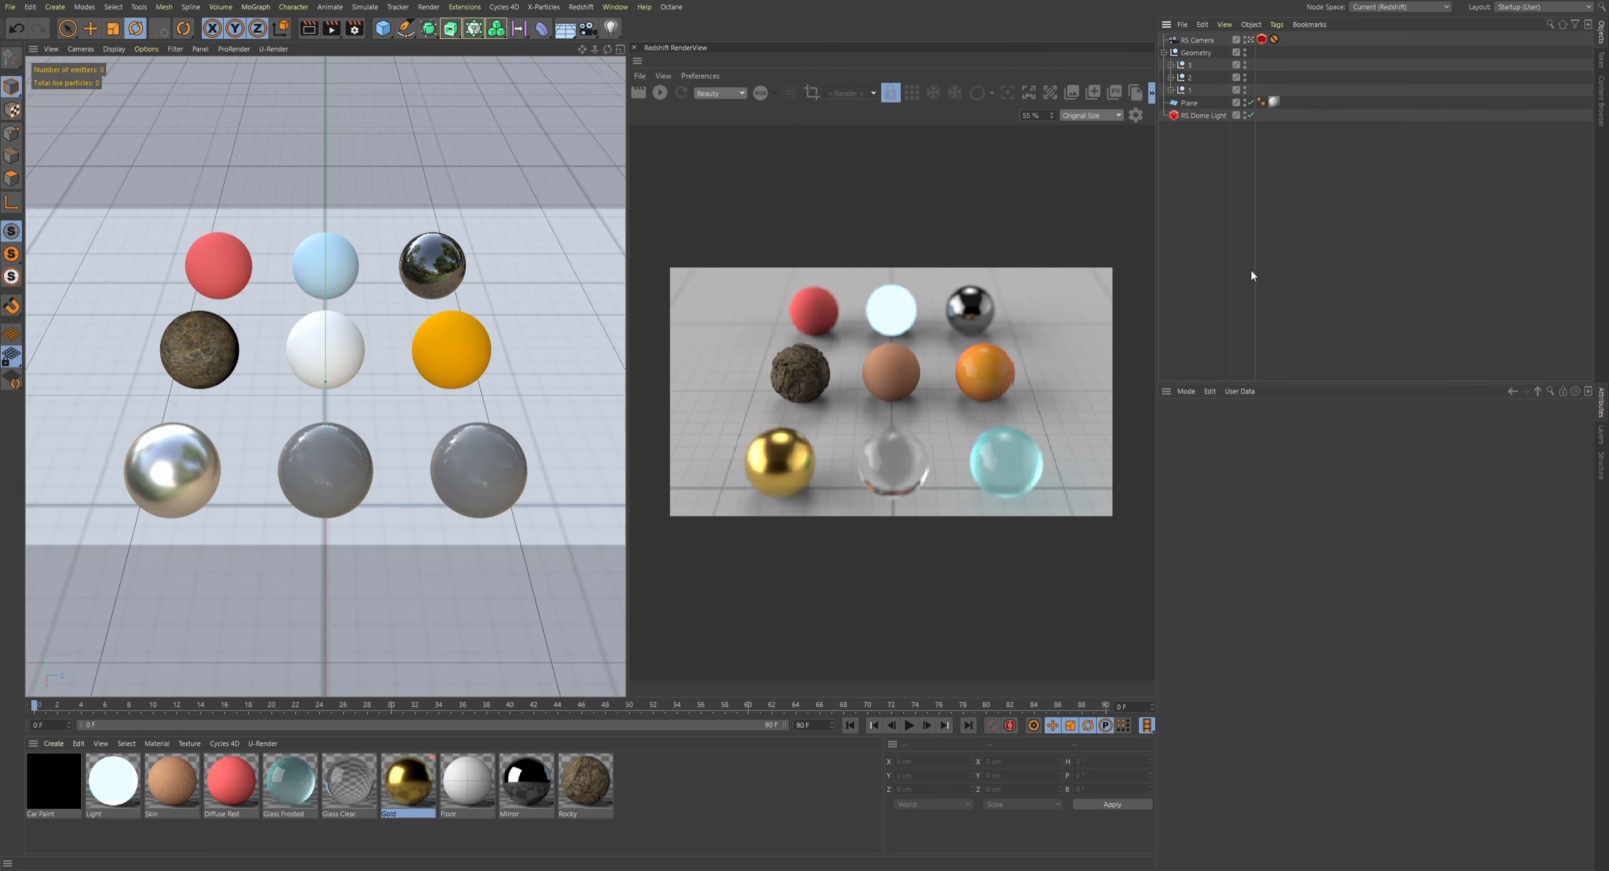
# Rename the existing render setting to I AM A REDSHIFT GOD
pyautogui.click(354, 29)
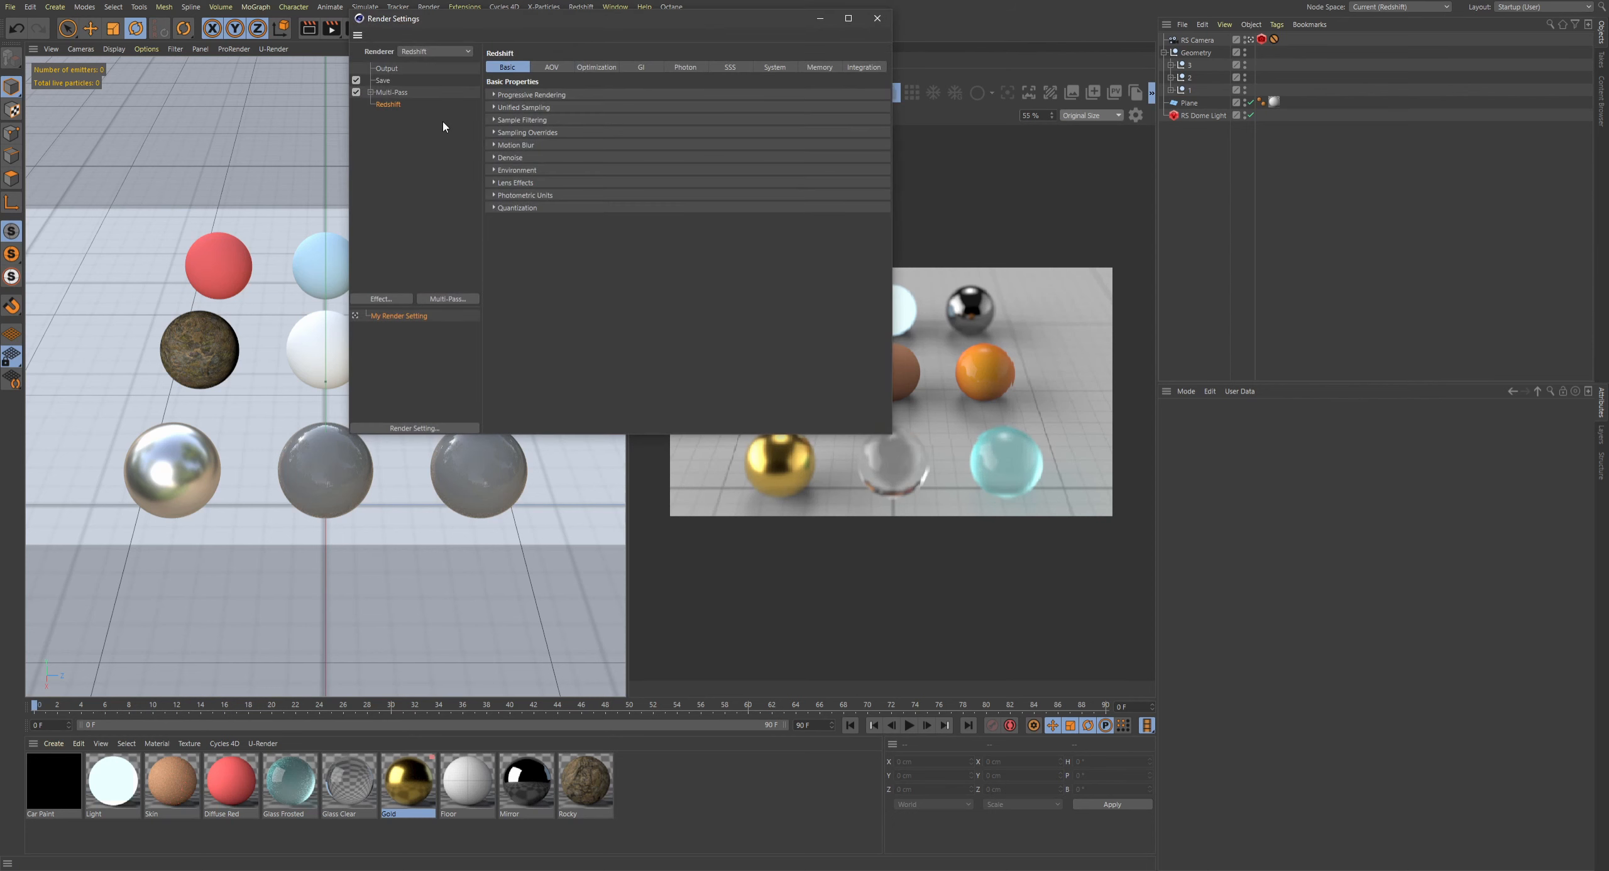
pyautogui.doubleClick(417, 317)
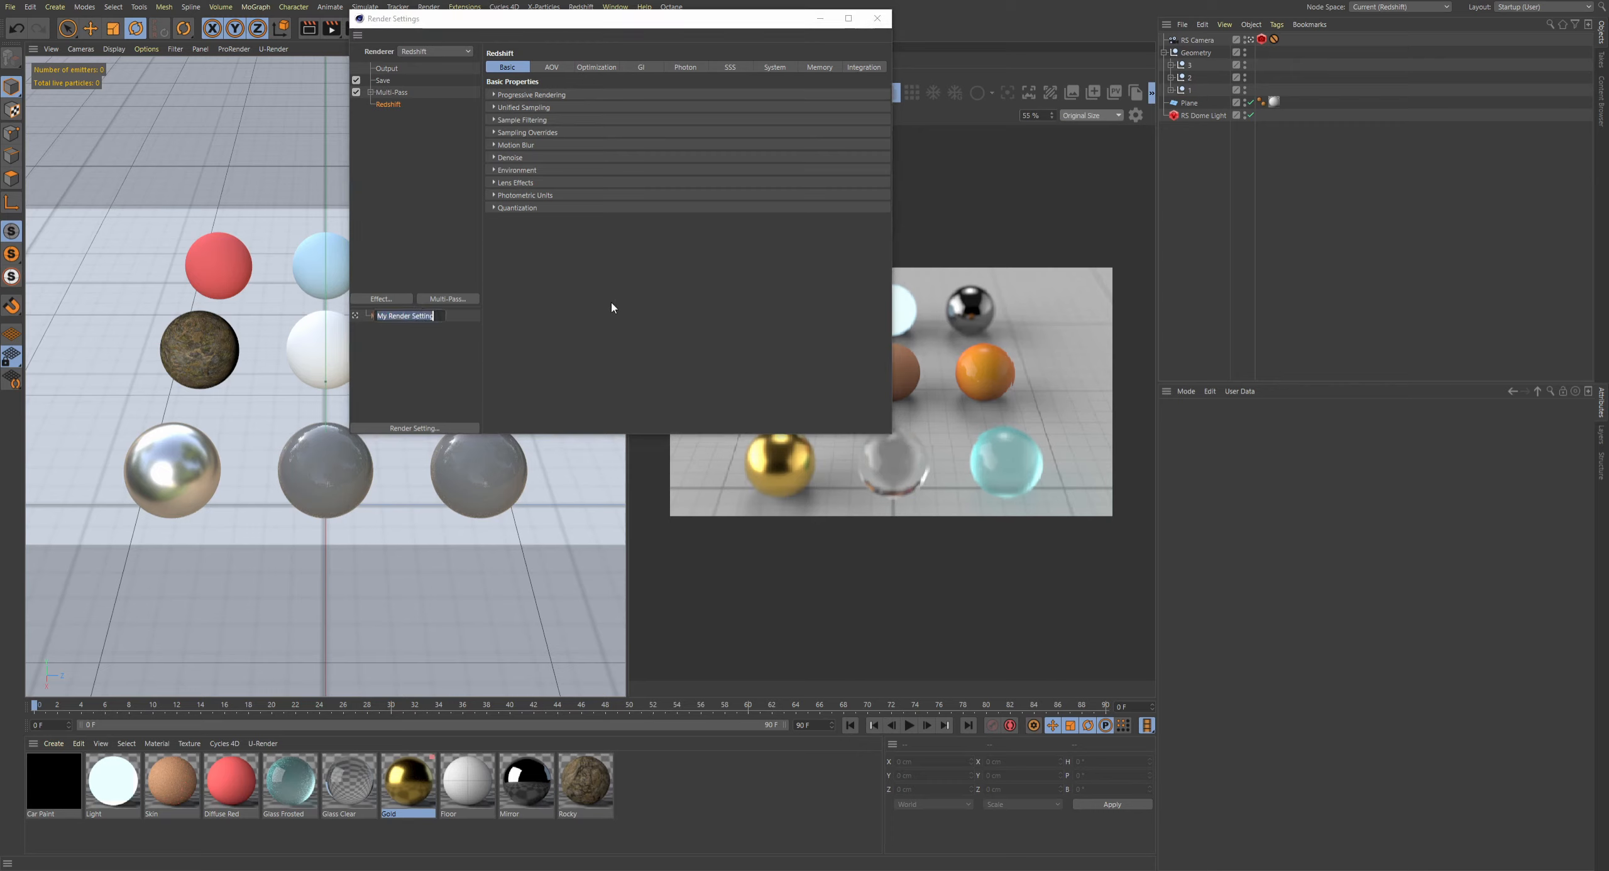
pyautogui.write('I AM A REDSHIFT GOD')
pyautogui.press('Return')
# Create a second render setting at the same level and name it I AM NOT GOOD AT REDSHIFT
pyautogui.keyDown('ctrl'); pyautogui.moveTo(412, 316); pyautogui.dragTo(417, 332); pyautogui.keyUp('ctrl')
pyautogui.rightClick(412, 331)
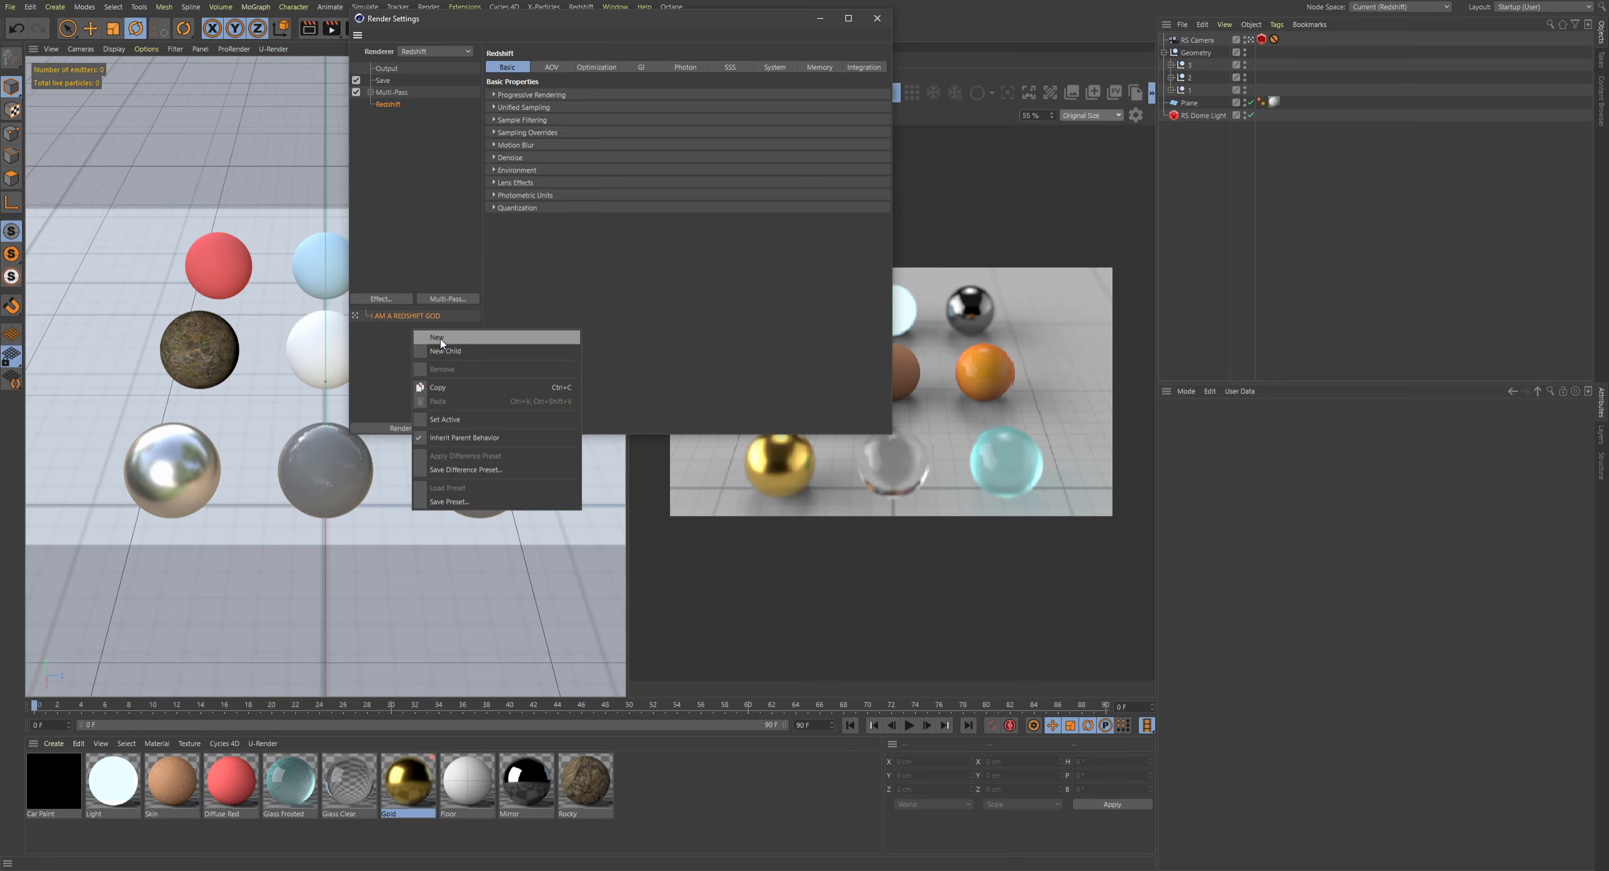
pyautogui.click(428, 340)
pyautogui.write('I AM')
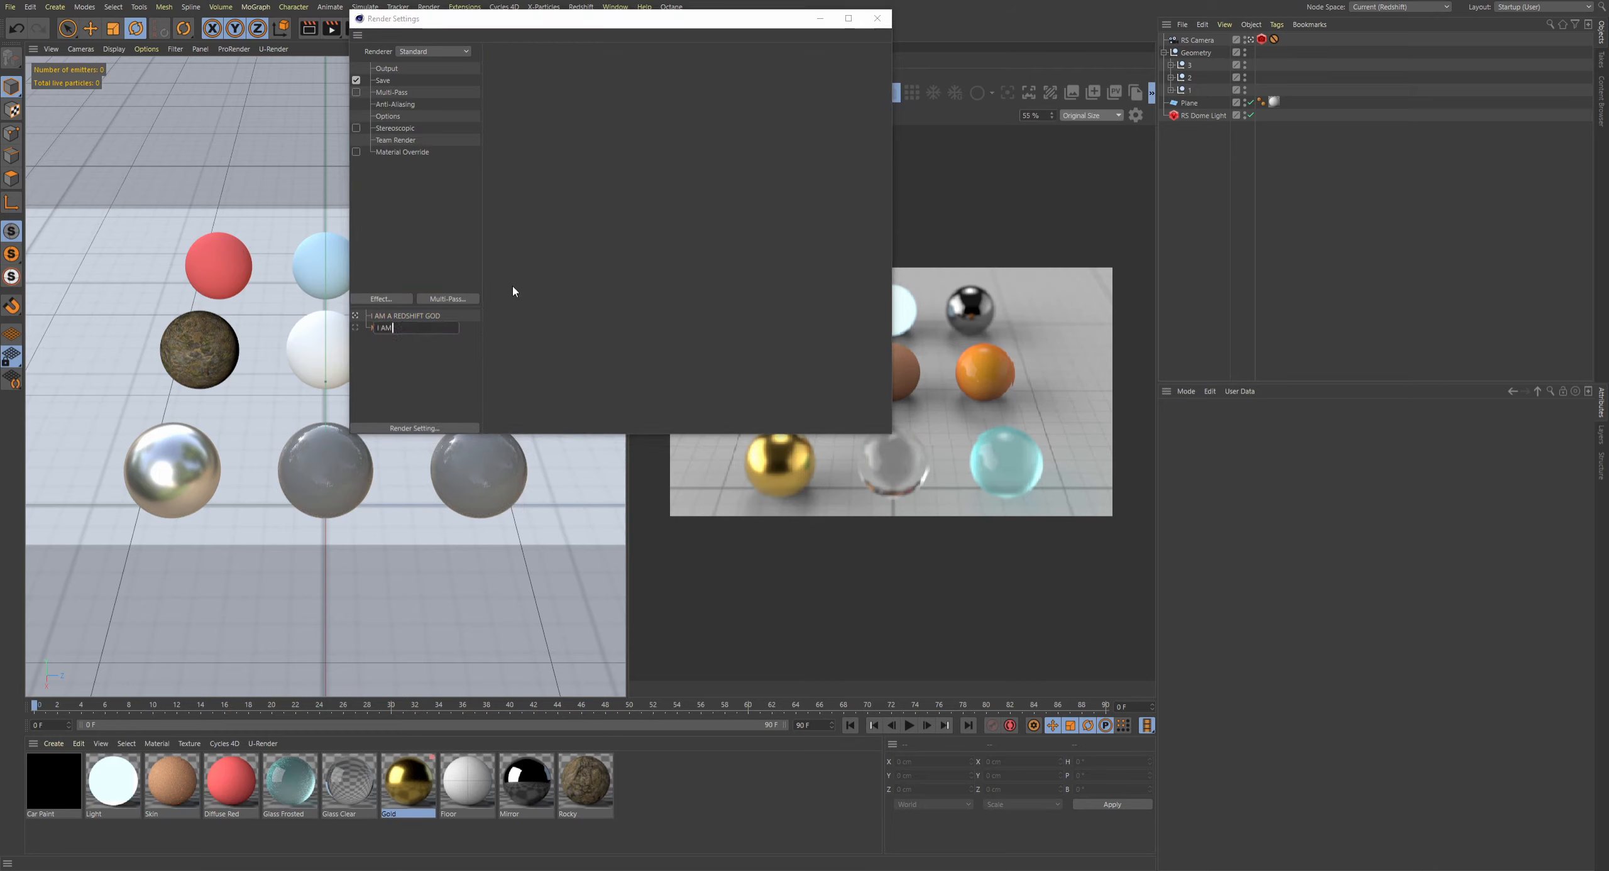
pyautogui.write(' NOT GOOD AT REDSHIFT')
pyautogui.press('Return')
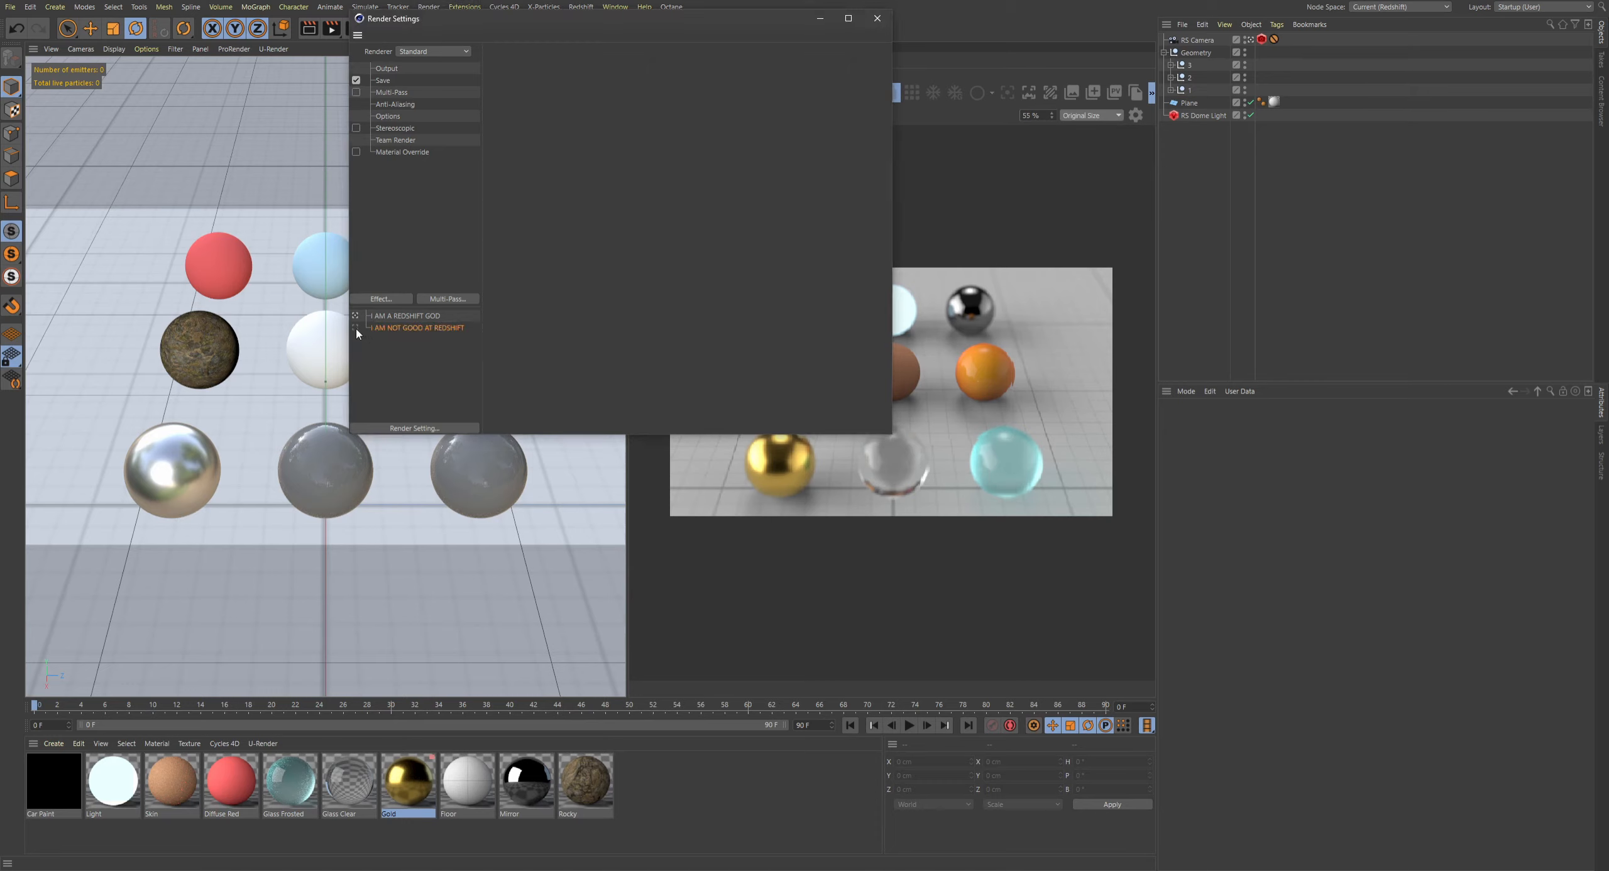
# Activate the second render setting with the Redshift renderer and run the live render in Fit Window display mode
pyautogui.click(355, 328)
pyautogui.moveTo(602, 14); pyautogui.dragTo(316, 84)
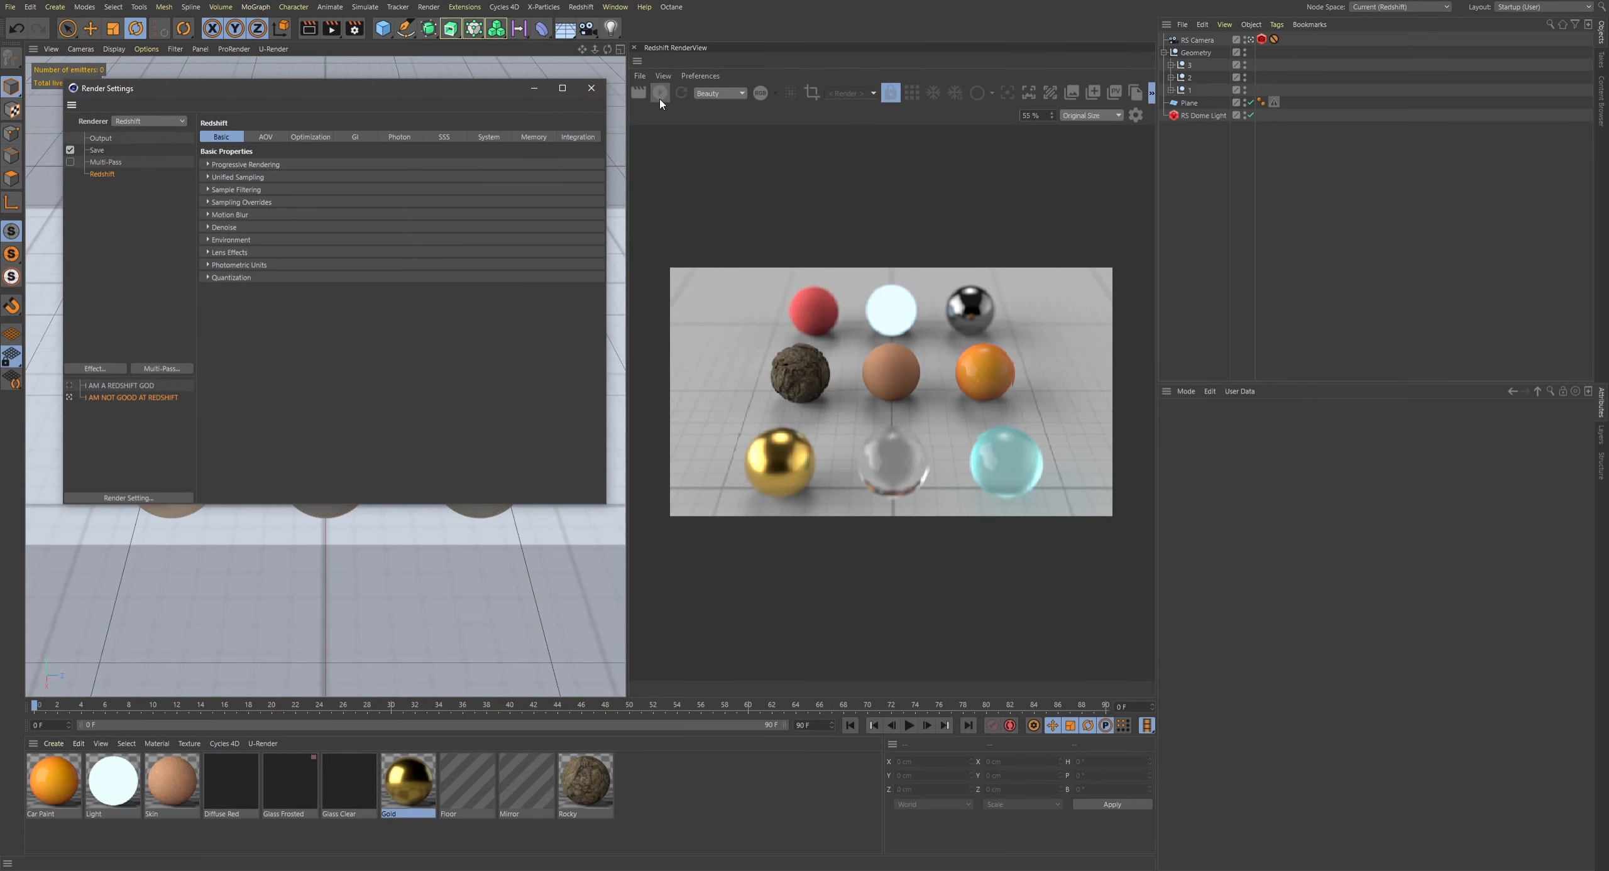
pyautogui.click(660, 98)
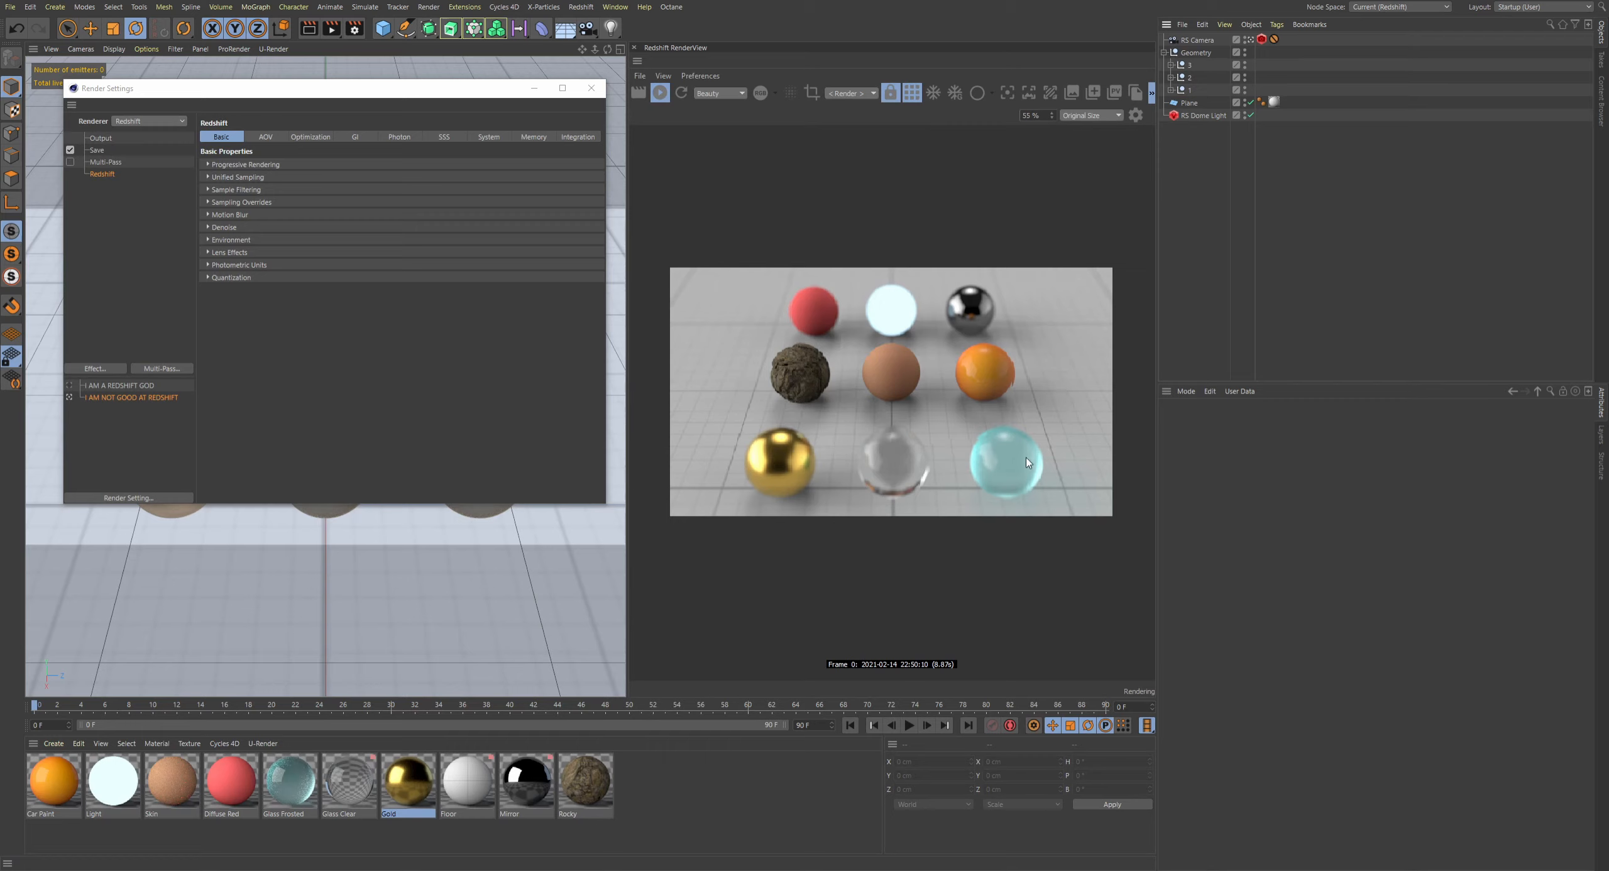
pyautogui.click(1084, 117)
pyautogui.click(1097, 143)
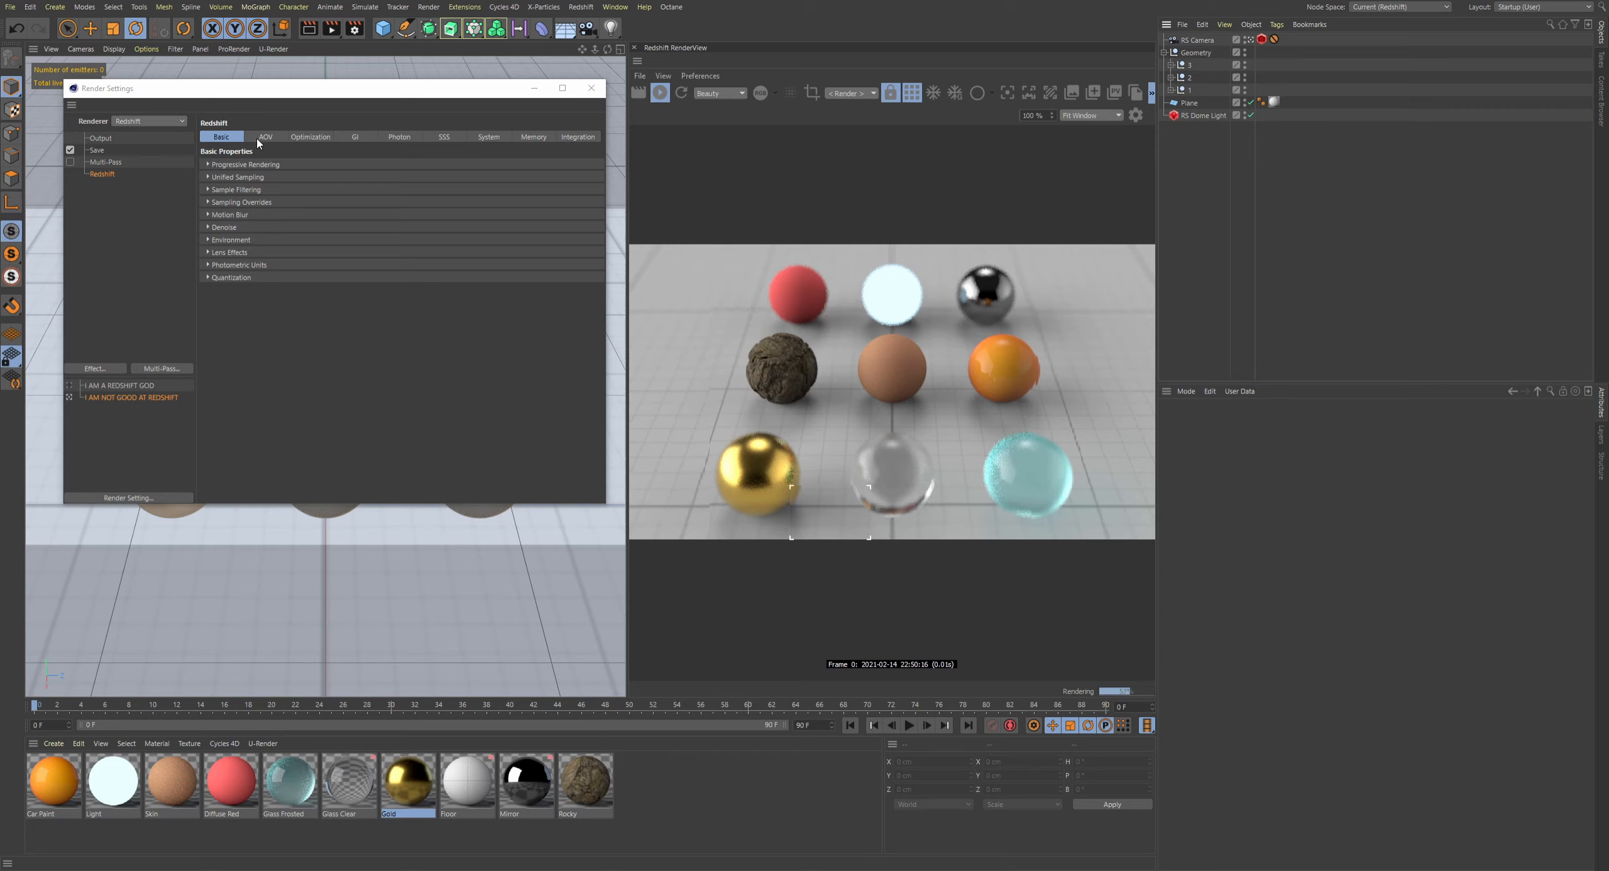
# Enable Automatic Sampling in the experimental options of the Redshift system settings
pyautogui.click(489, 137)
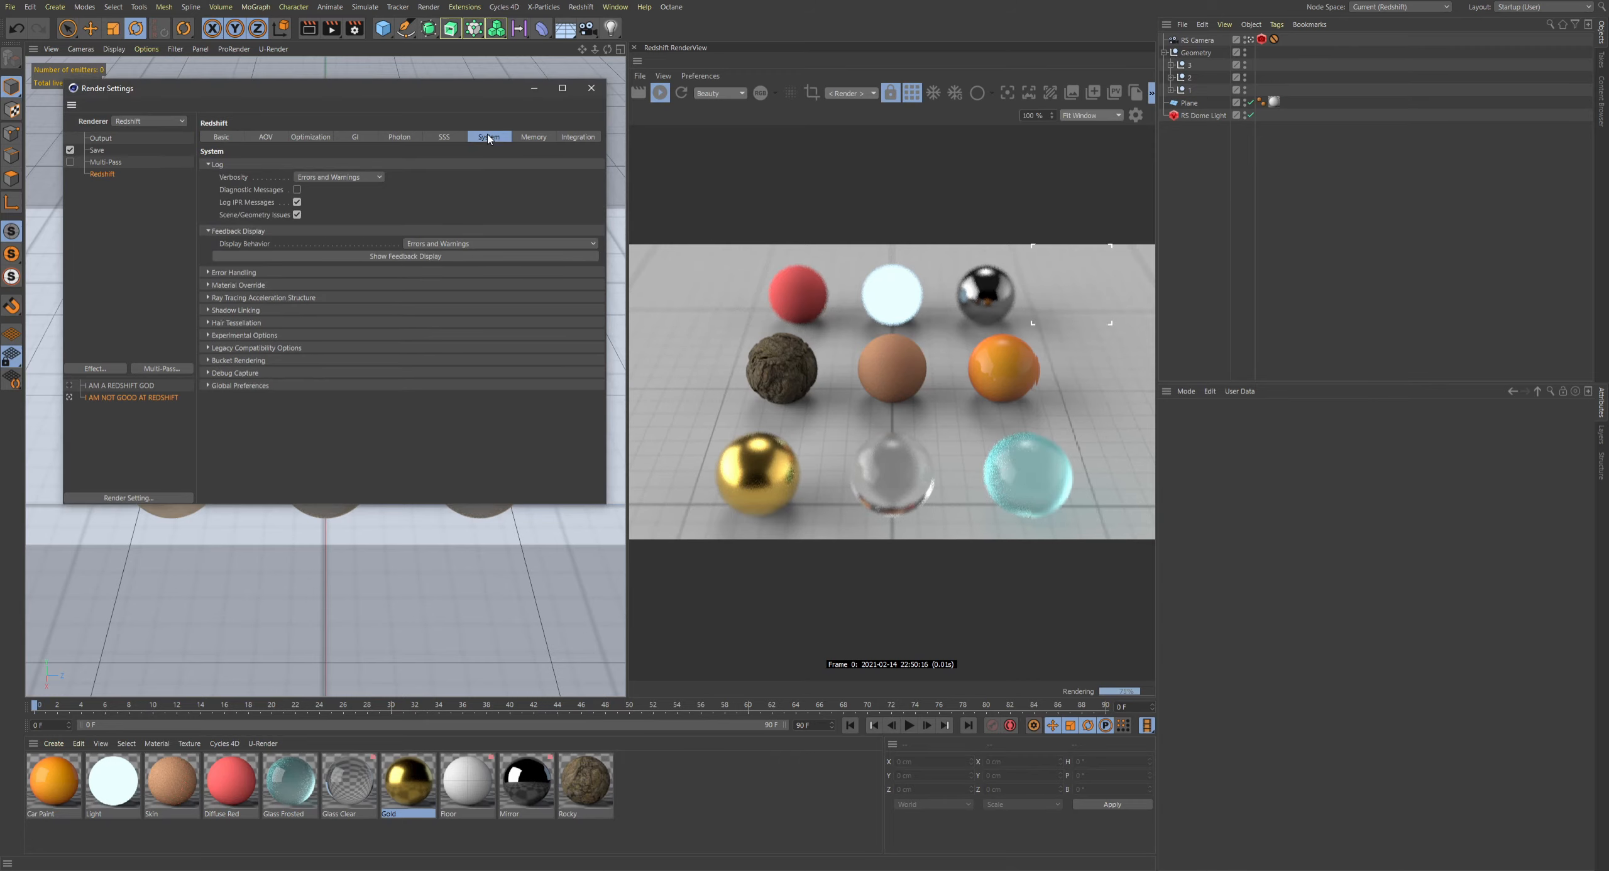
pyautogui.click(244, 163)
pyautogui.click(222, 177)
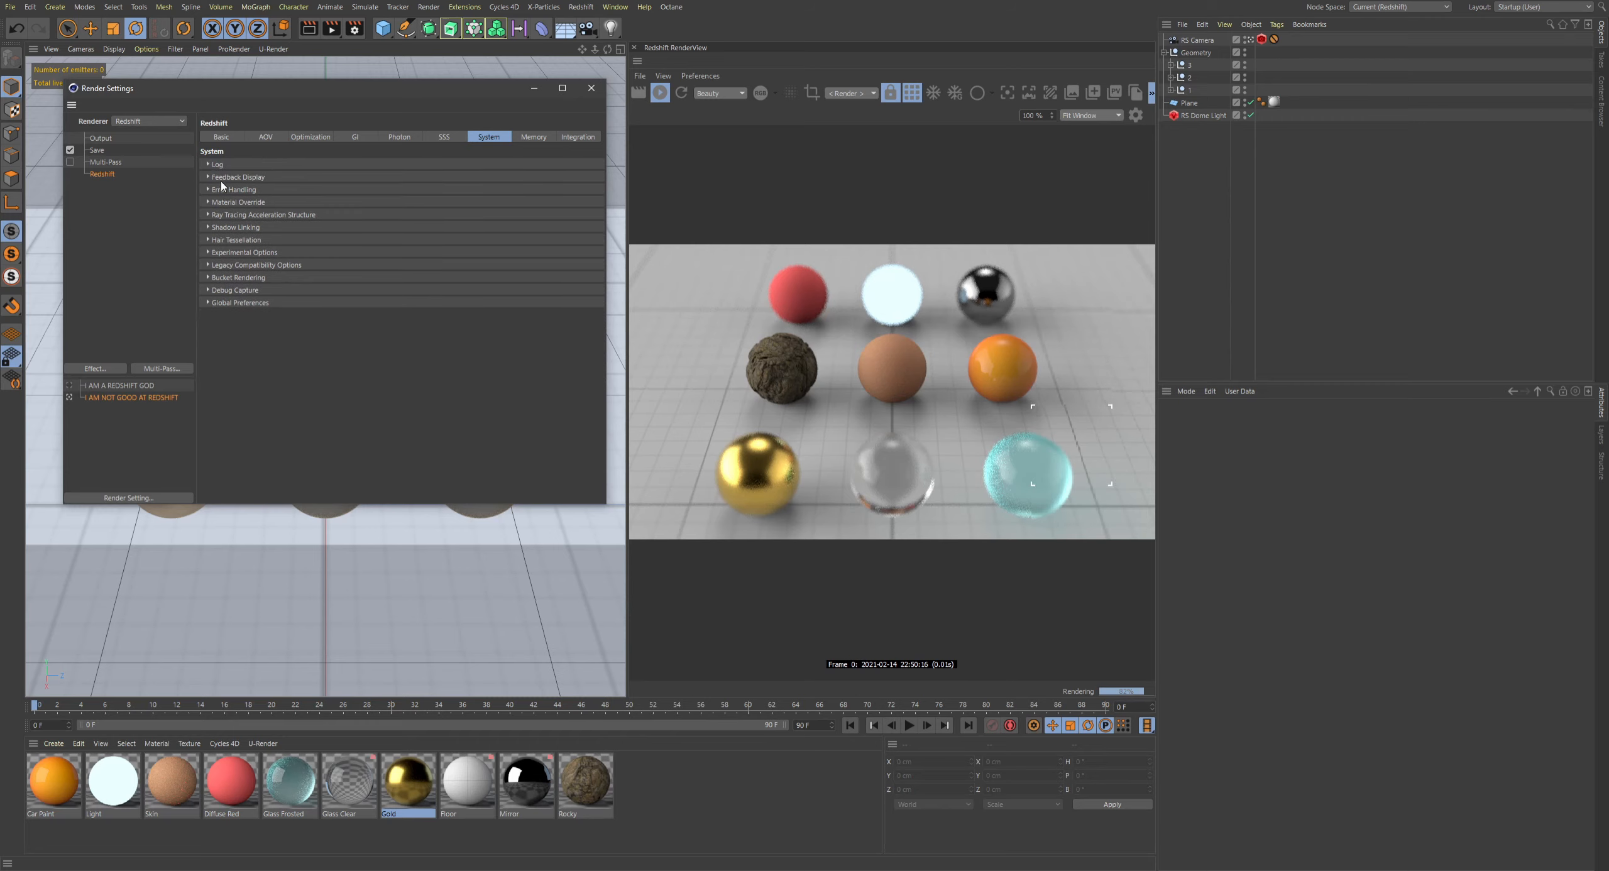
pyautogui.click(233, 253)
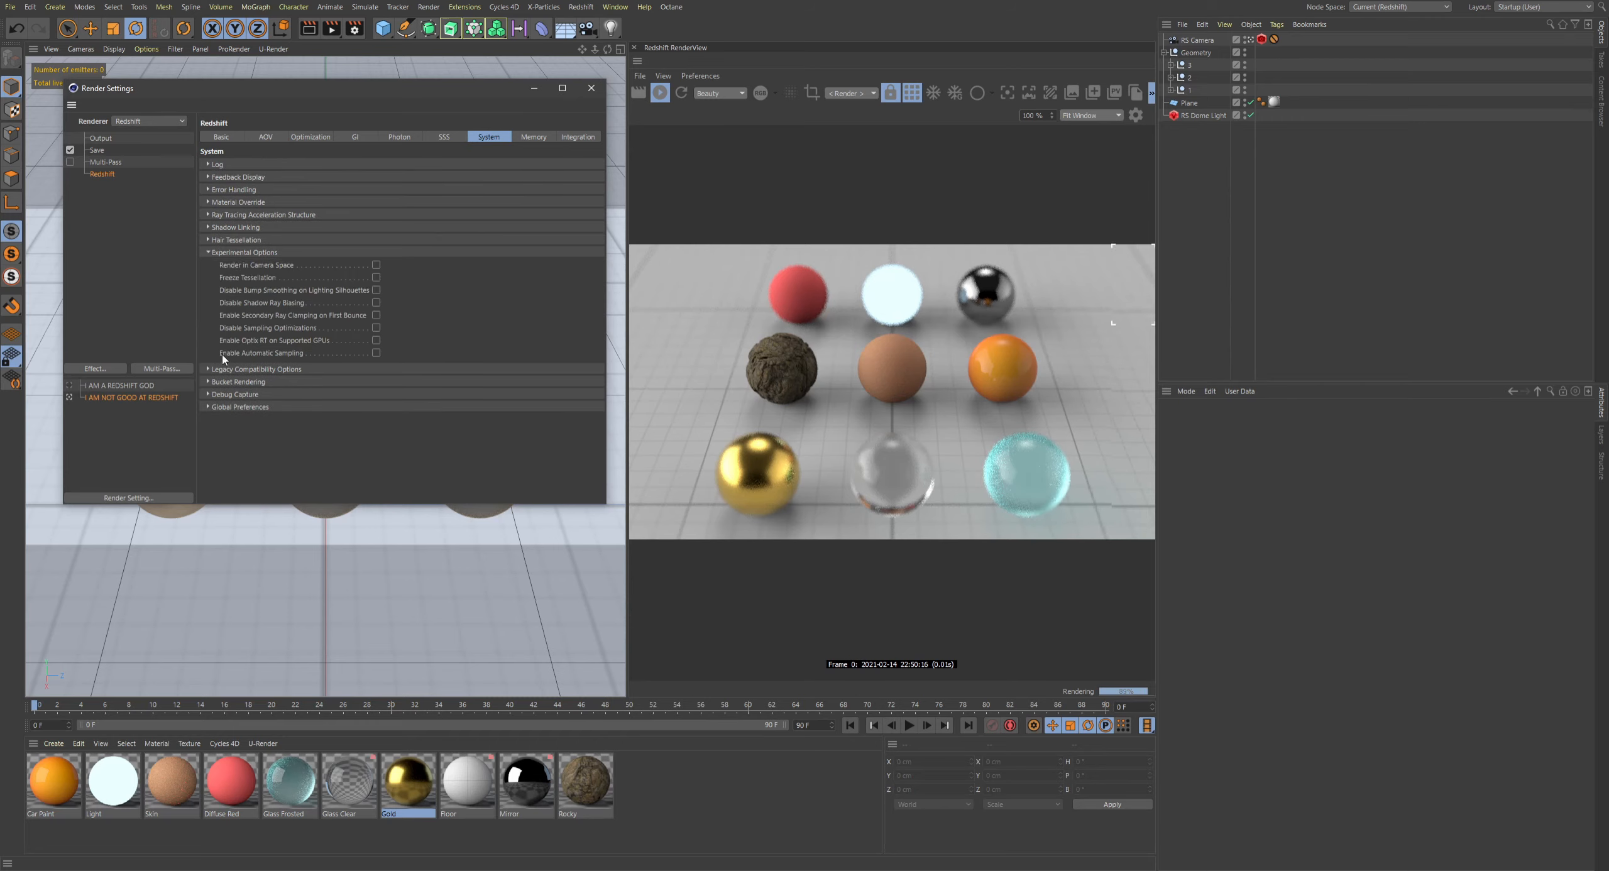
pyautogui.click(377, 353)
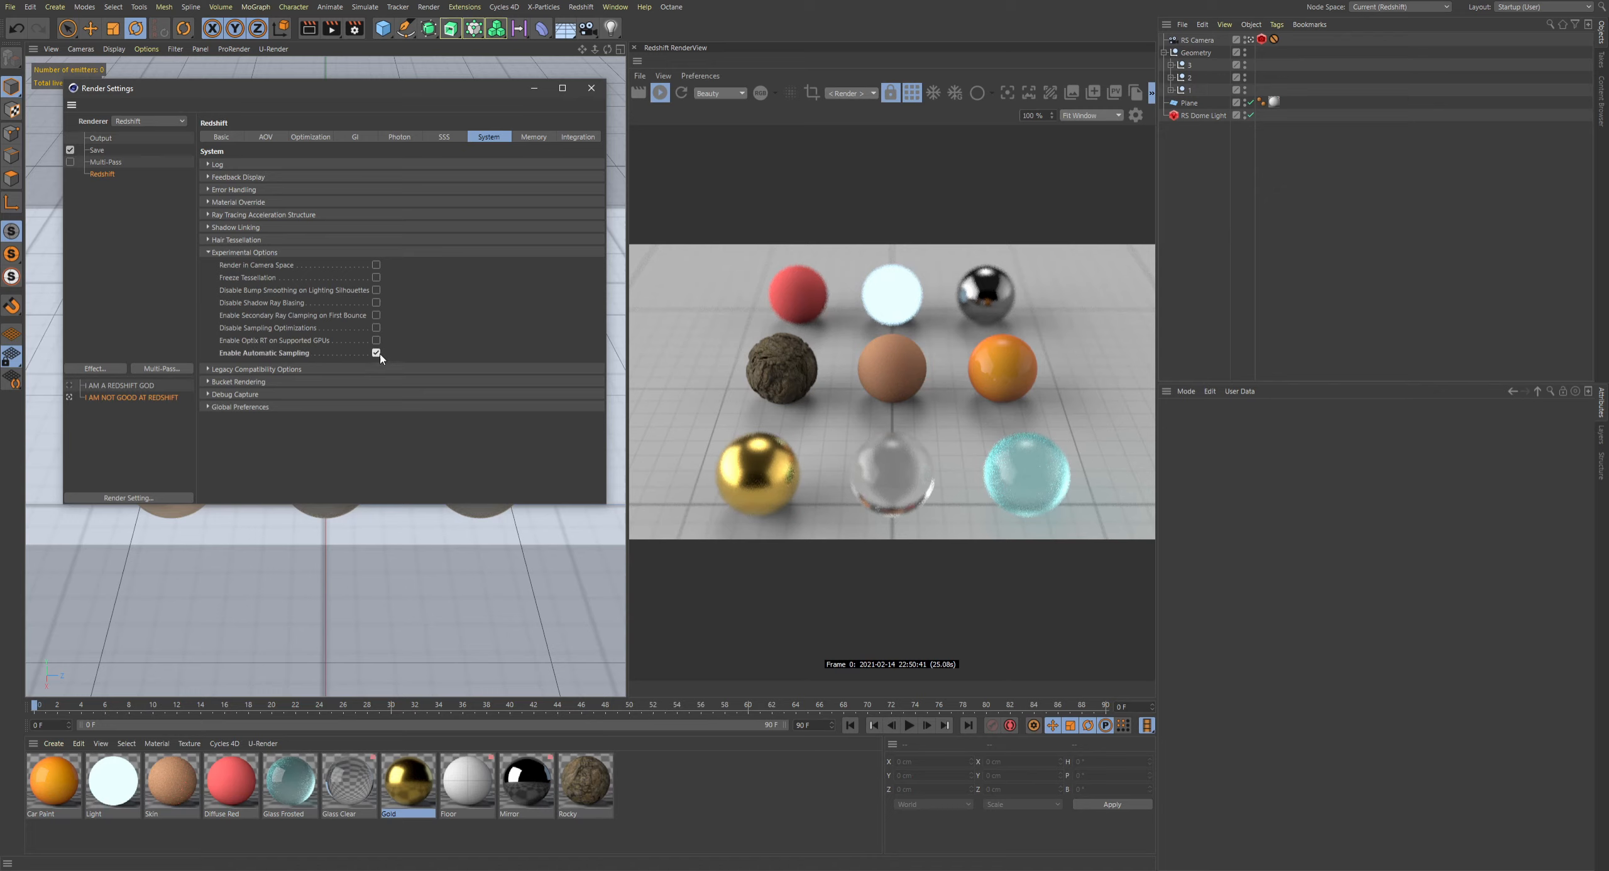
pyautogui.click(237, 253)
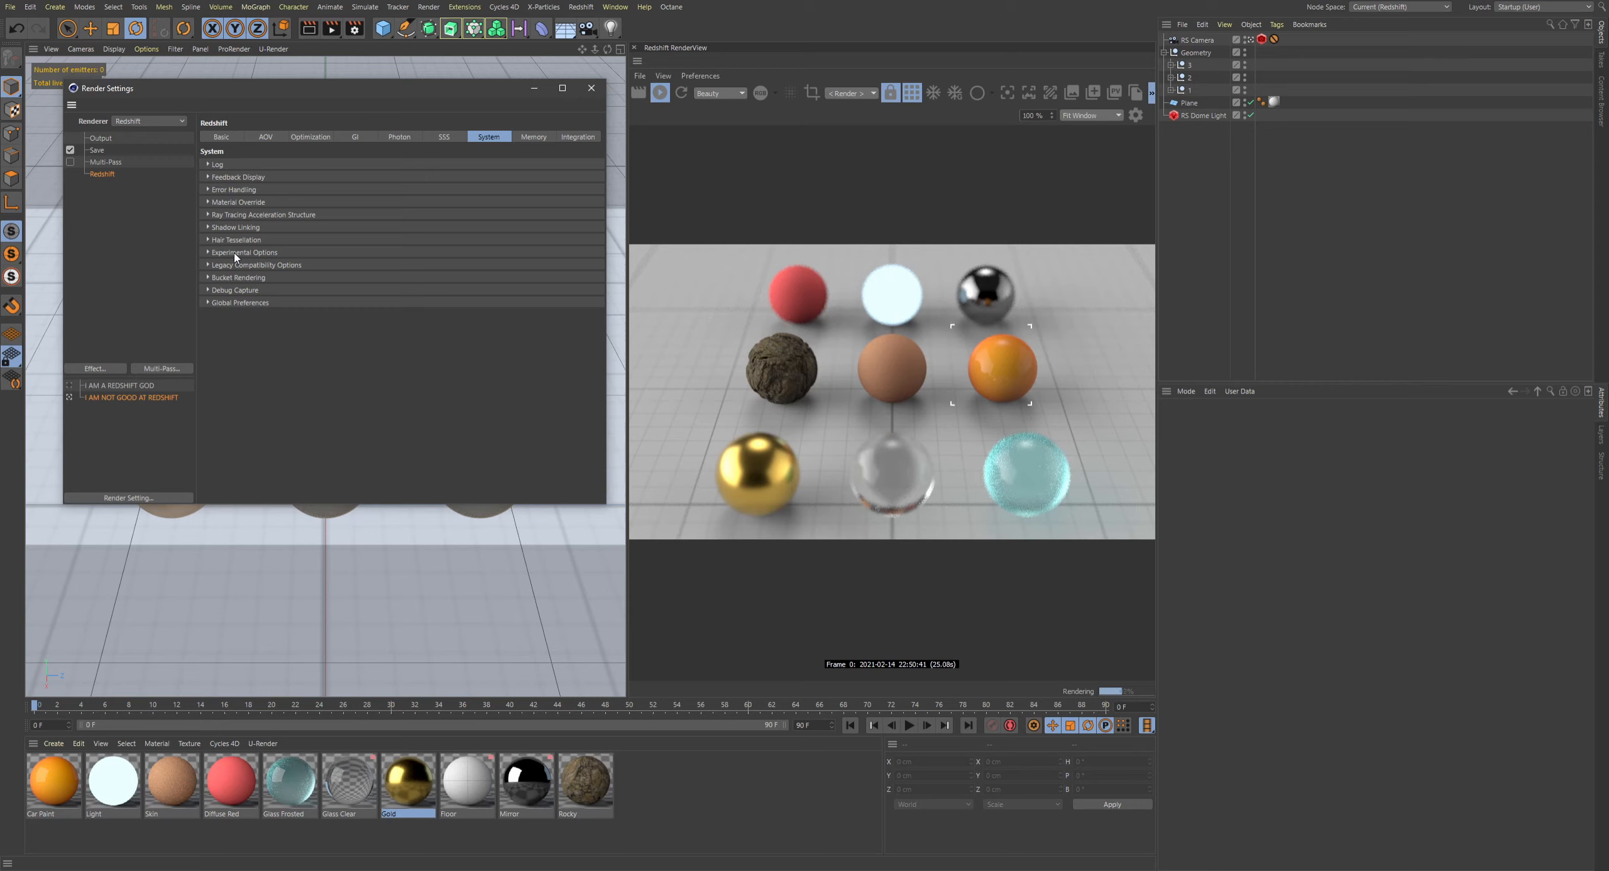
# Review the Unified Sampling, Sample Filtering and Sampling Overrides groups in the basic Redshift settings
pyautogui.click(221, 137)
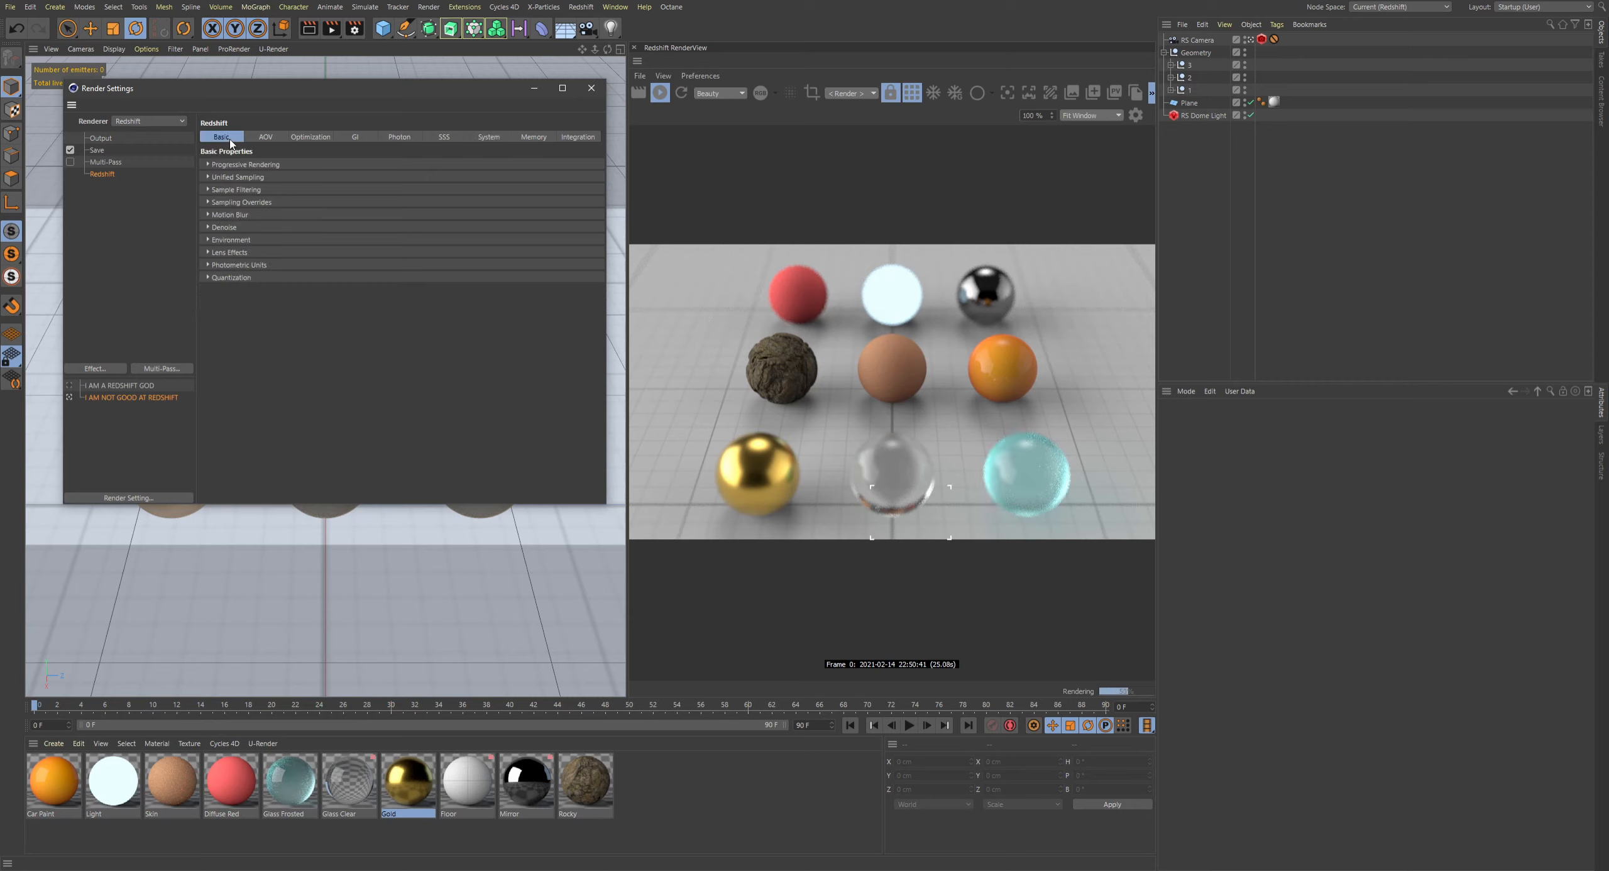
pyautogui.click(238, 178)
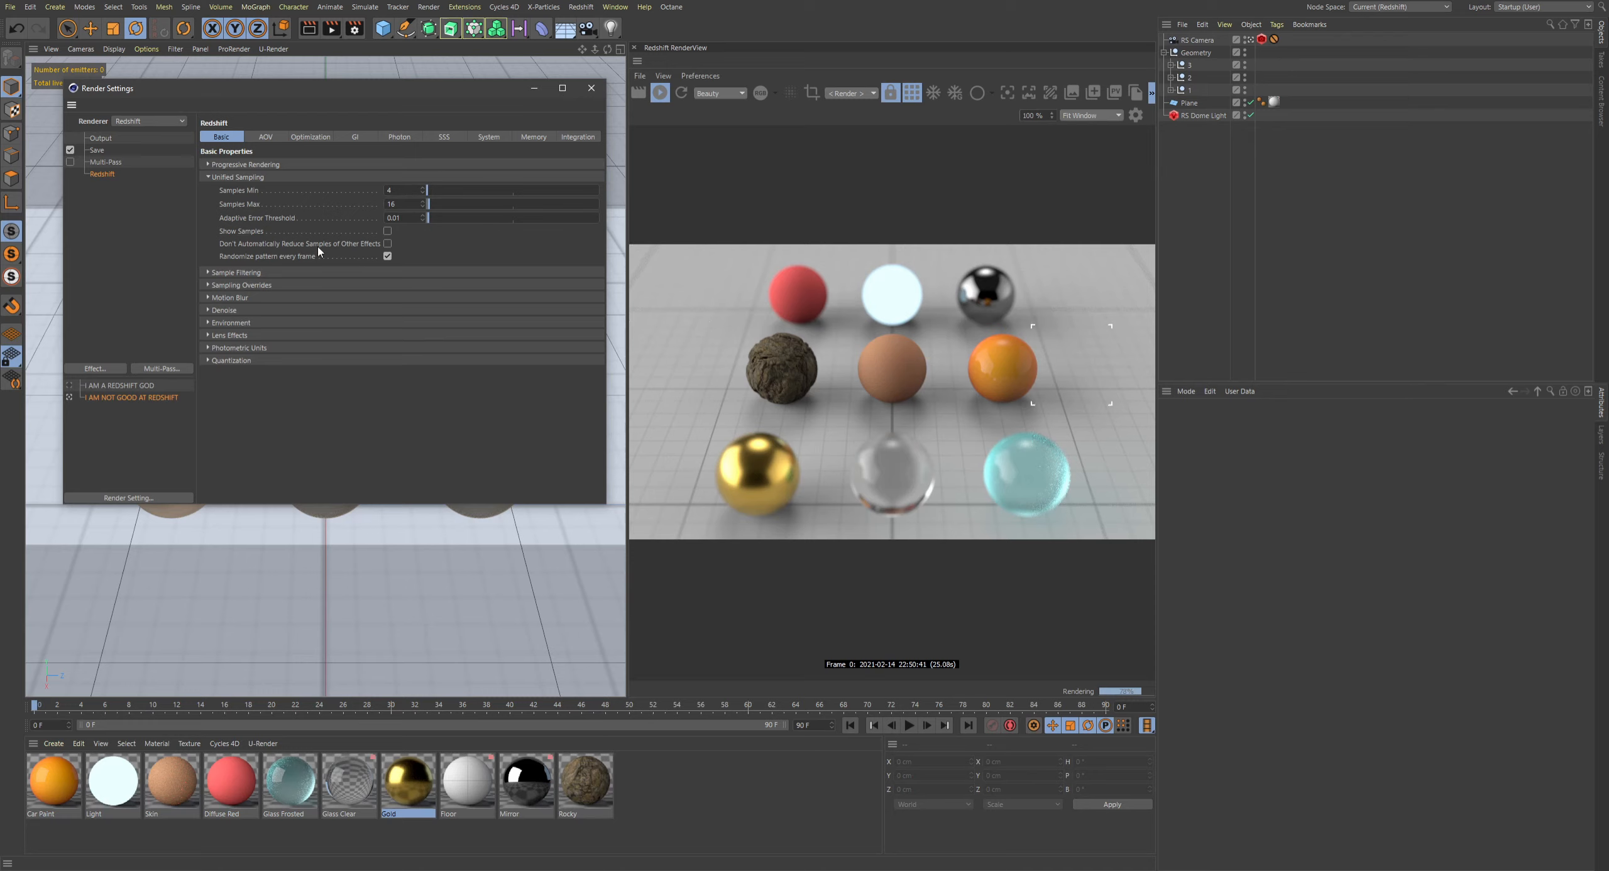
pyautogui.click(240, 273)
pyautogui.click(239, 274)
pyautogui.click(247, 286)
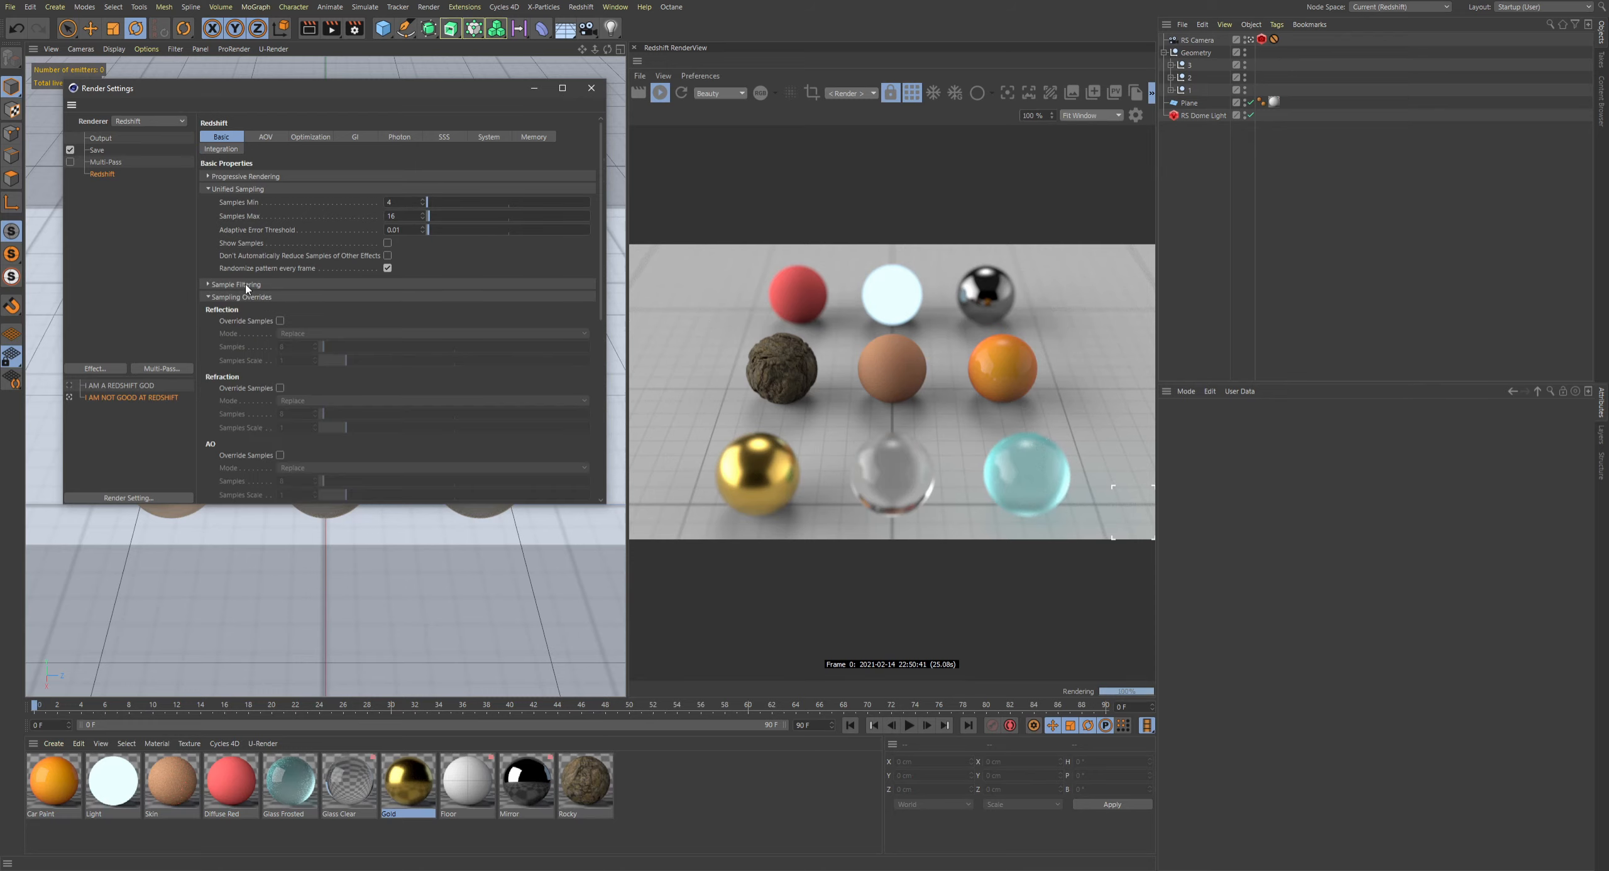
pyautogui.click(305, 298)
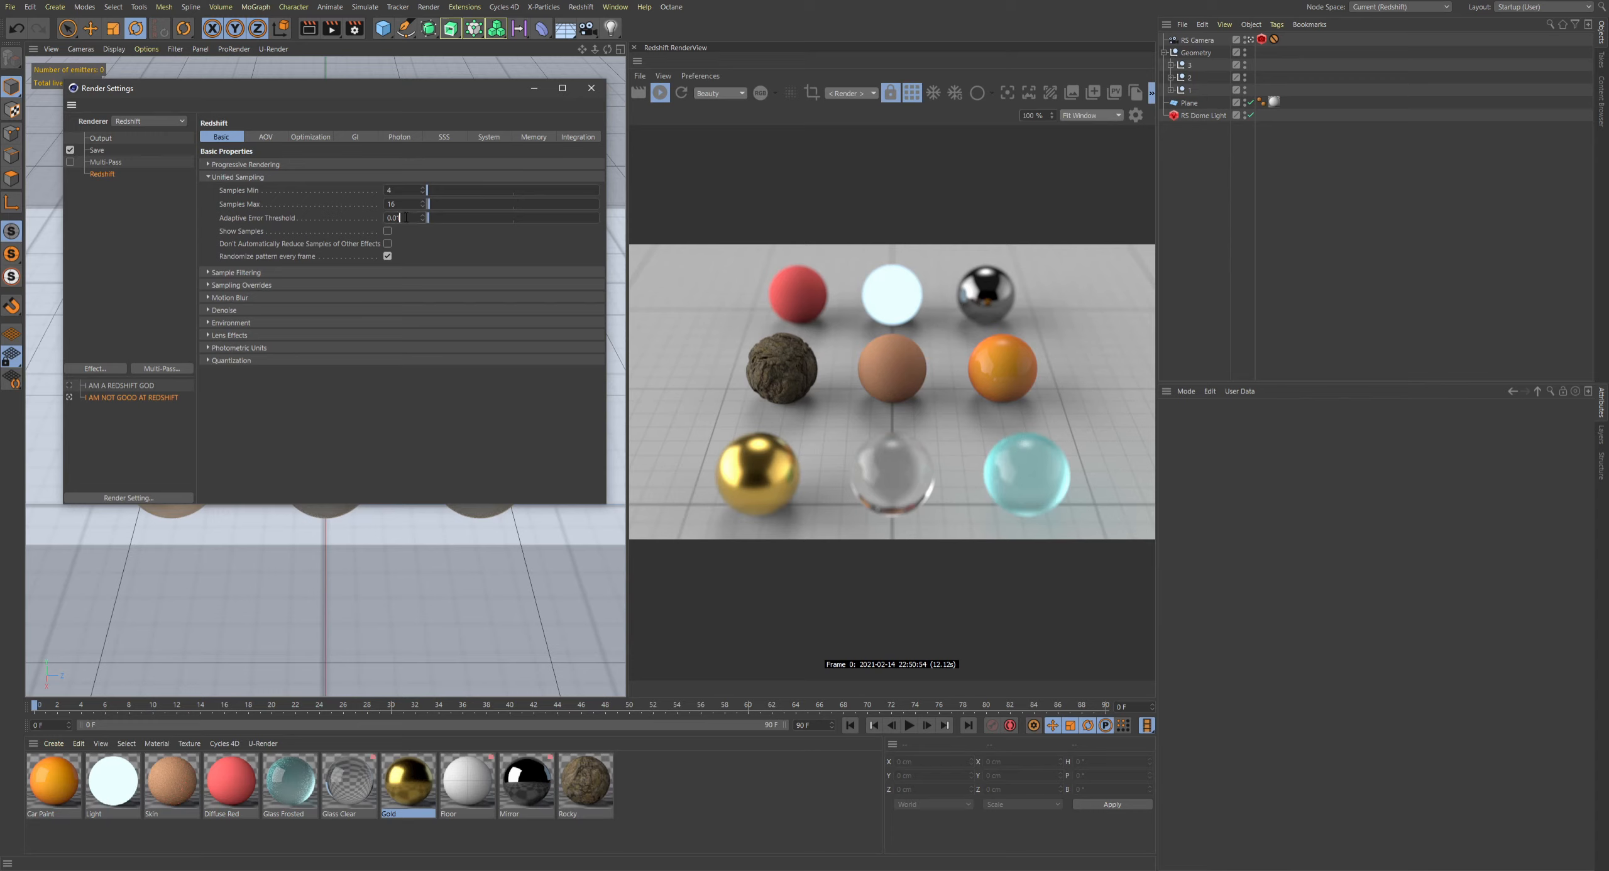
# Set the unified sampling Adaptive Error Threshold to 0.5
pyautogui.press('BackSpace')
pyautogui.press('BackSpace')
pyautogui.press('BackSpace')
pyautogui.press('BackSpace')
pyautogui.write('.5')
pyautogui.press('Return')
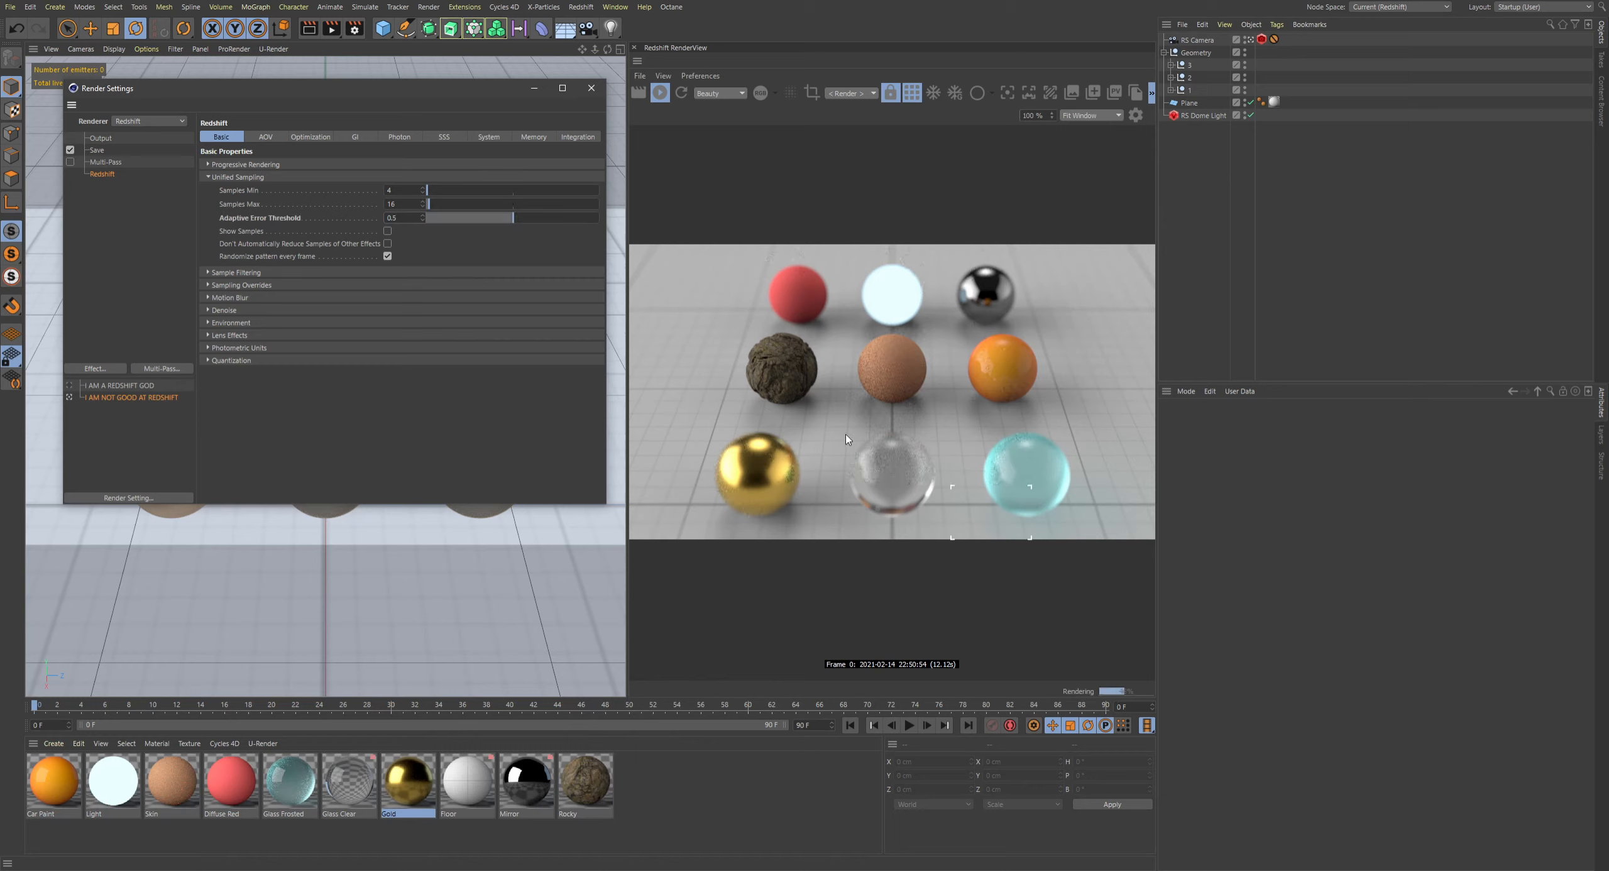
# Set the unified sampling Adaptive Error Threshold back to 0.01
pyautogui.press('BackSpace')
pyautogui.write('01')
pyautogui.press('Return')
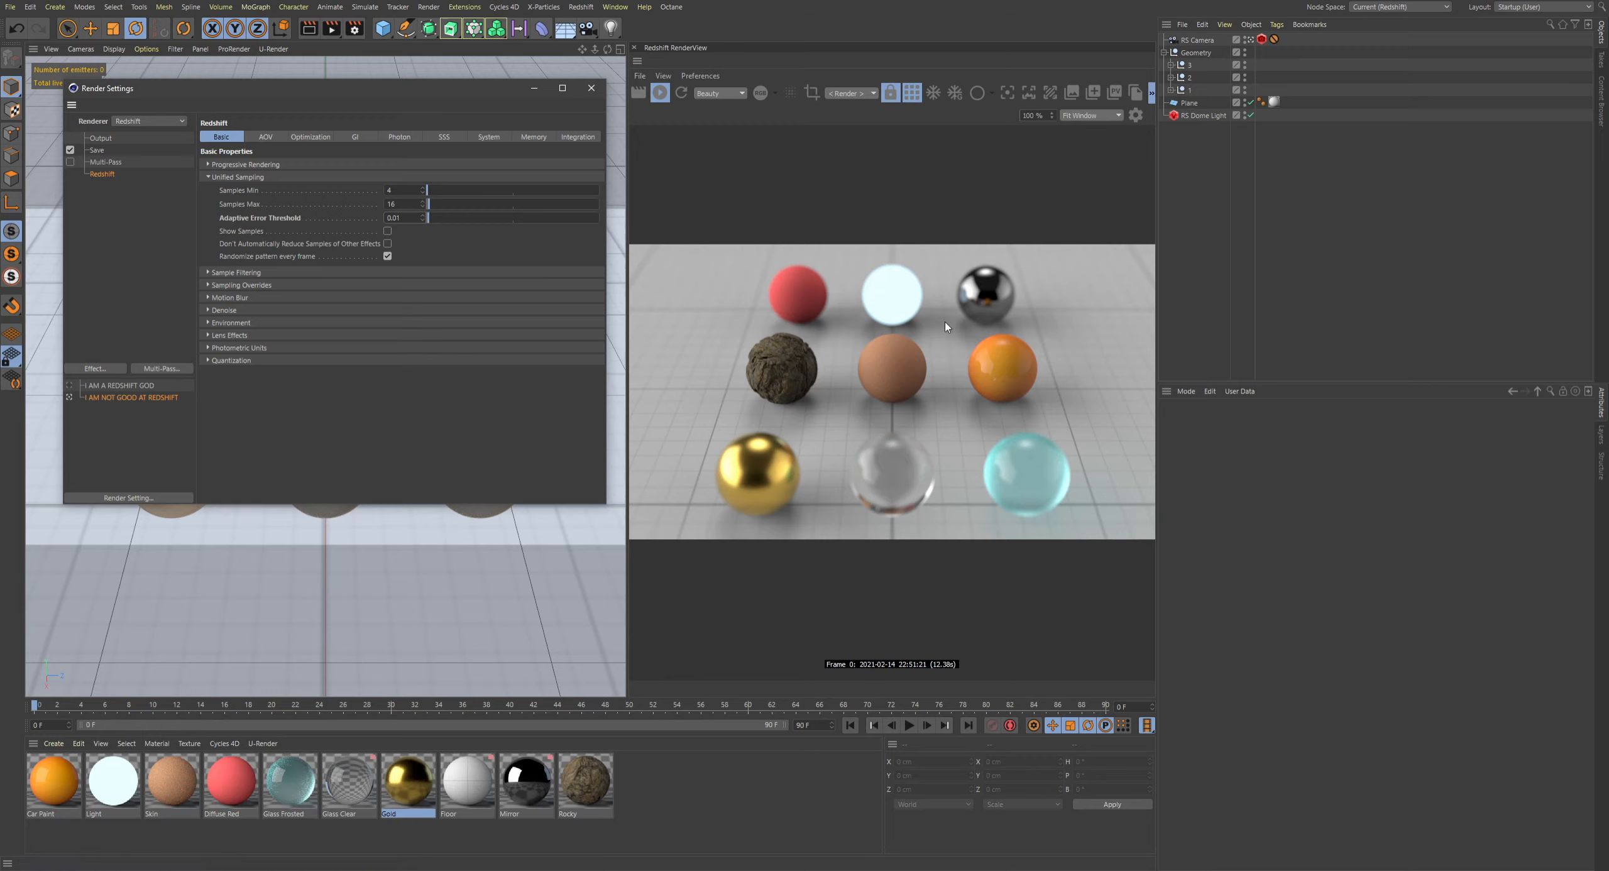
# Turn off Automatic Sampling in the experimental system options and return to the basic Redshift settings with all groups collapsed
pyautogui.click(255, 179)
pyautogui.click(260, 203)
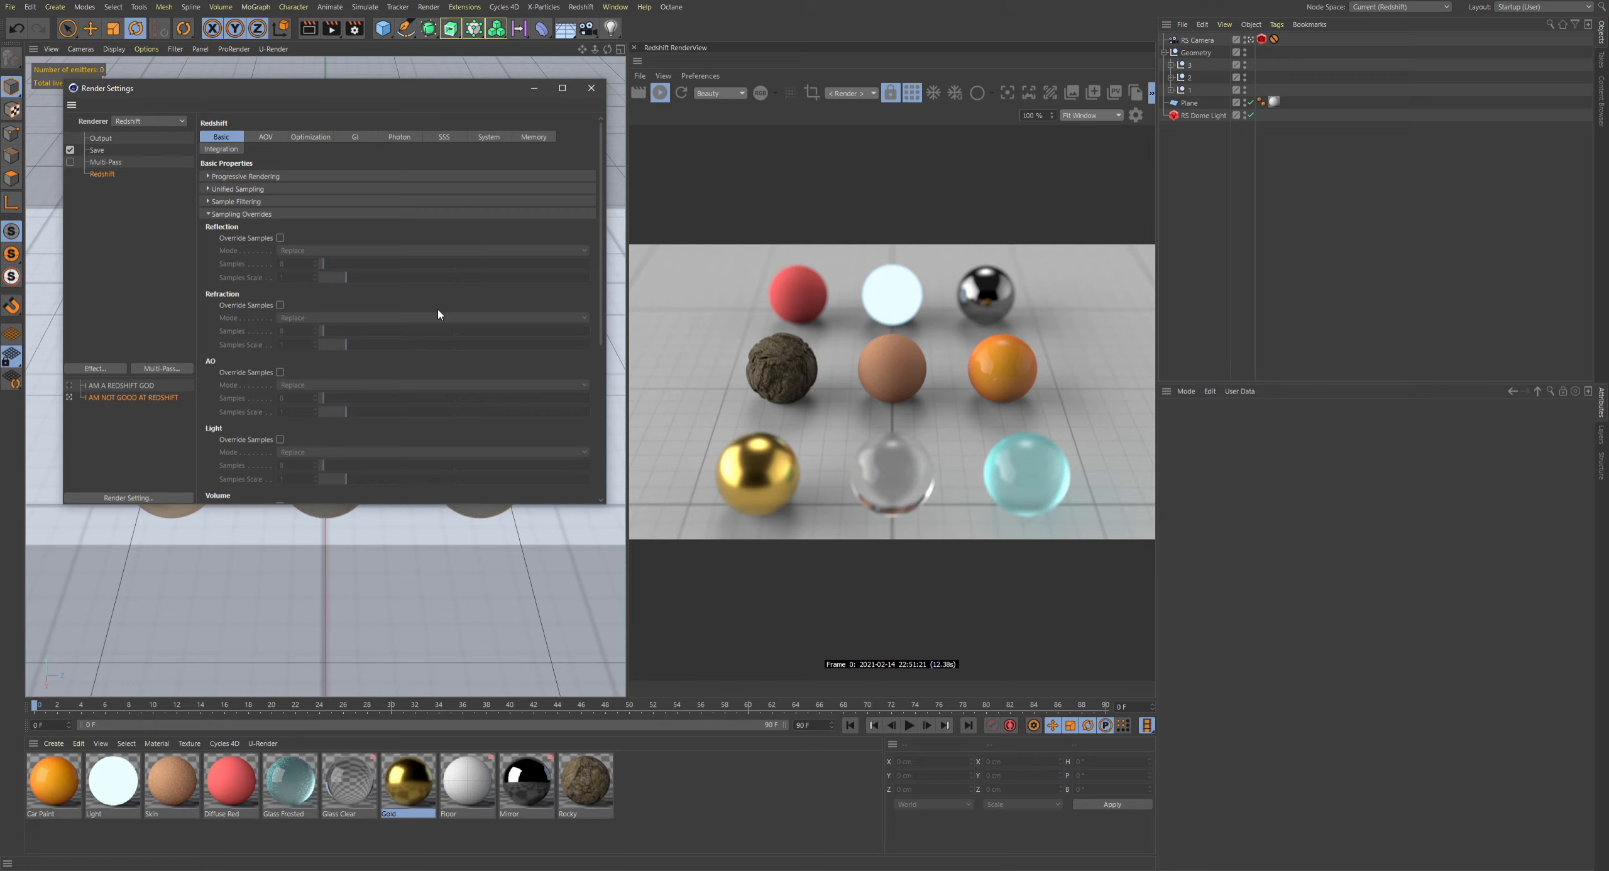
pyautogui.click(487, 138)
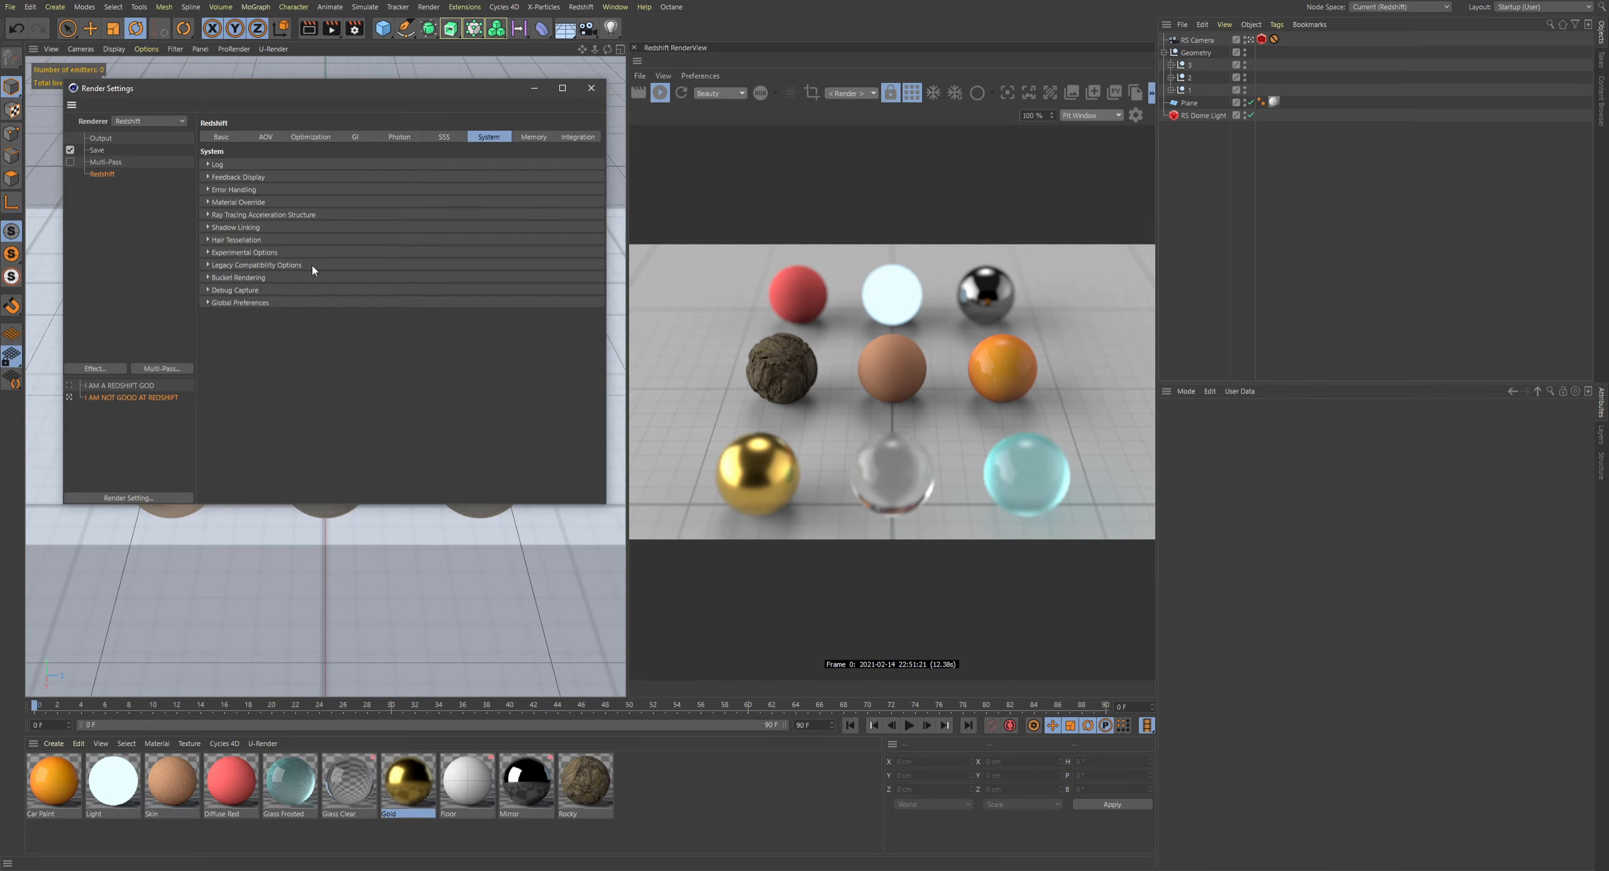
pyautogui.click(274, 255)
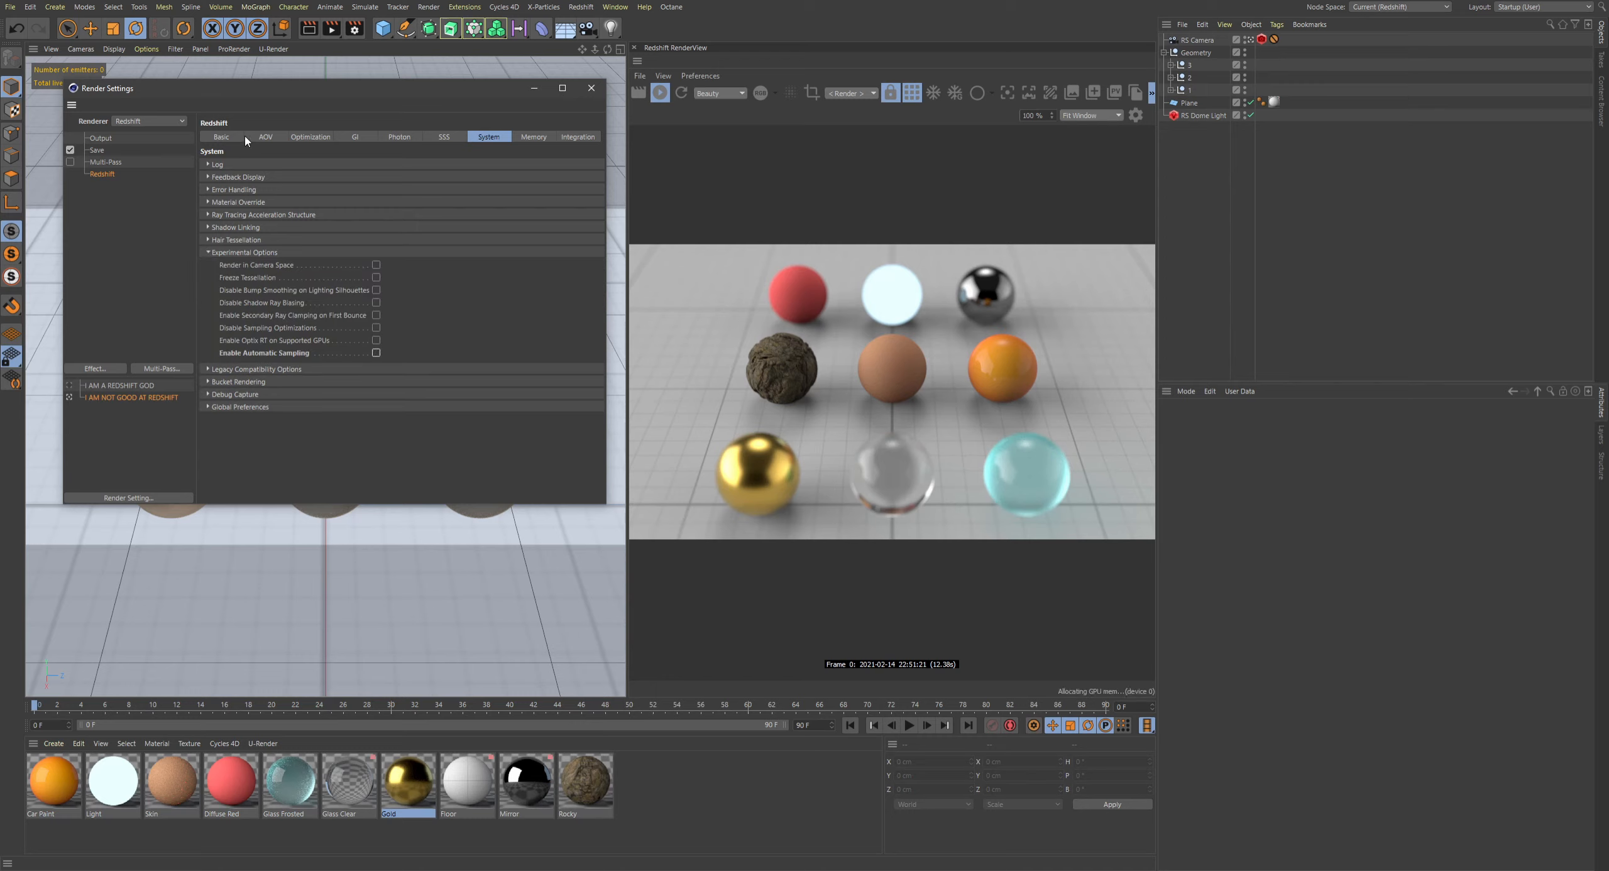
pyautogui.click(224, 138)
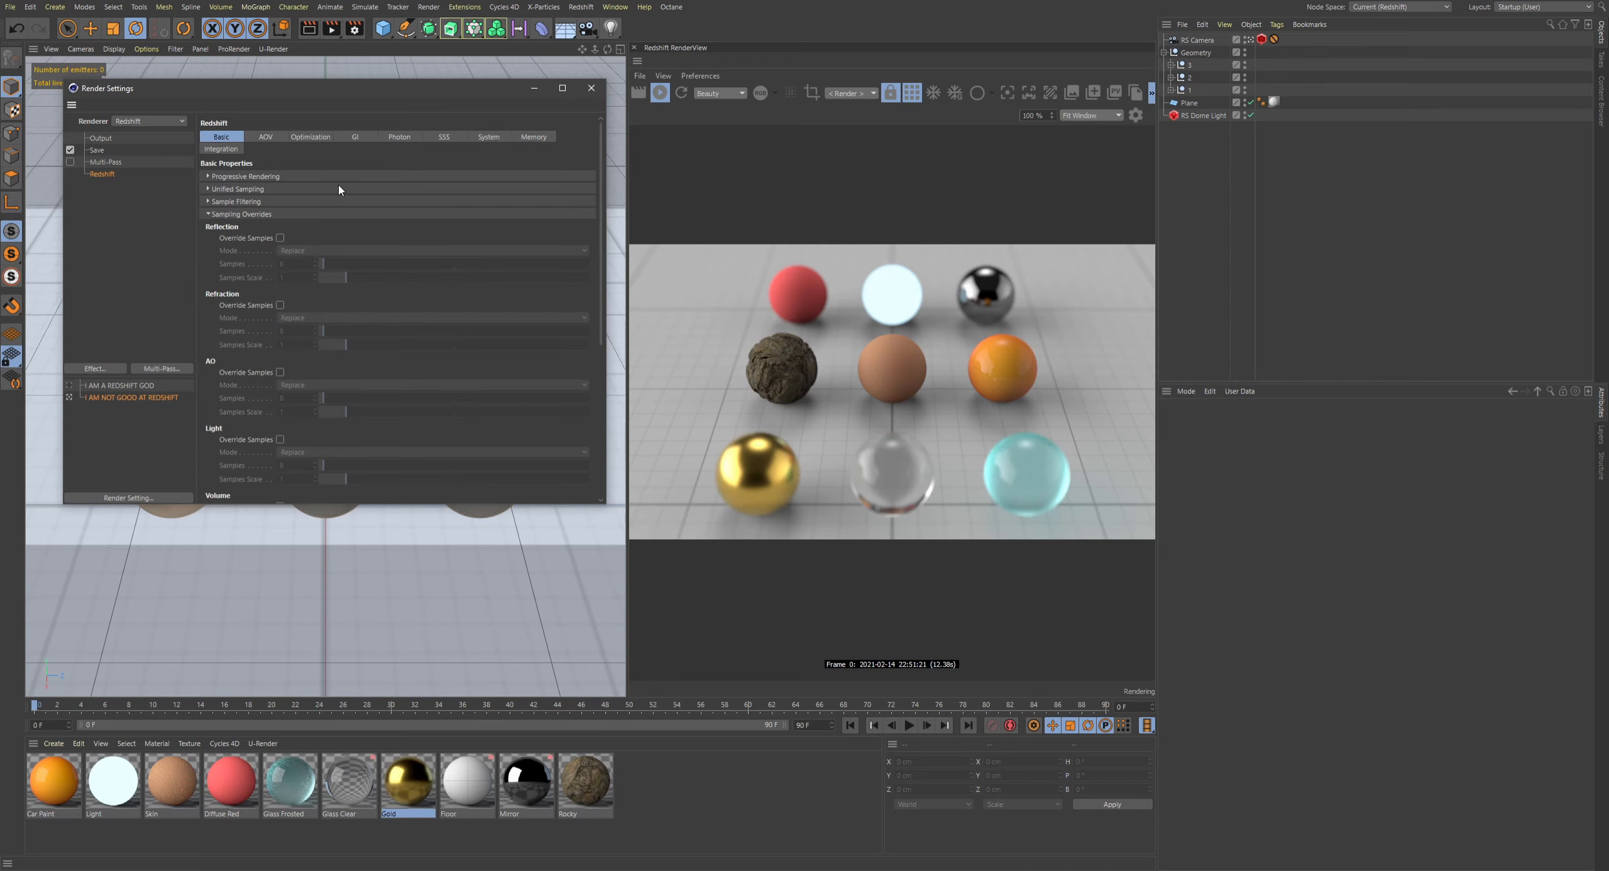
pyautogui.click(267, 215)
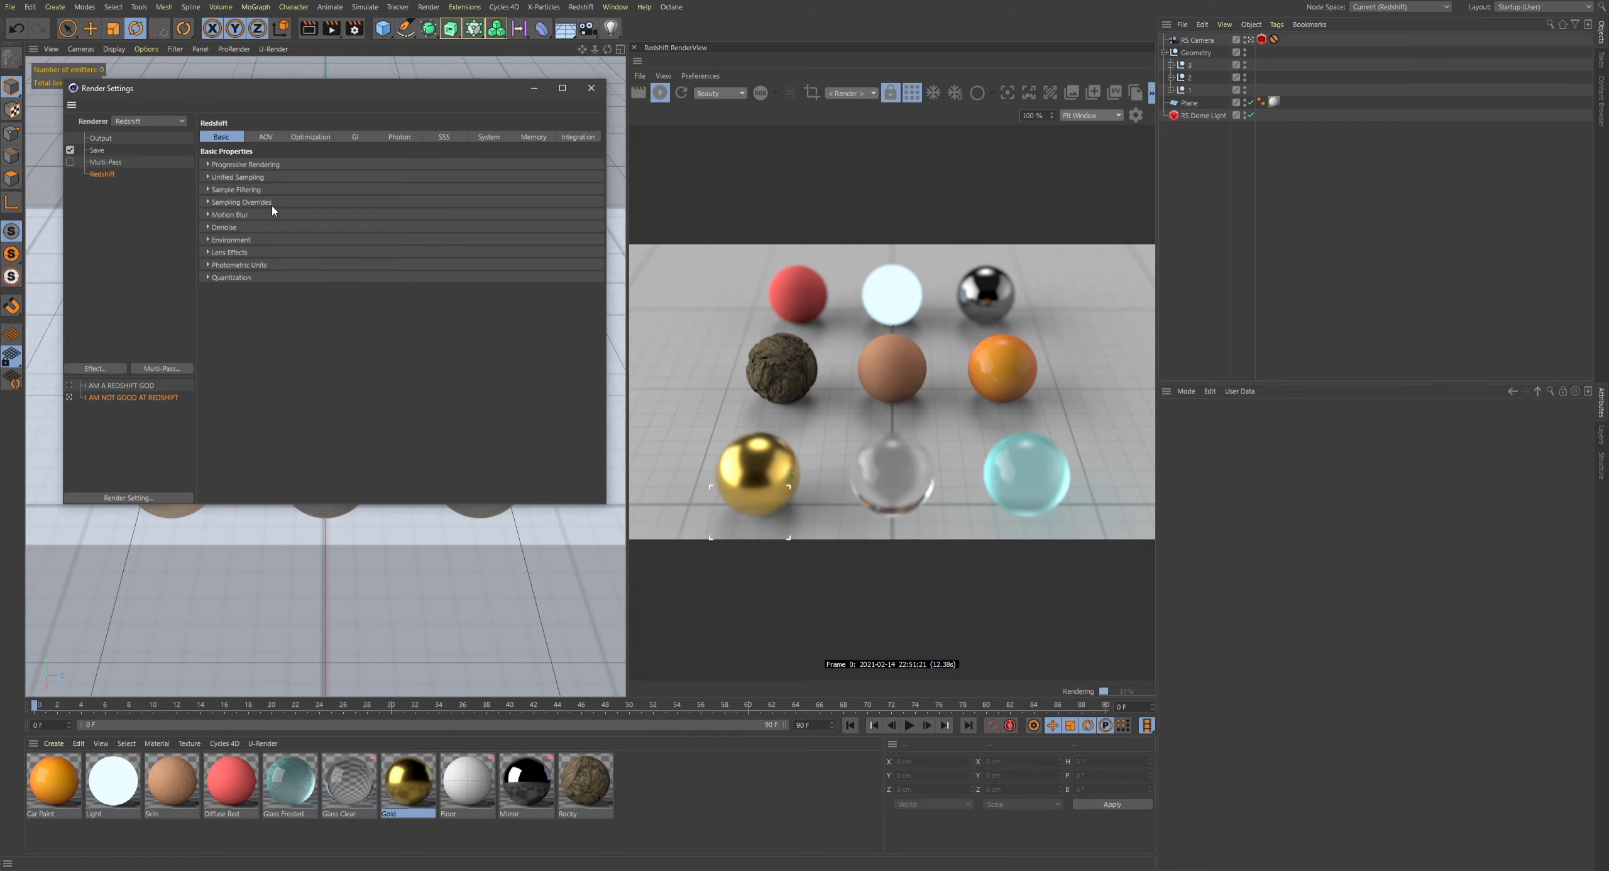